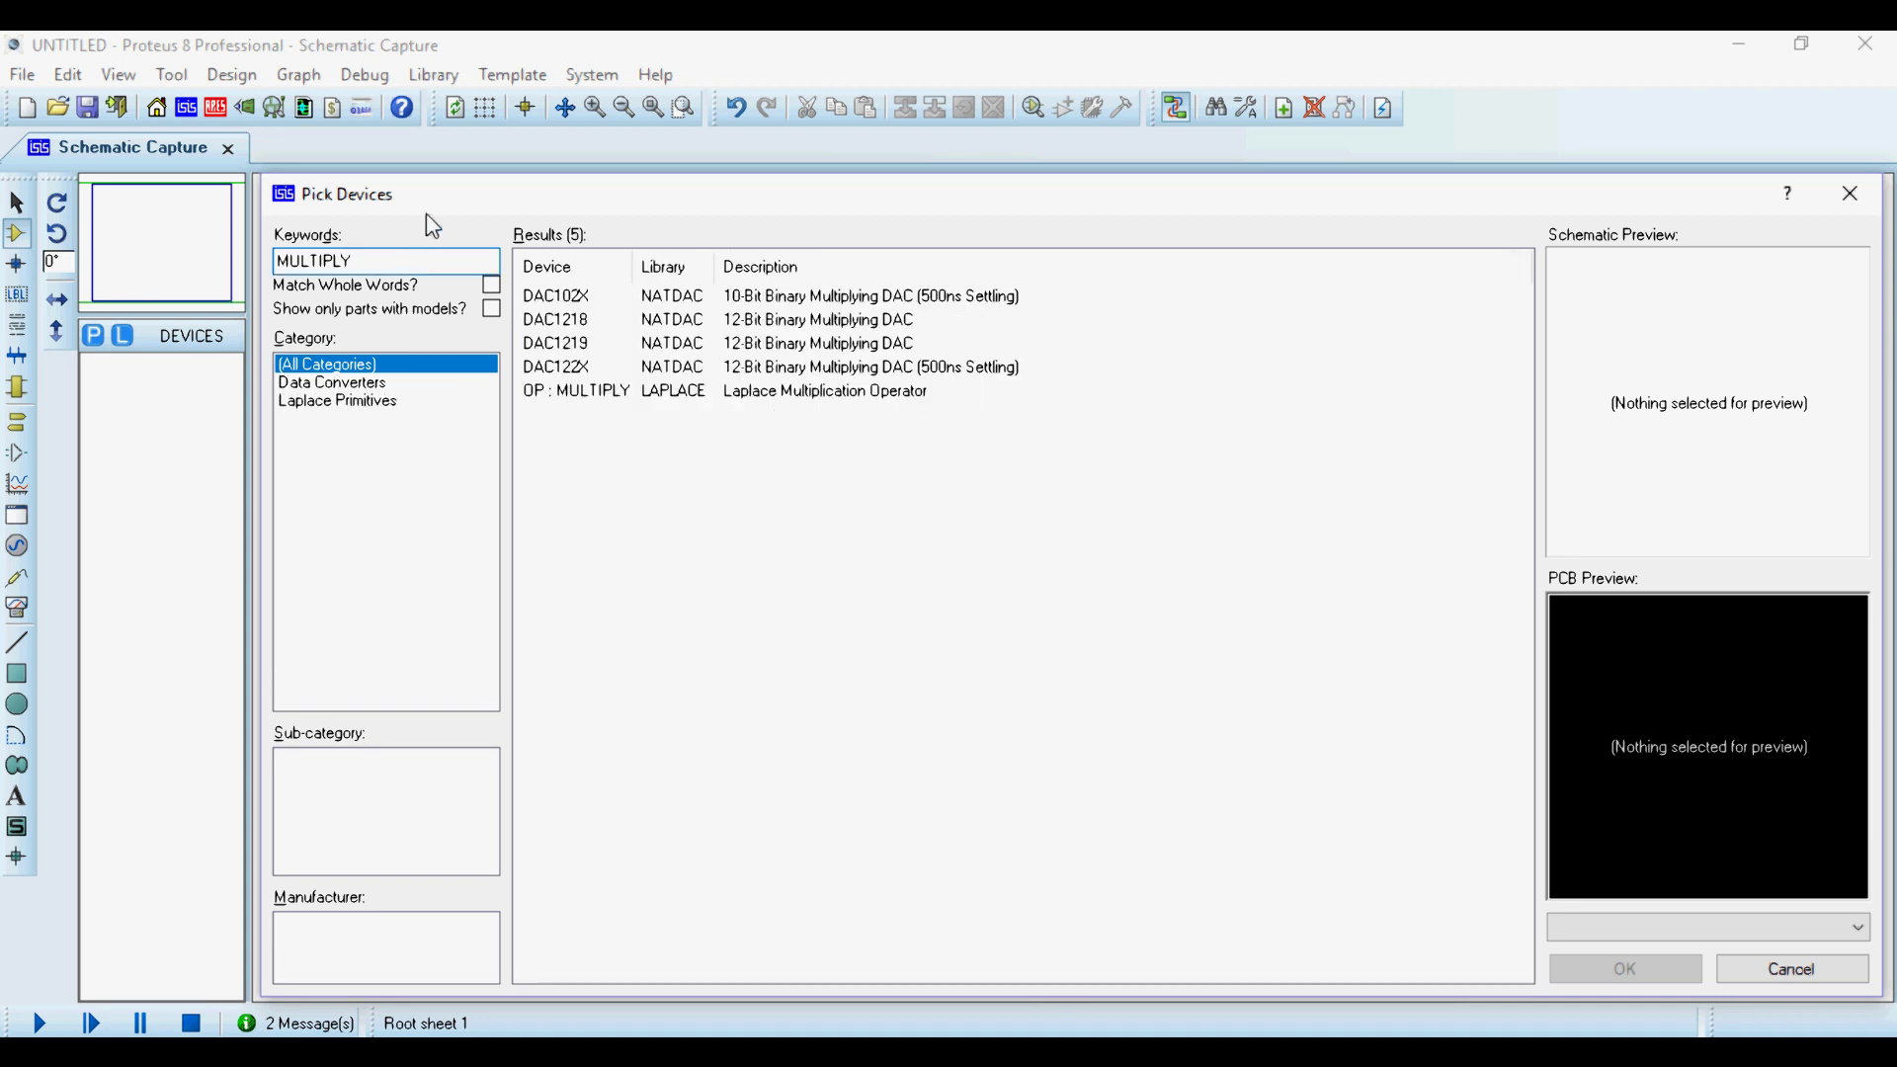
Add the OP : MULTIPLY Laplace operator to the device list and place one on the schematic.
double_click(880, 392)
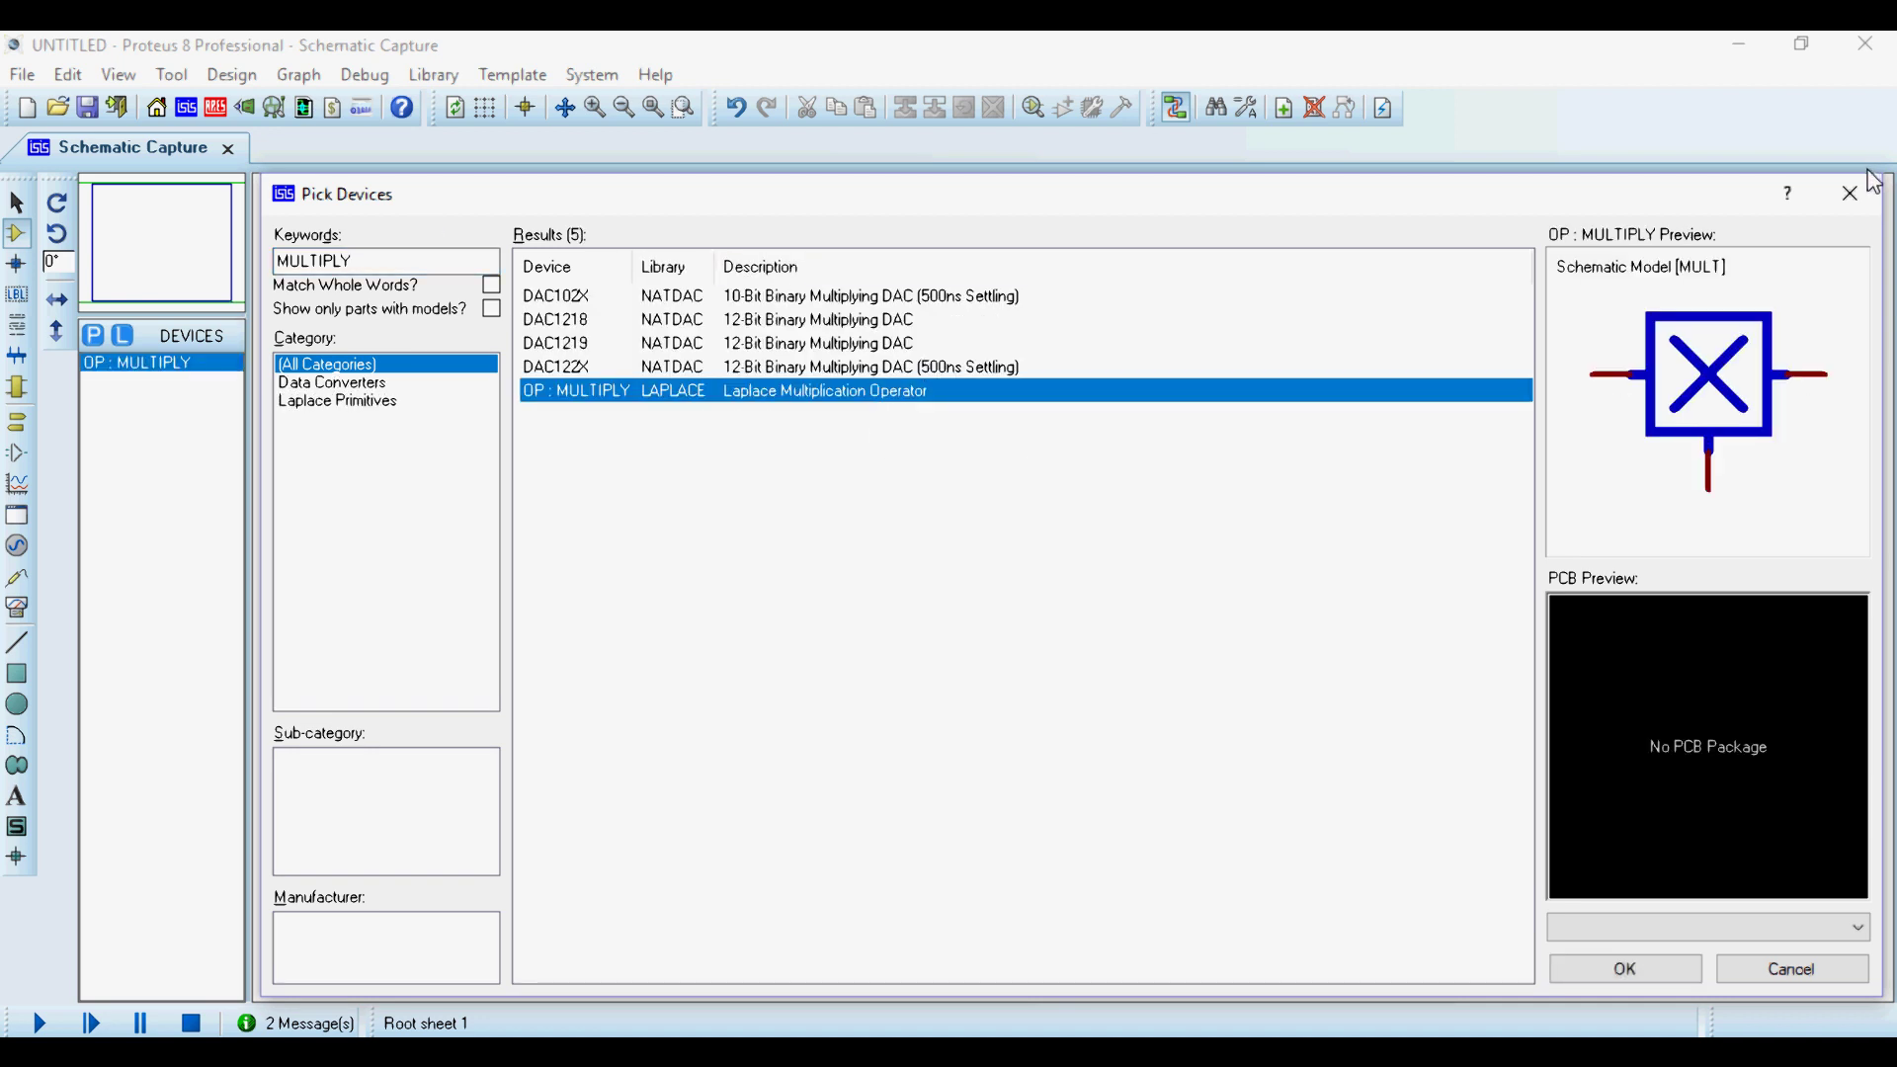
left_click(1852, 194)
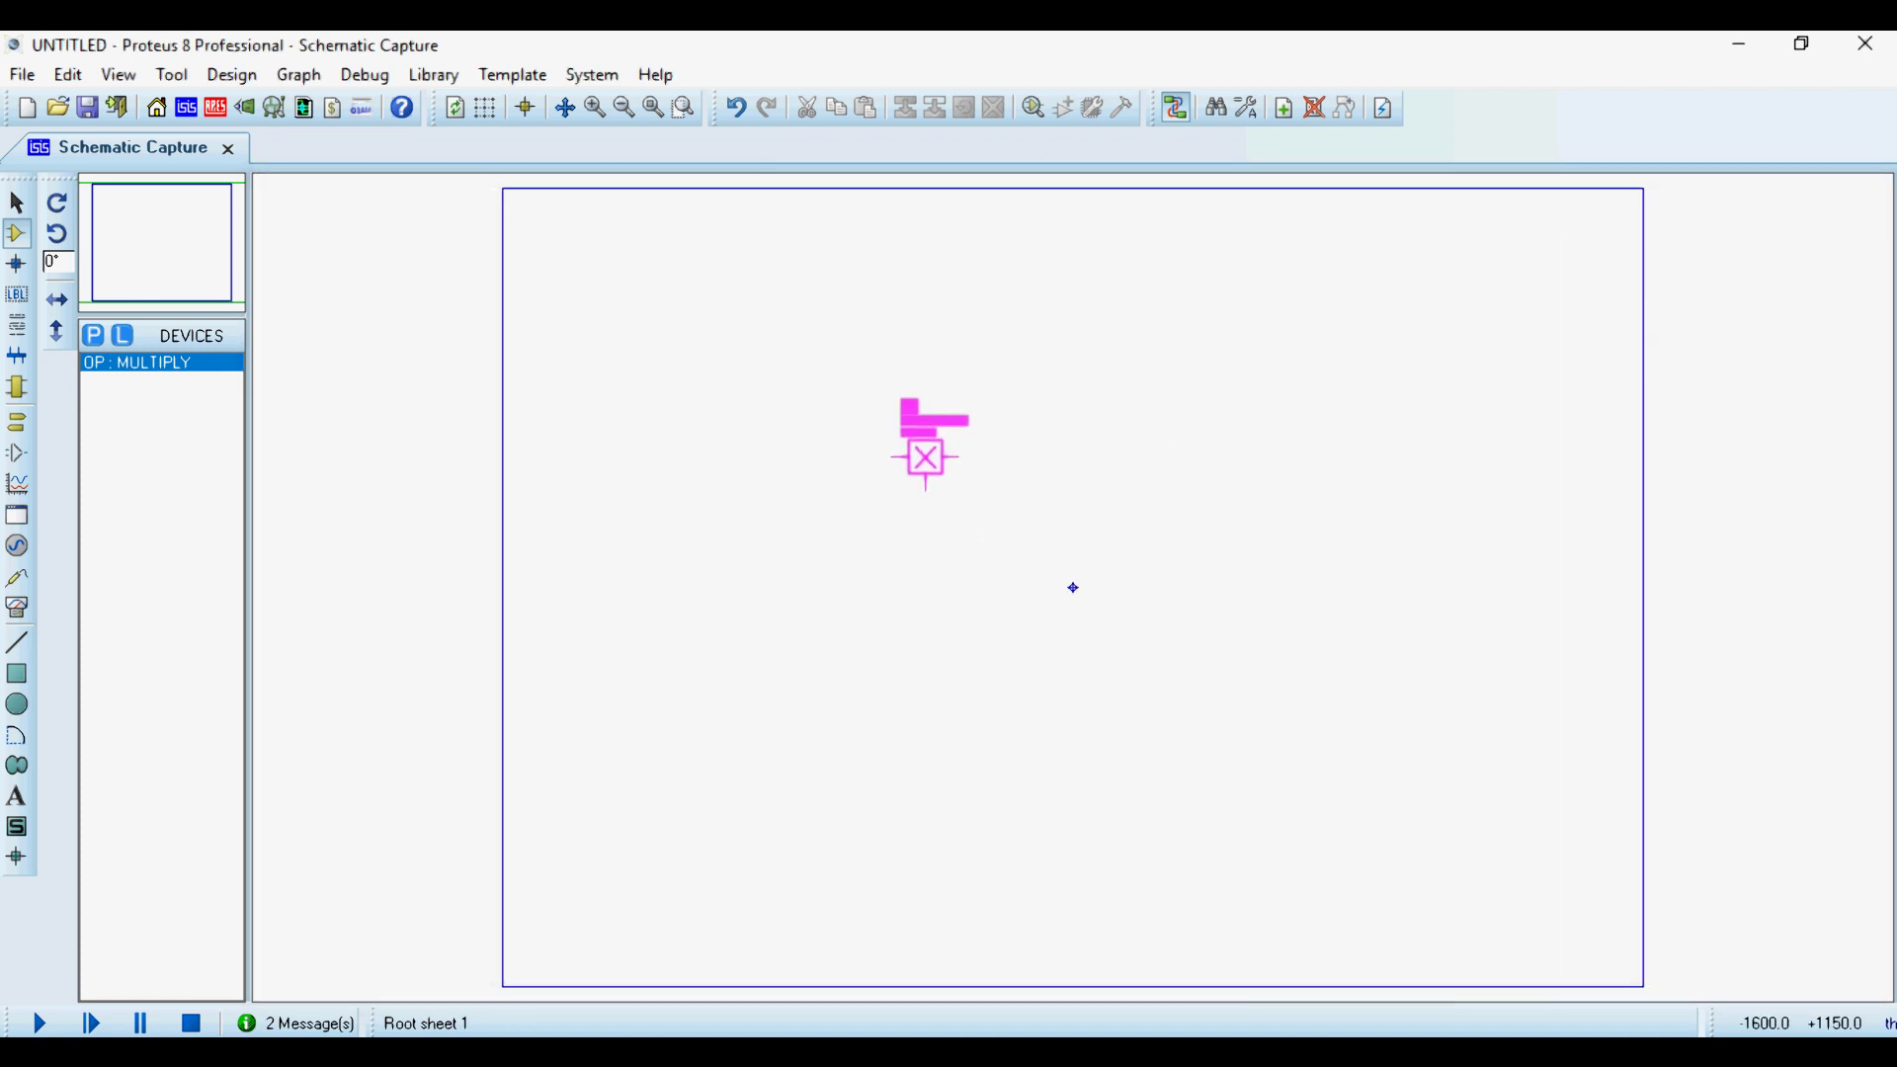
left_click(823, 510)
key("F6")
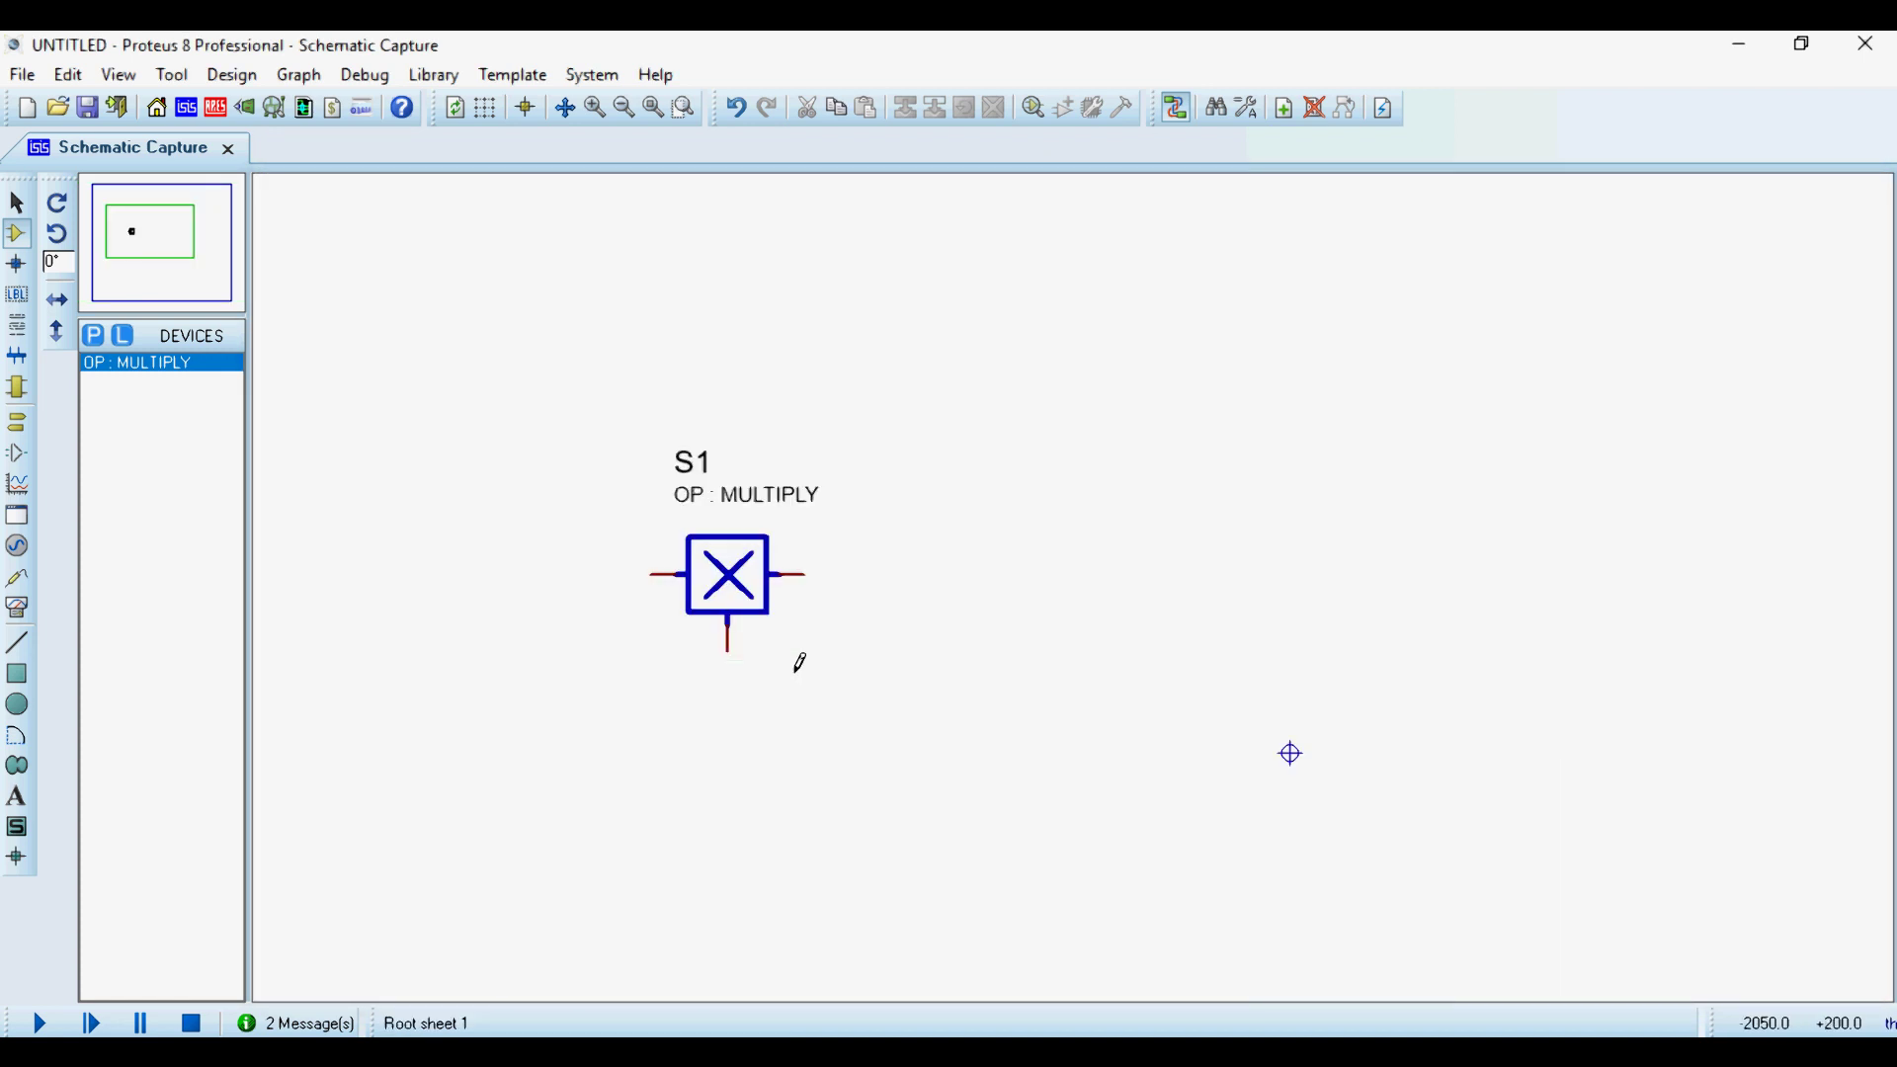
key("F6")
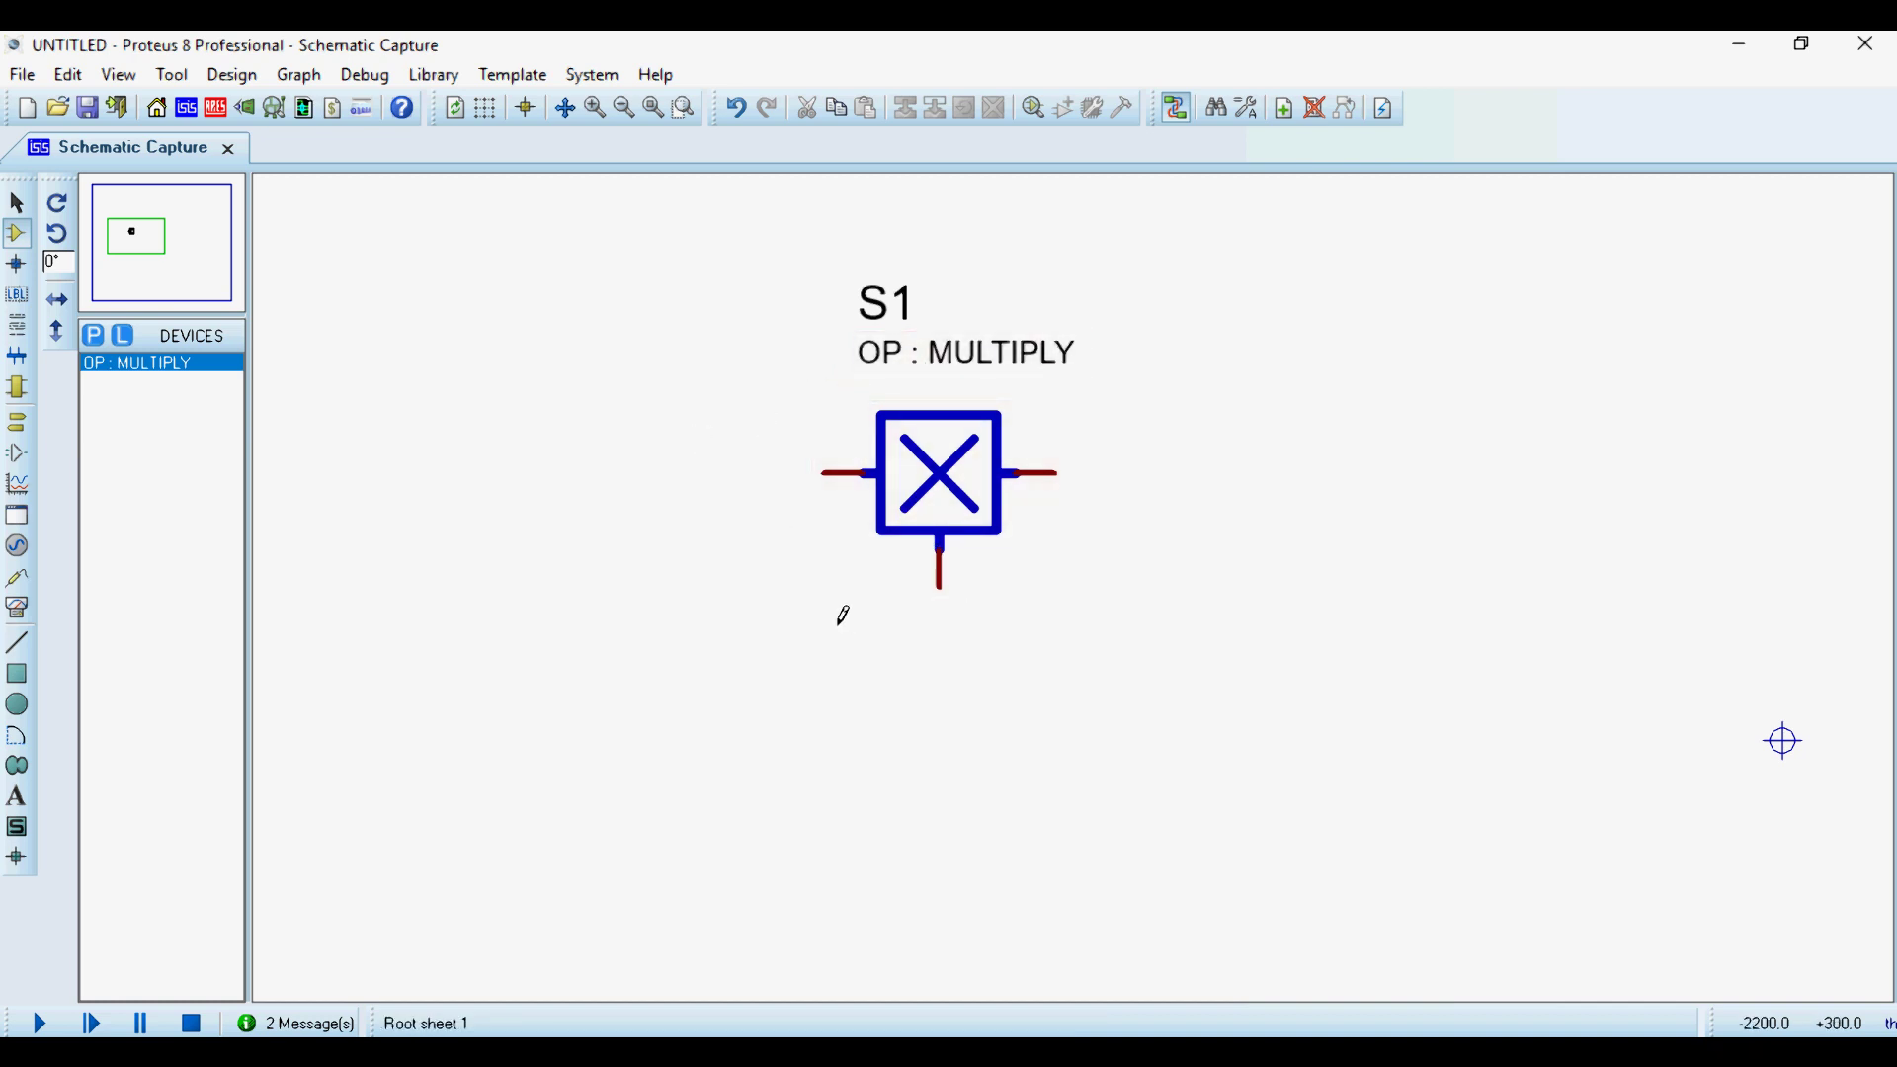
Place two DC generators to the left of the multiplier, one beside its side input and one below.
left_click(17, 546)
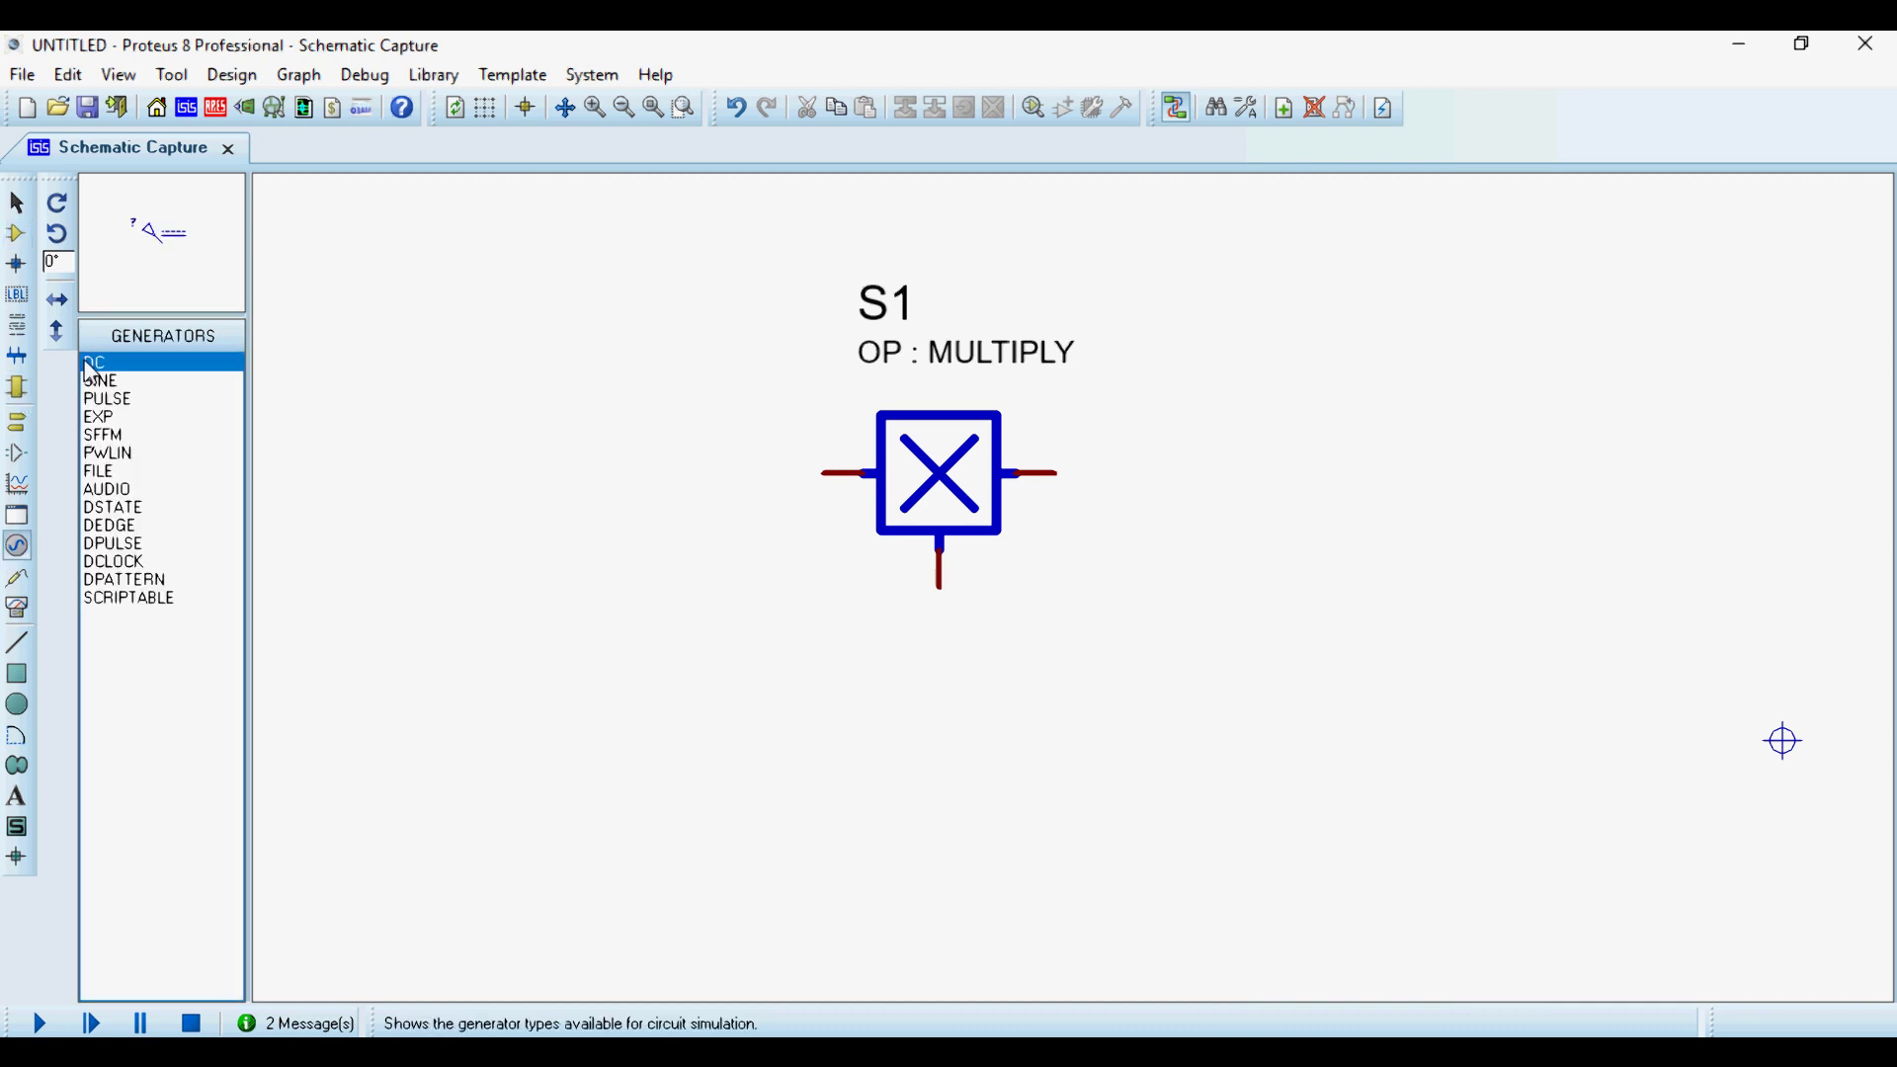
left_click(672, 434)
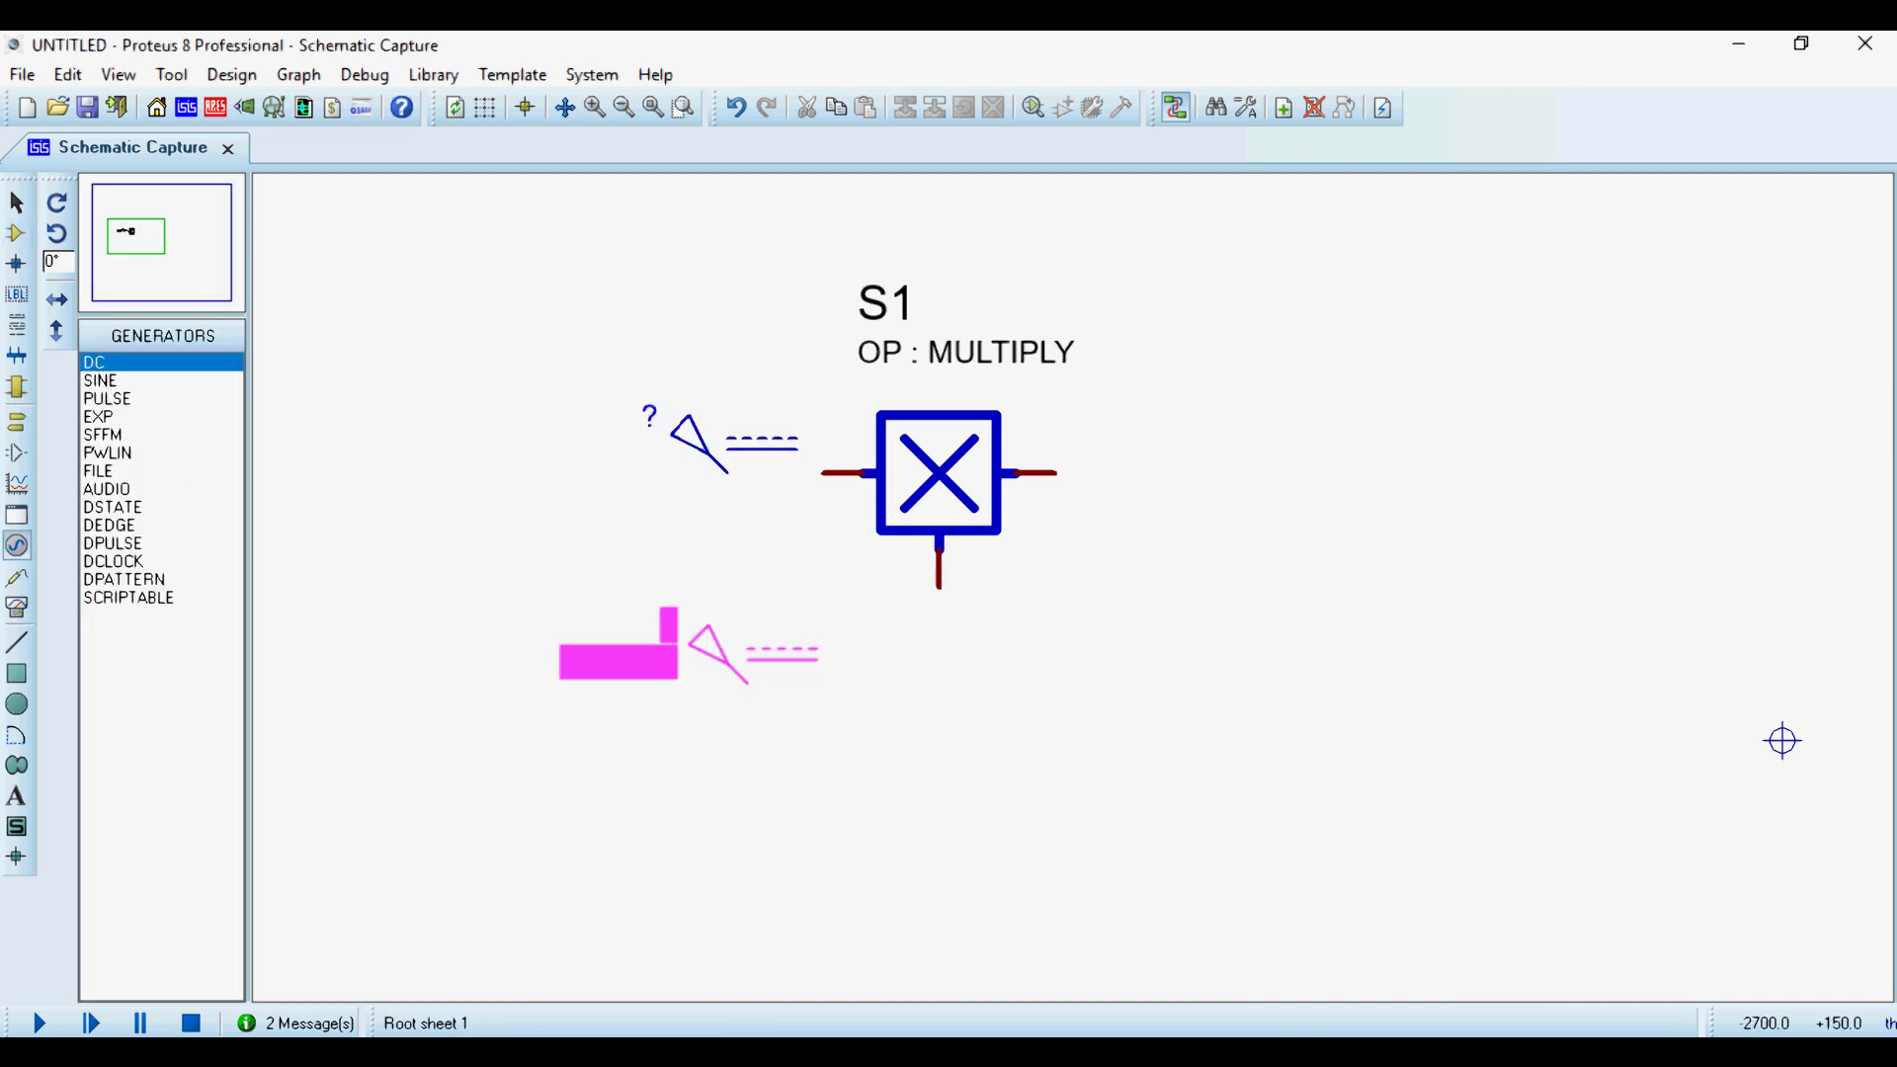
left_click(711, 652)
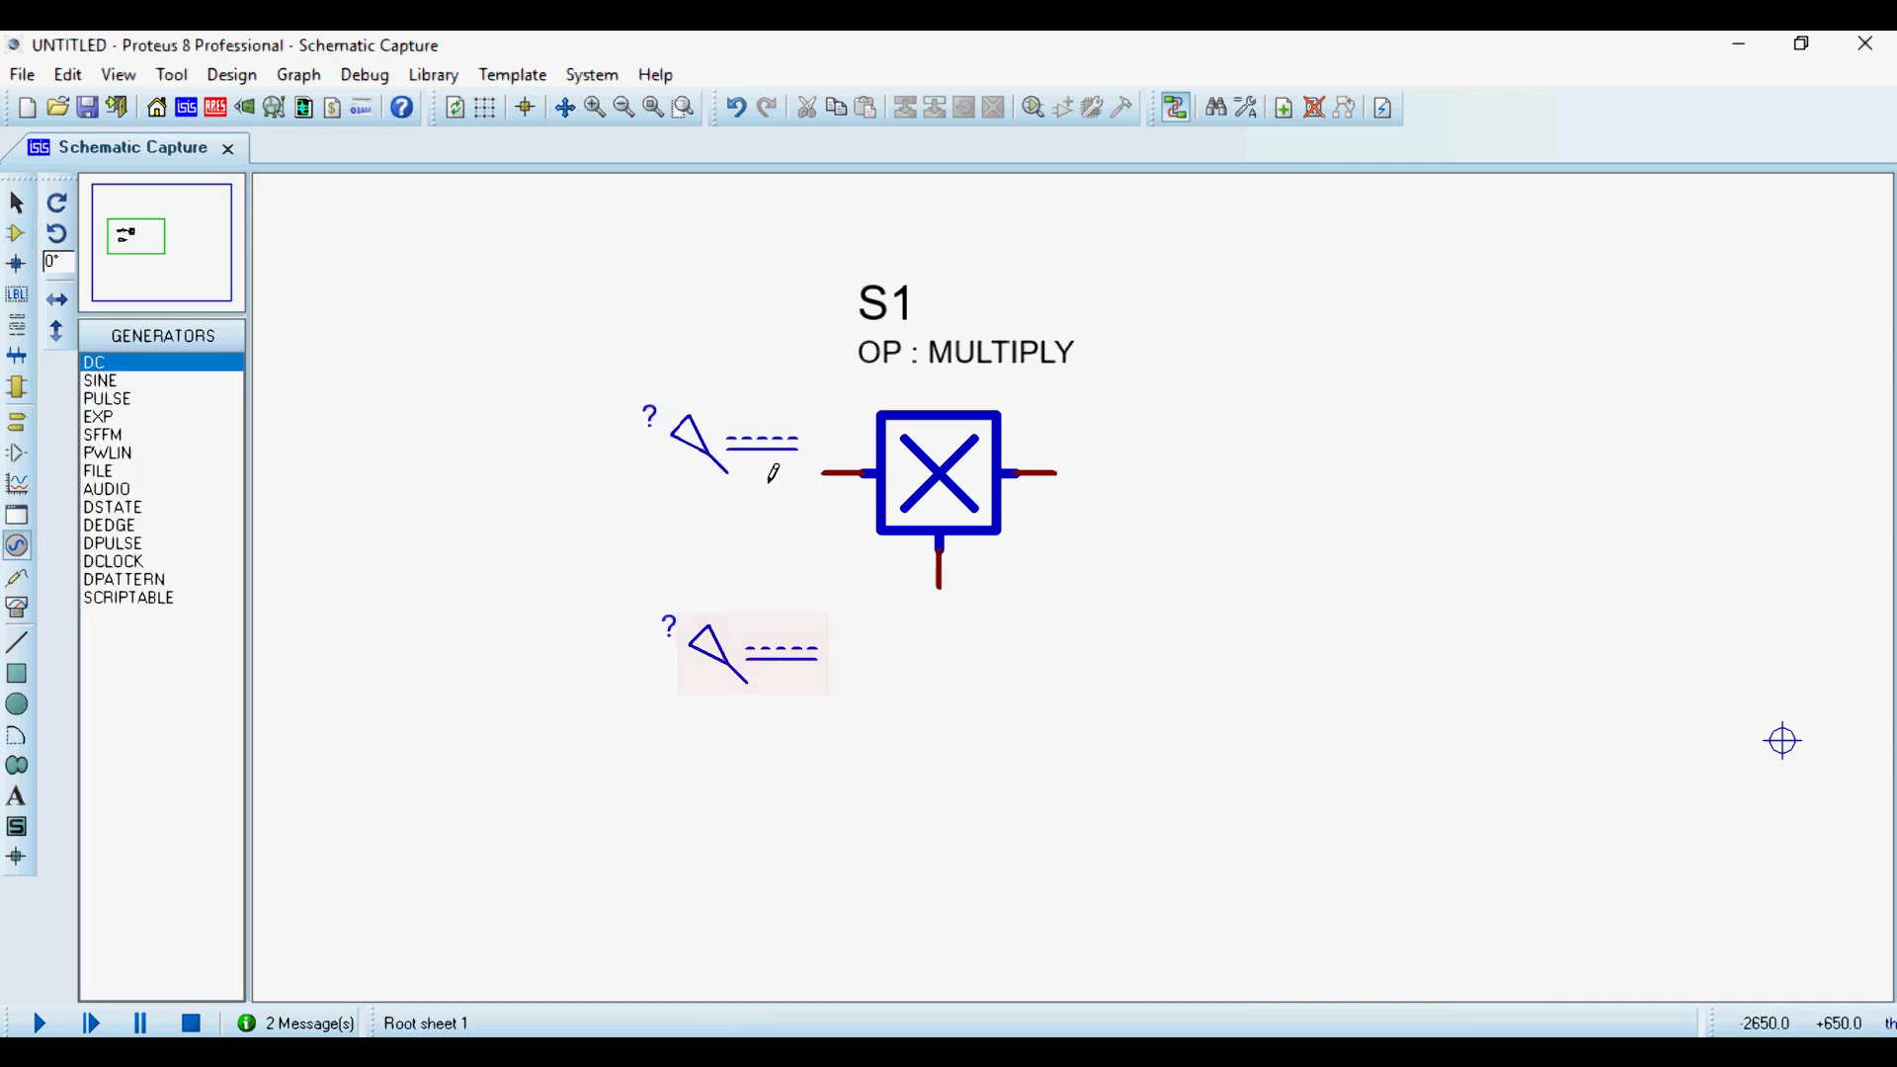
Wire the upper DC generator to the multiplier's left input and name it Vm.
left_click(729, 474)
left_click(826, 473)
left_click(727, 435)
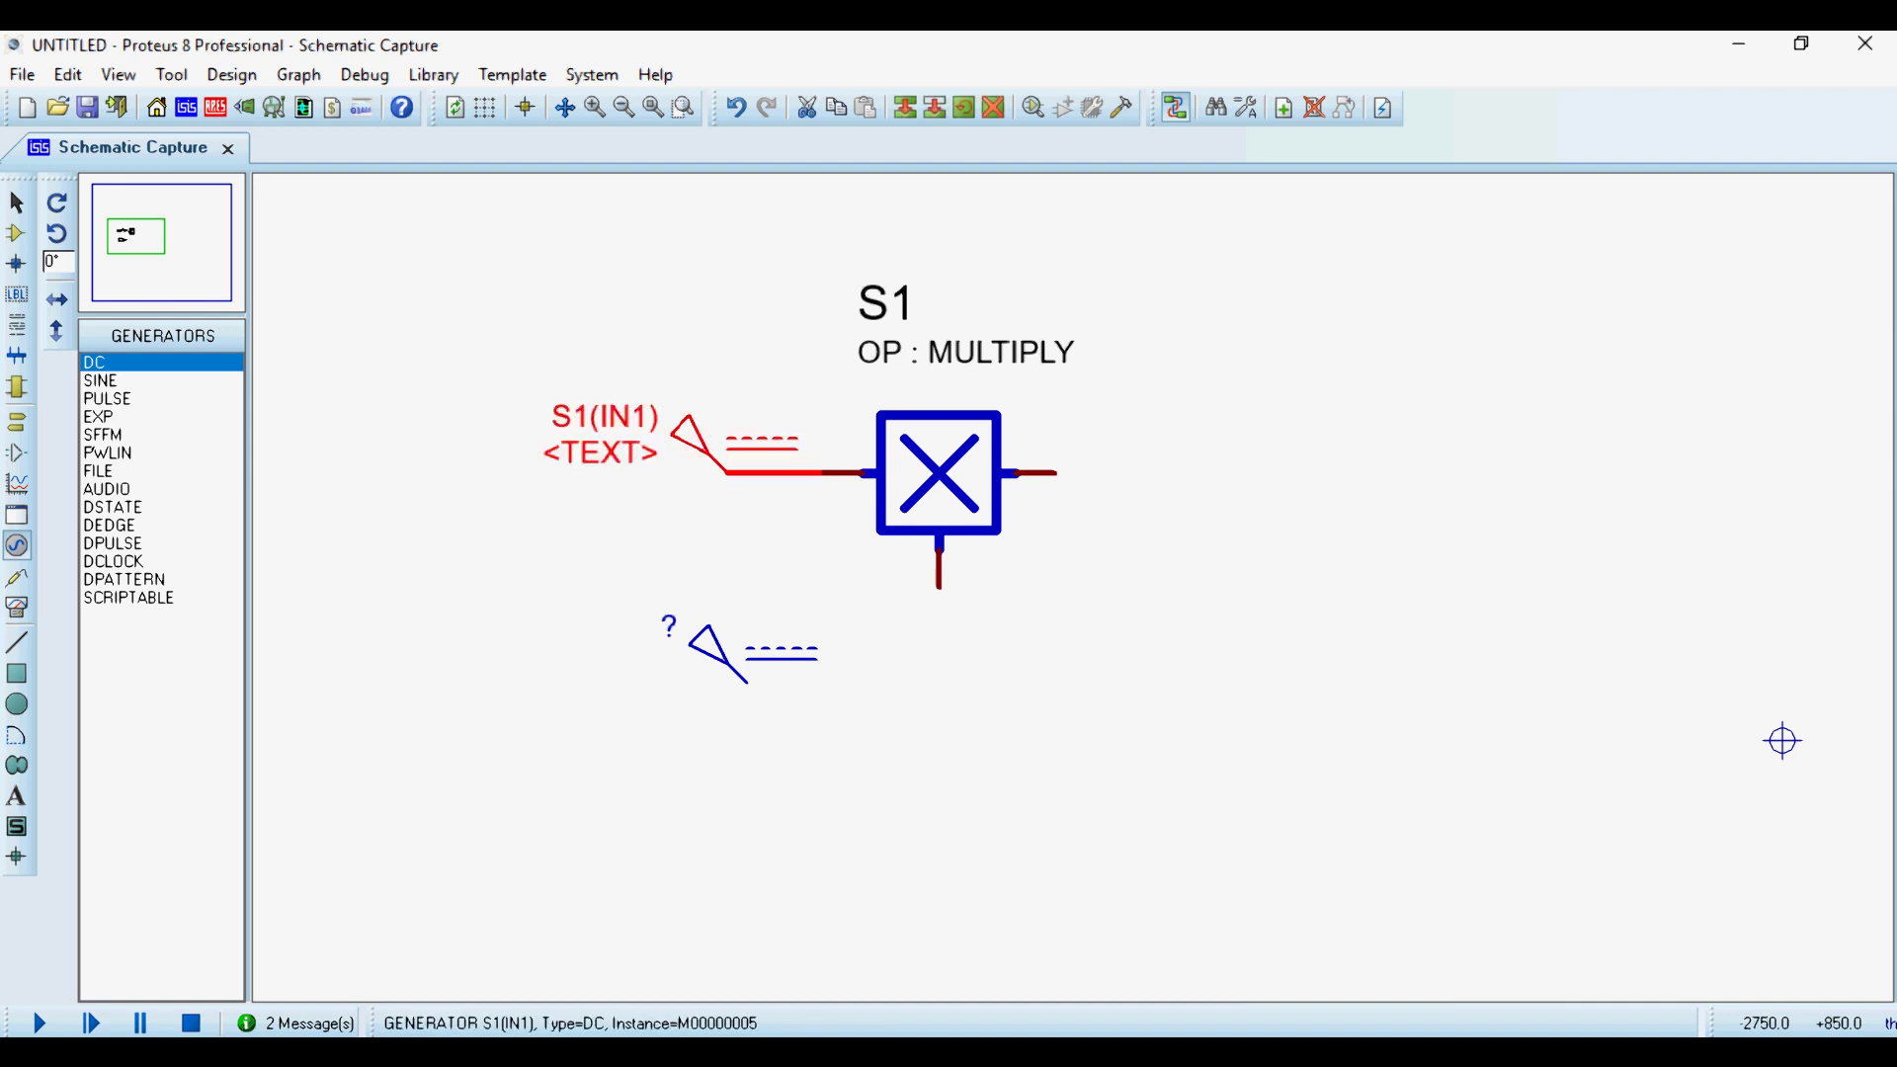
left_click(728, 435)
type("V")
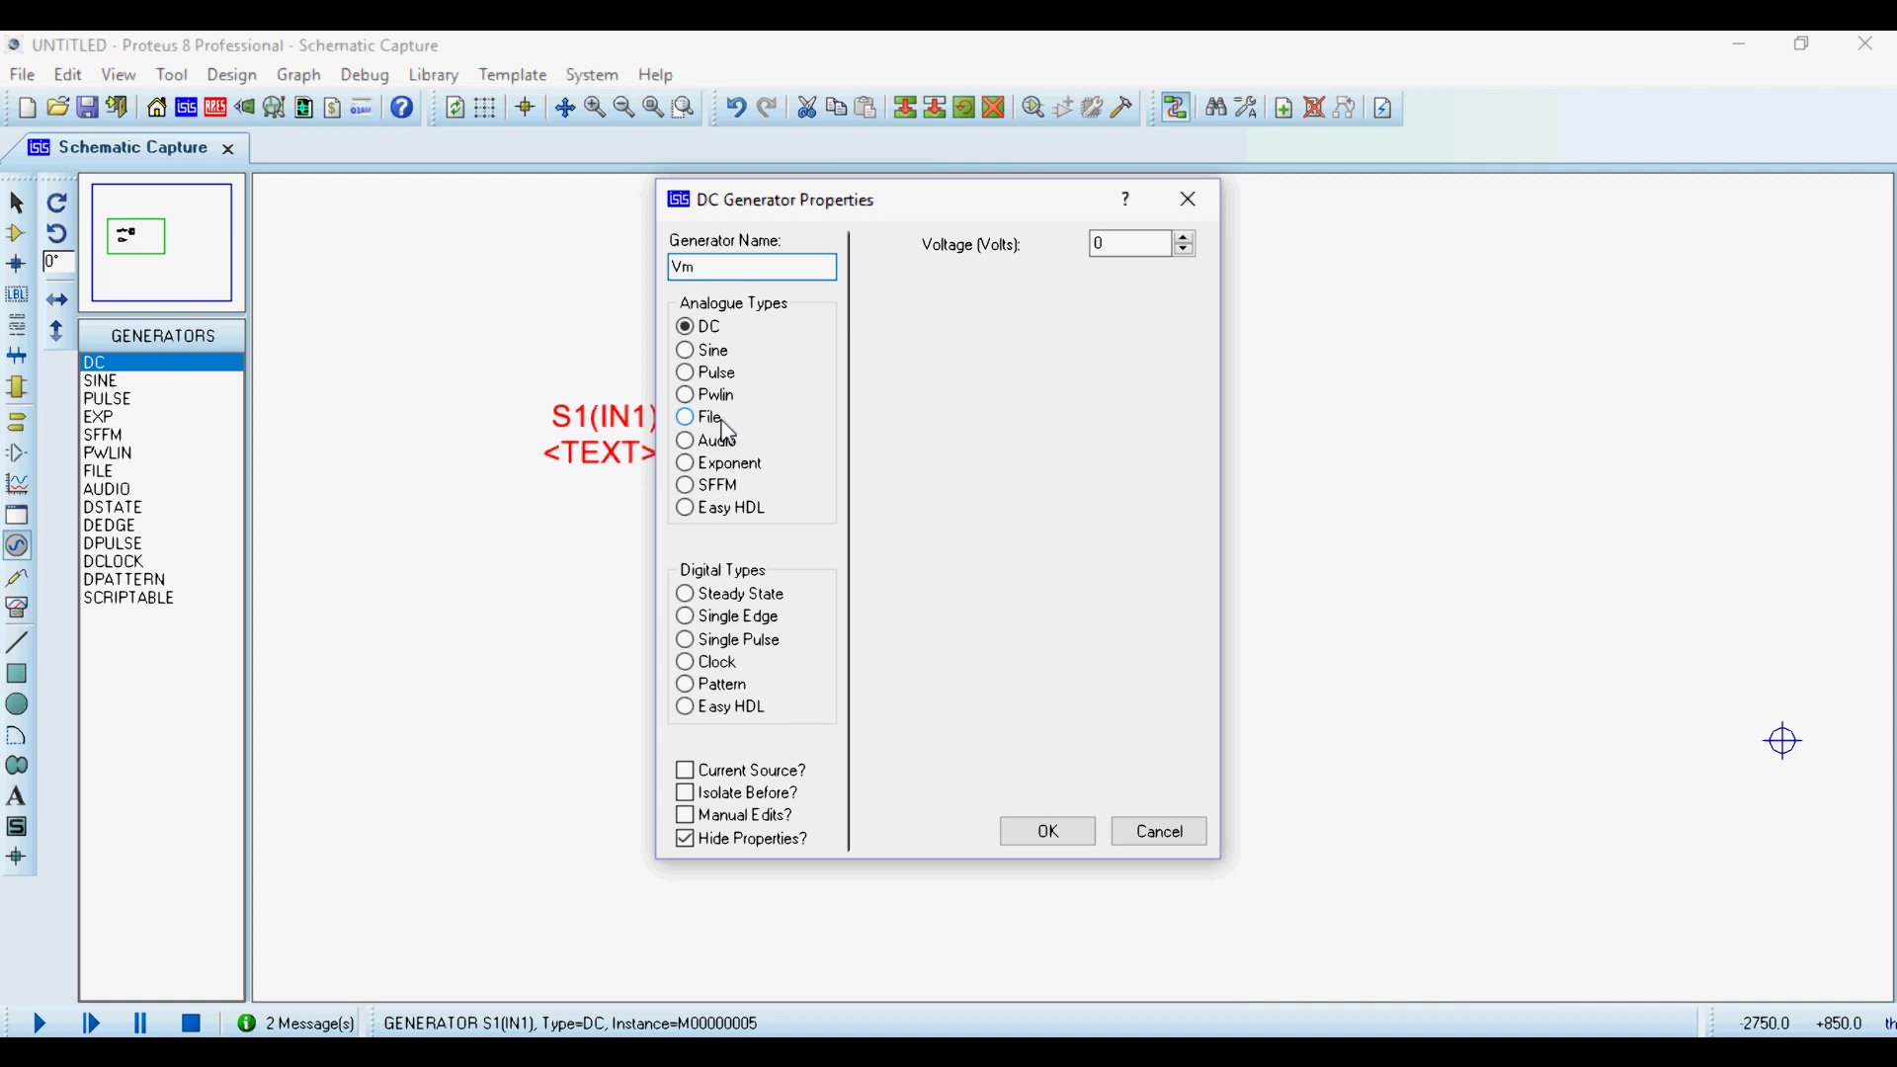
type("m")
key("Return")
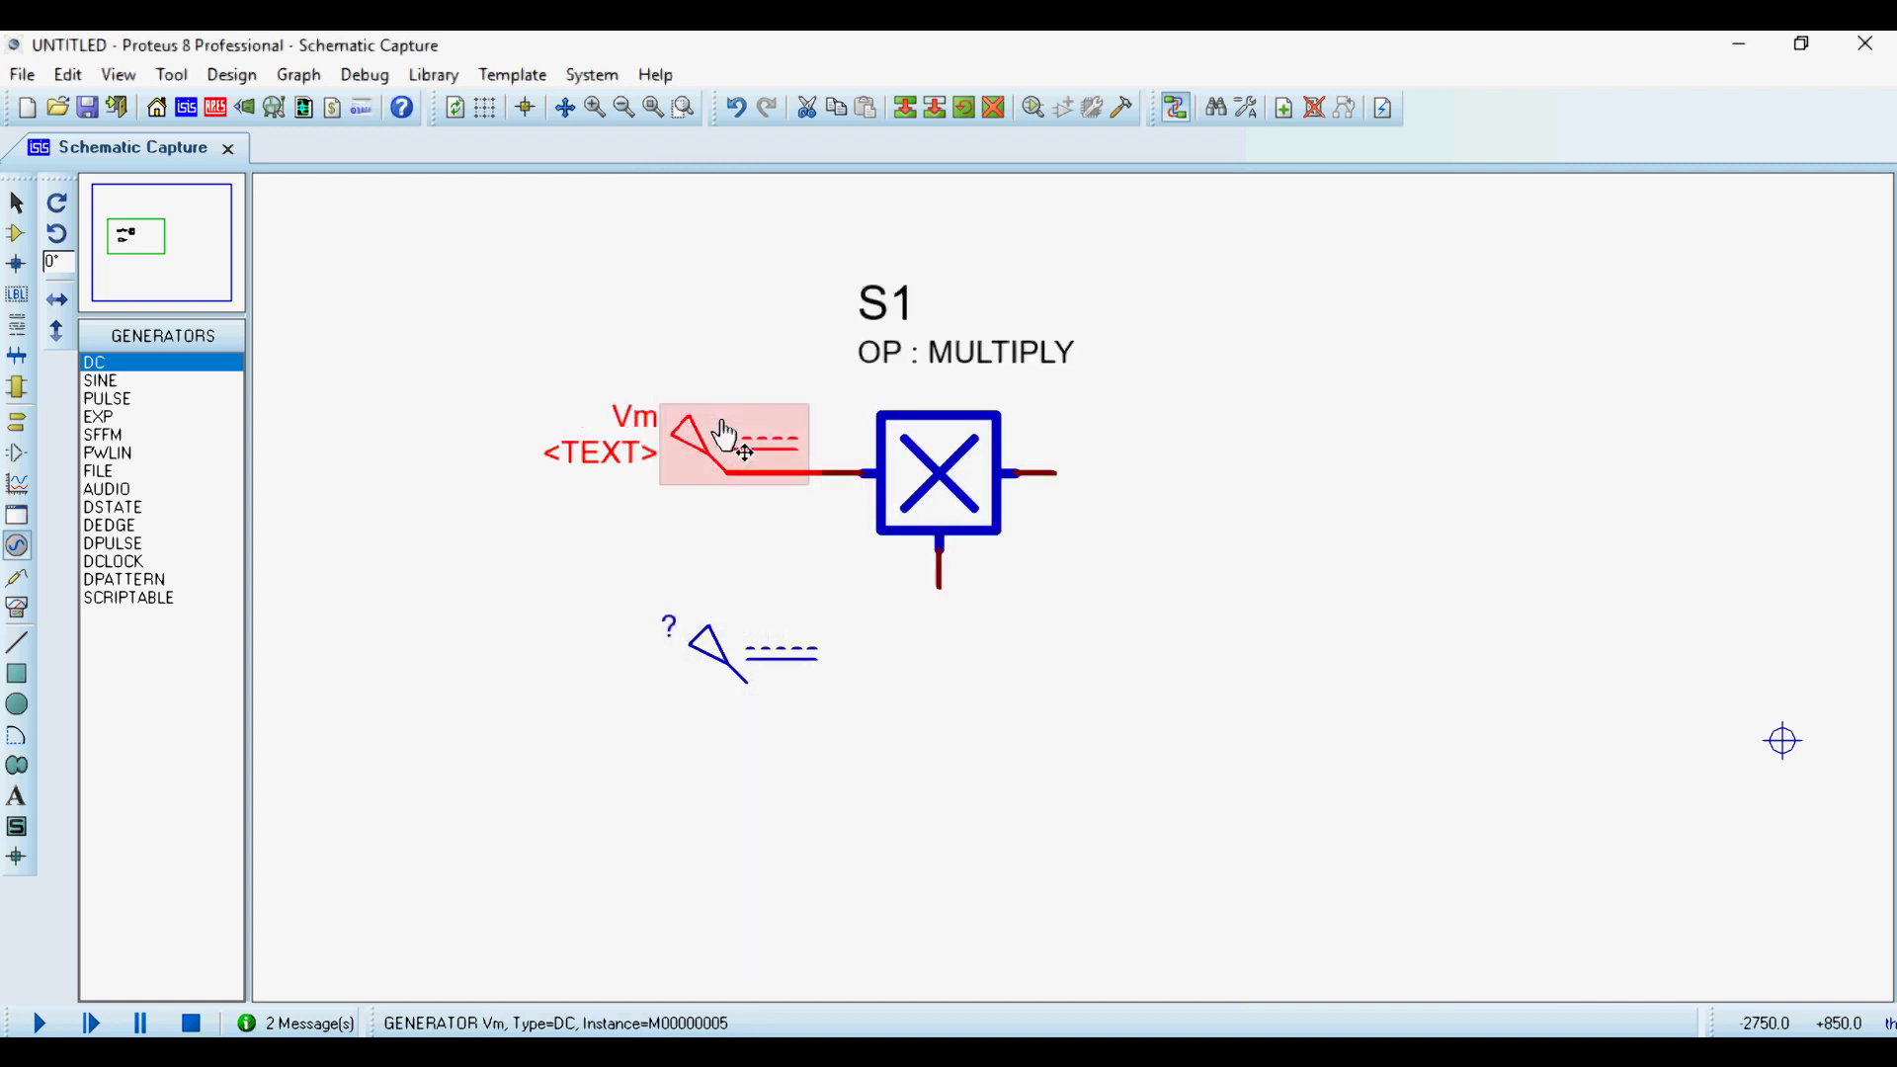
Wire the lower DC generator to the multiplier's bottom input and name it Vp.
left_click(749, 682)
left_click(939, 587)
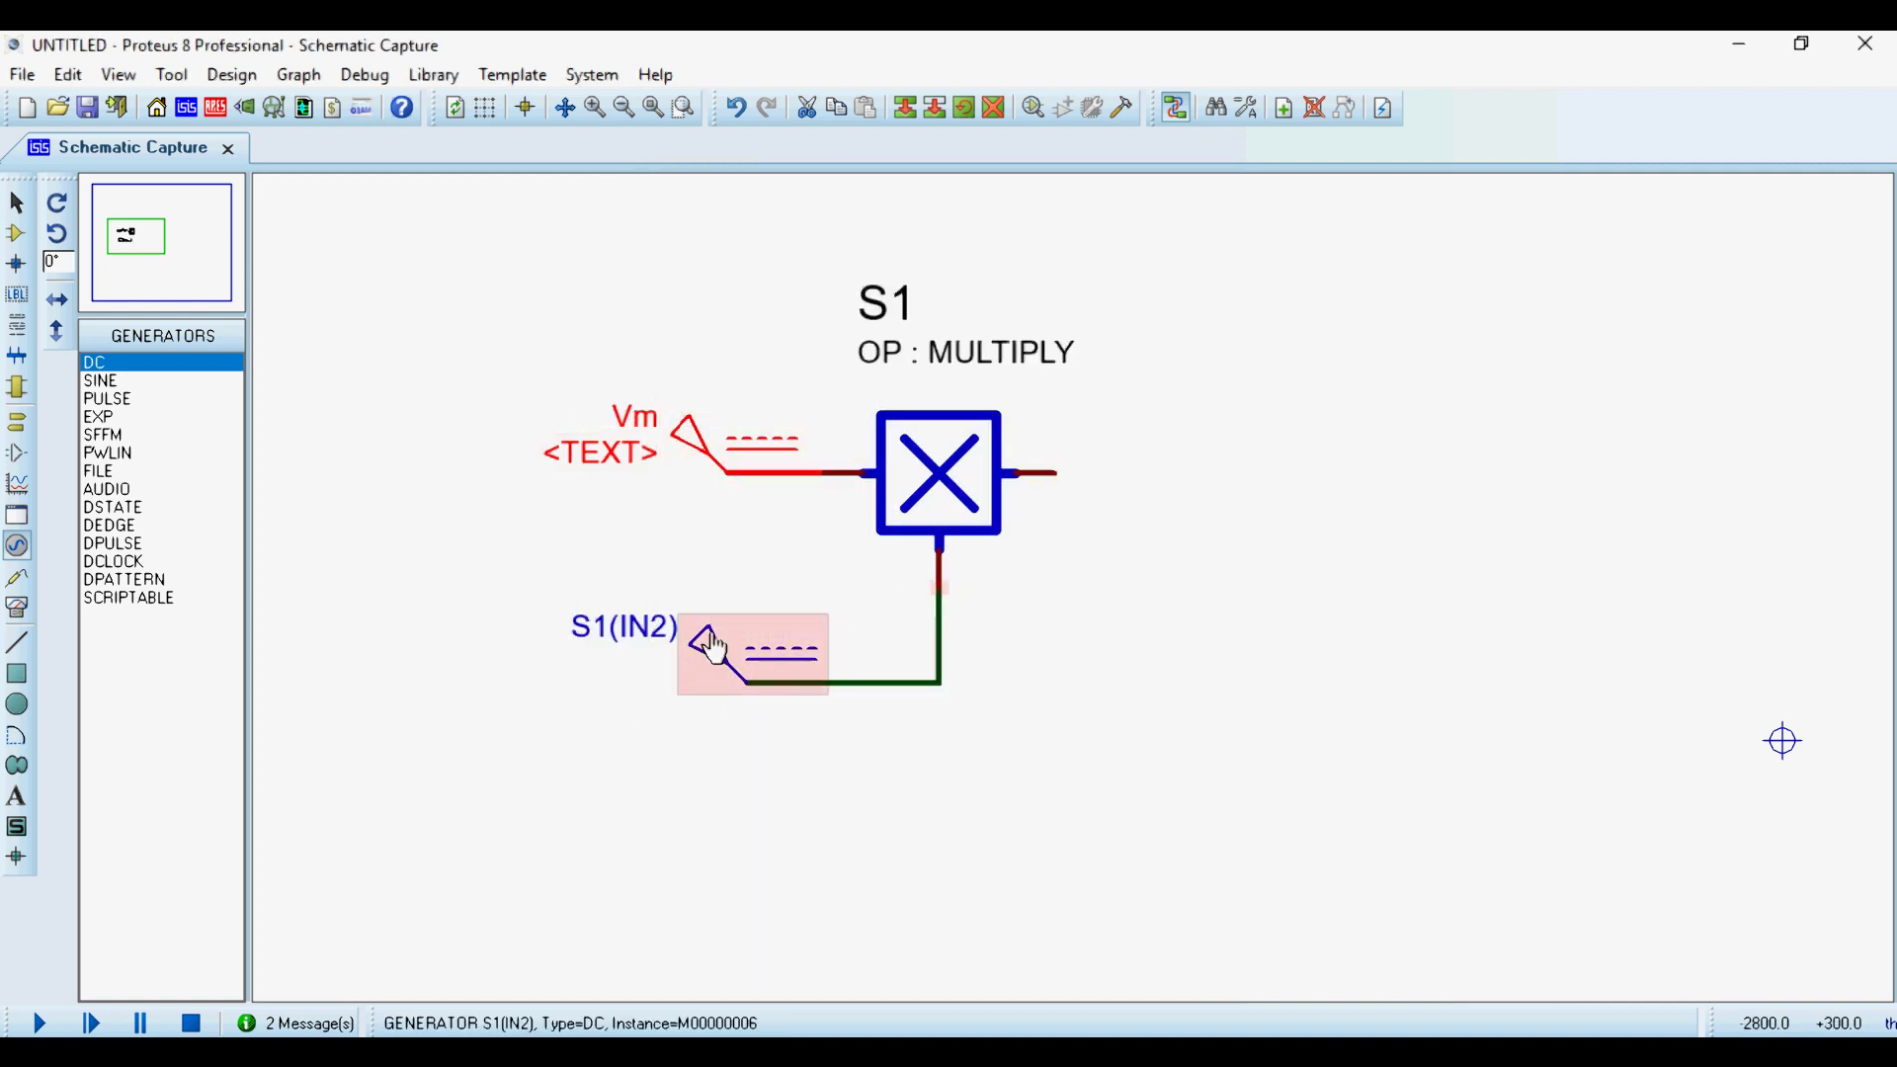
left_click(716, 657)
type("V")
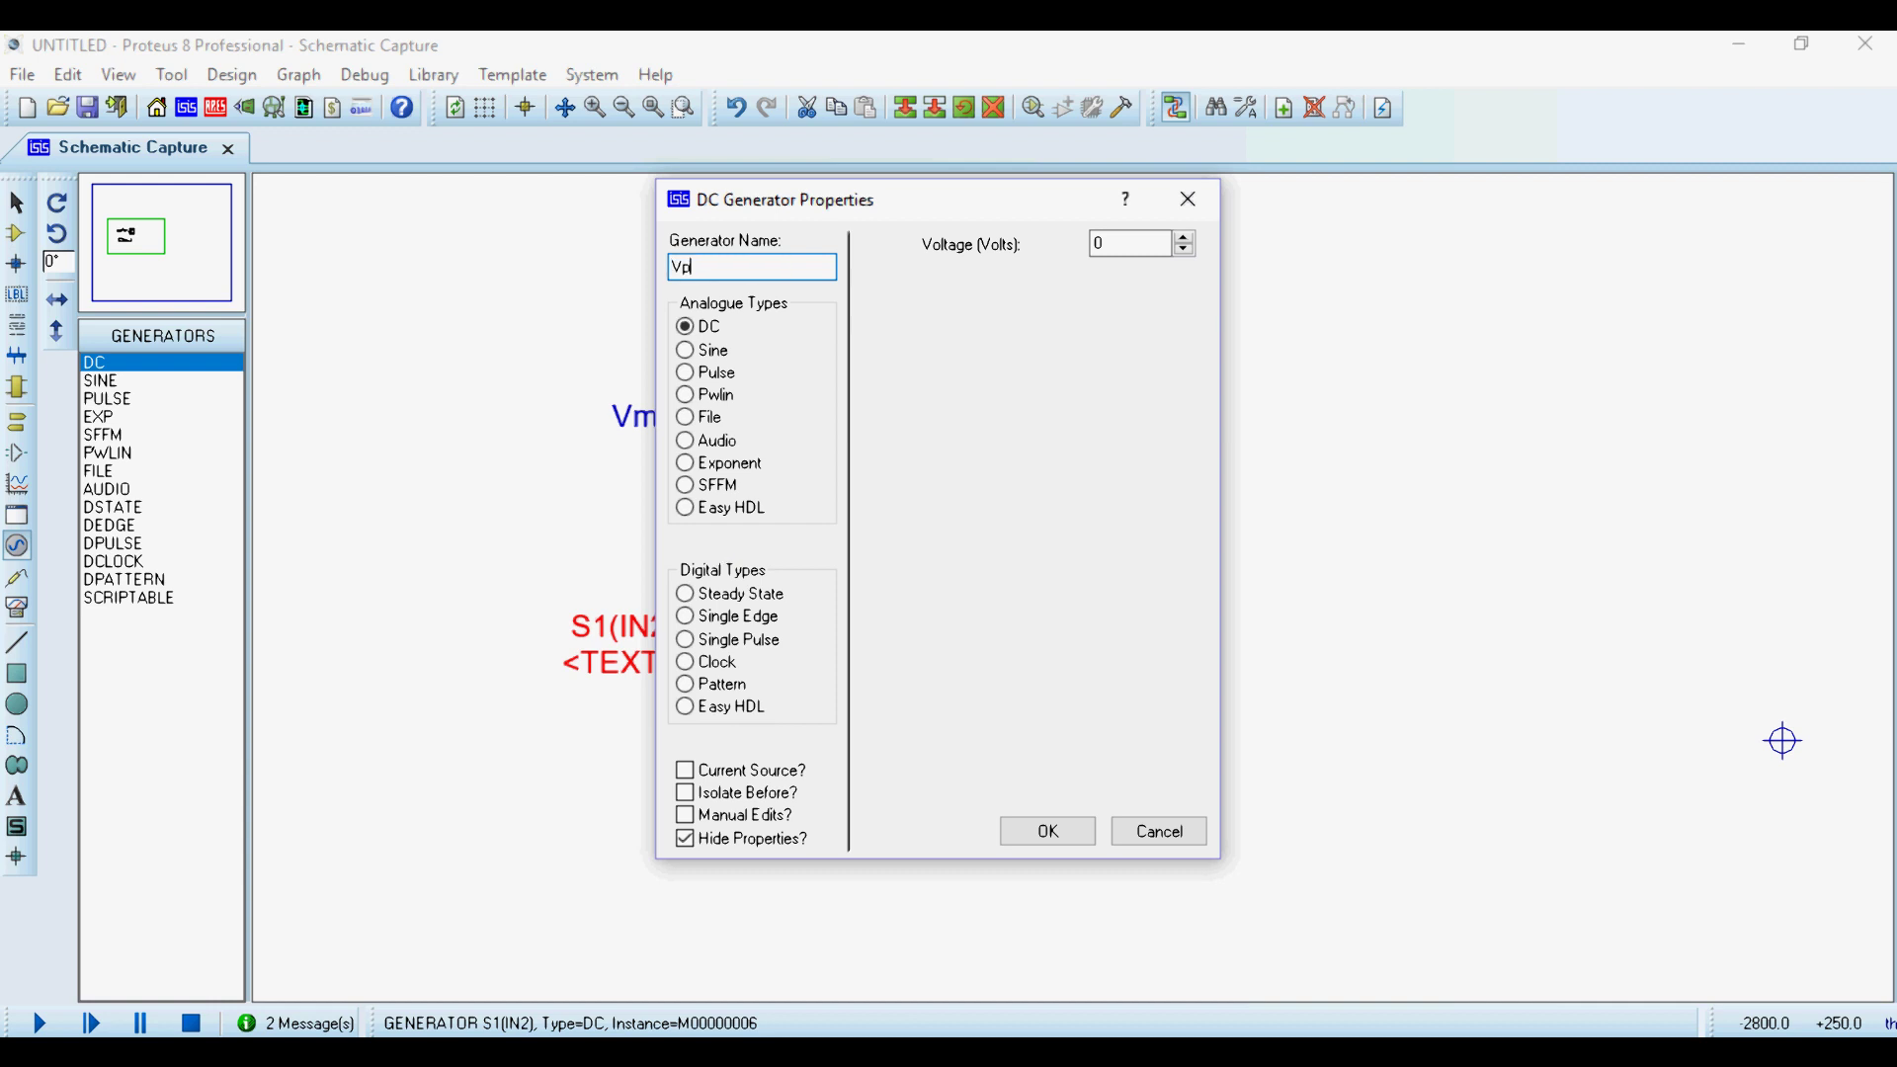
type("p")
left_click(1047, 831)
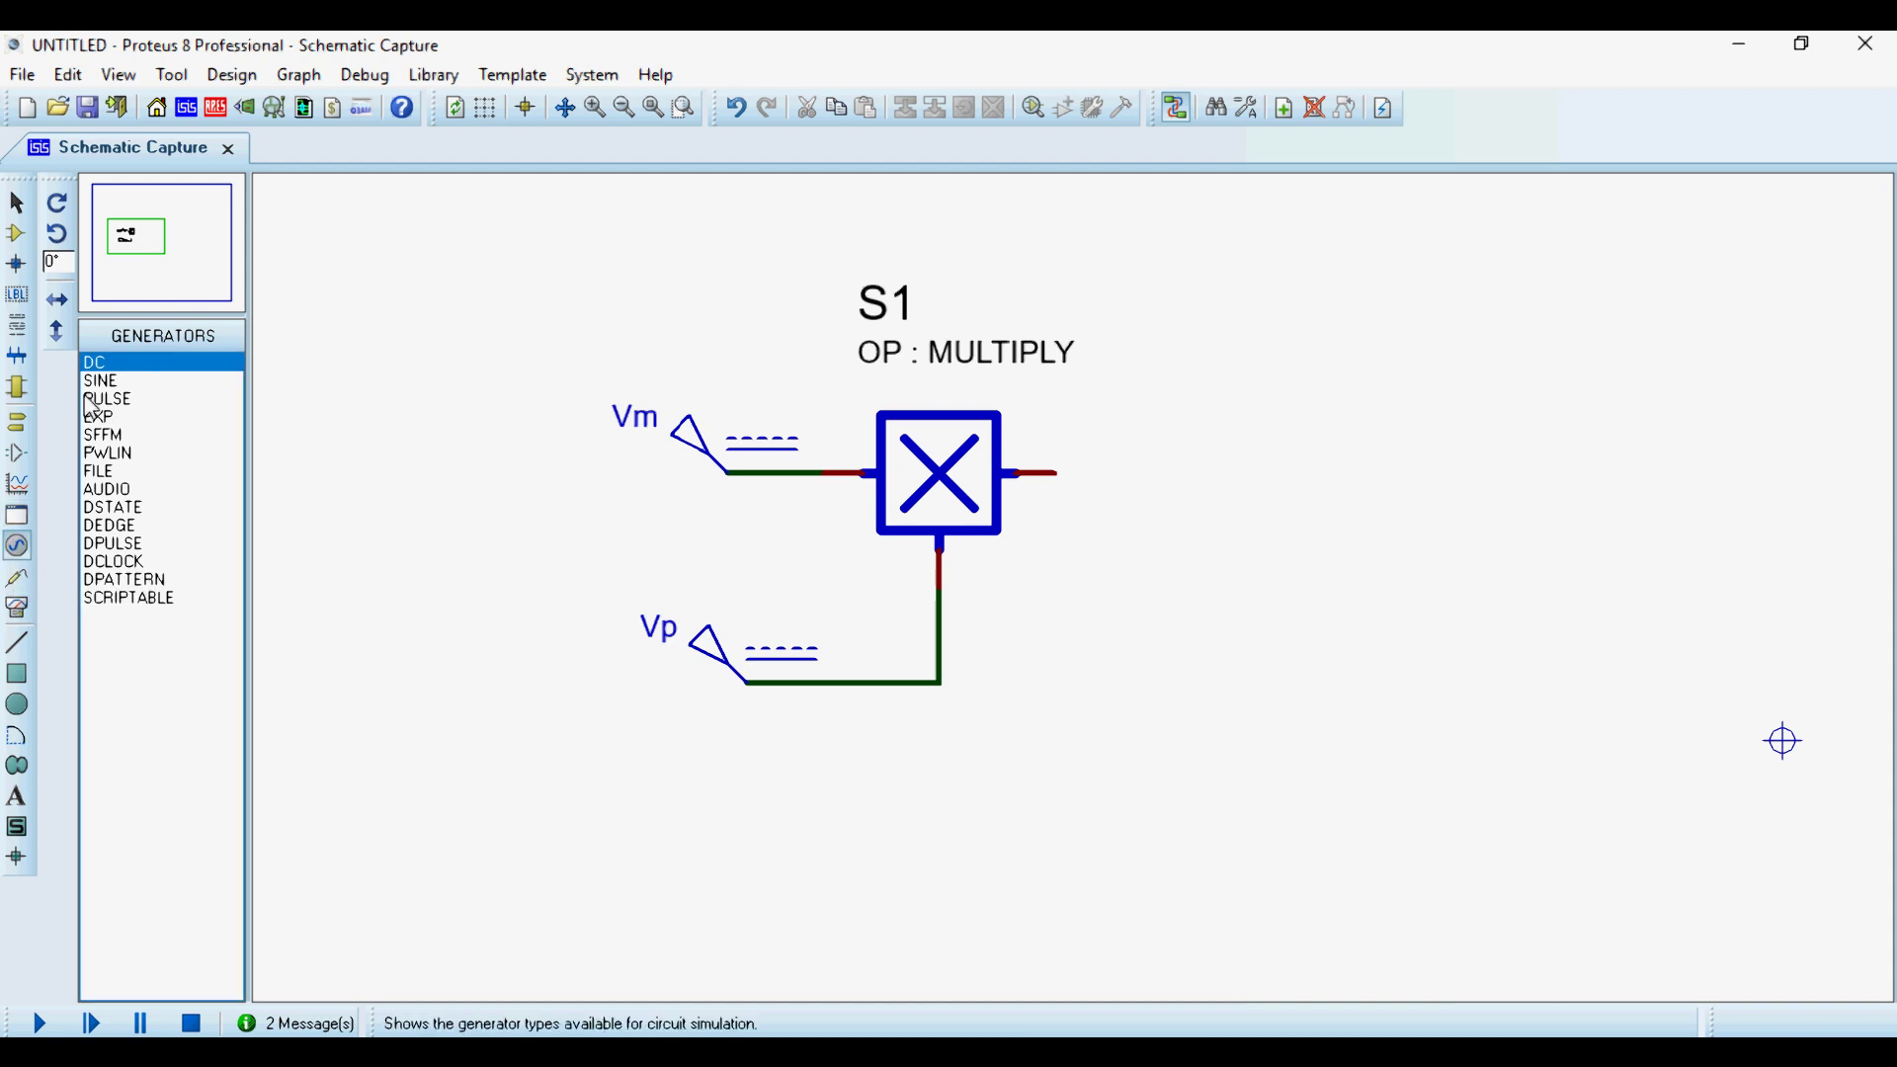
Place a voltage probe wired to the multiplier's output and name it Vout.
left_click(17, 577)
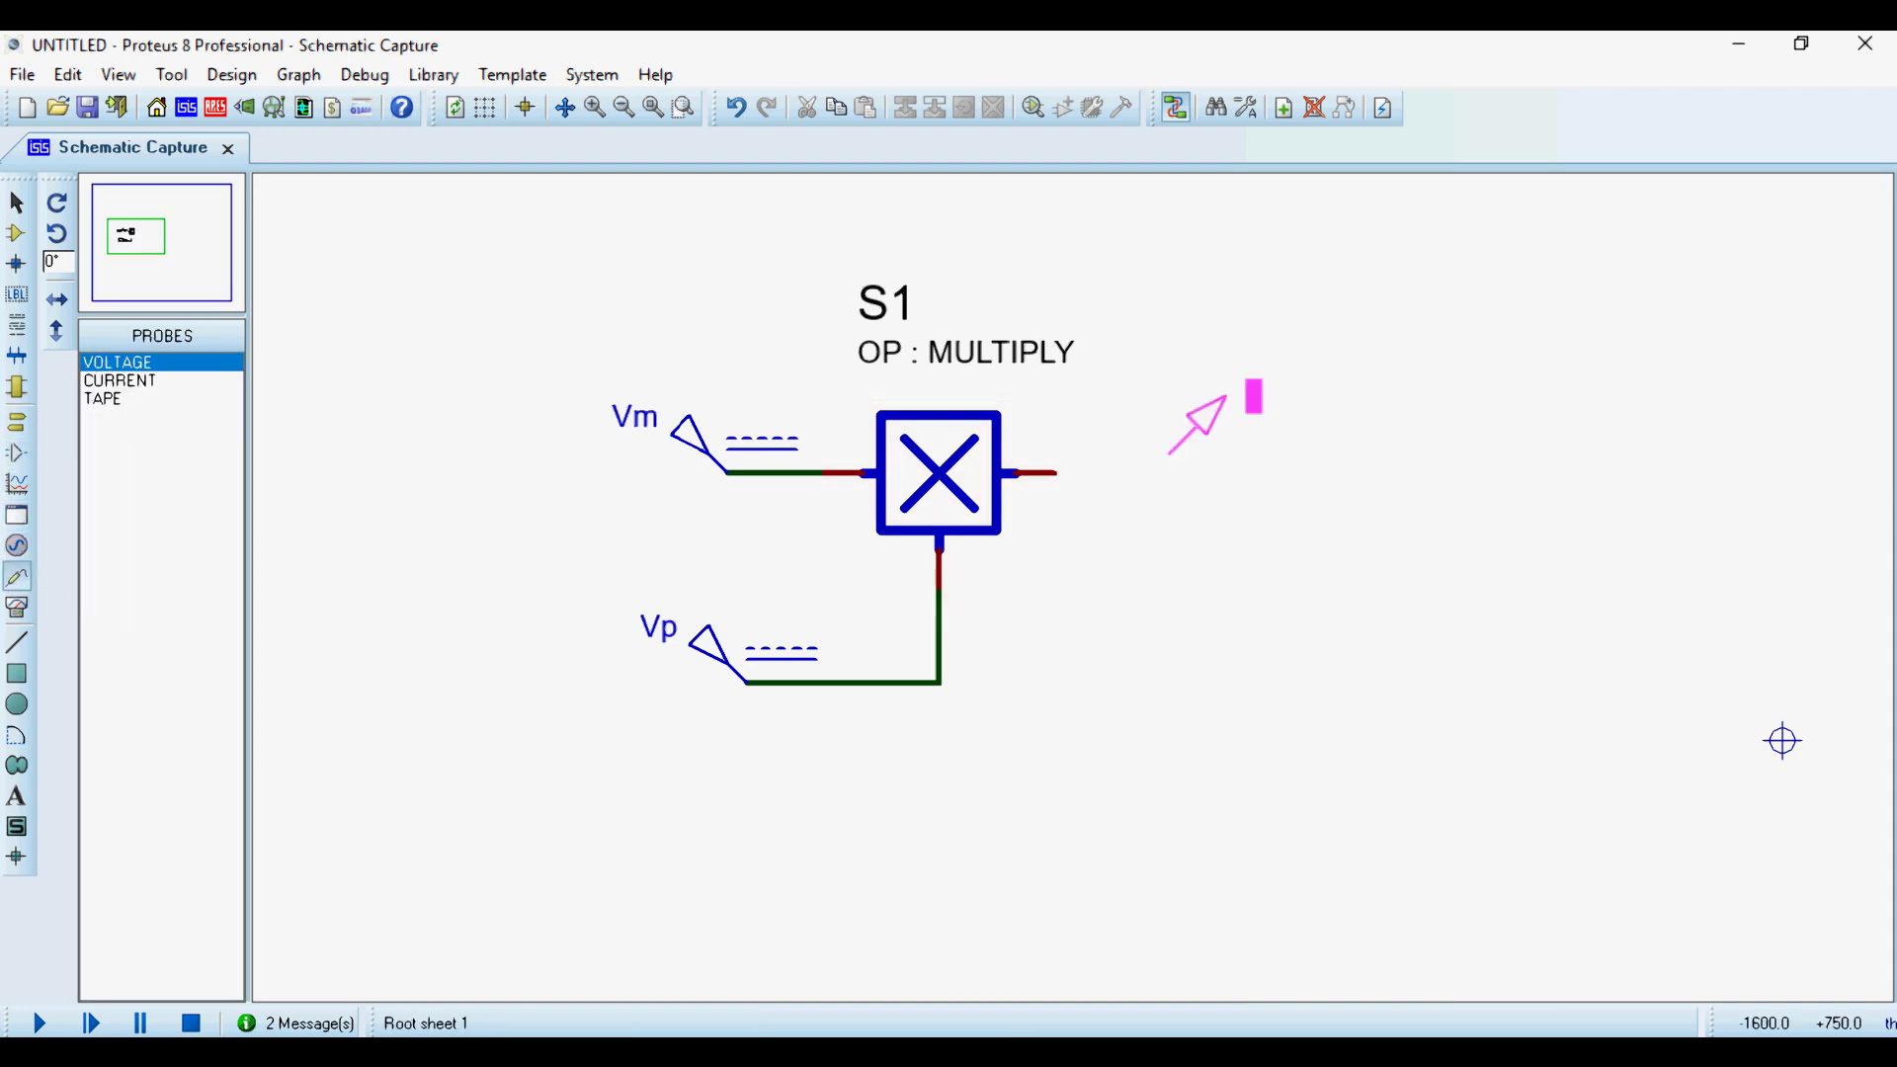
left_click(1133, 471)
left_click(1132, 473)
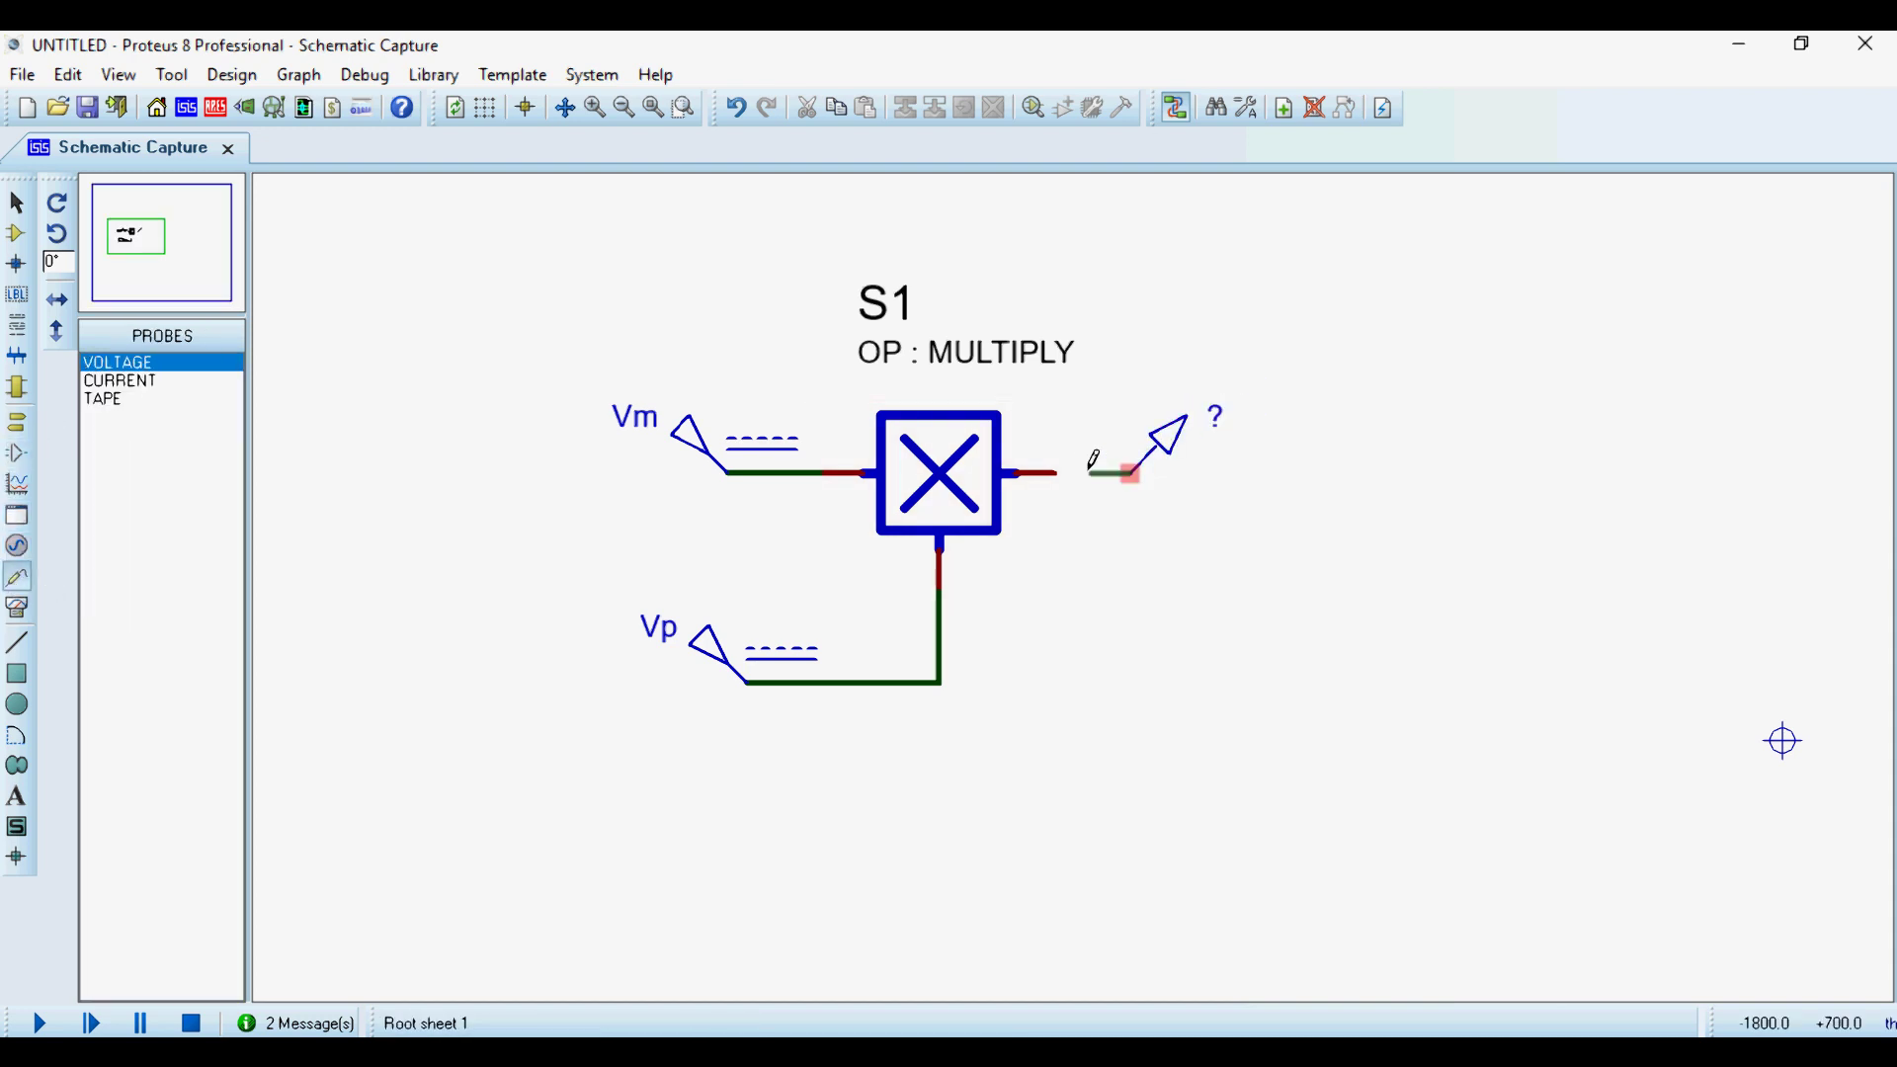
left_click(1056, 473)
double_click(1163, 445)
type("Vout")
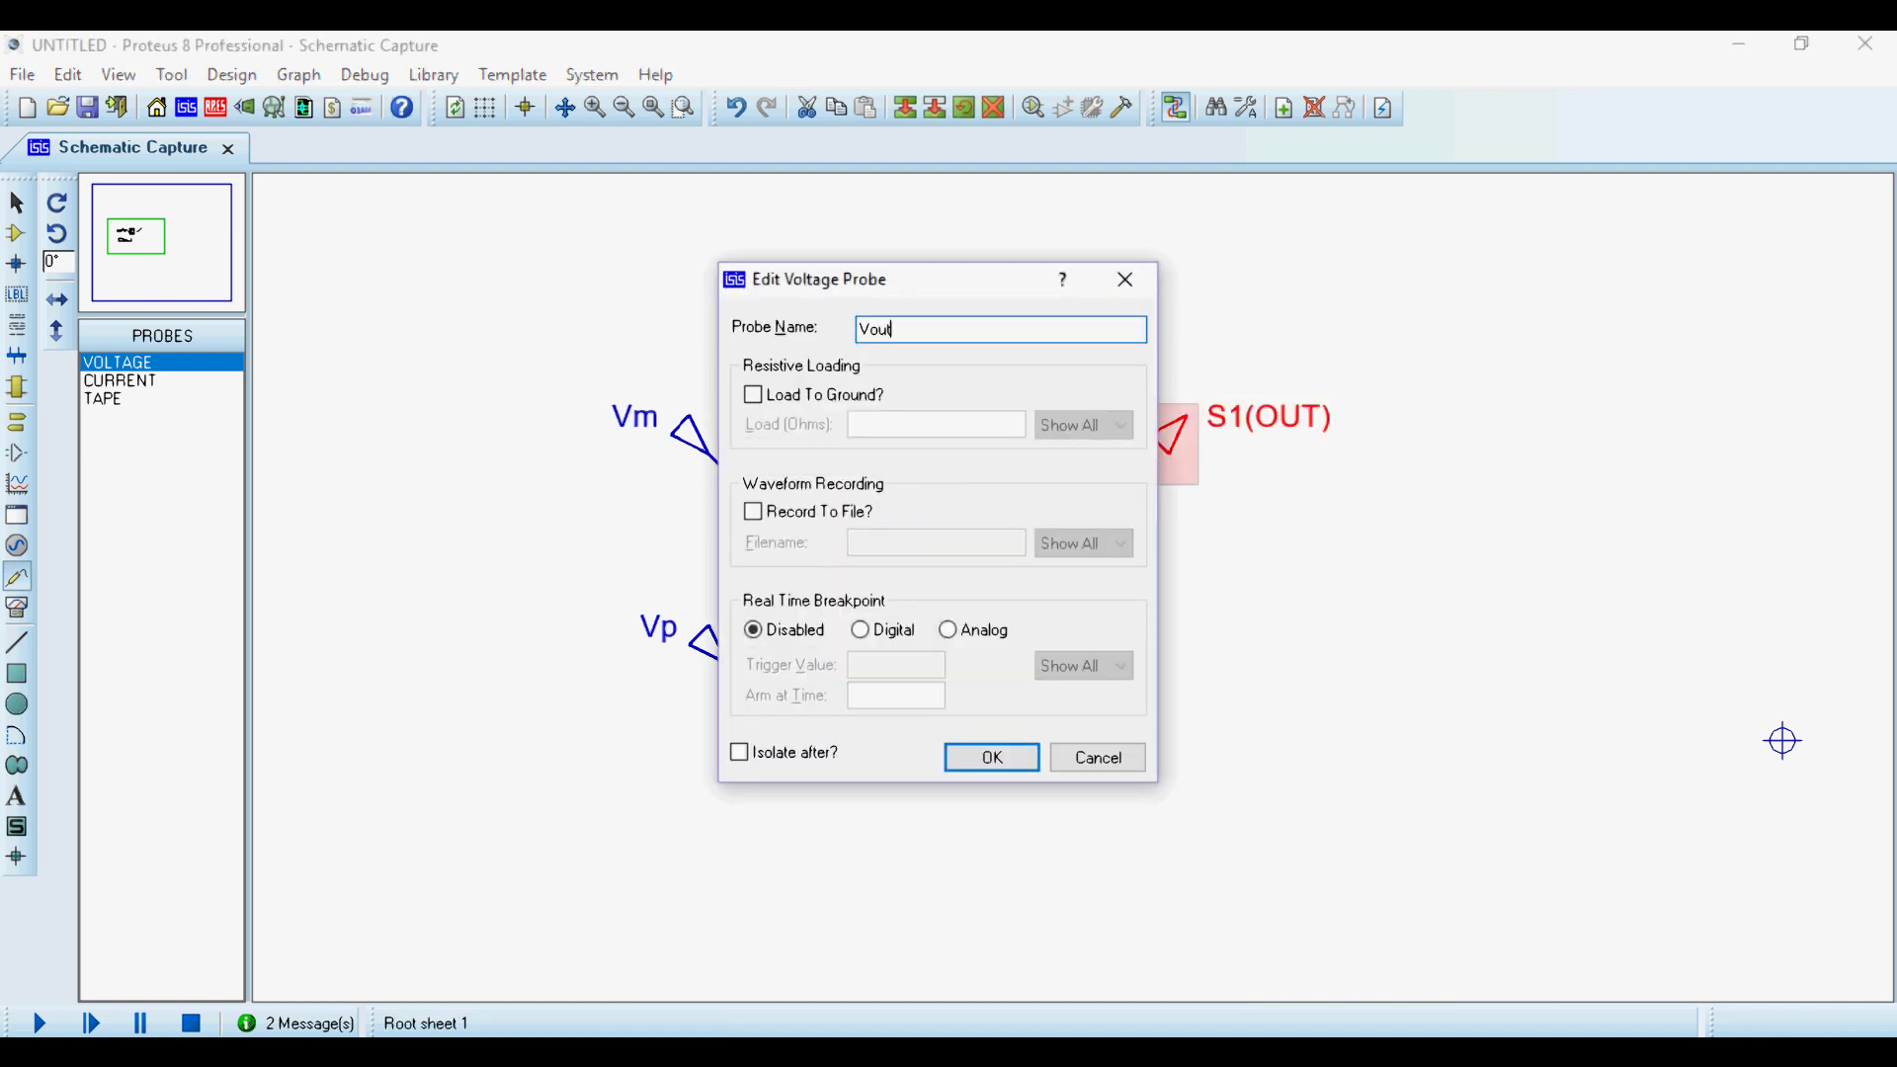
key("Return")
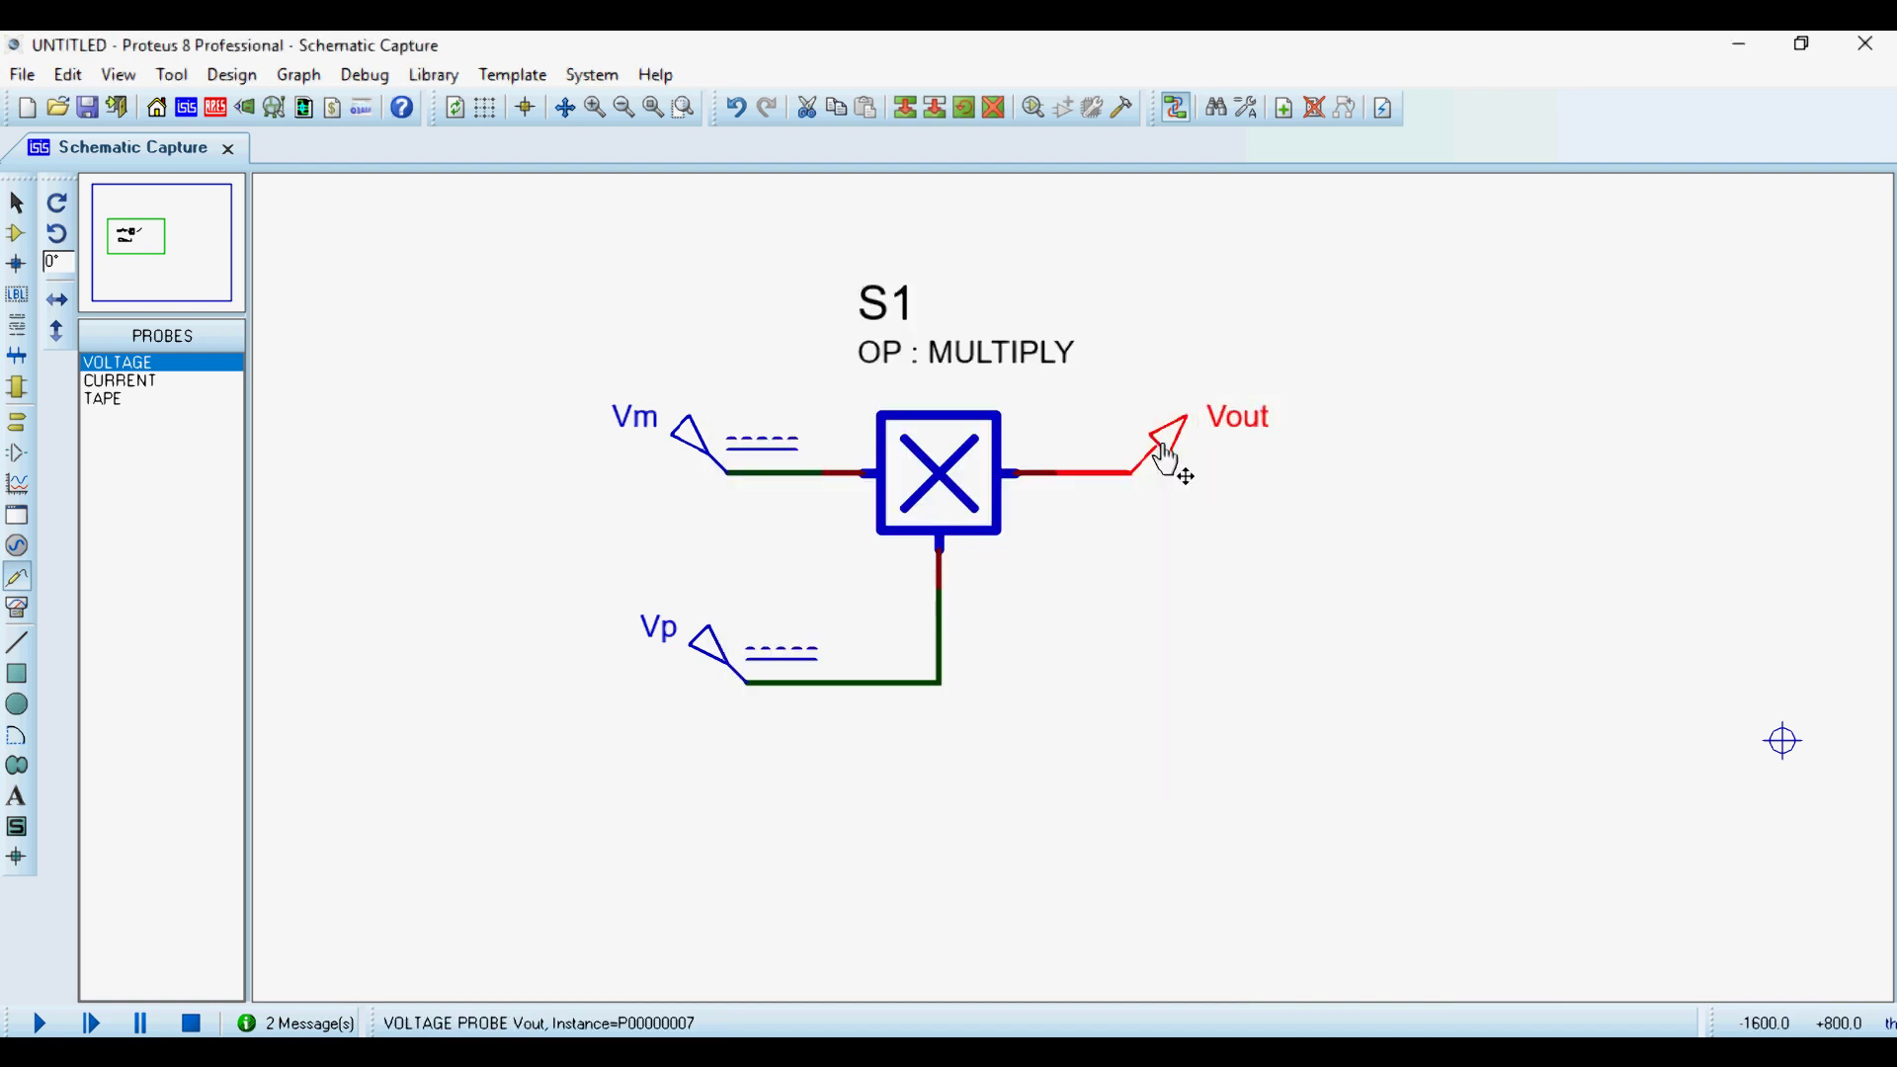
left_click(1241, 504)
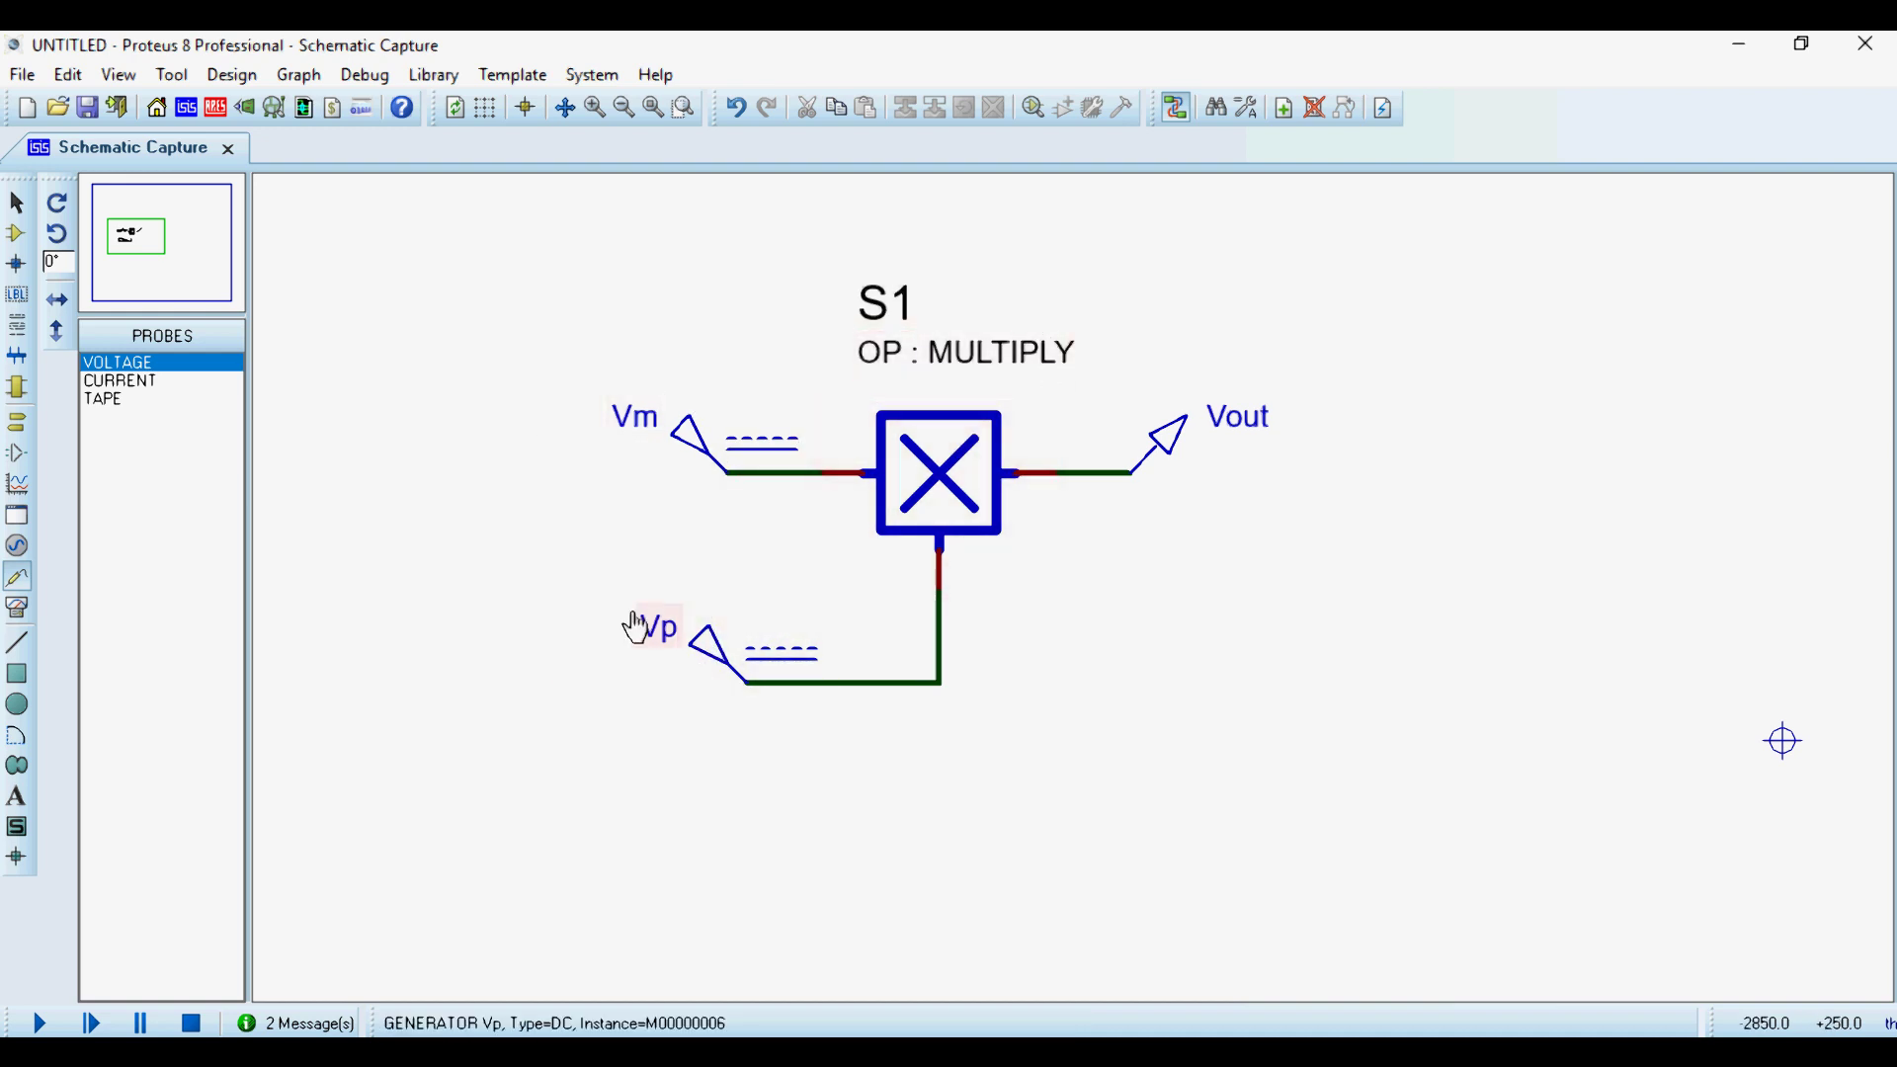
Change generator Vm to a sine source with a frequency of 1k Hz.
double_click(693, 454)
left_click(709, 352)
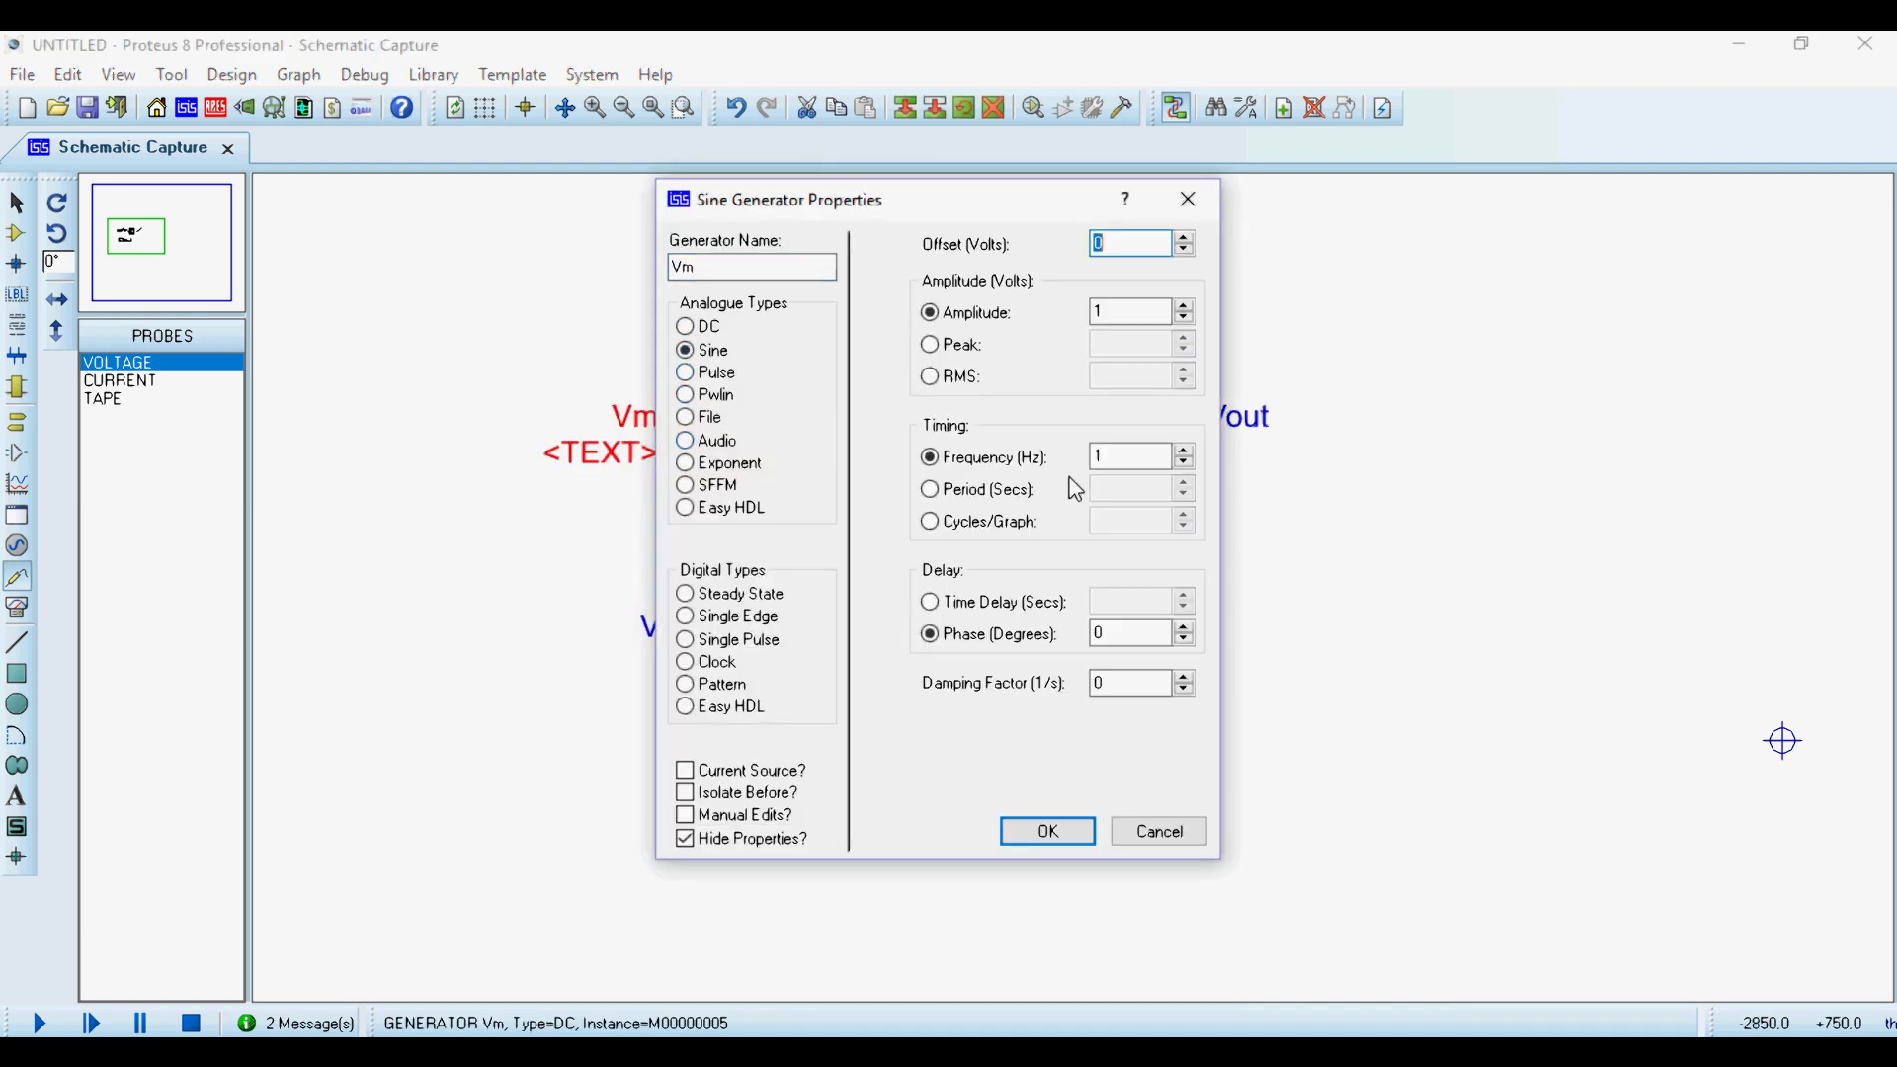
left_click(1110, 459)
type("k")
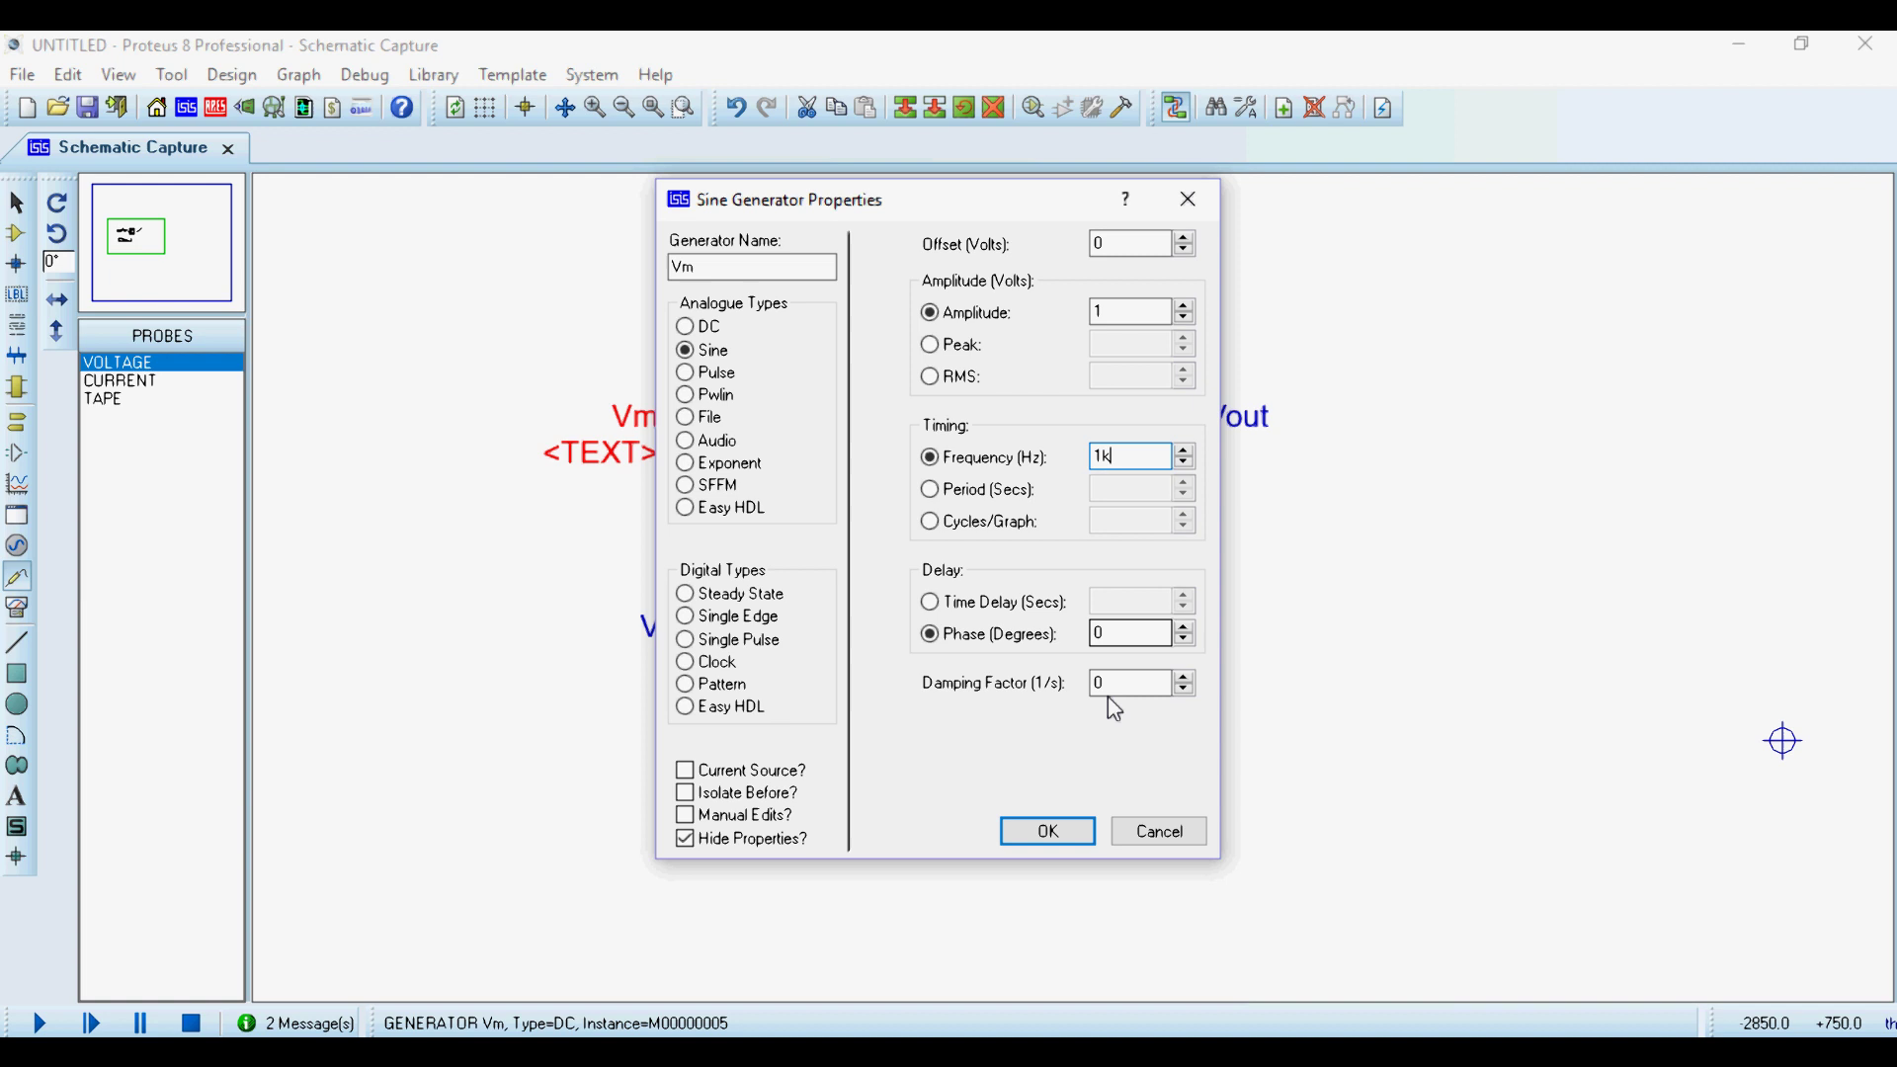
left_click(1047, 831)
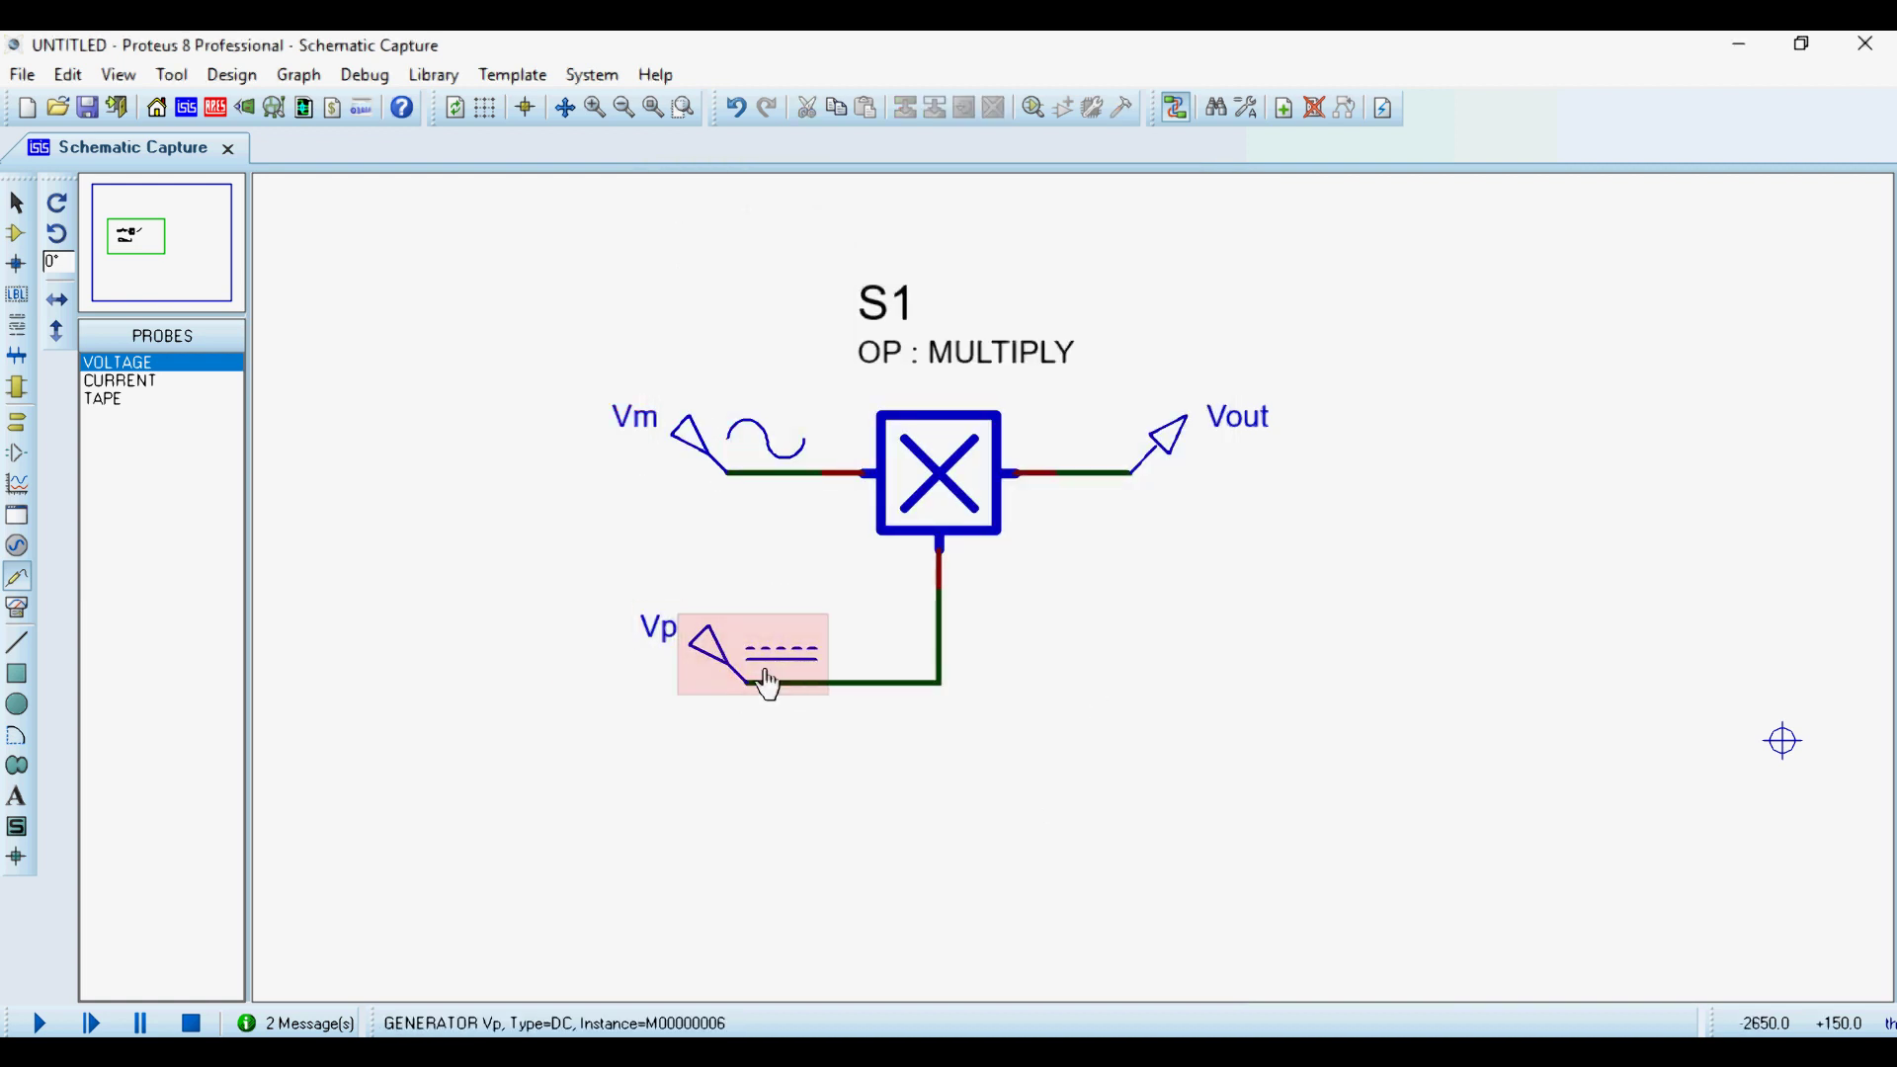
Change generator Vp to a sine source with a frequency of 10k Hz.
left_click(713, 672)
left_click(714, 672)
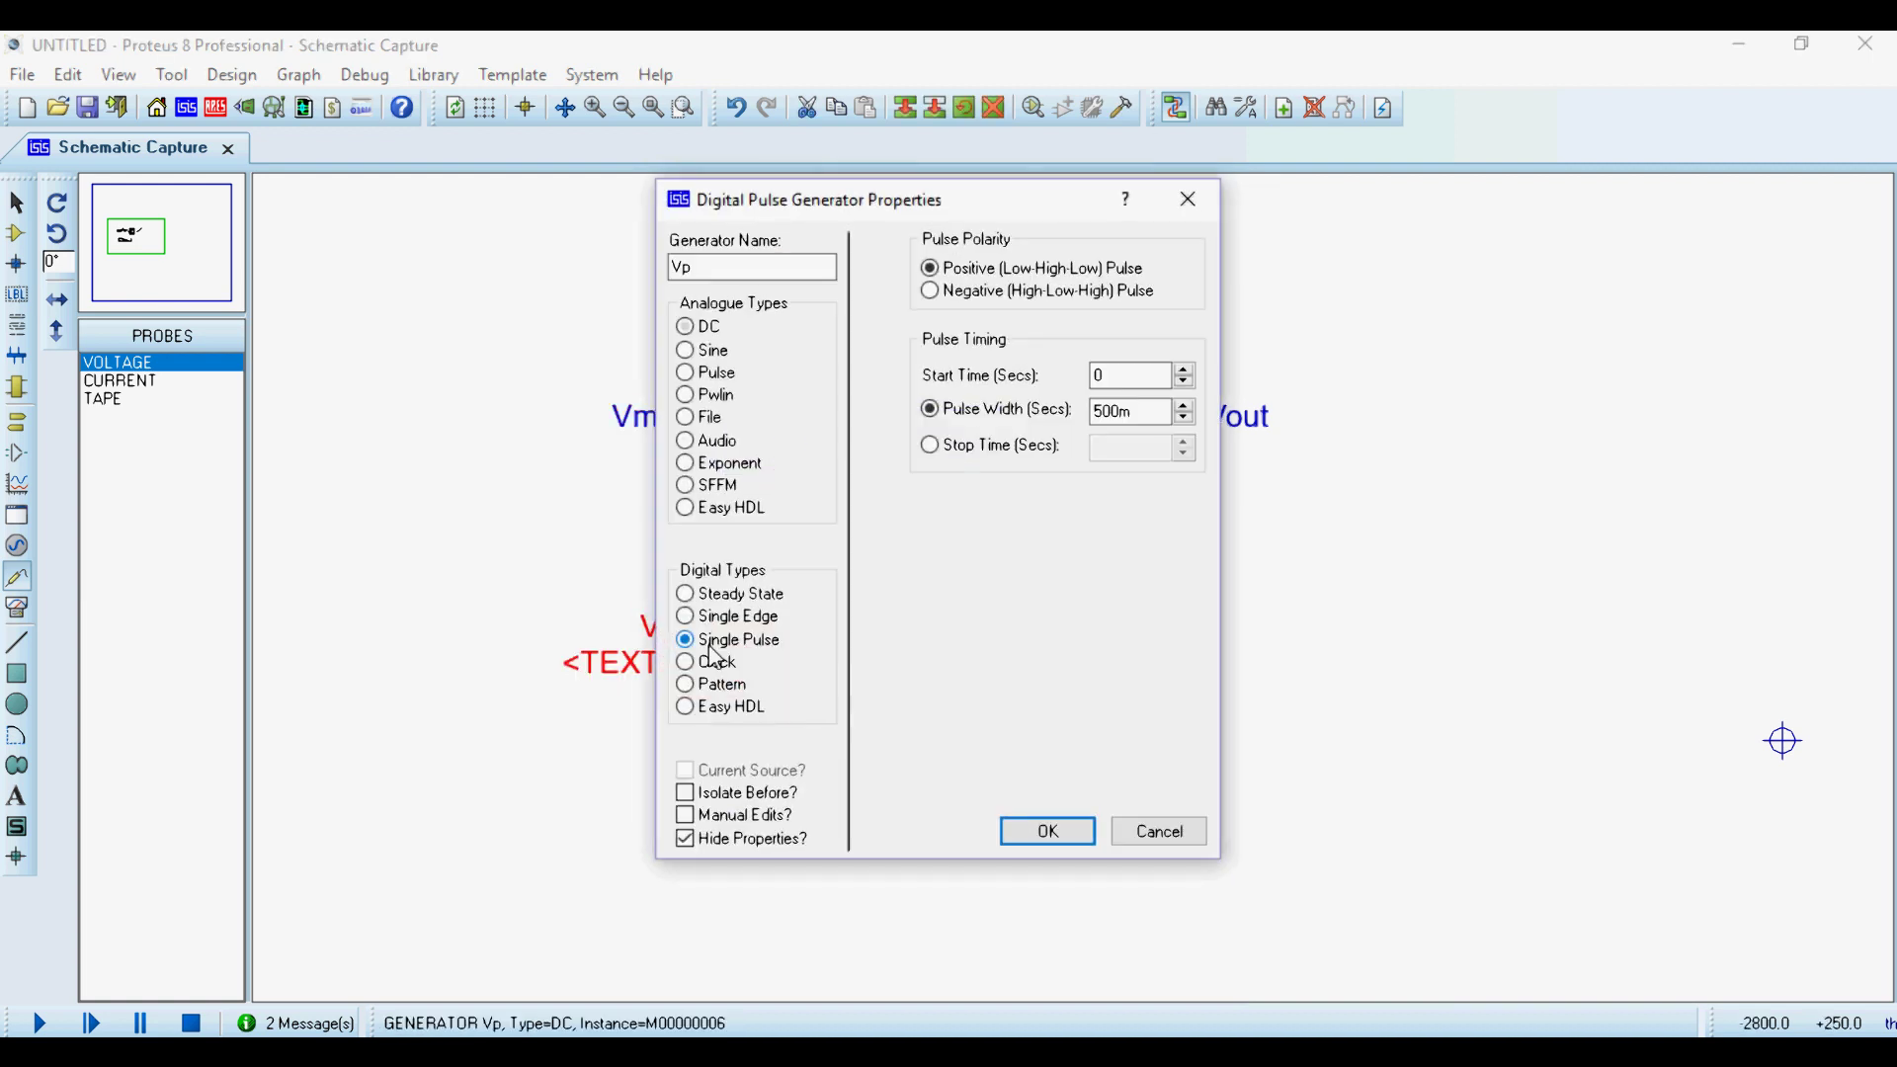
left_click(685, 350)
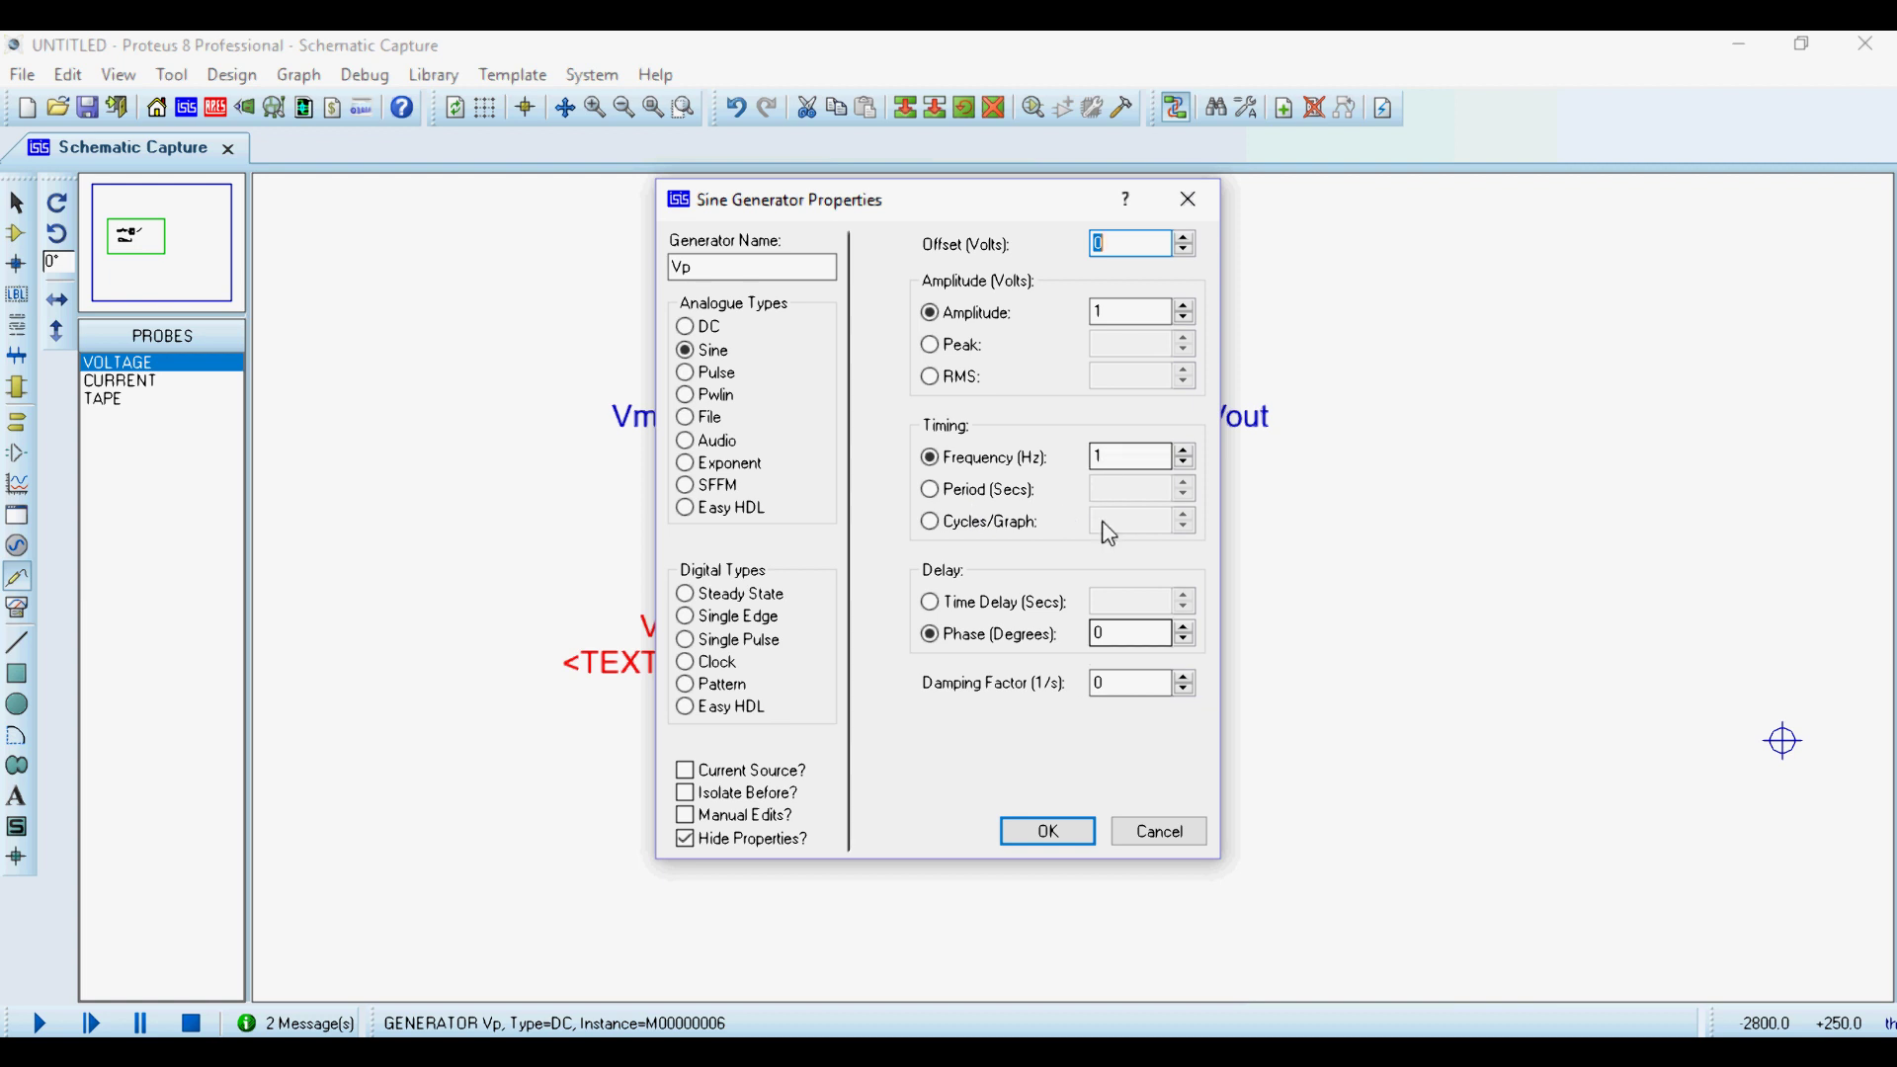
left_click(1120, 457)
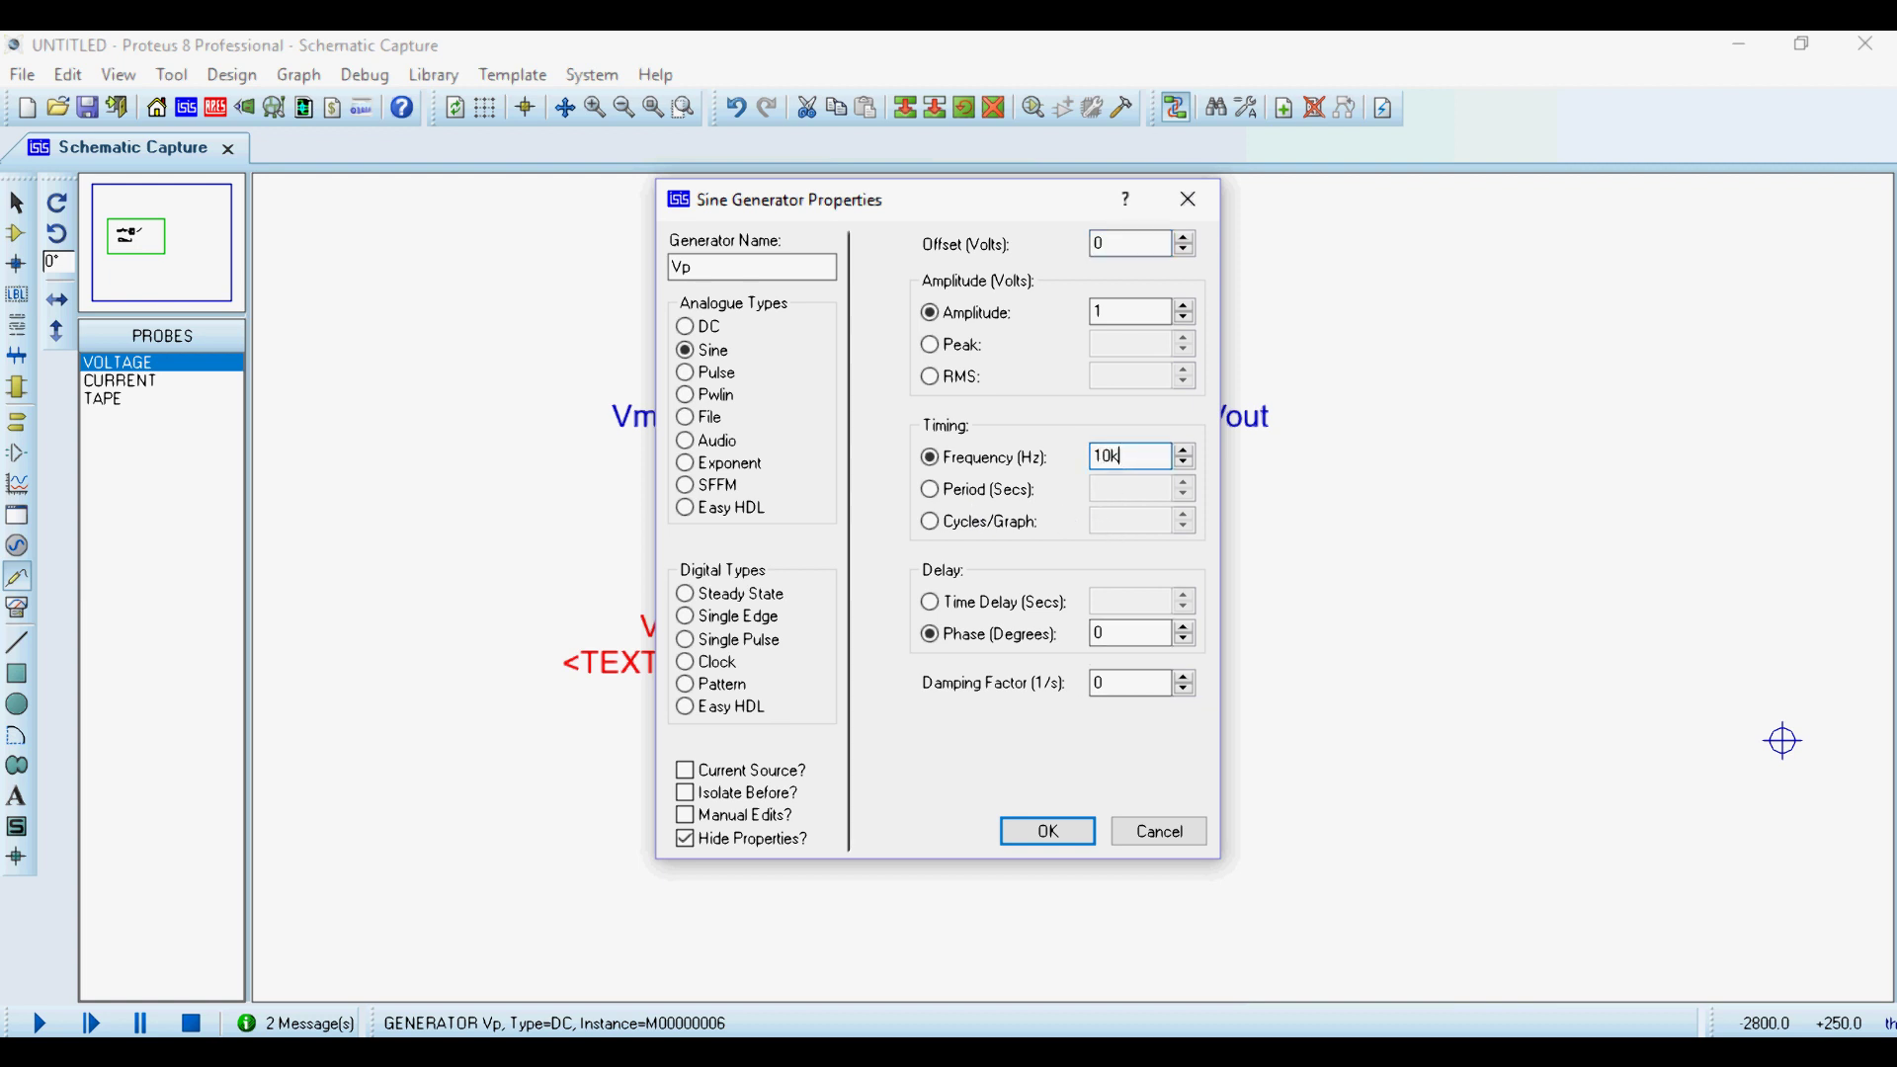
type("0k")
left_click(1047, 831)
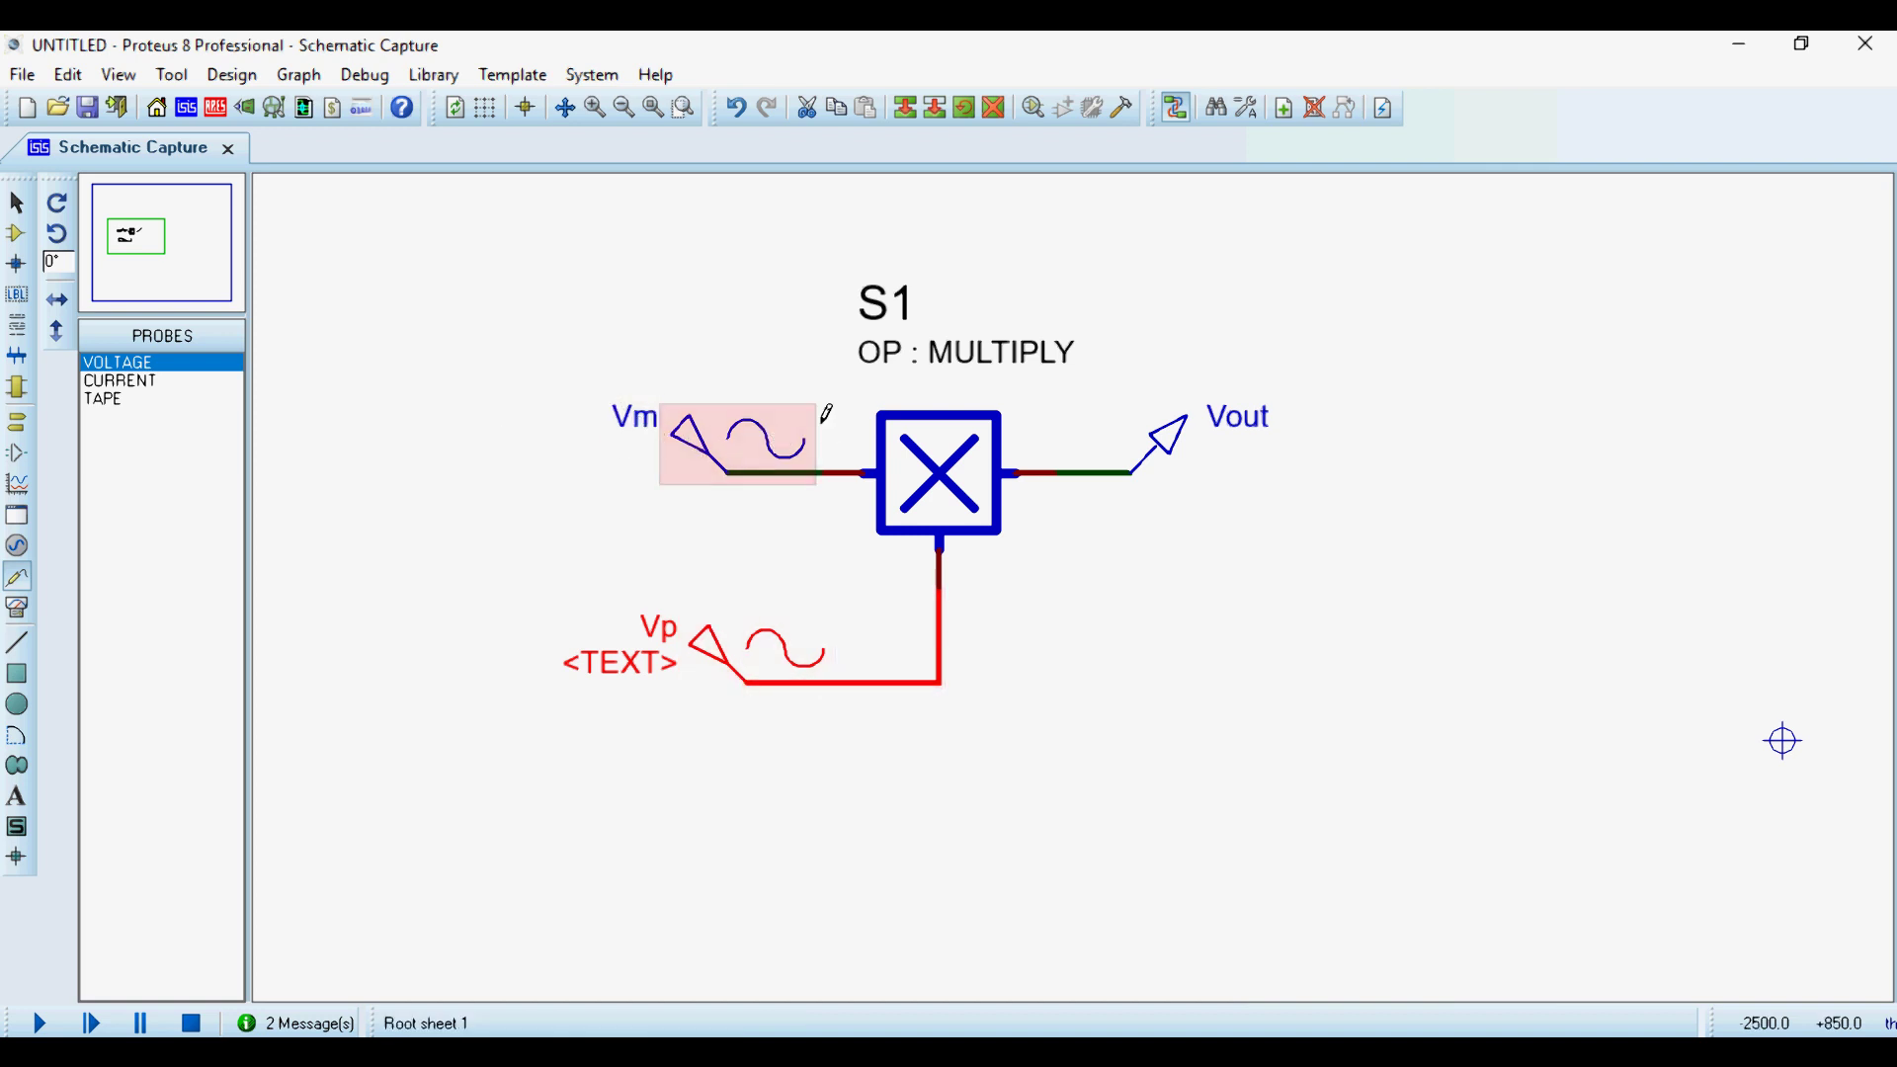
left_click(1341, 380)
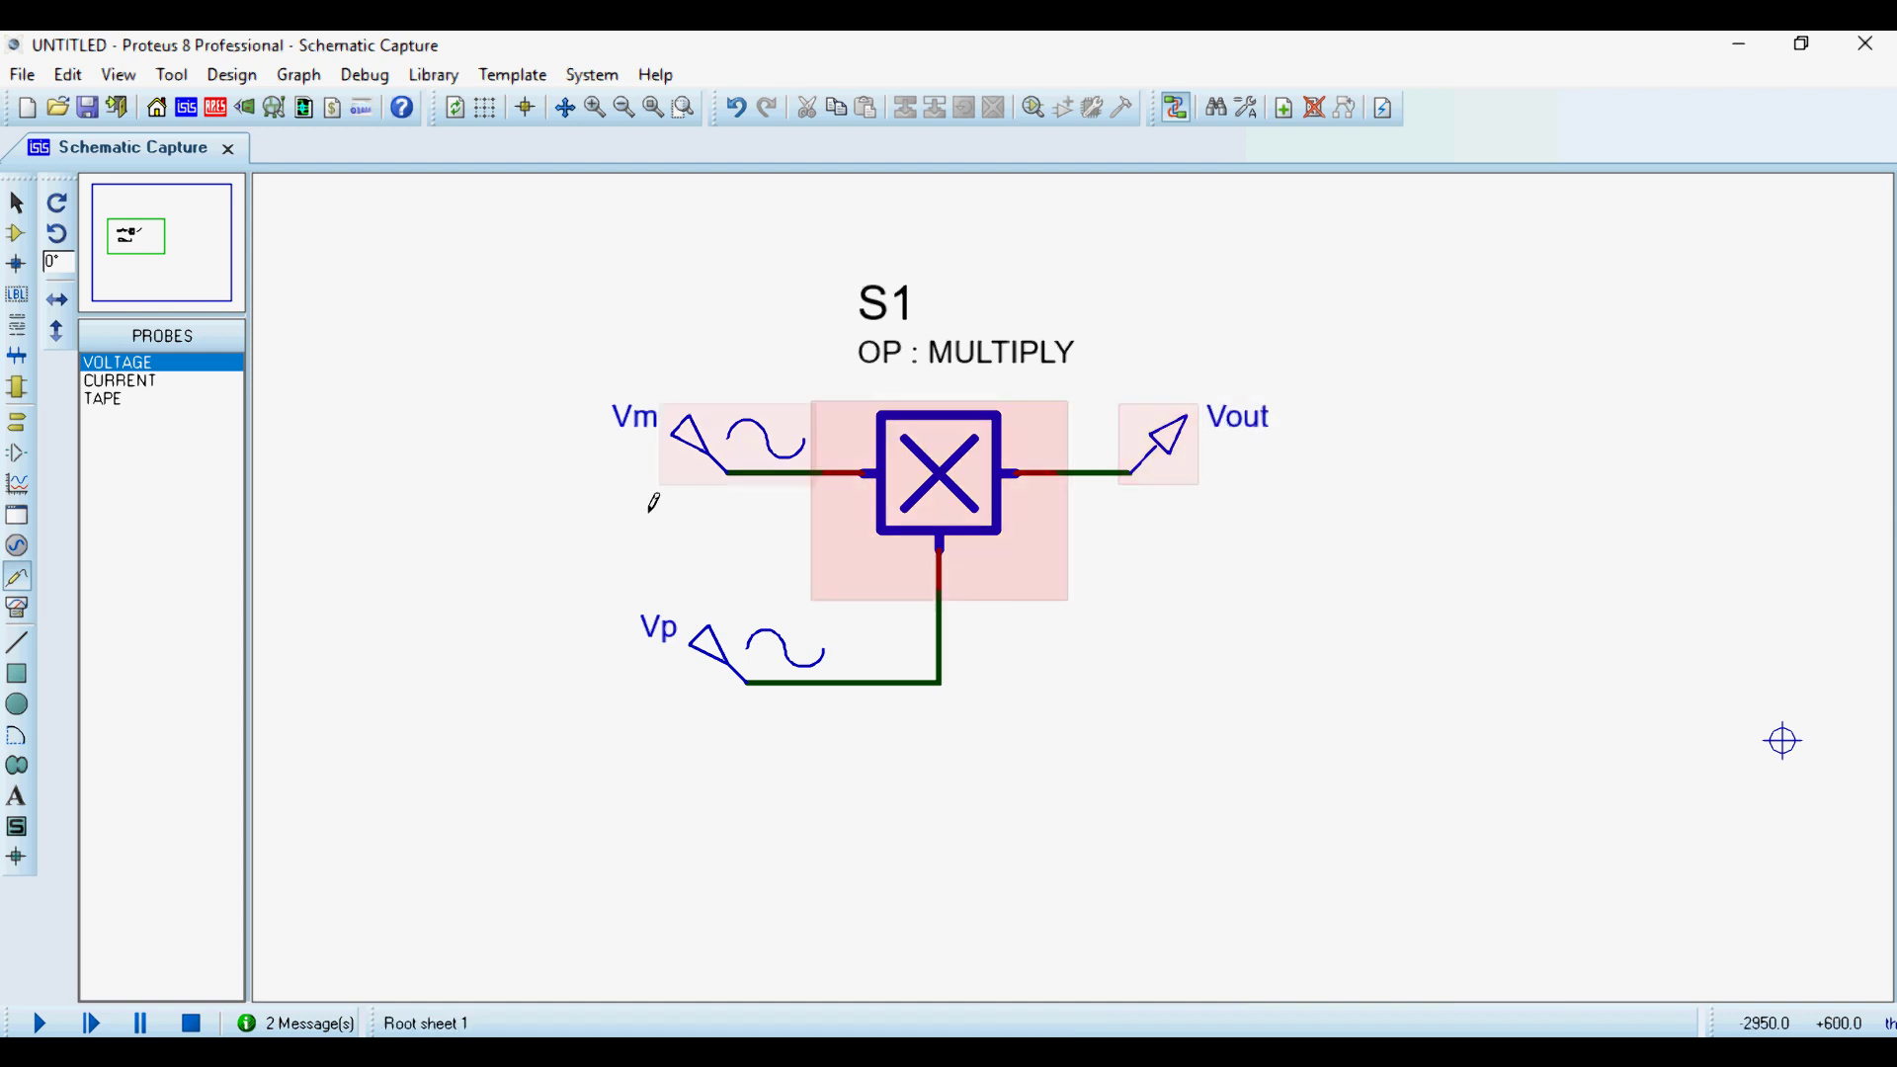
Draw a wide analogue graph in the empty area to the right of the multiplier circuit.
scroll(1241, 579, "down", 3)
scroll(1075, 576, "up", 1)
scroll(1024, 570, "down", 1)
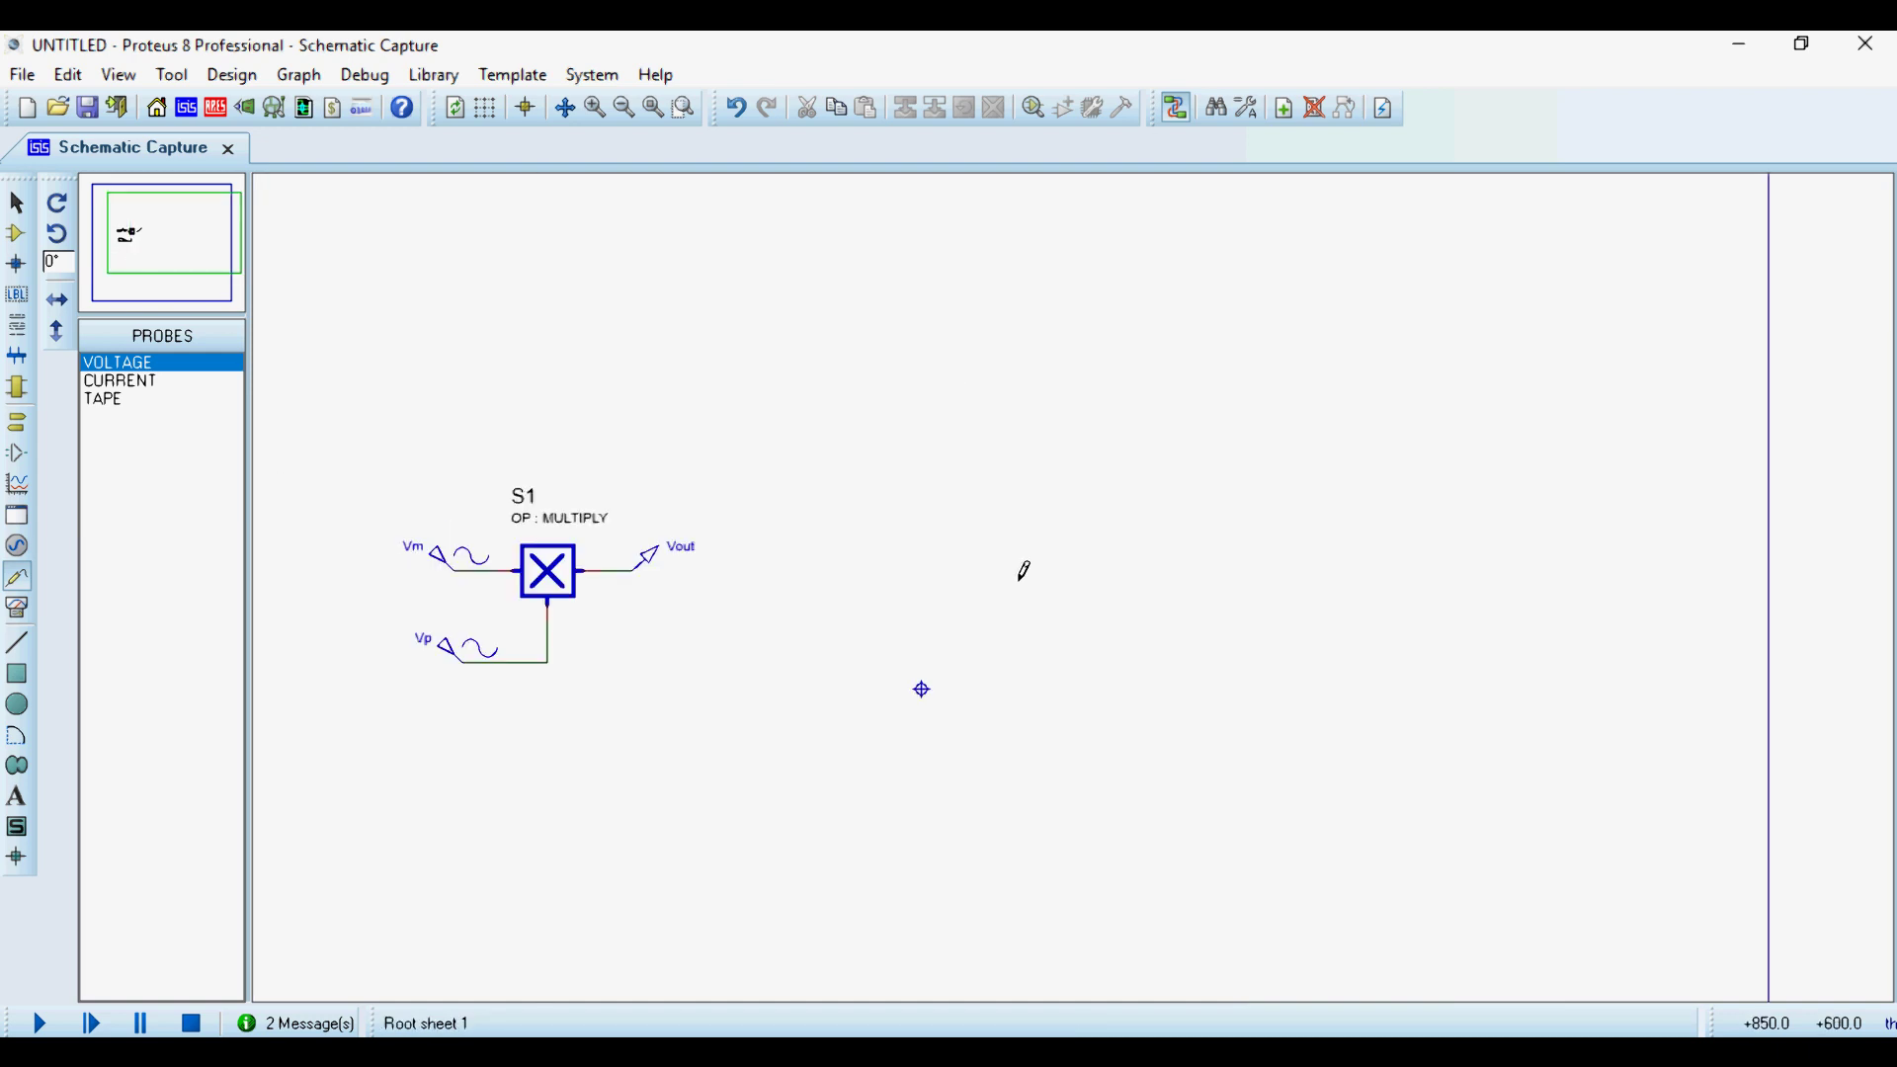
scroll(1024, 570, "up", 1)
left_click(16, 484)
left_click_drag(1189, 399, 1793, 729)
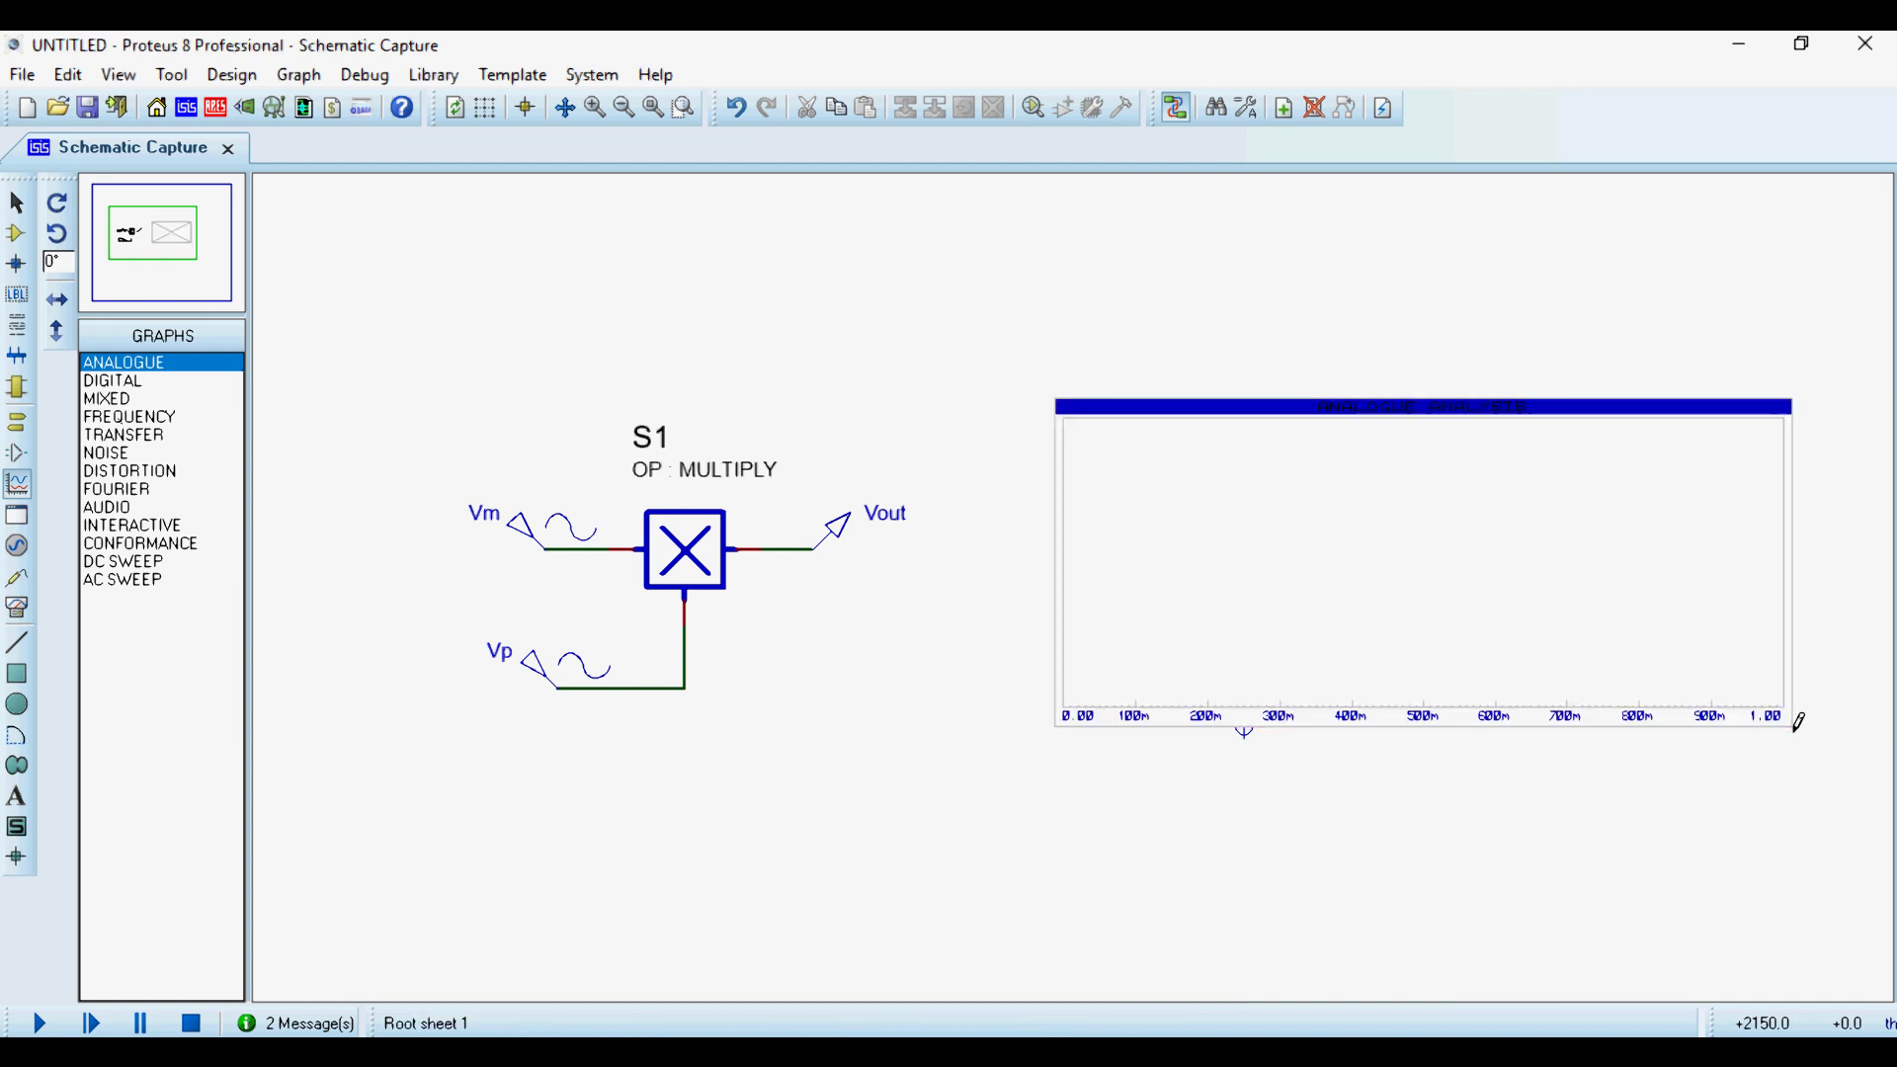
Rename the output voltage probe as VAM.
double_click(889, 531)
left_click(919, 334)
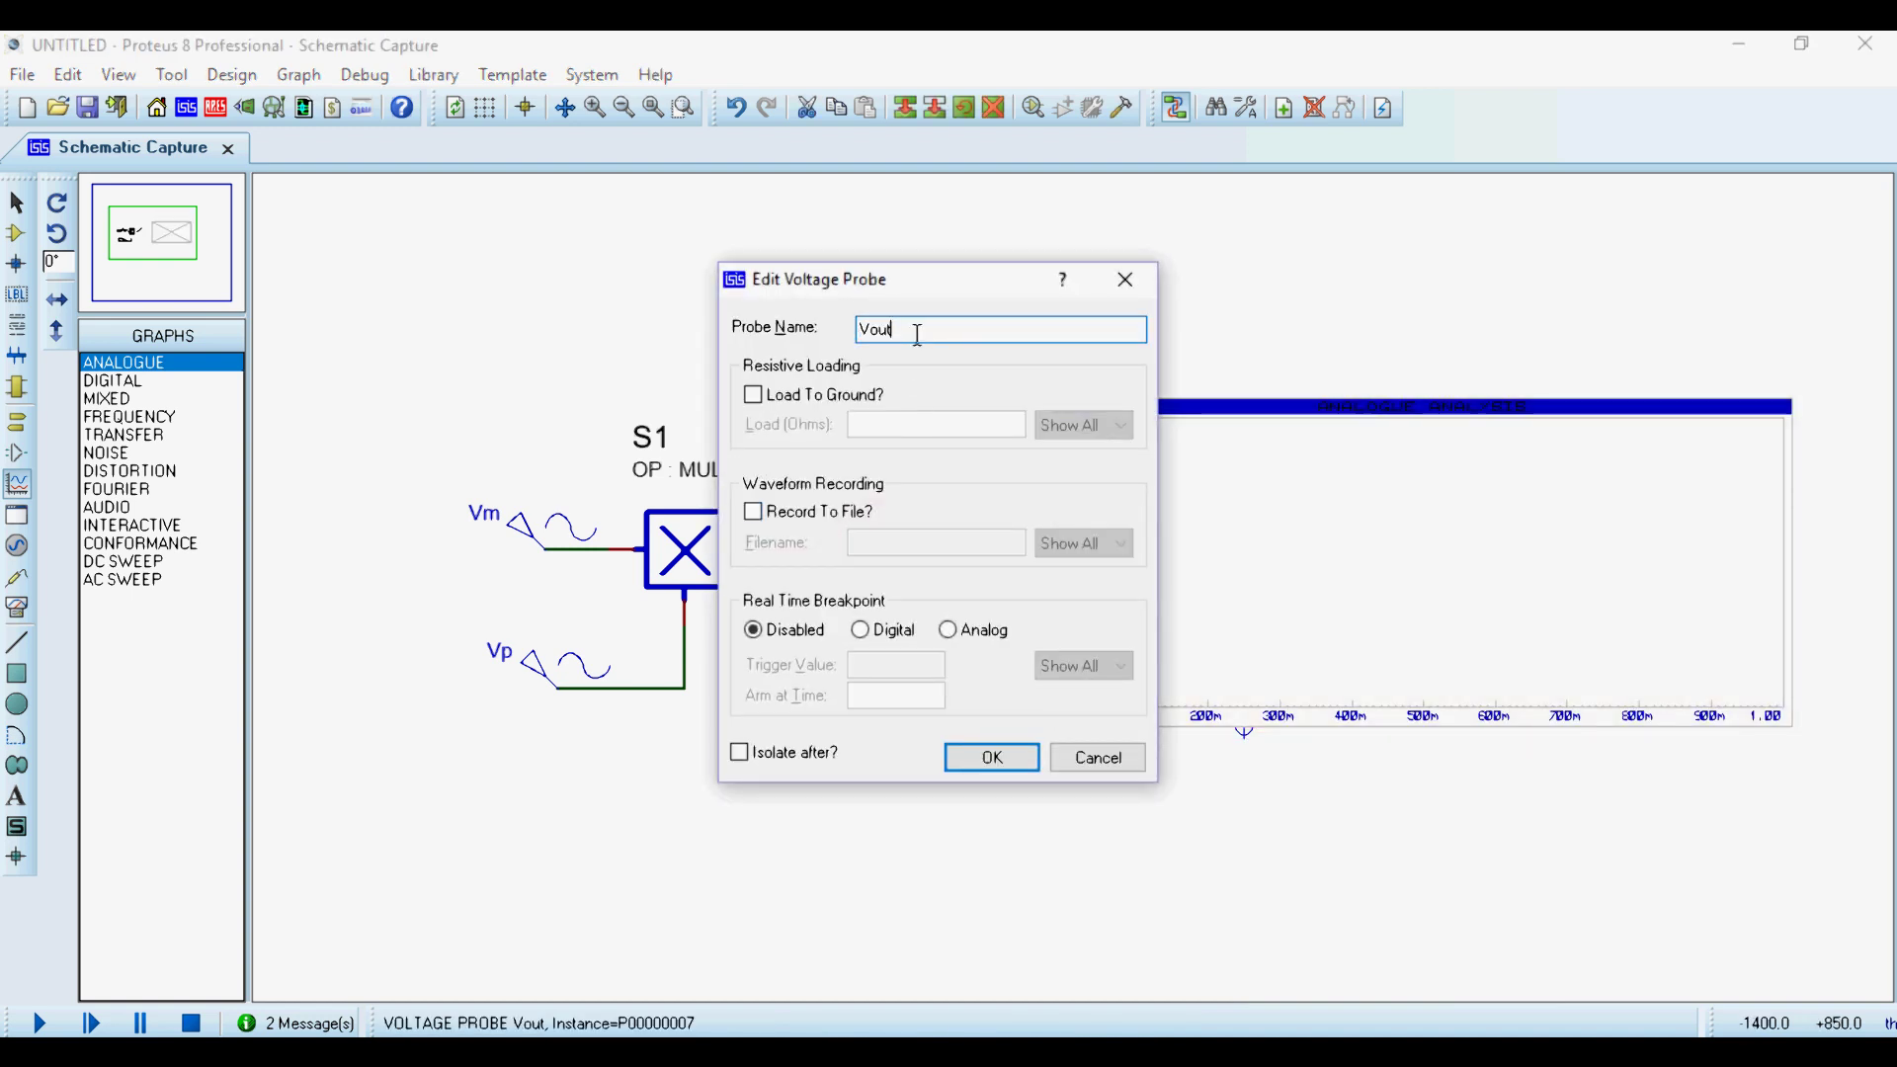
type("VAM")
key("Return")
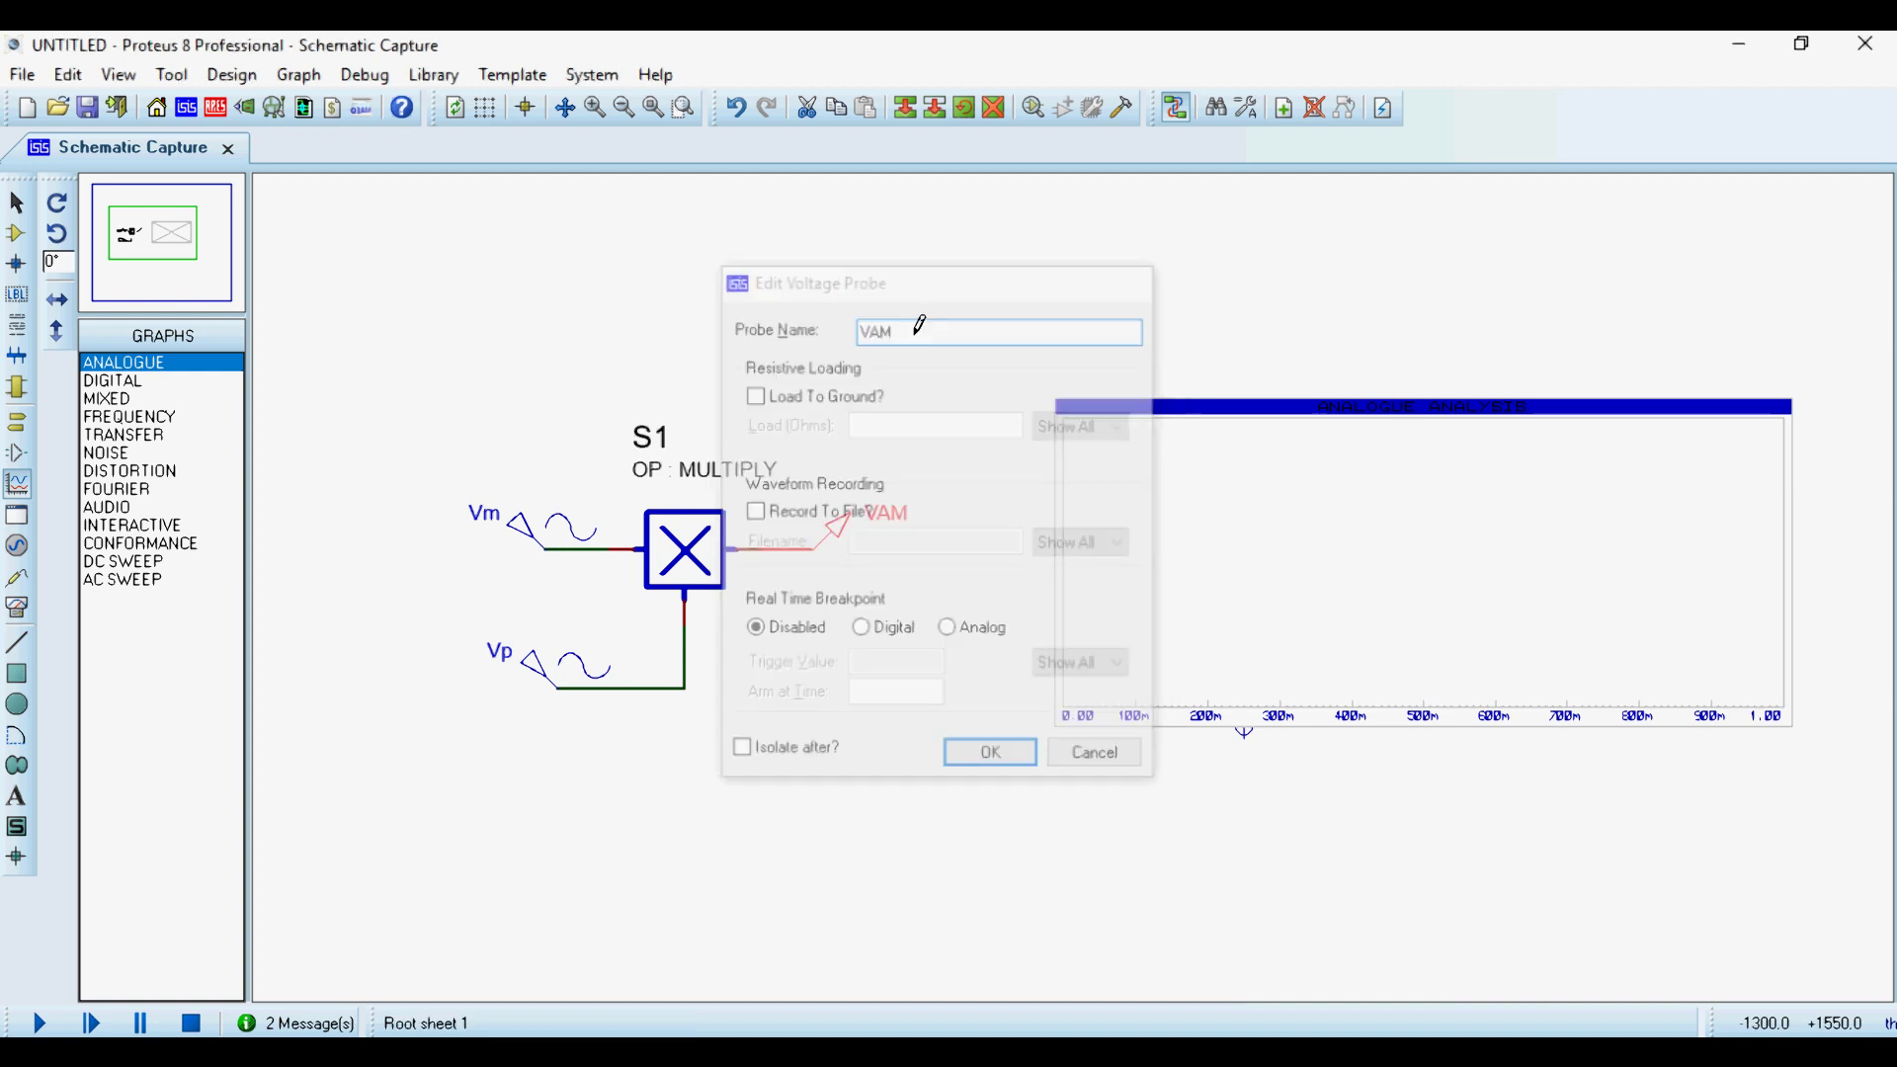
Set the analogue graph's stop time to 3m.
double_click(1382, 567)
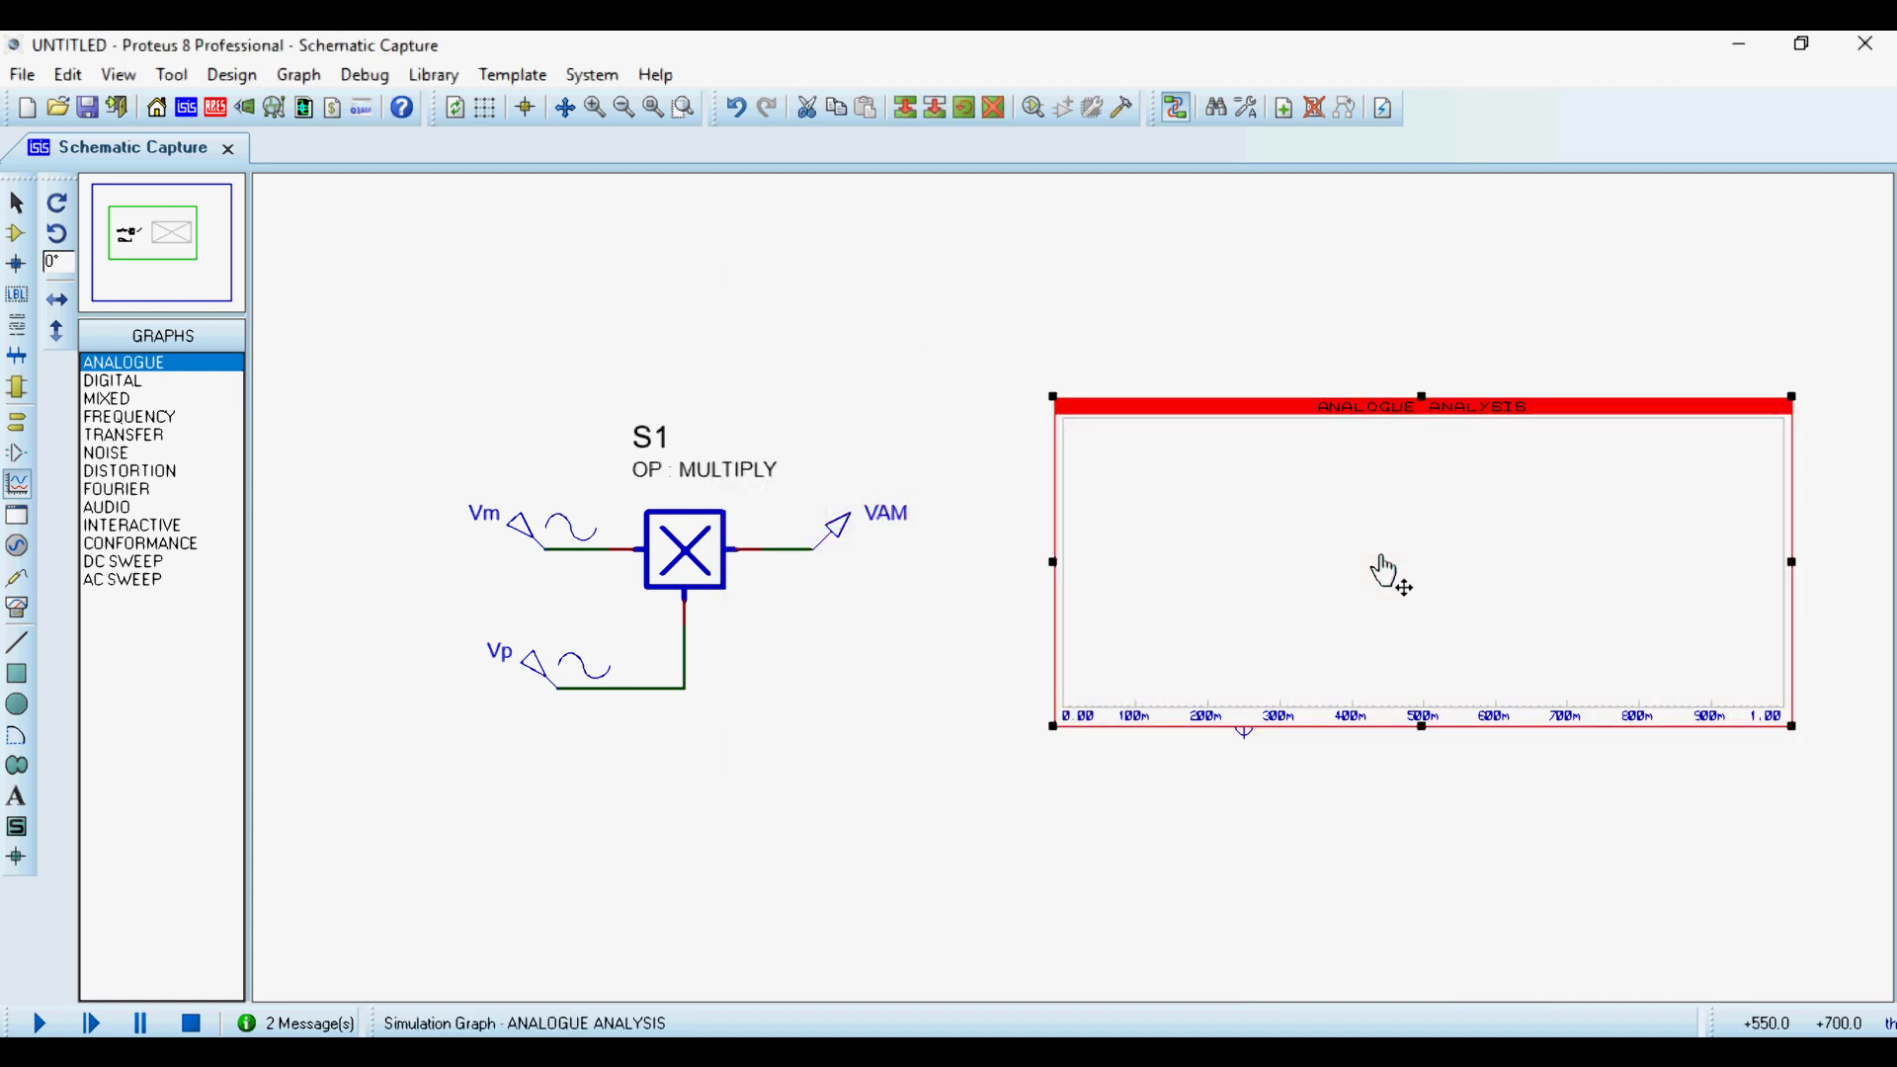
left_click_drag(642, 326, 917, 402)
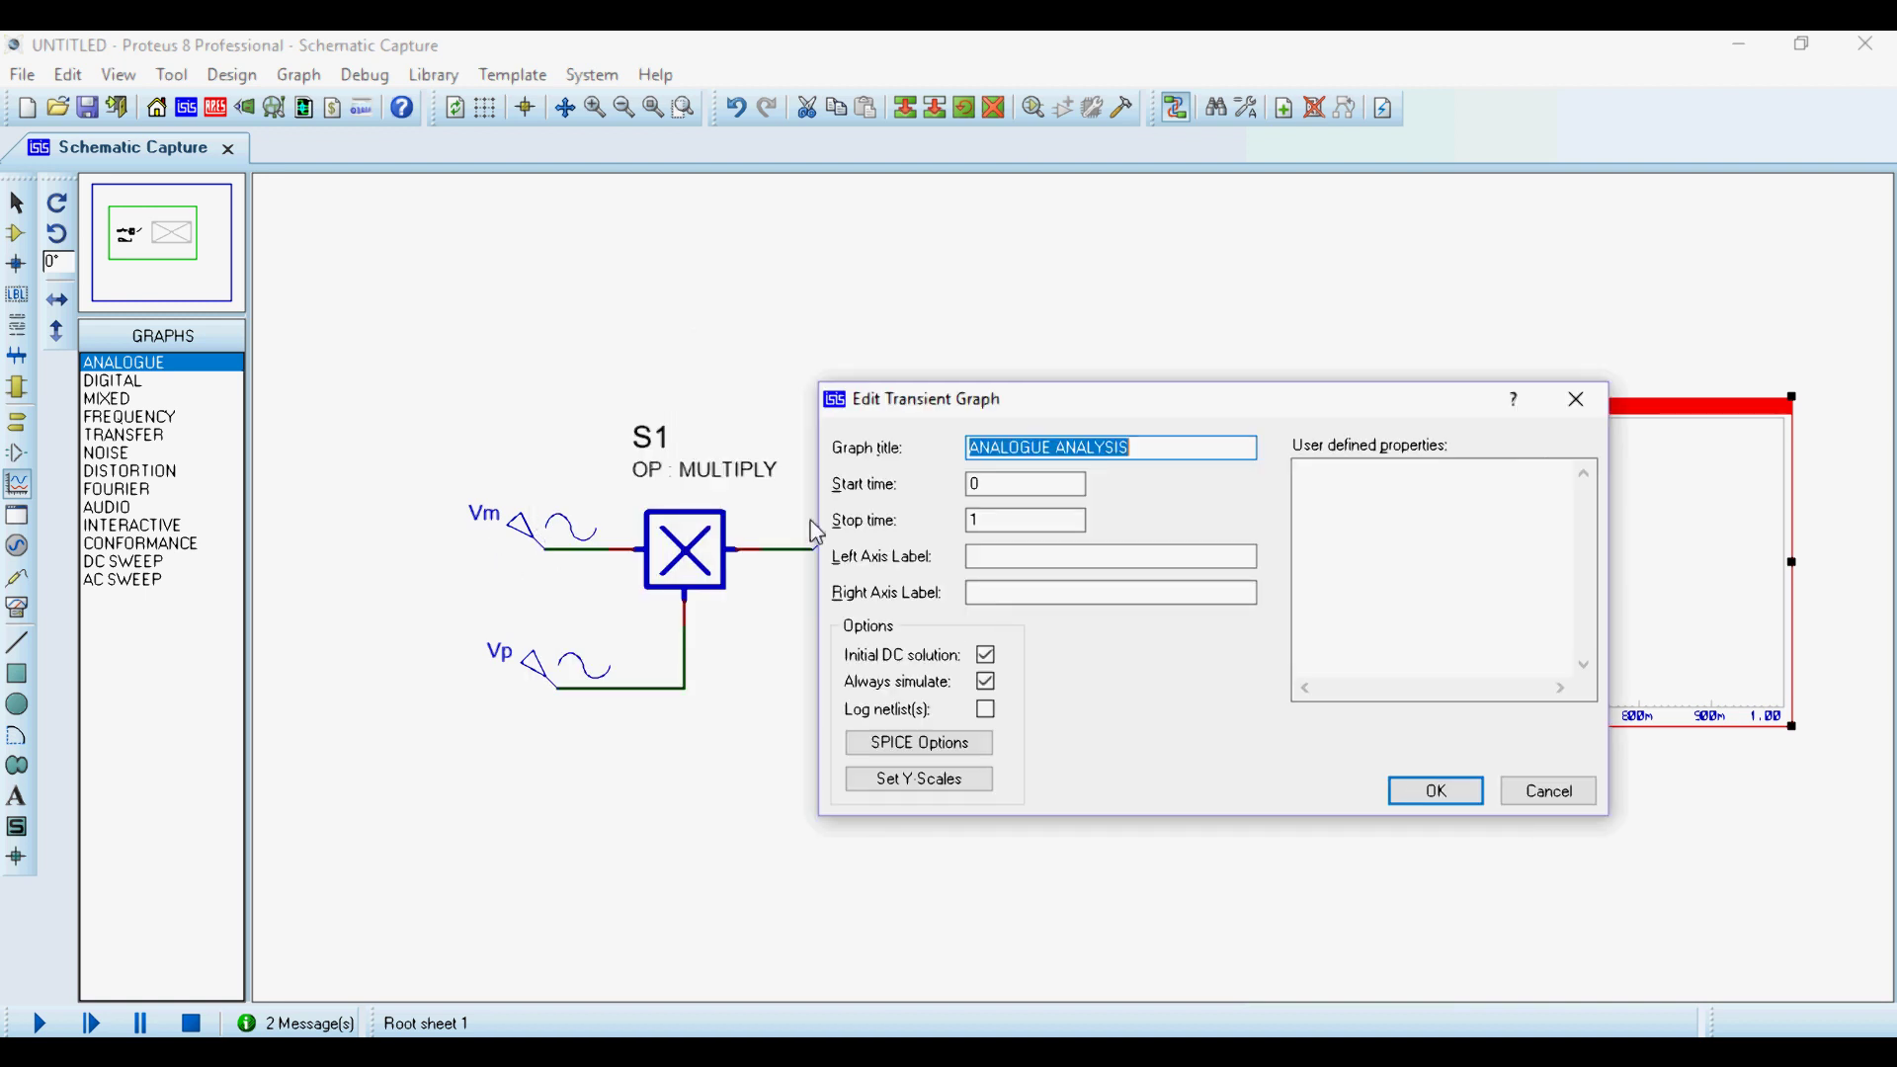
left_click(1012, 521)
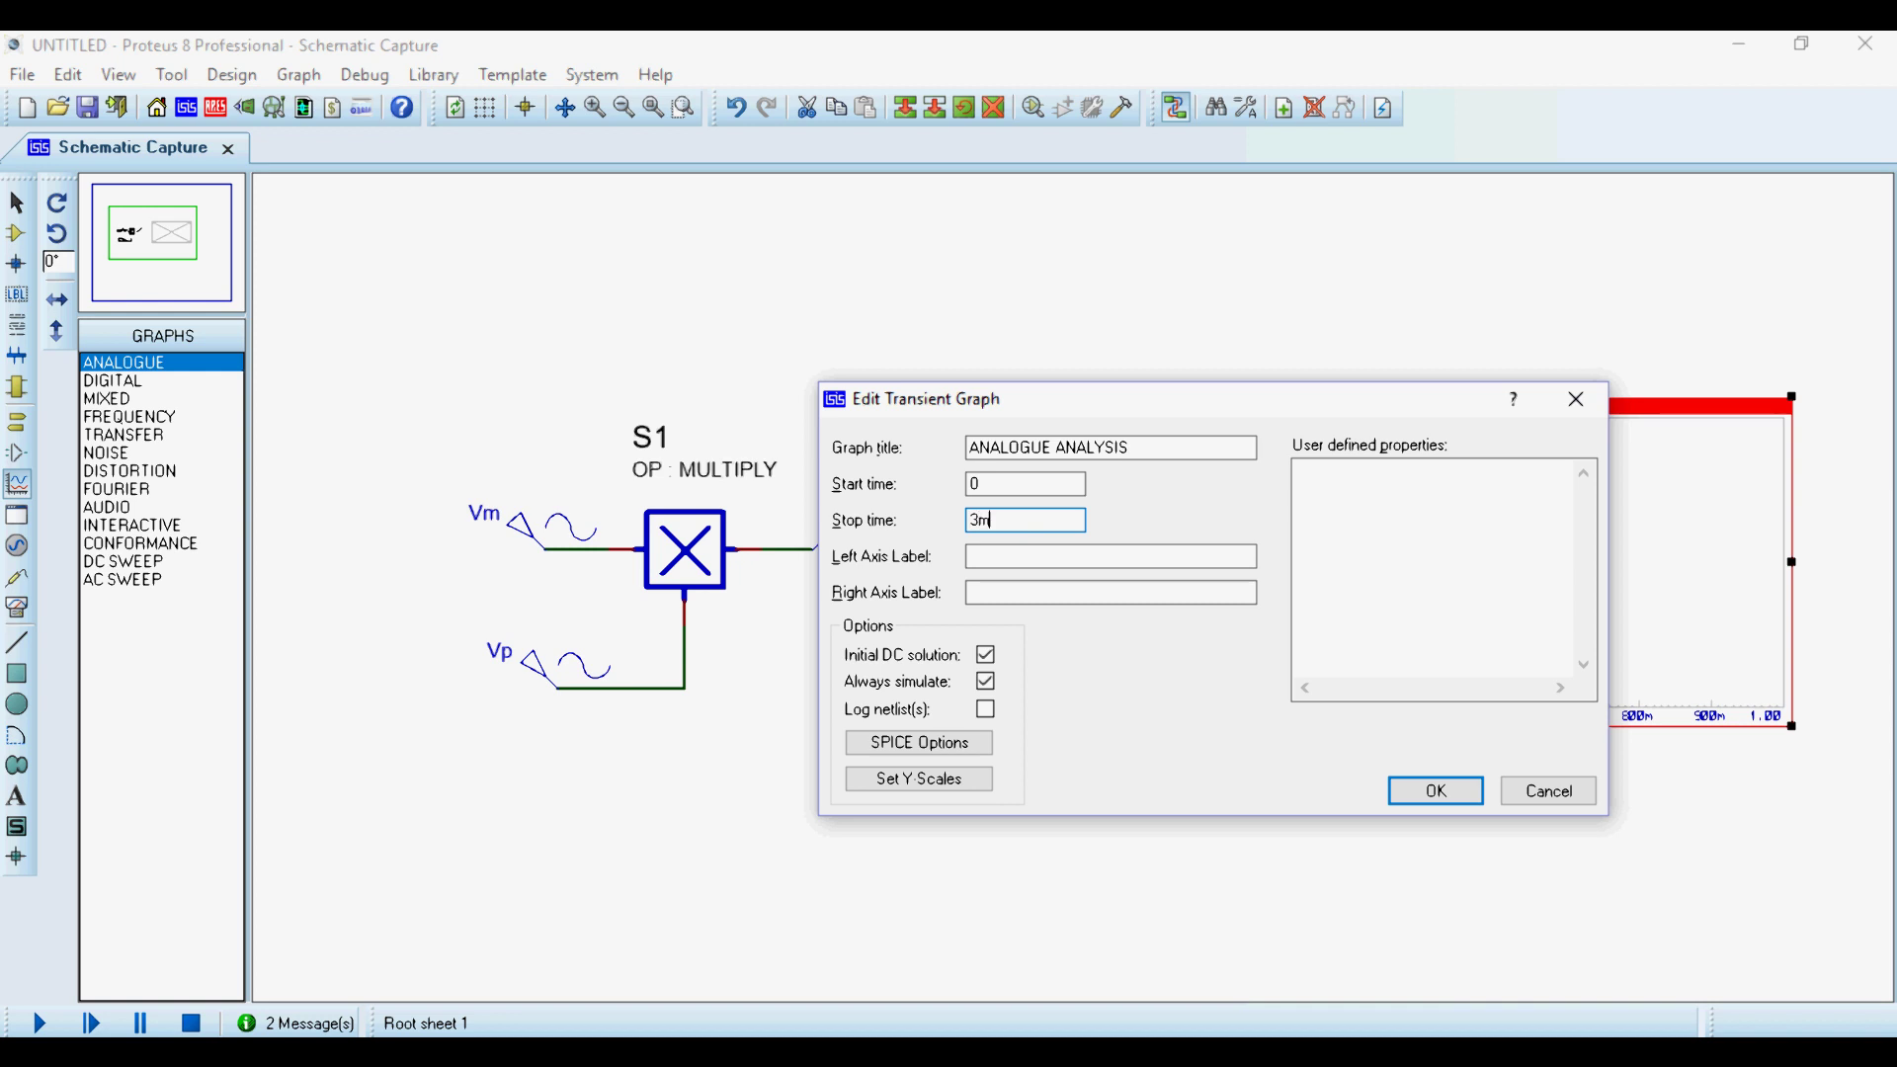
left_click(1435, 790)
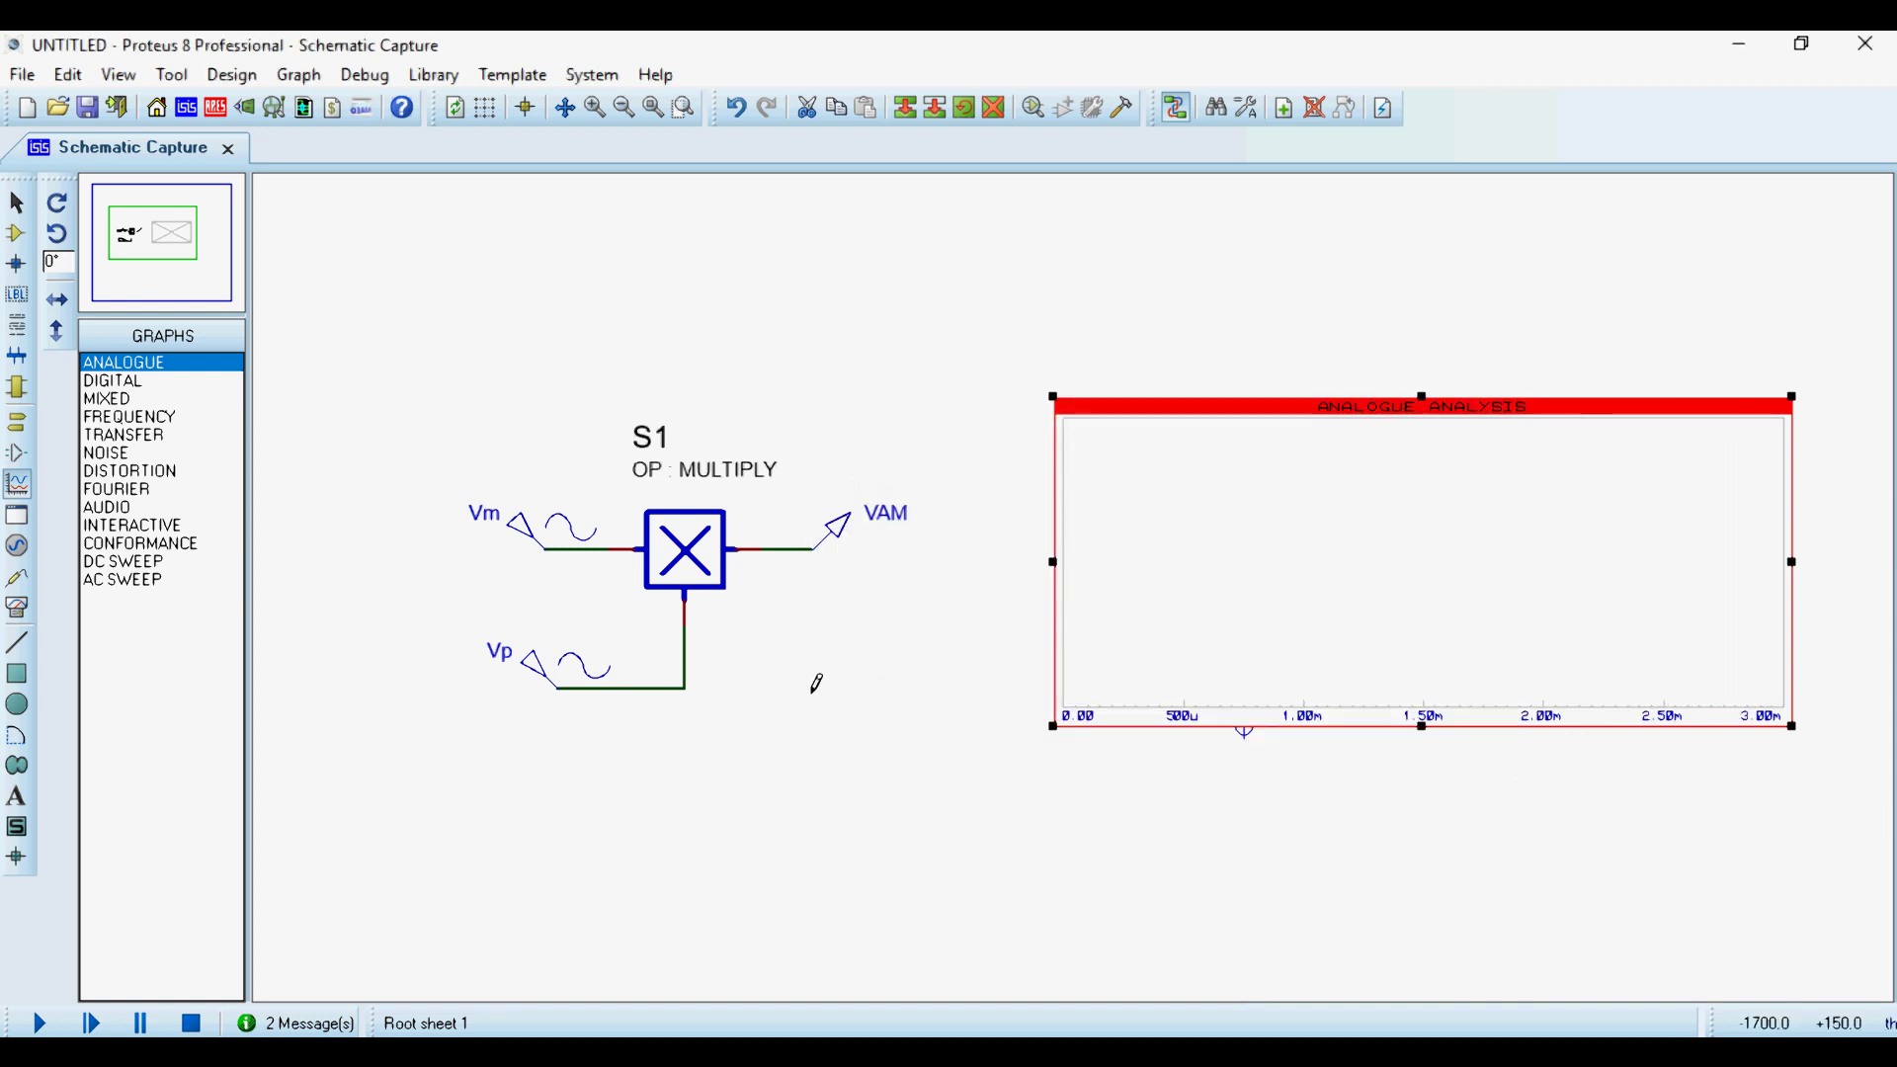
Add an analogue trace for generator Vm to the analogue graph, using Vm as probe P1.
left_click(1272, 583)
key("ctrl+t")
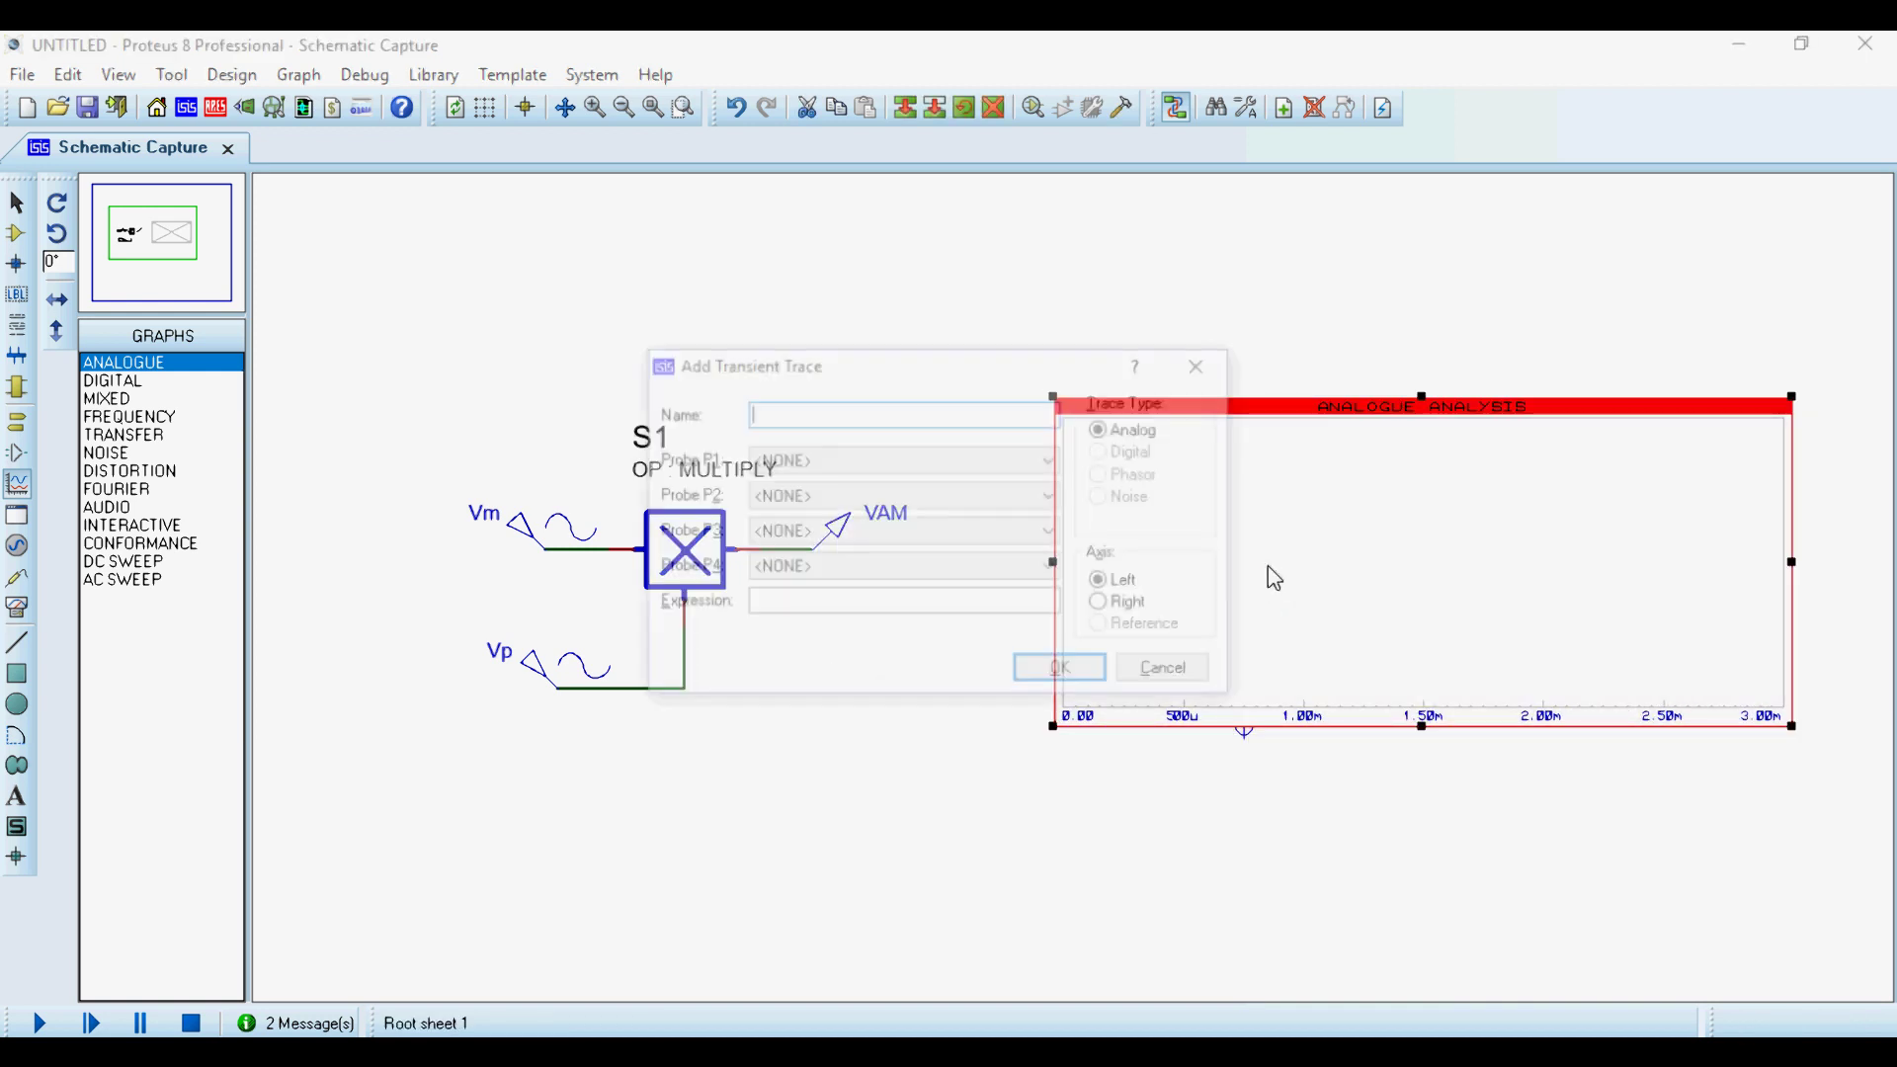
left_click(874, 455)
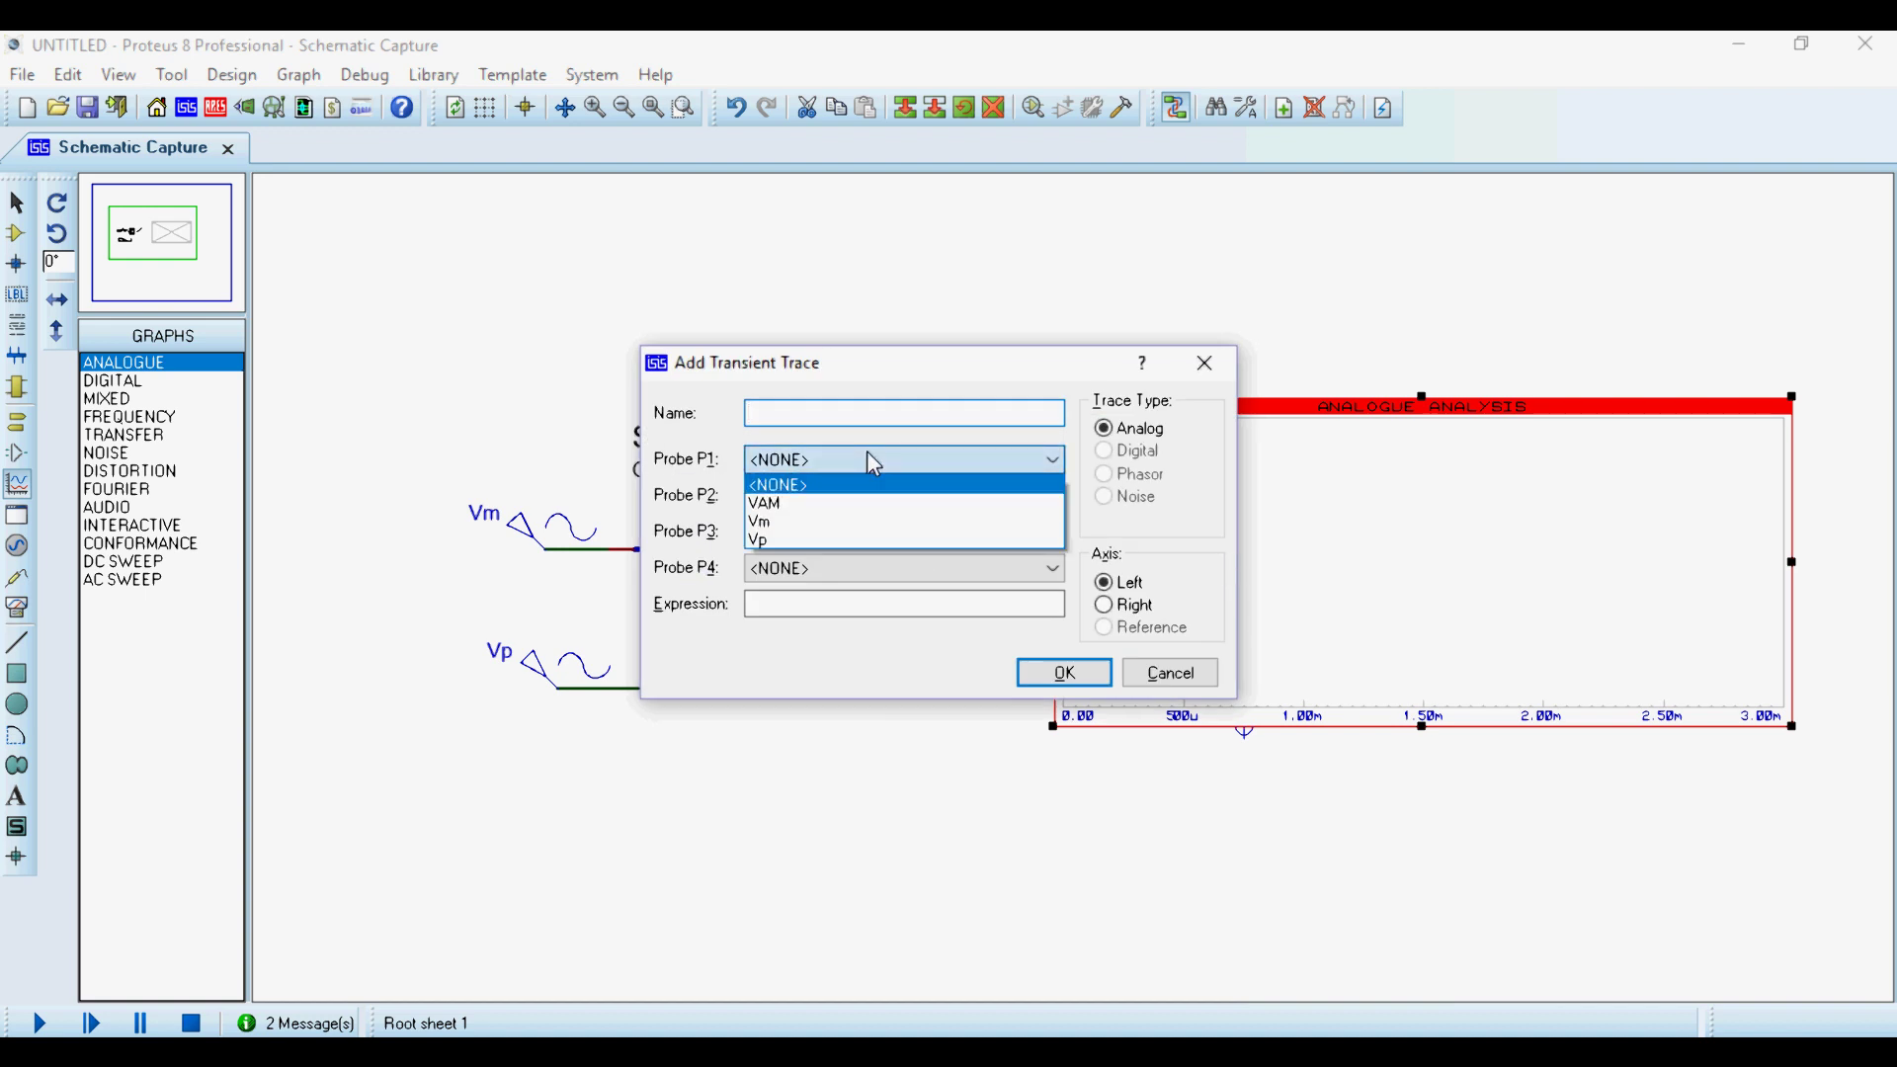
left_click(780, 522)
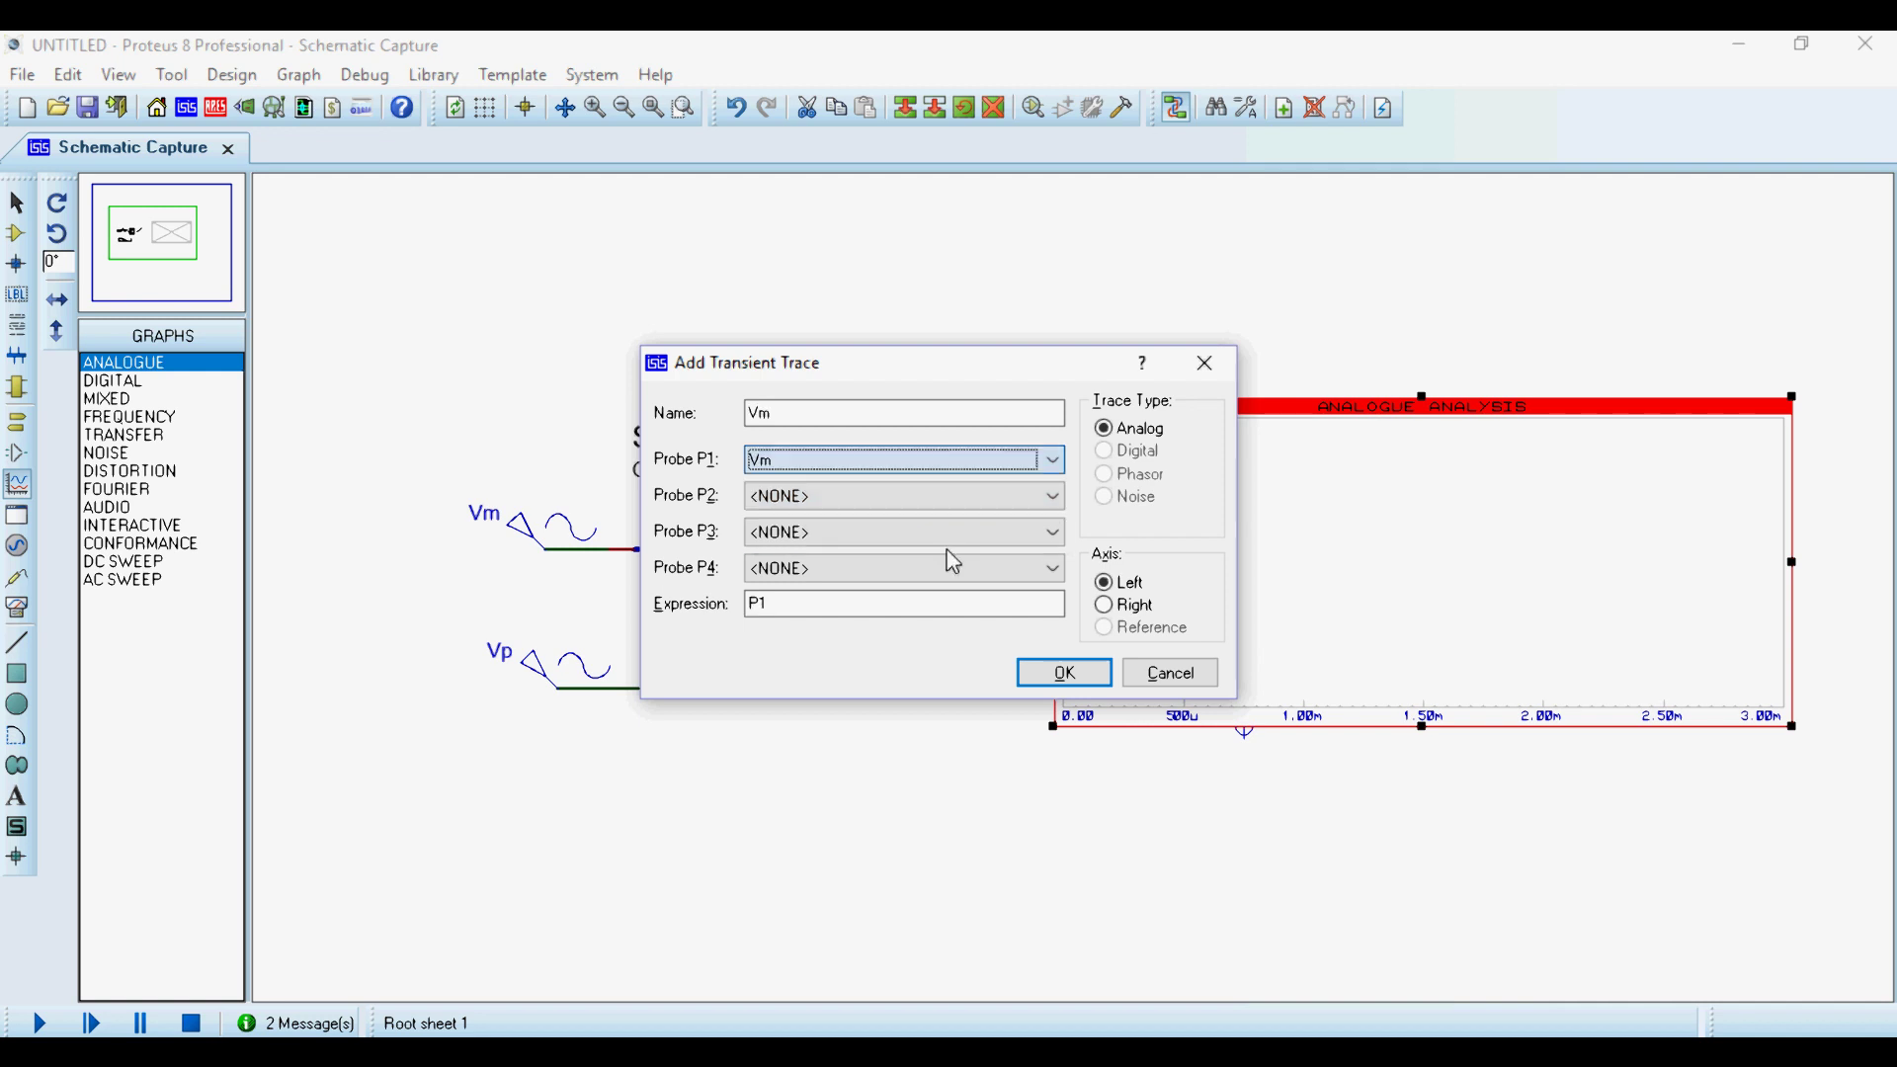
left_click(1038, 671)
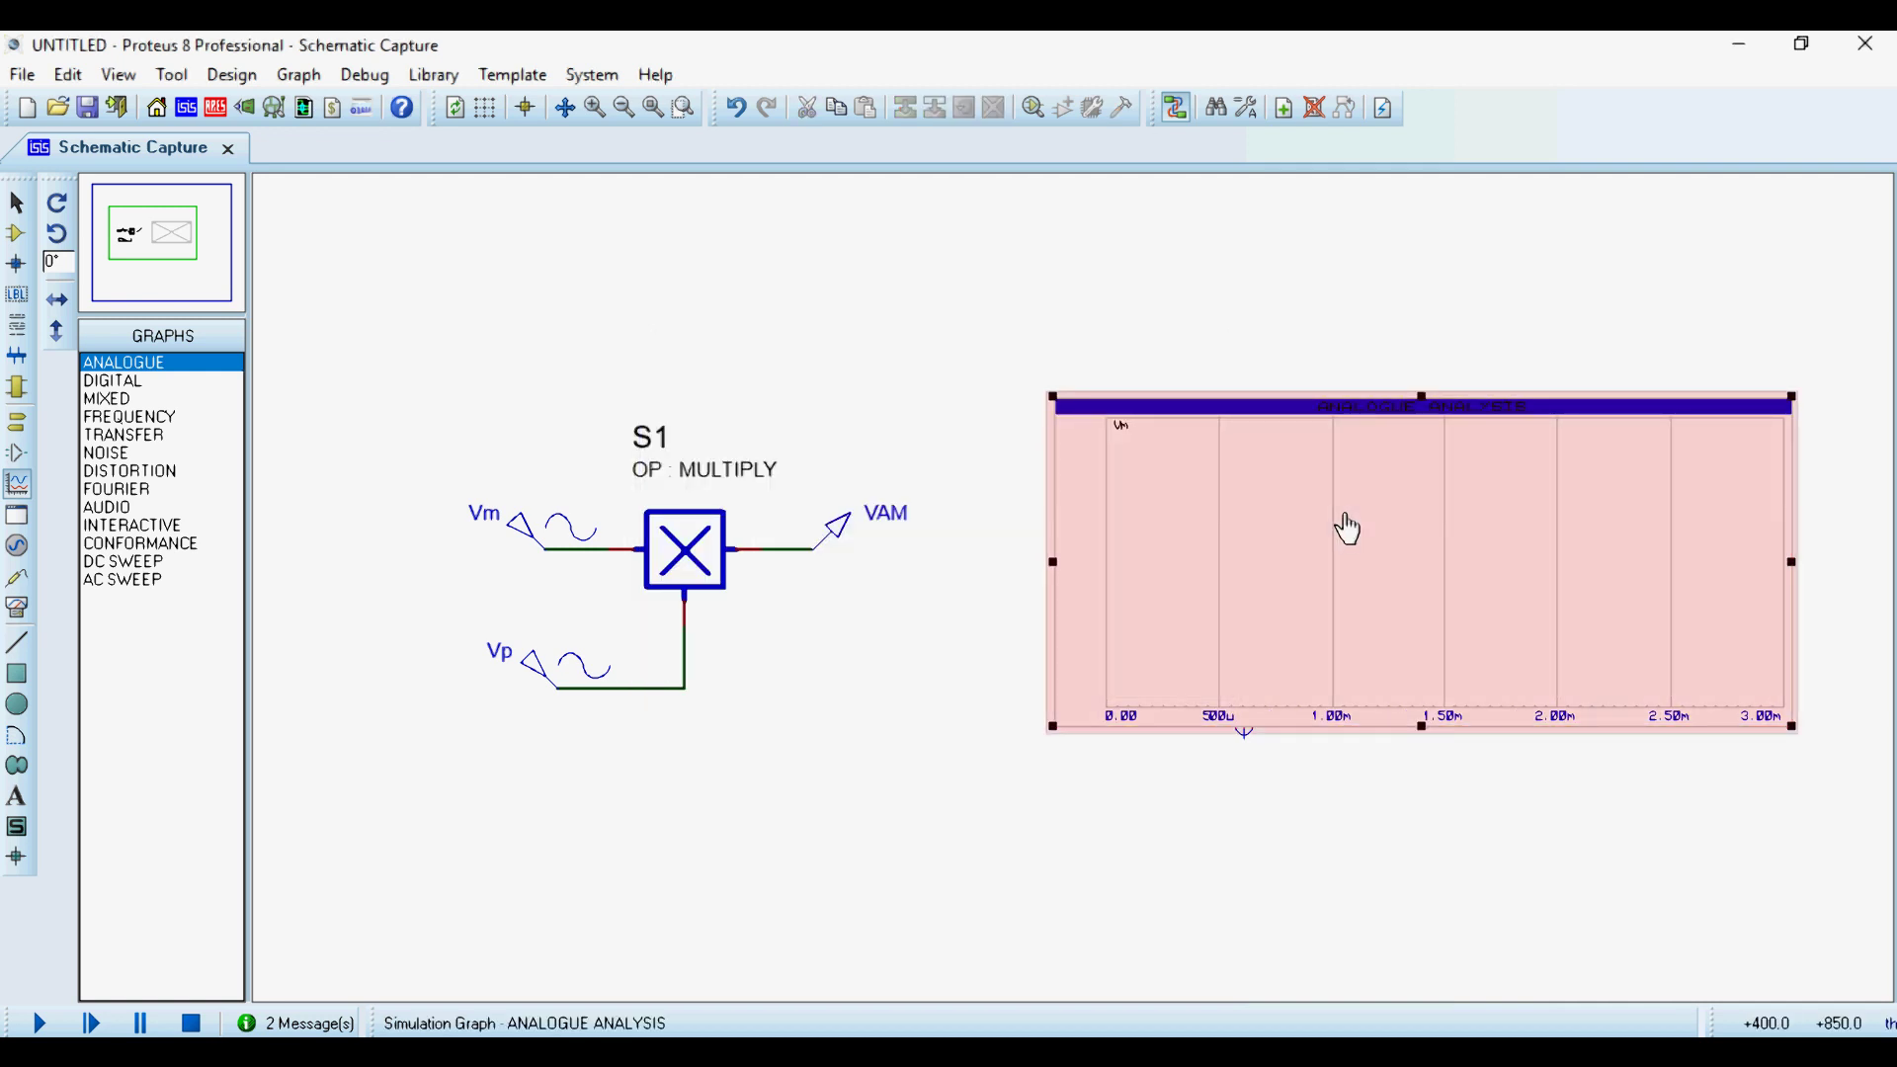
Add a second analogue trace to the graph with VAM as probe P1.
key("ctrl+t")
left_click(804, 459)
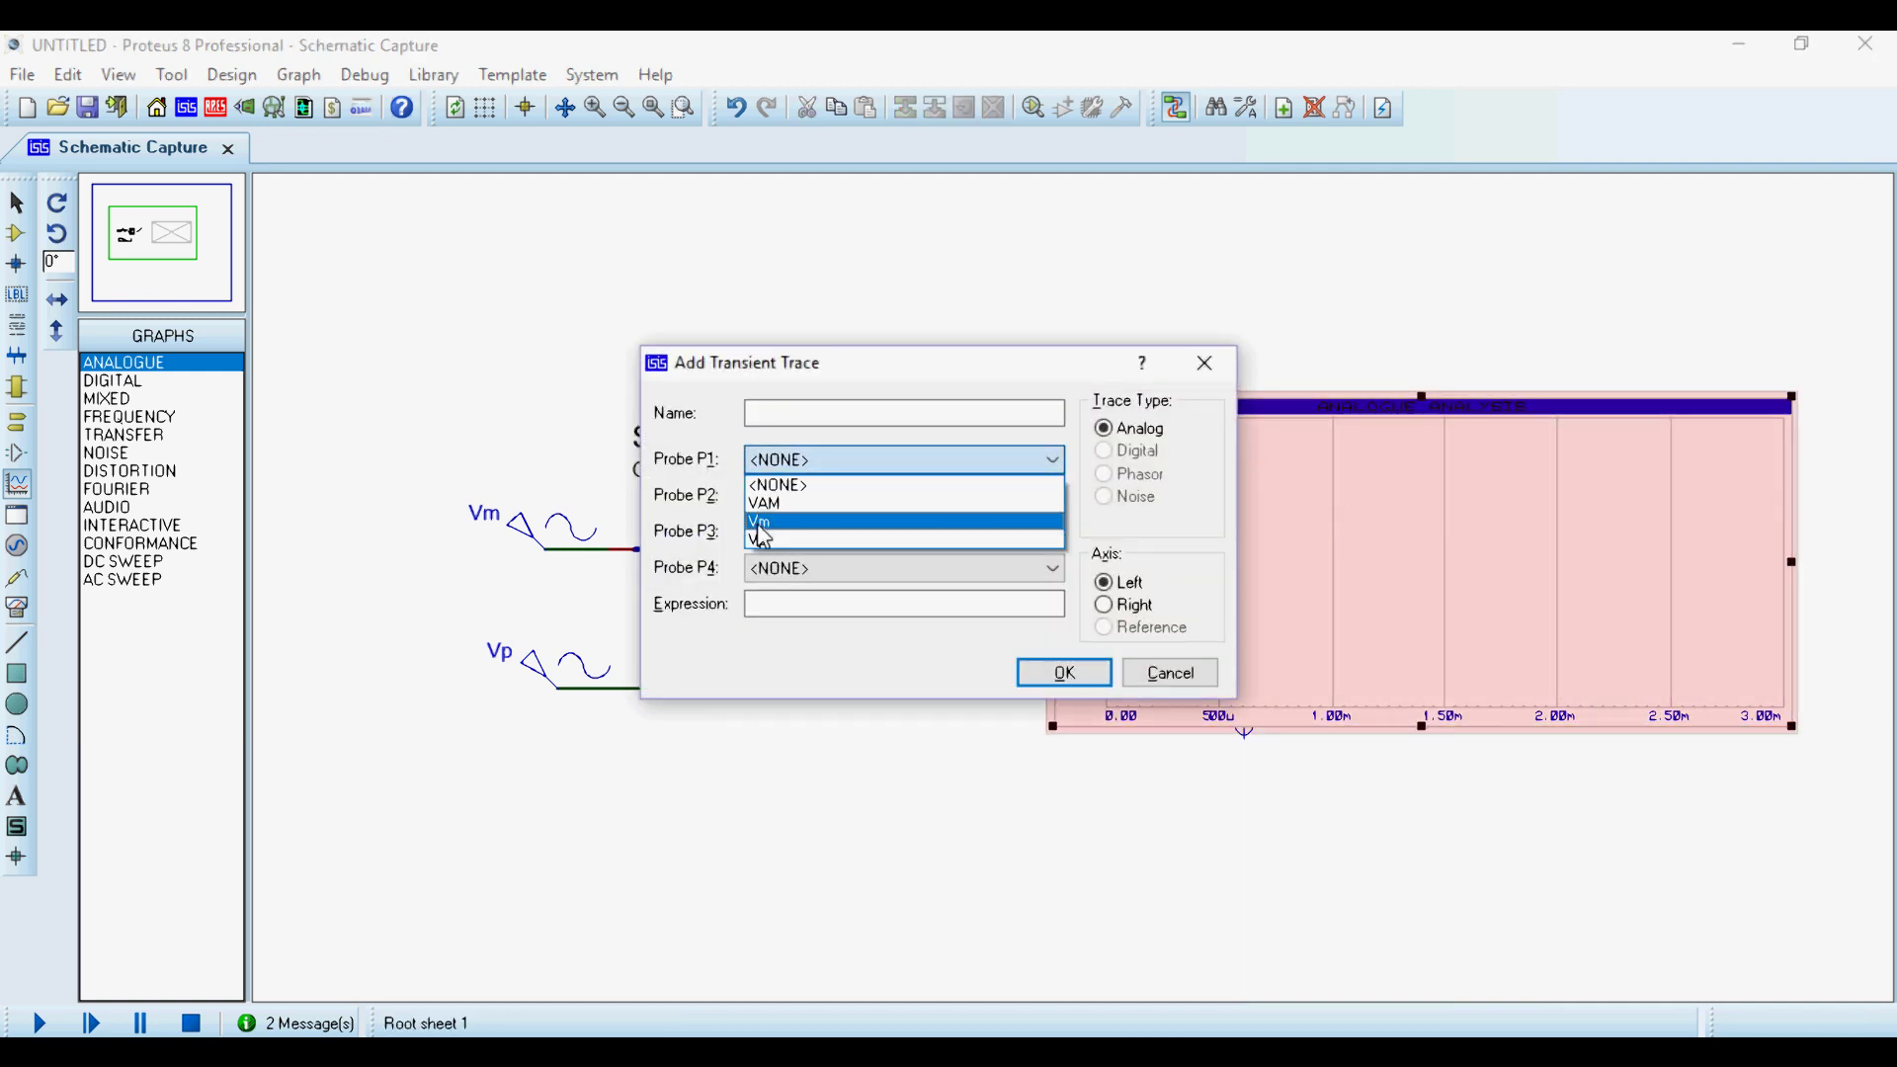
left_click(780, 504)
left_click(1046, 676)
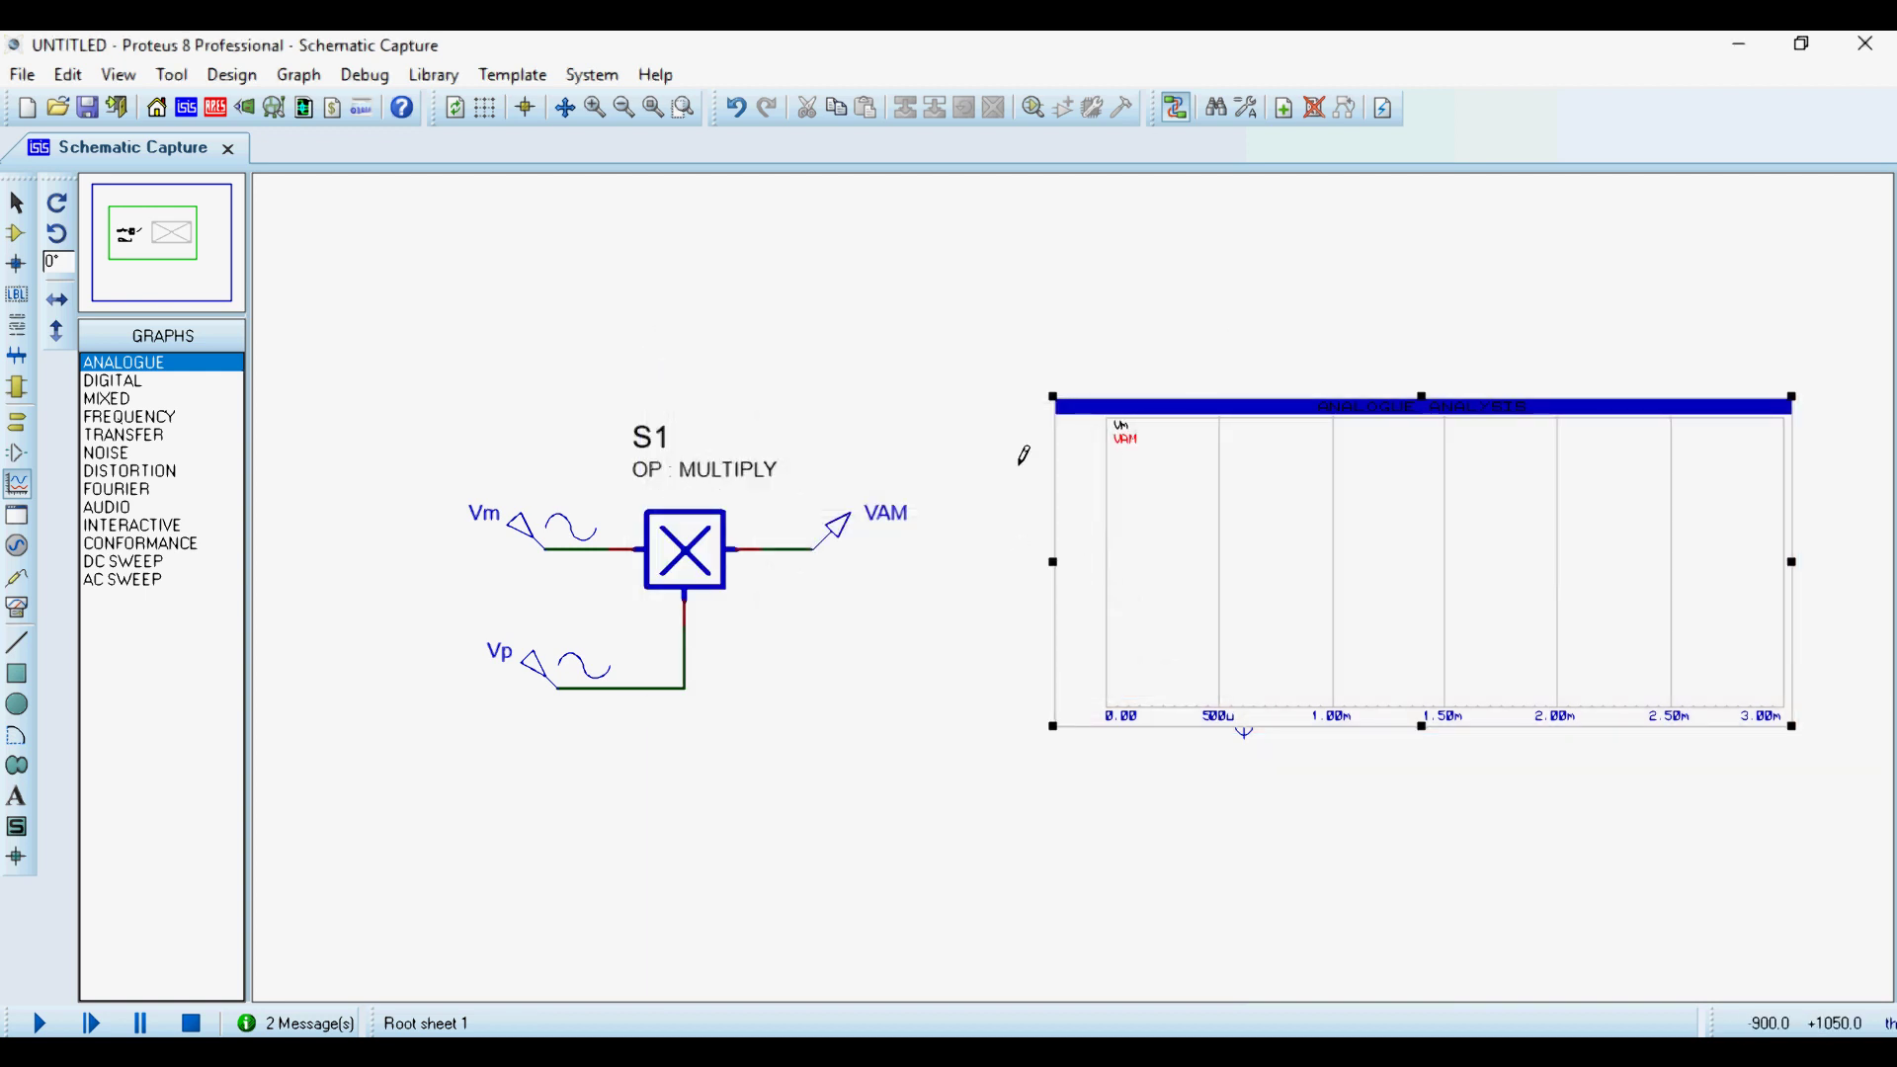
Simulate the analogue graph and examine the Vm and VAM curves in its maximized window, returning to the schematic.
left_click(1186, 524)
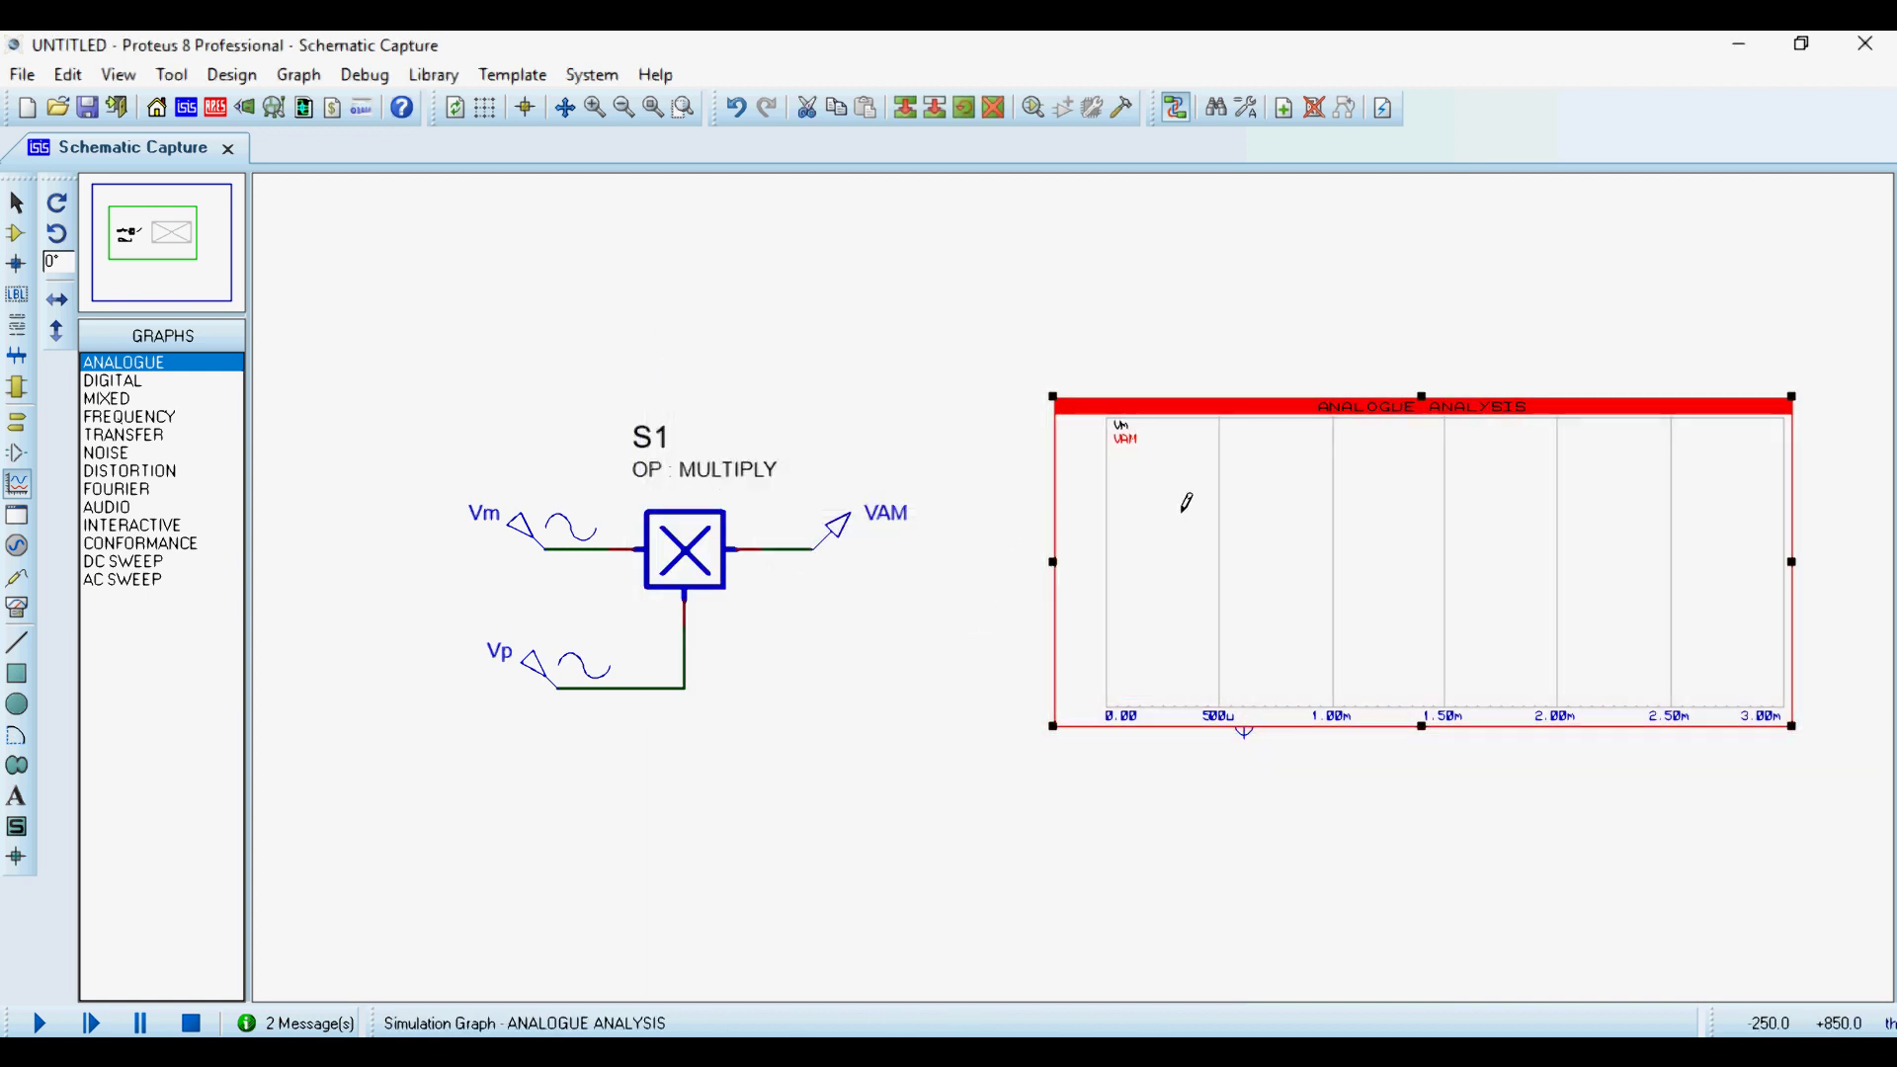
key("space")
right_click(1474, 571)
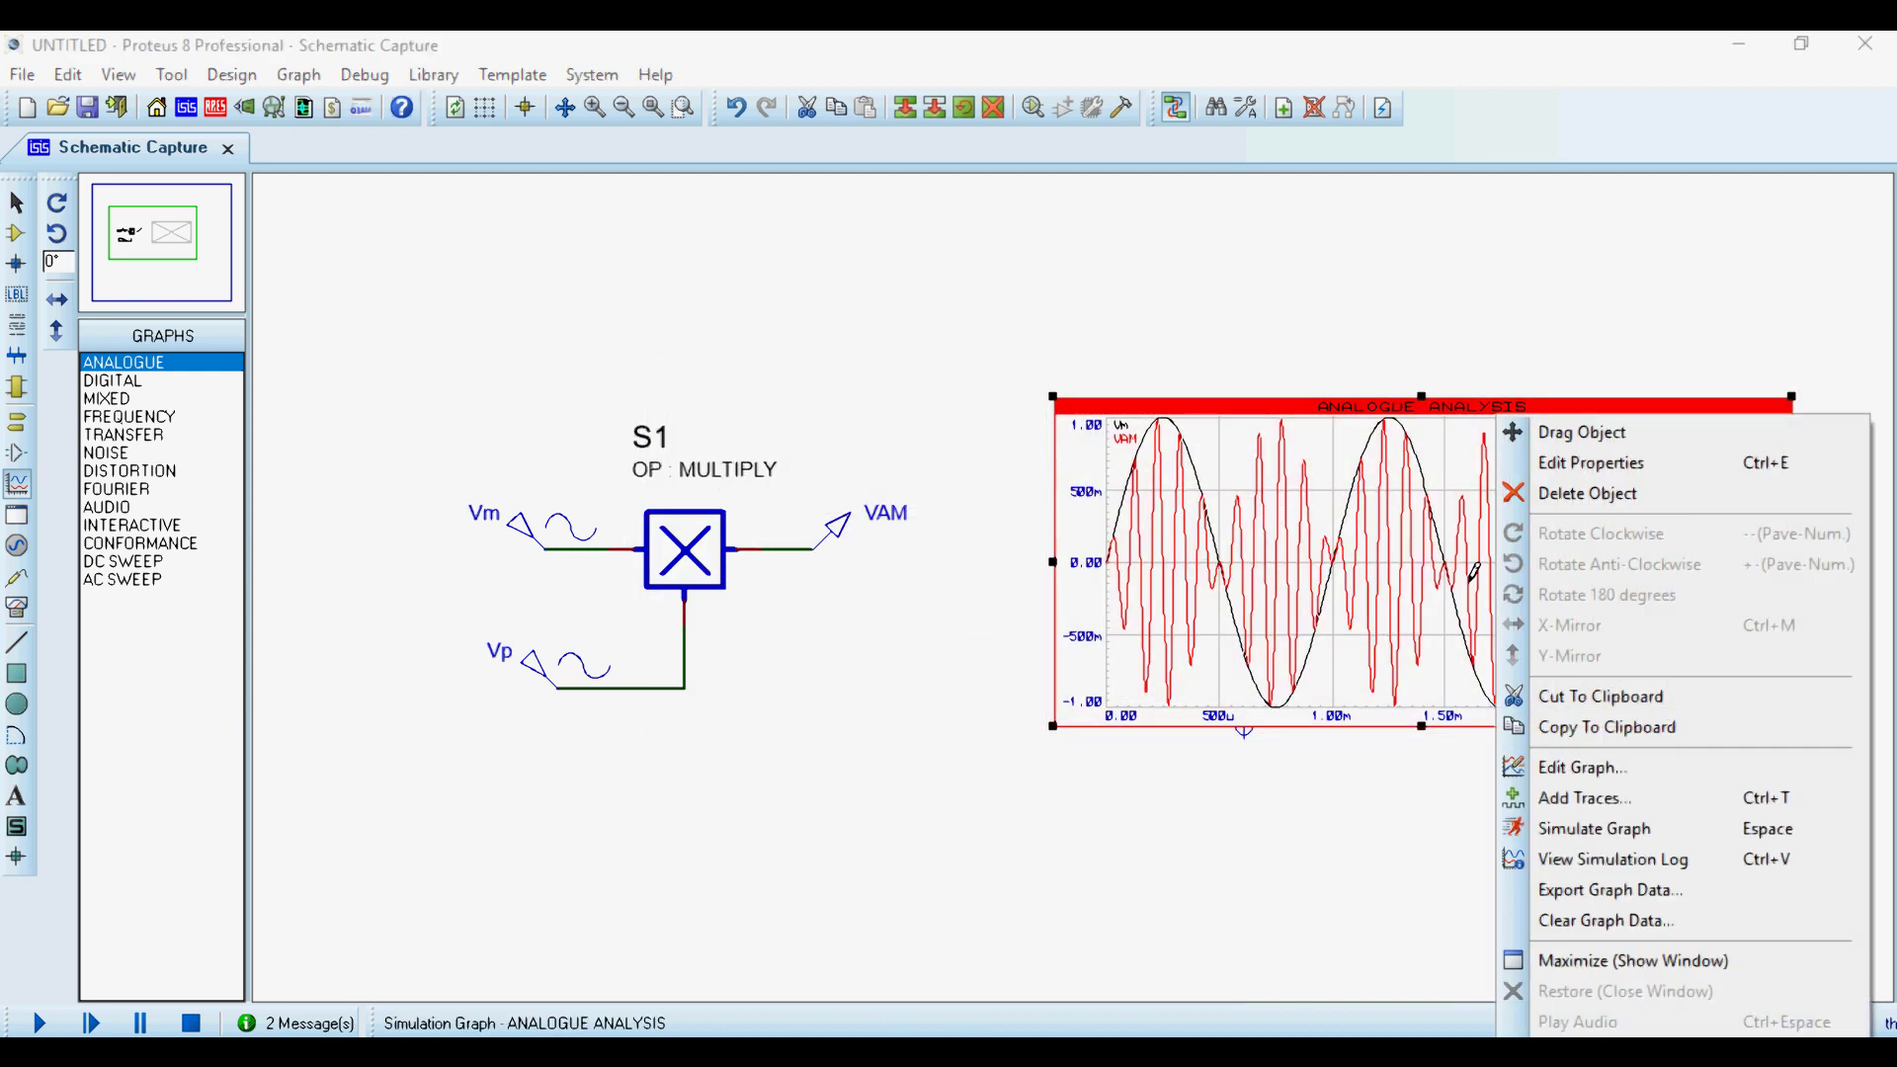
left_click(1647, 963)
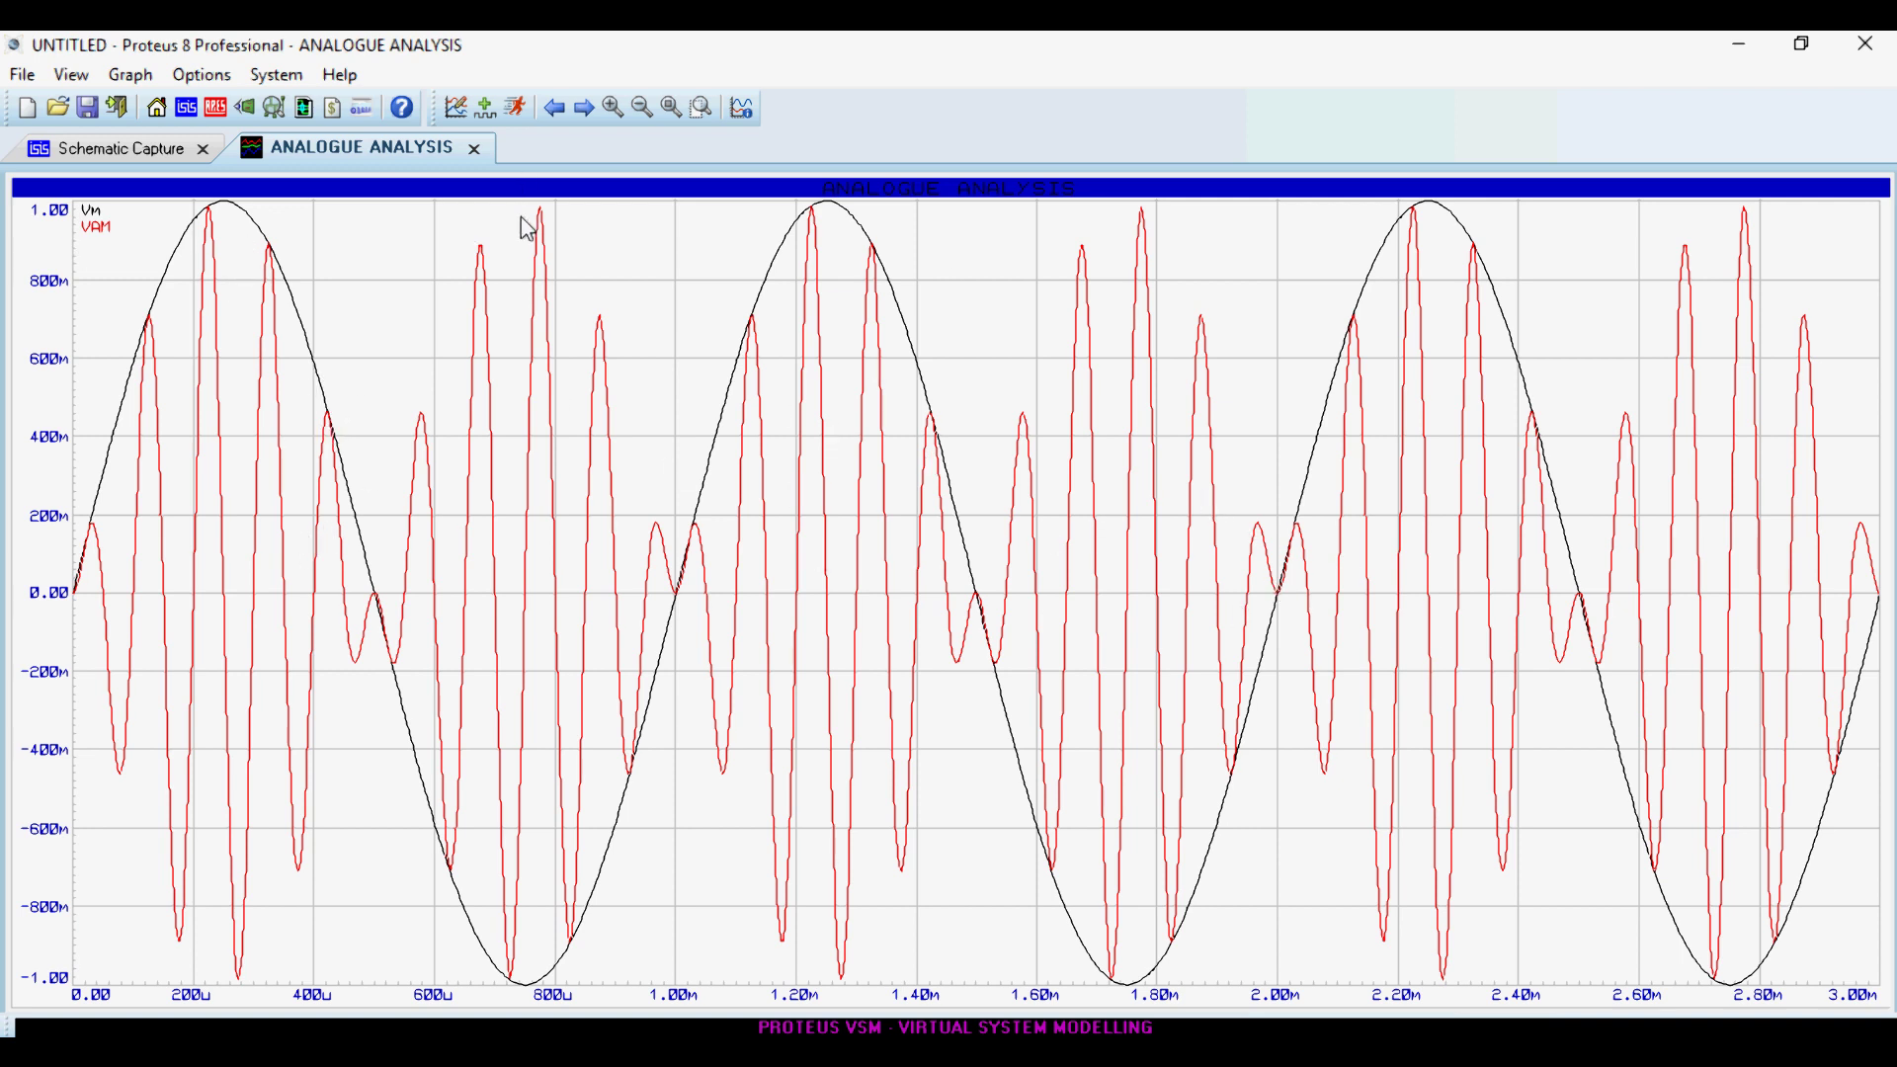
left_click(475, 149)
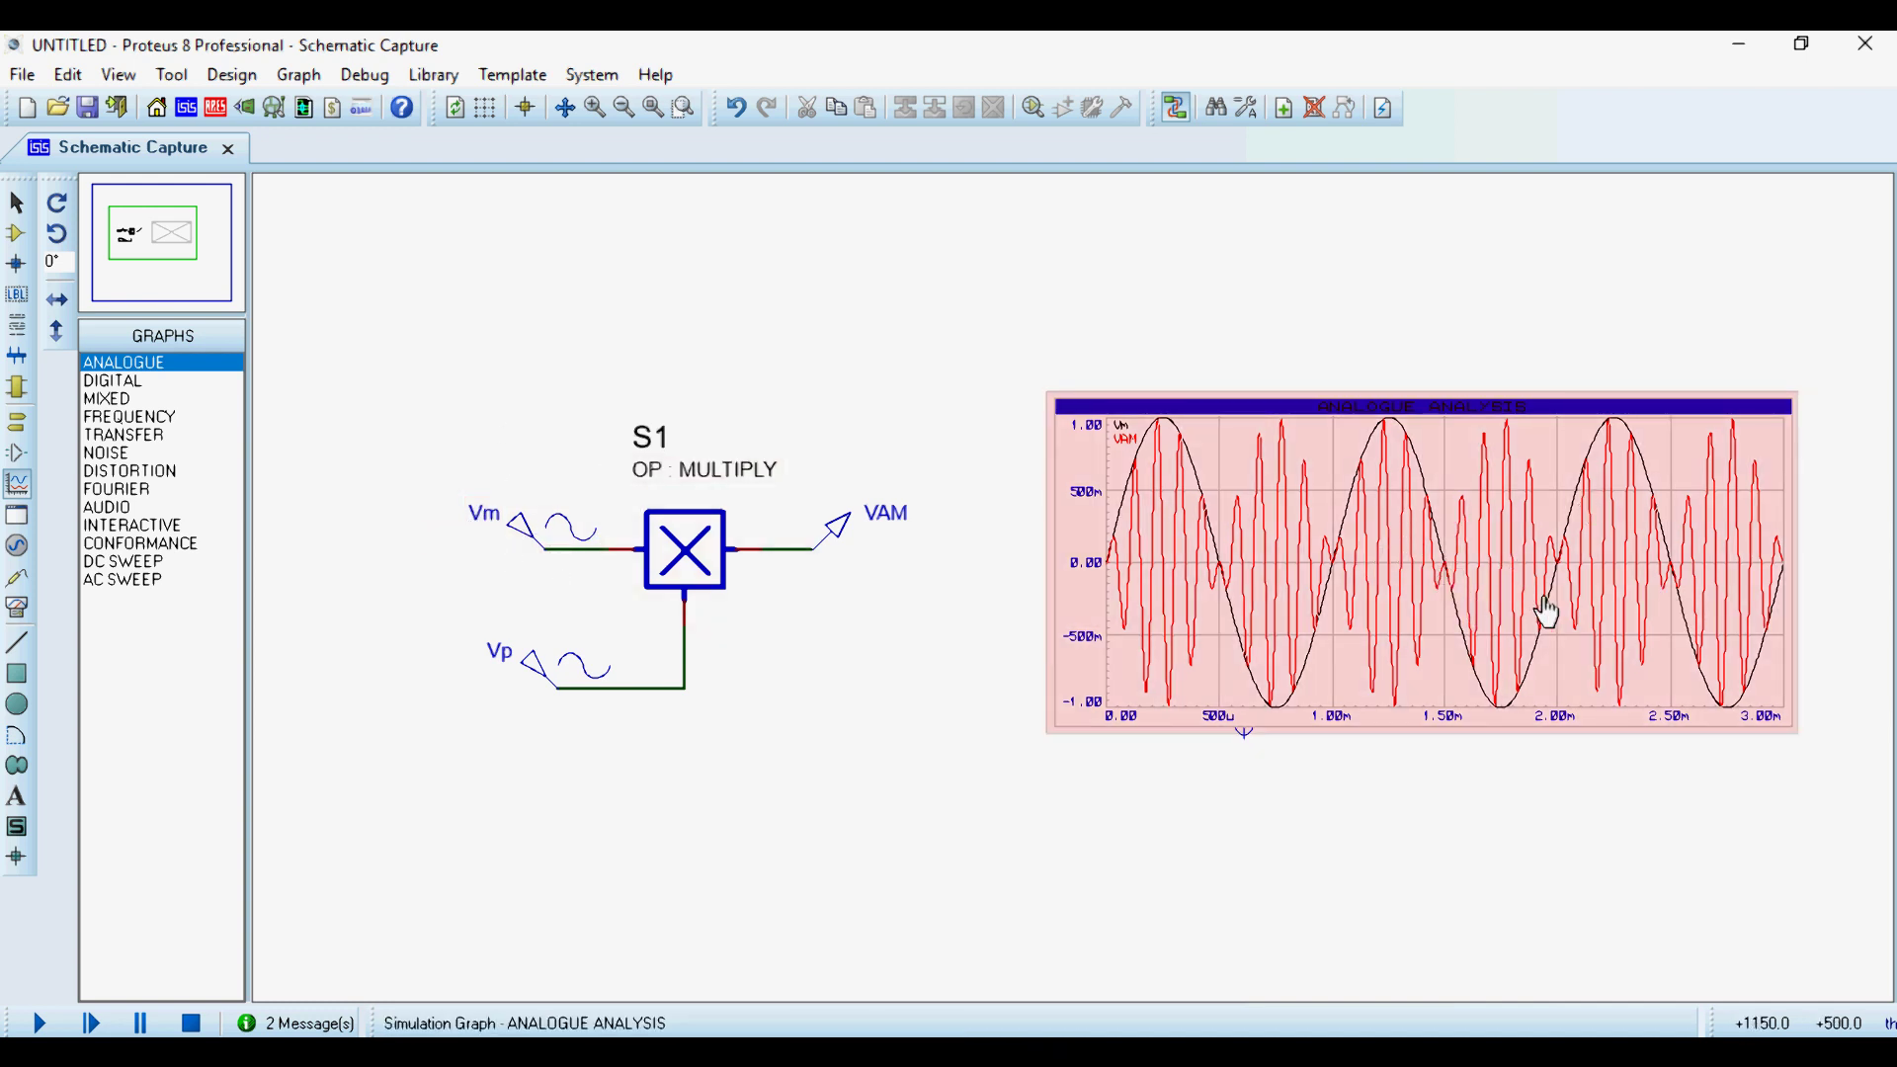
right_click(1554, 699)
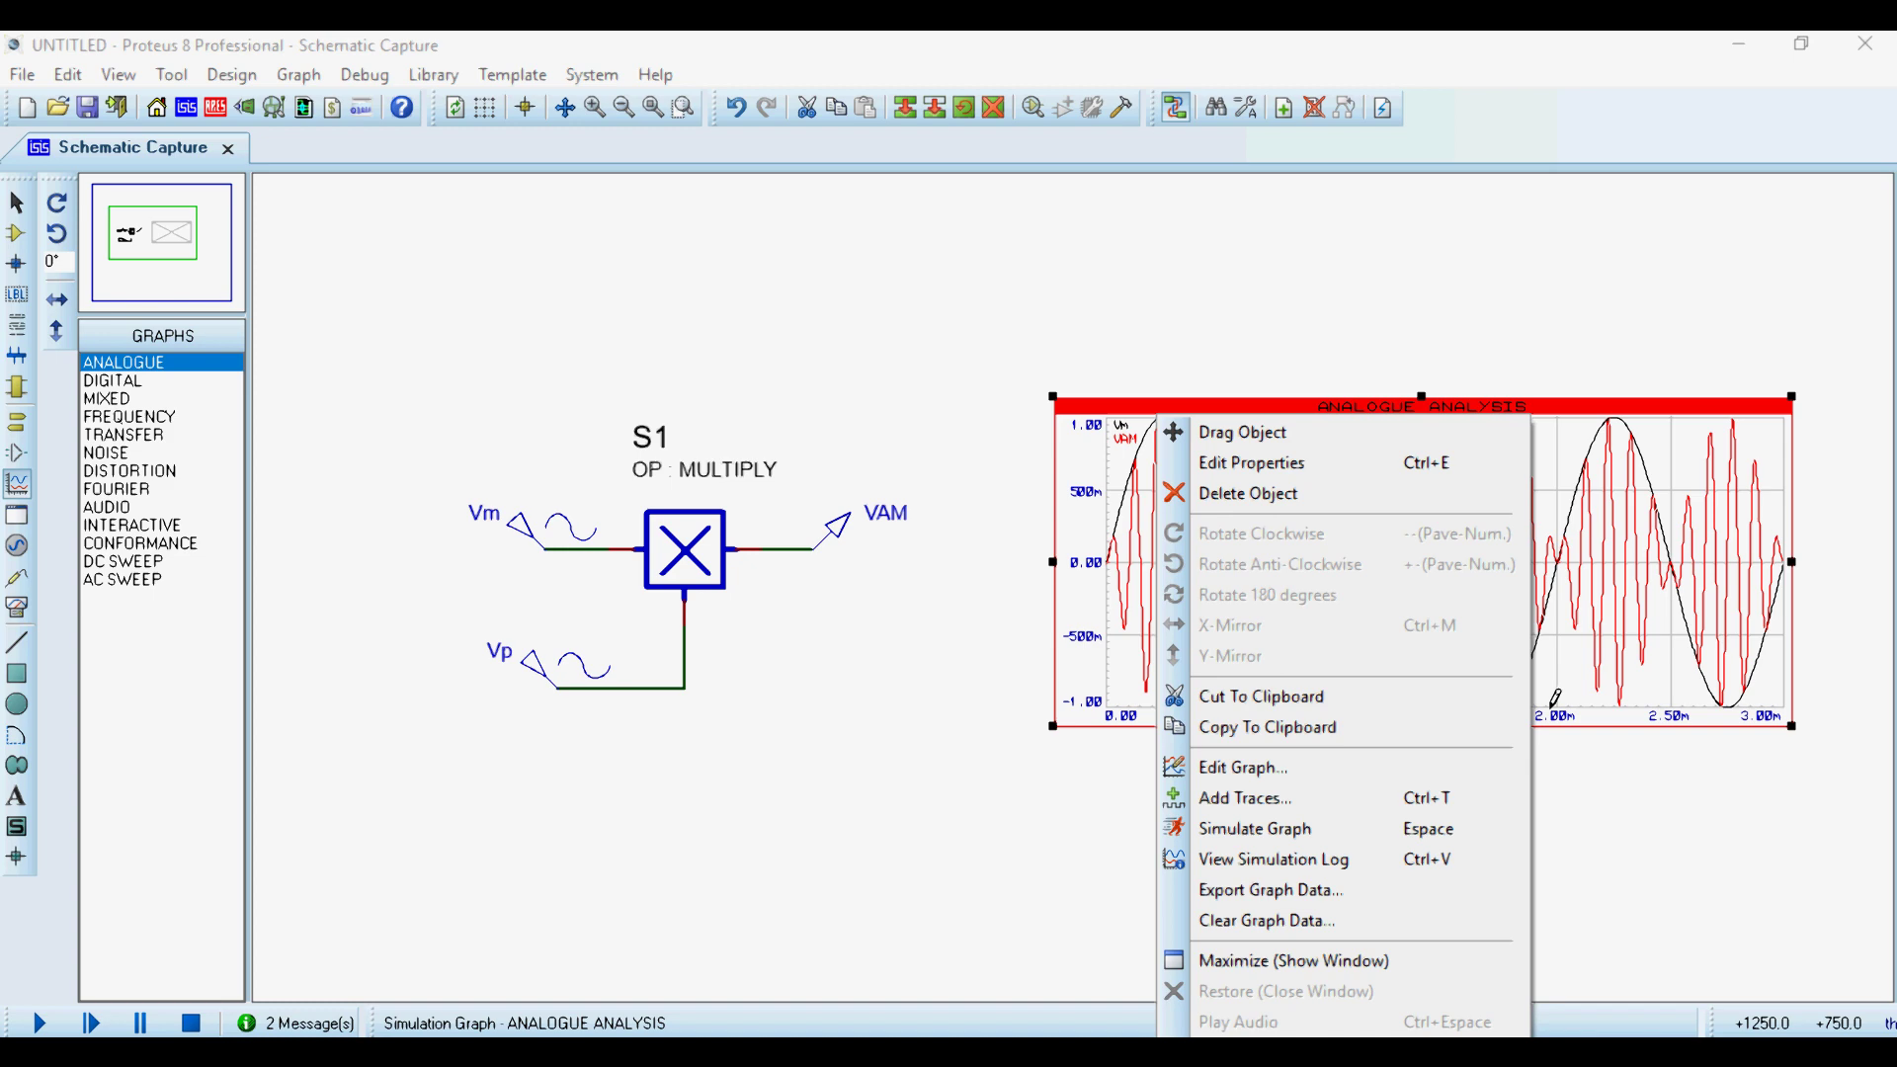
left_click(1376, 958)
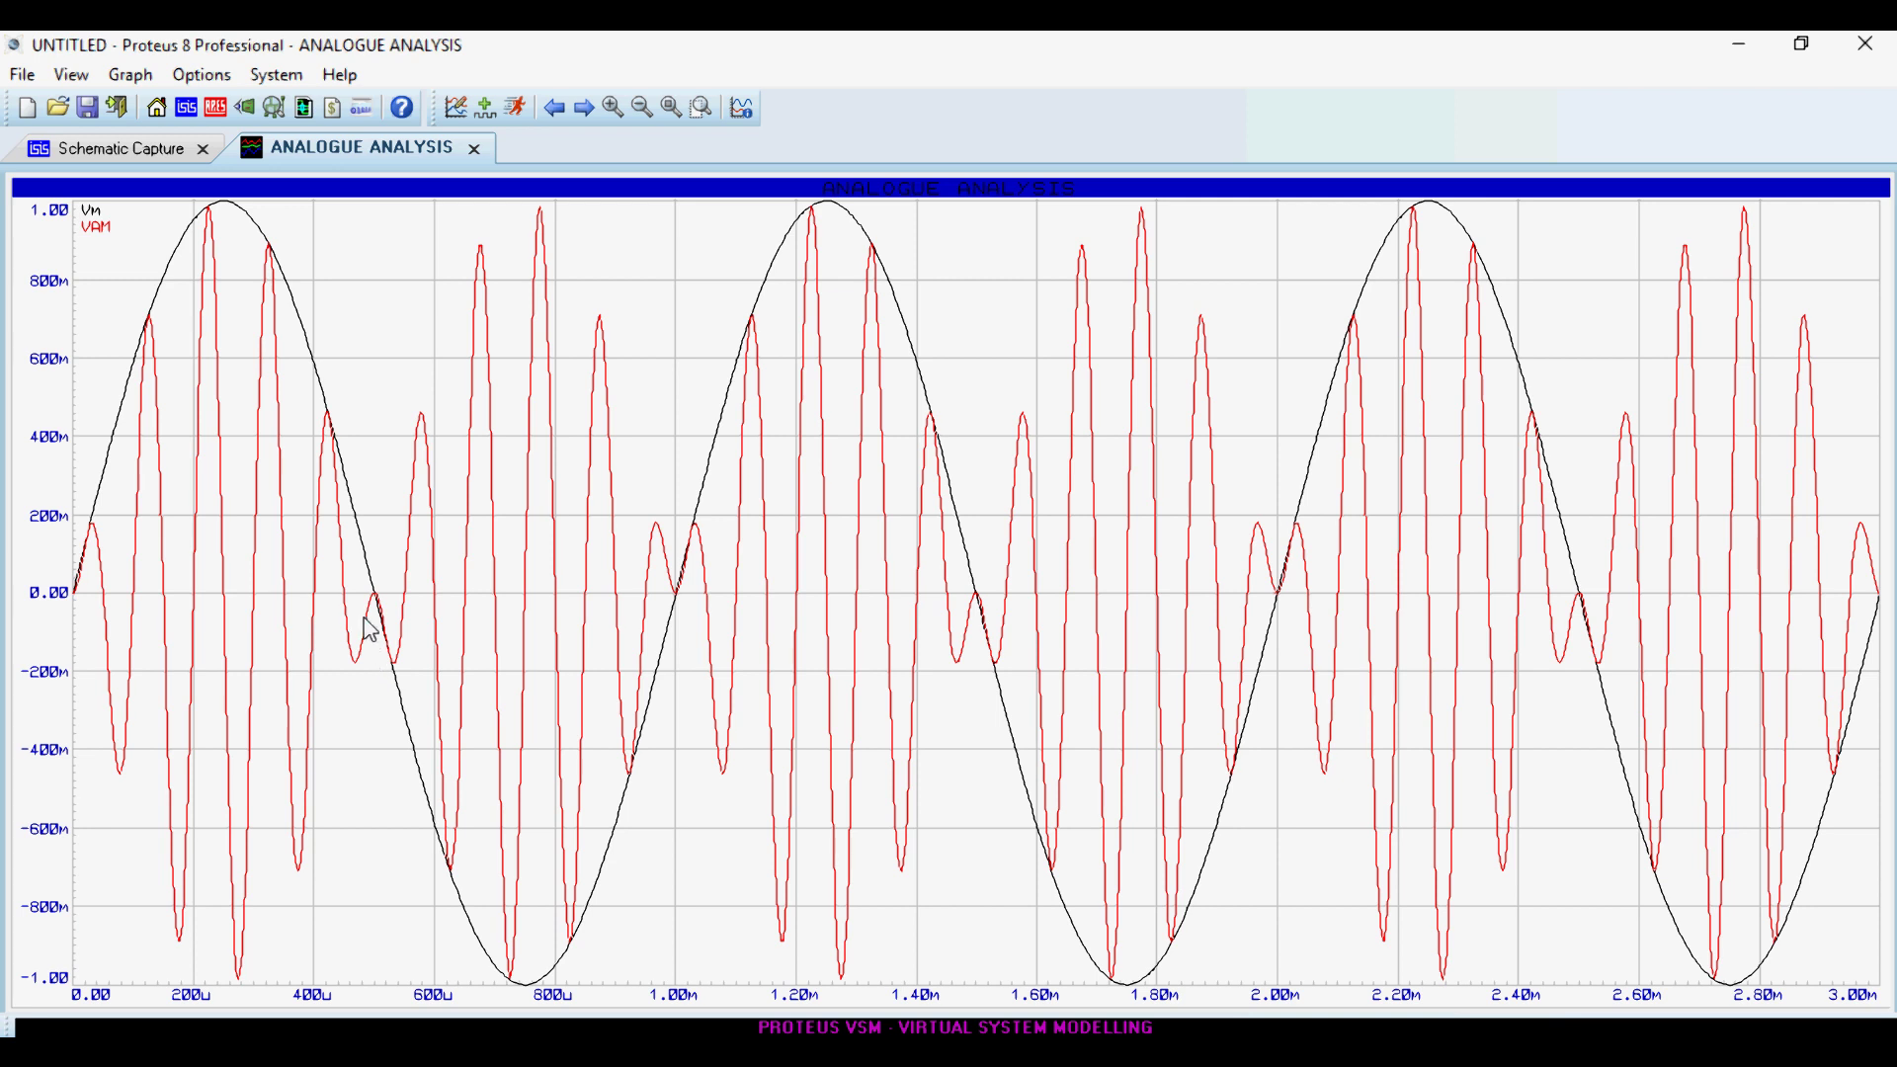
left_click(474, 148)
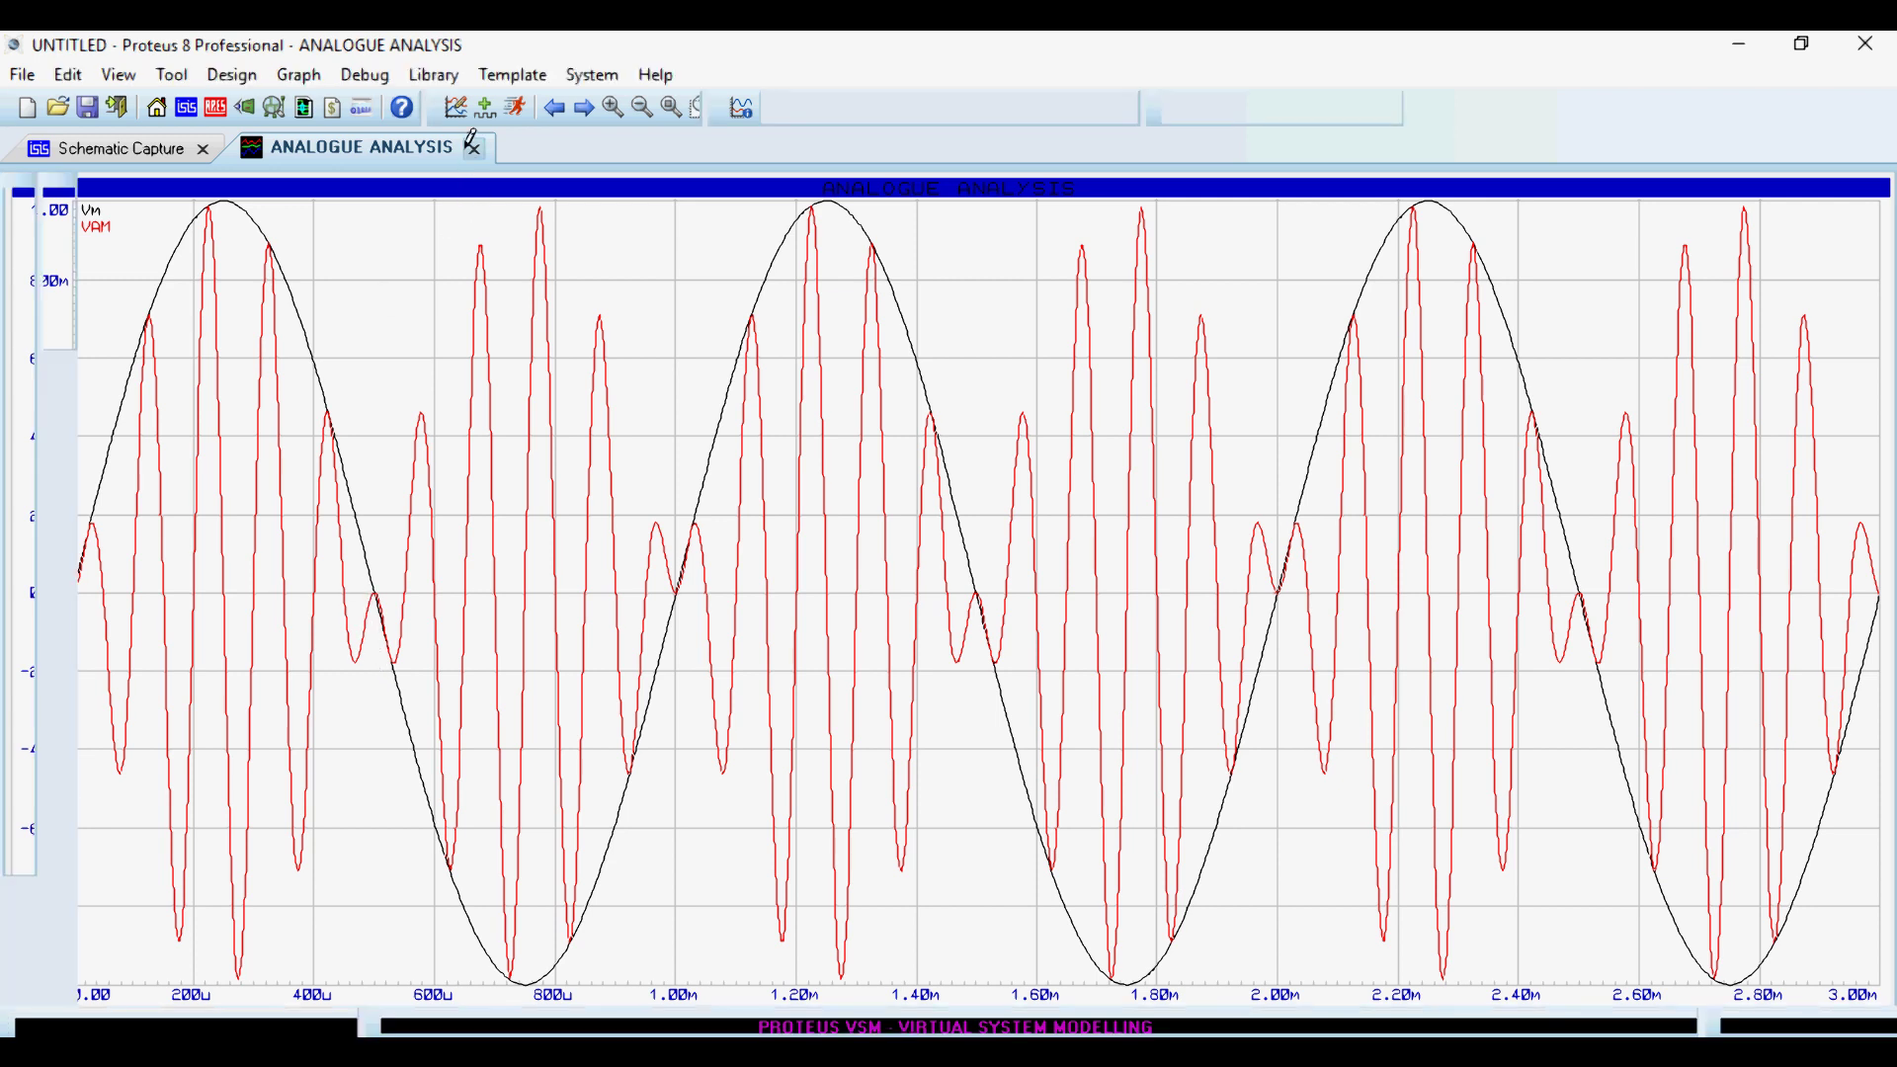
Set generator Vm's offset to 1 V, keeping its amplitude at 1 V.
double_click(505, 533)
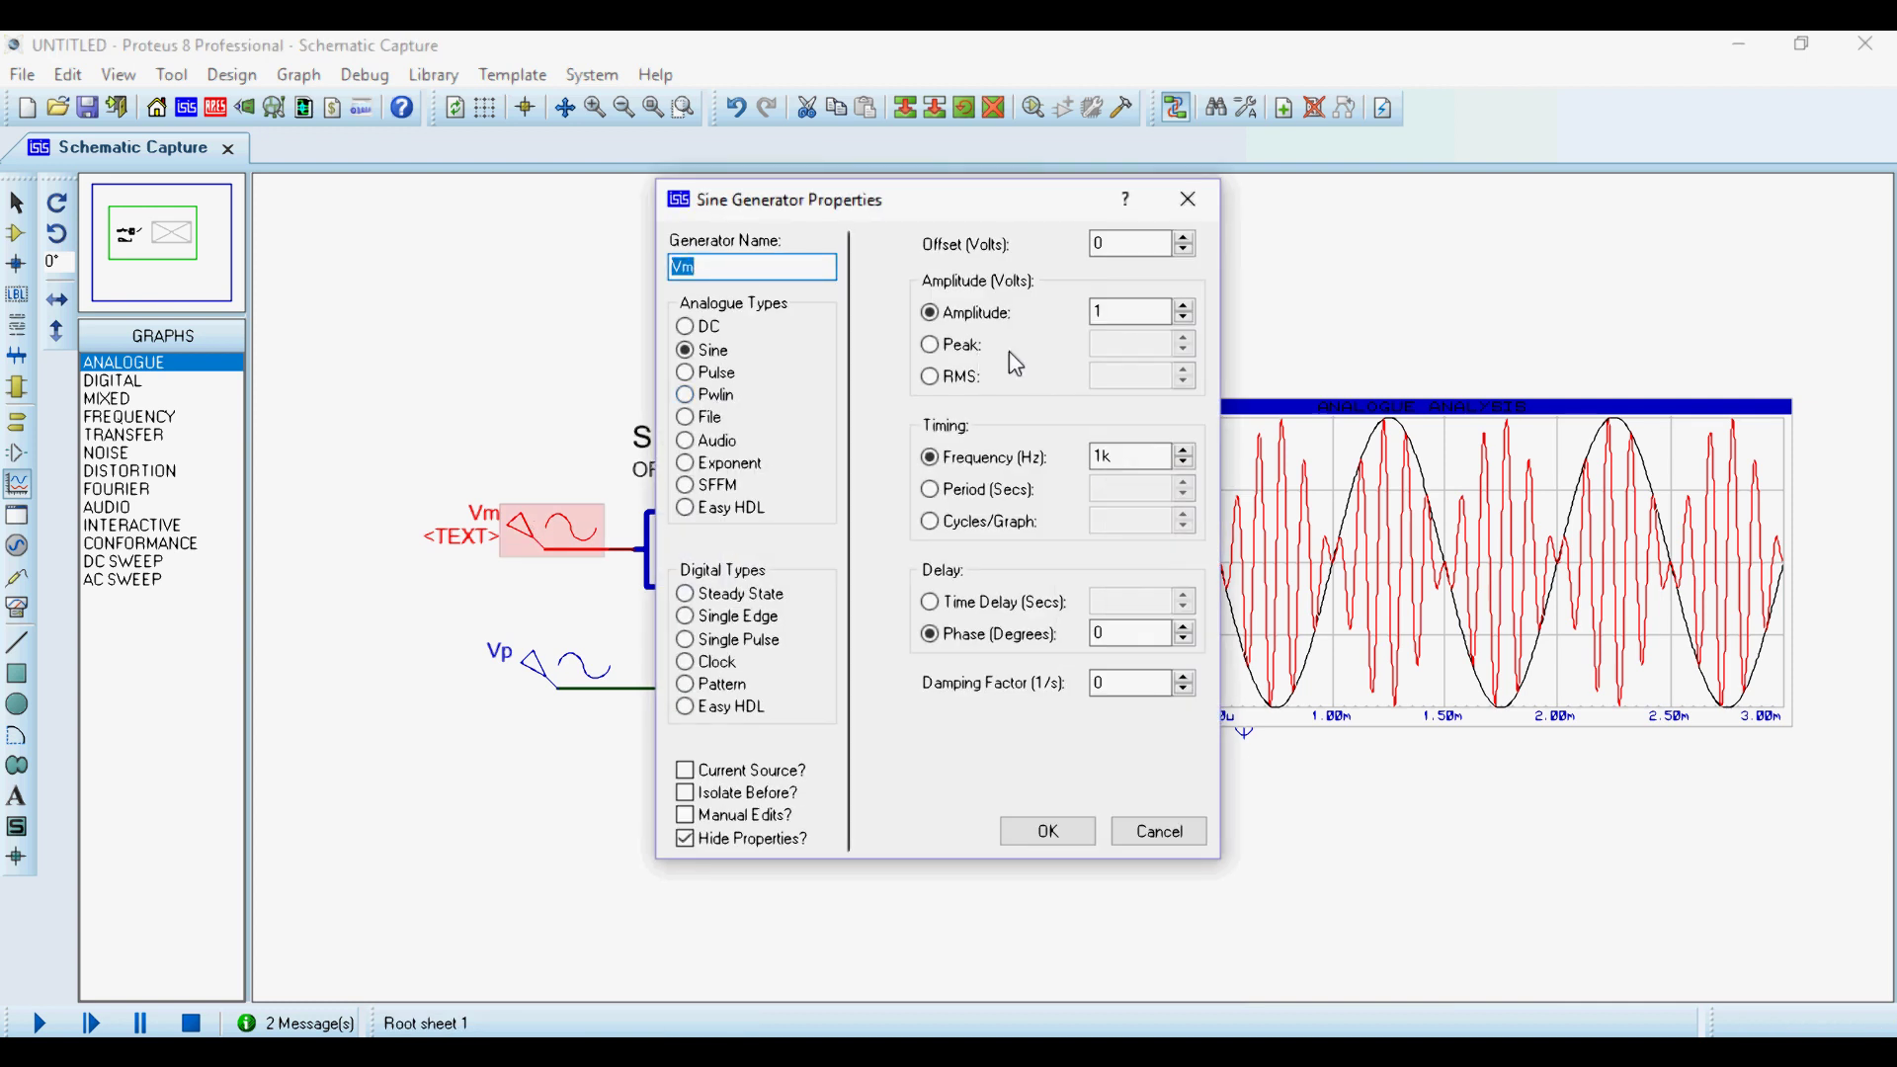
double_click(1097, 312)
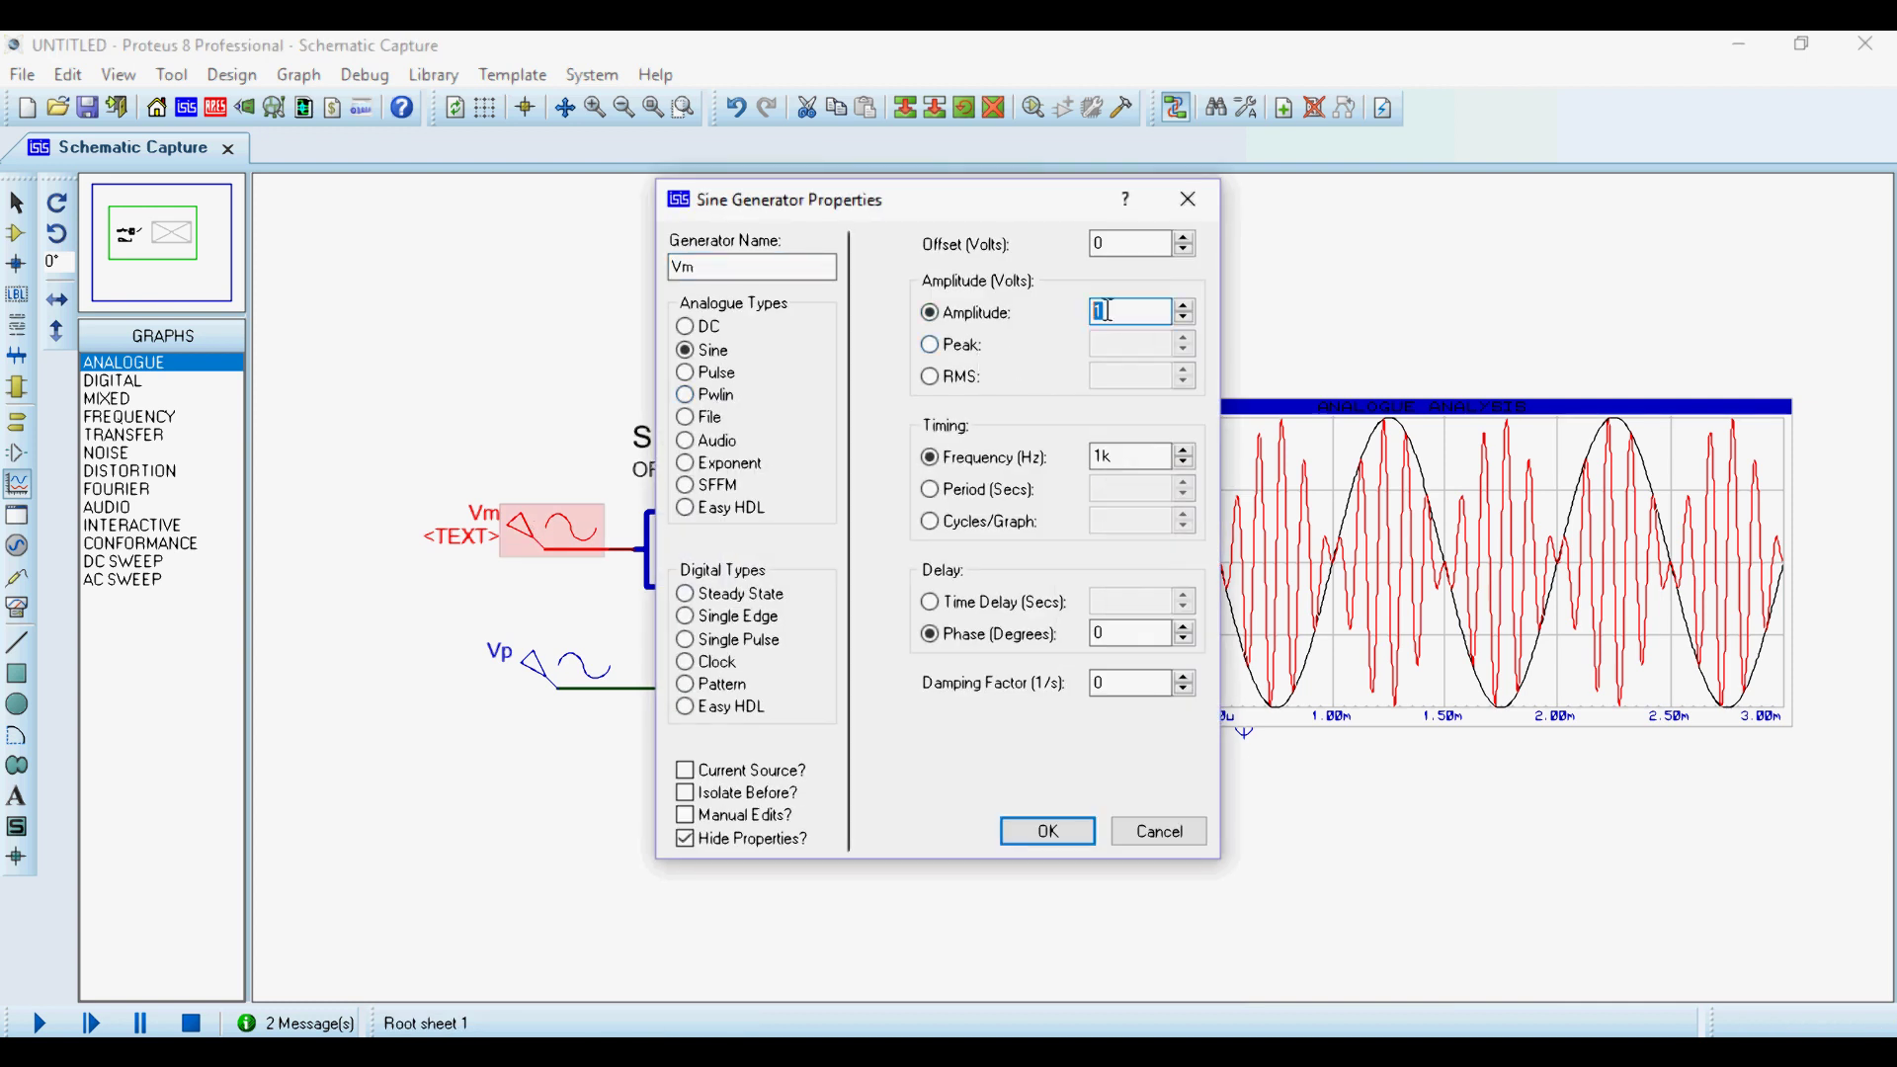
left_click(1111, 243)
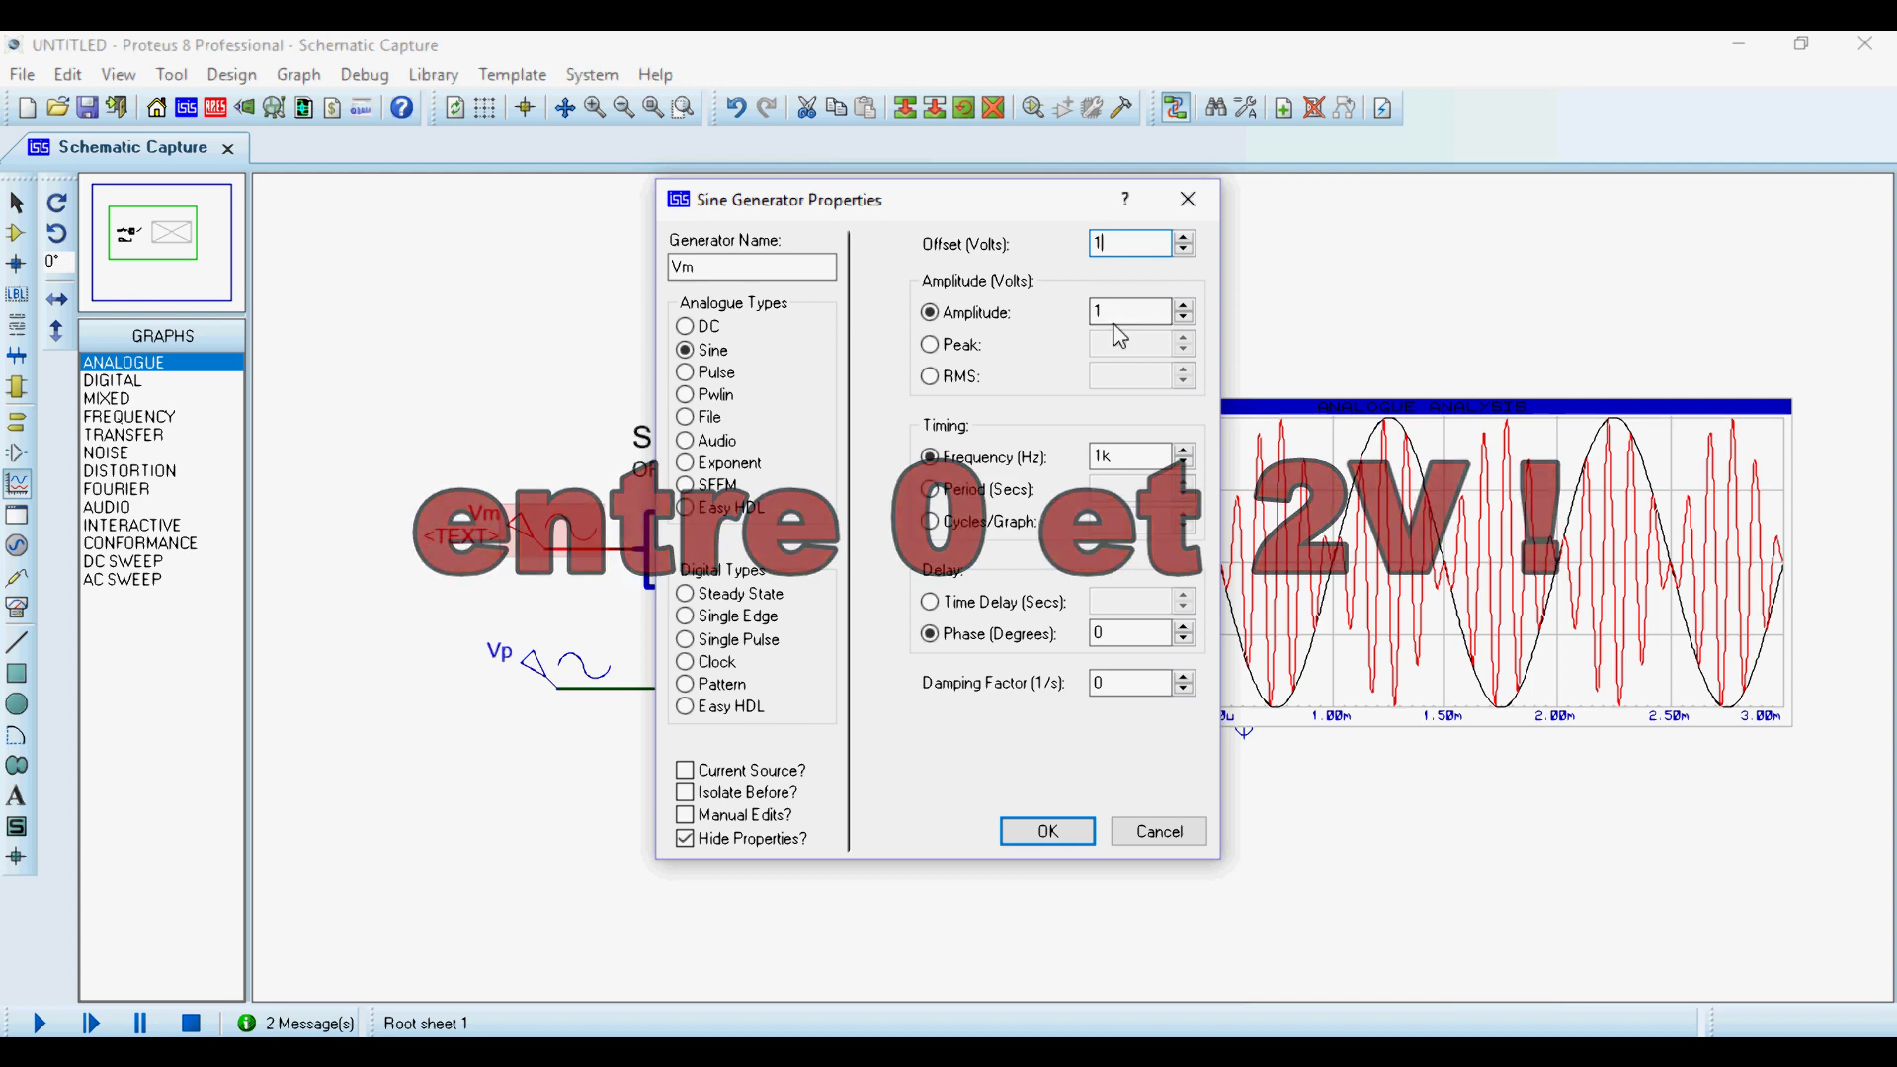
left_click(1045, 831)
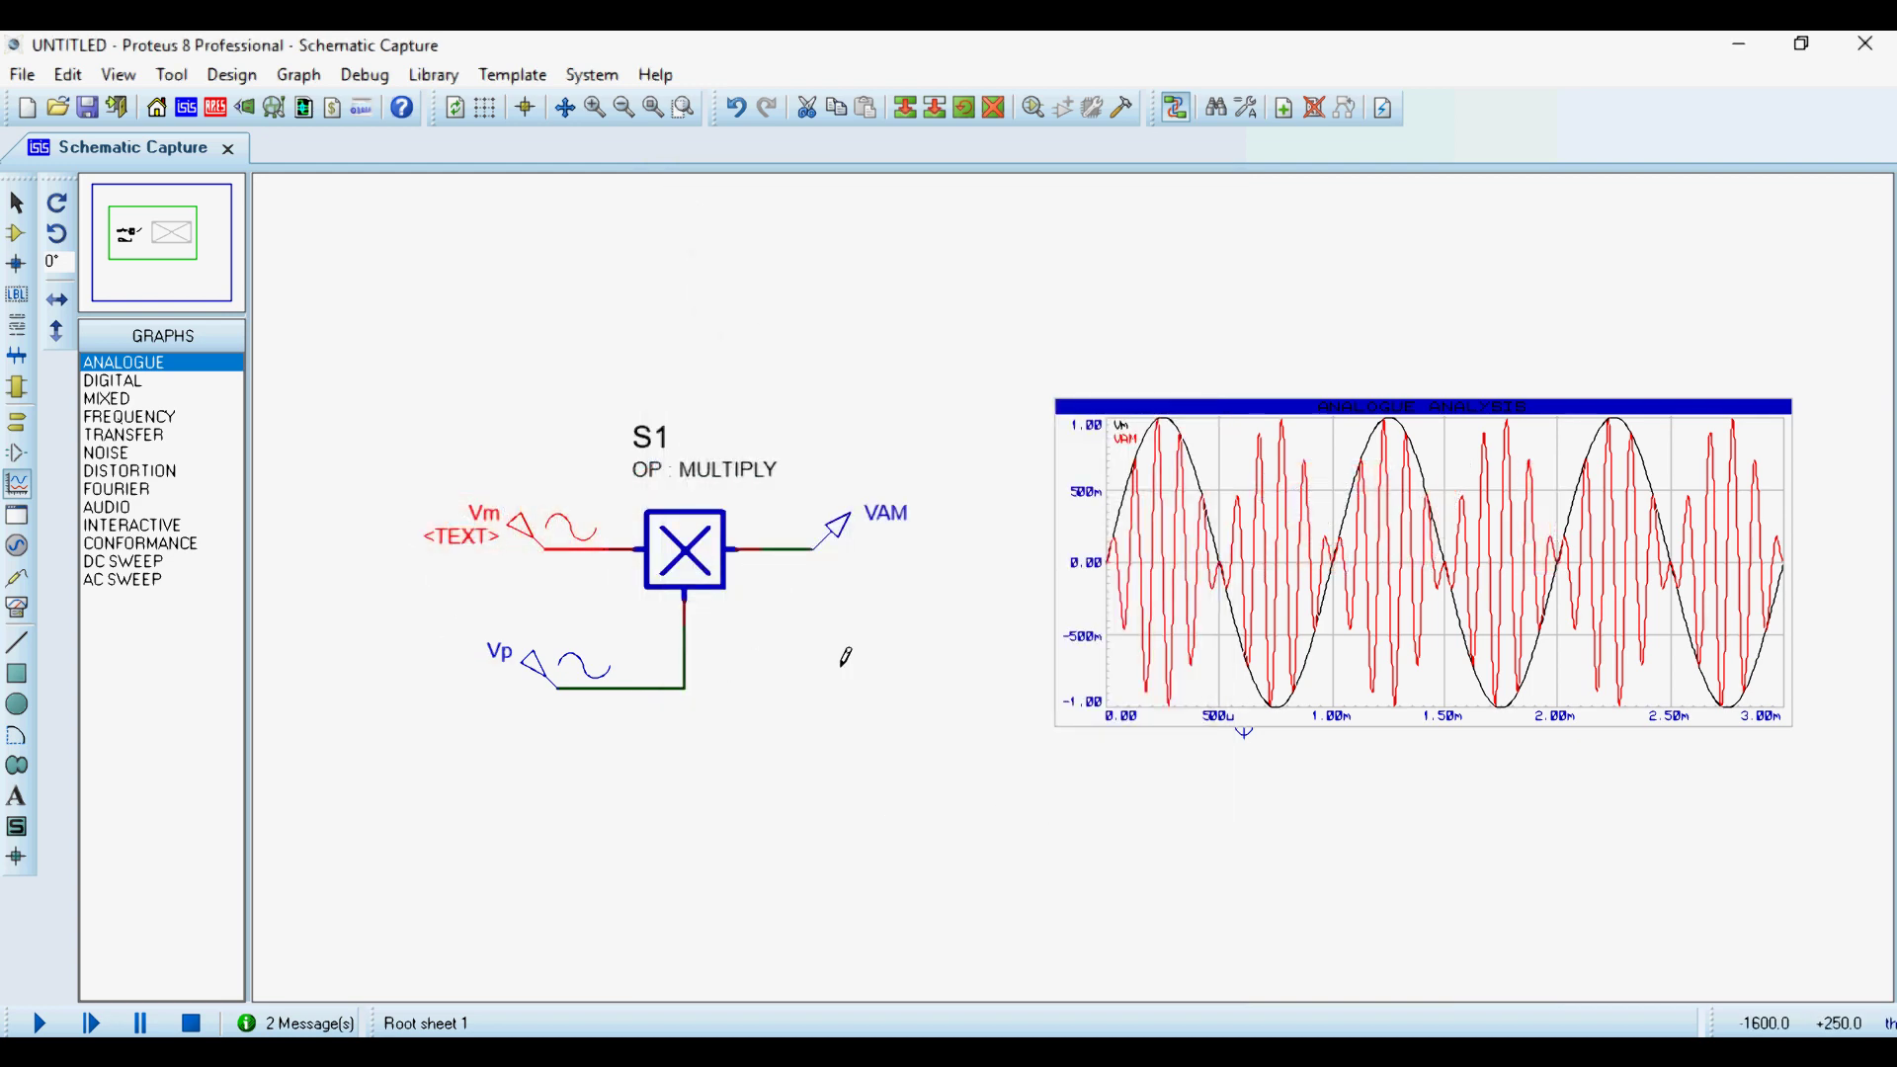
Simulate the graph with the 1 V offset on Vm and inspect the modulated signal in the maximized window.
left_click(1134, 626)
key("space")
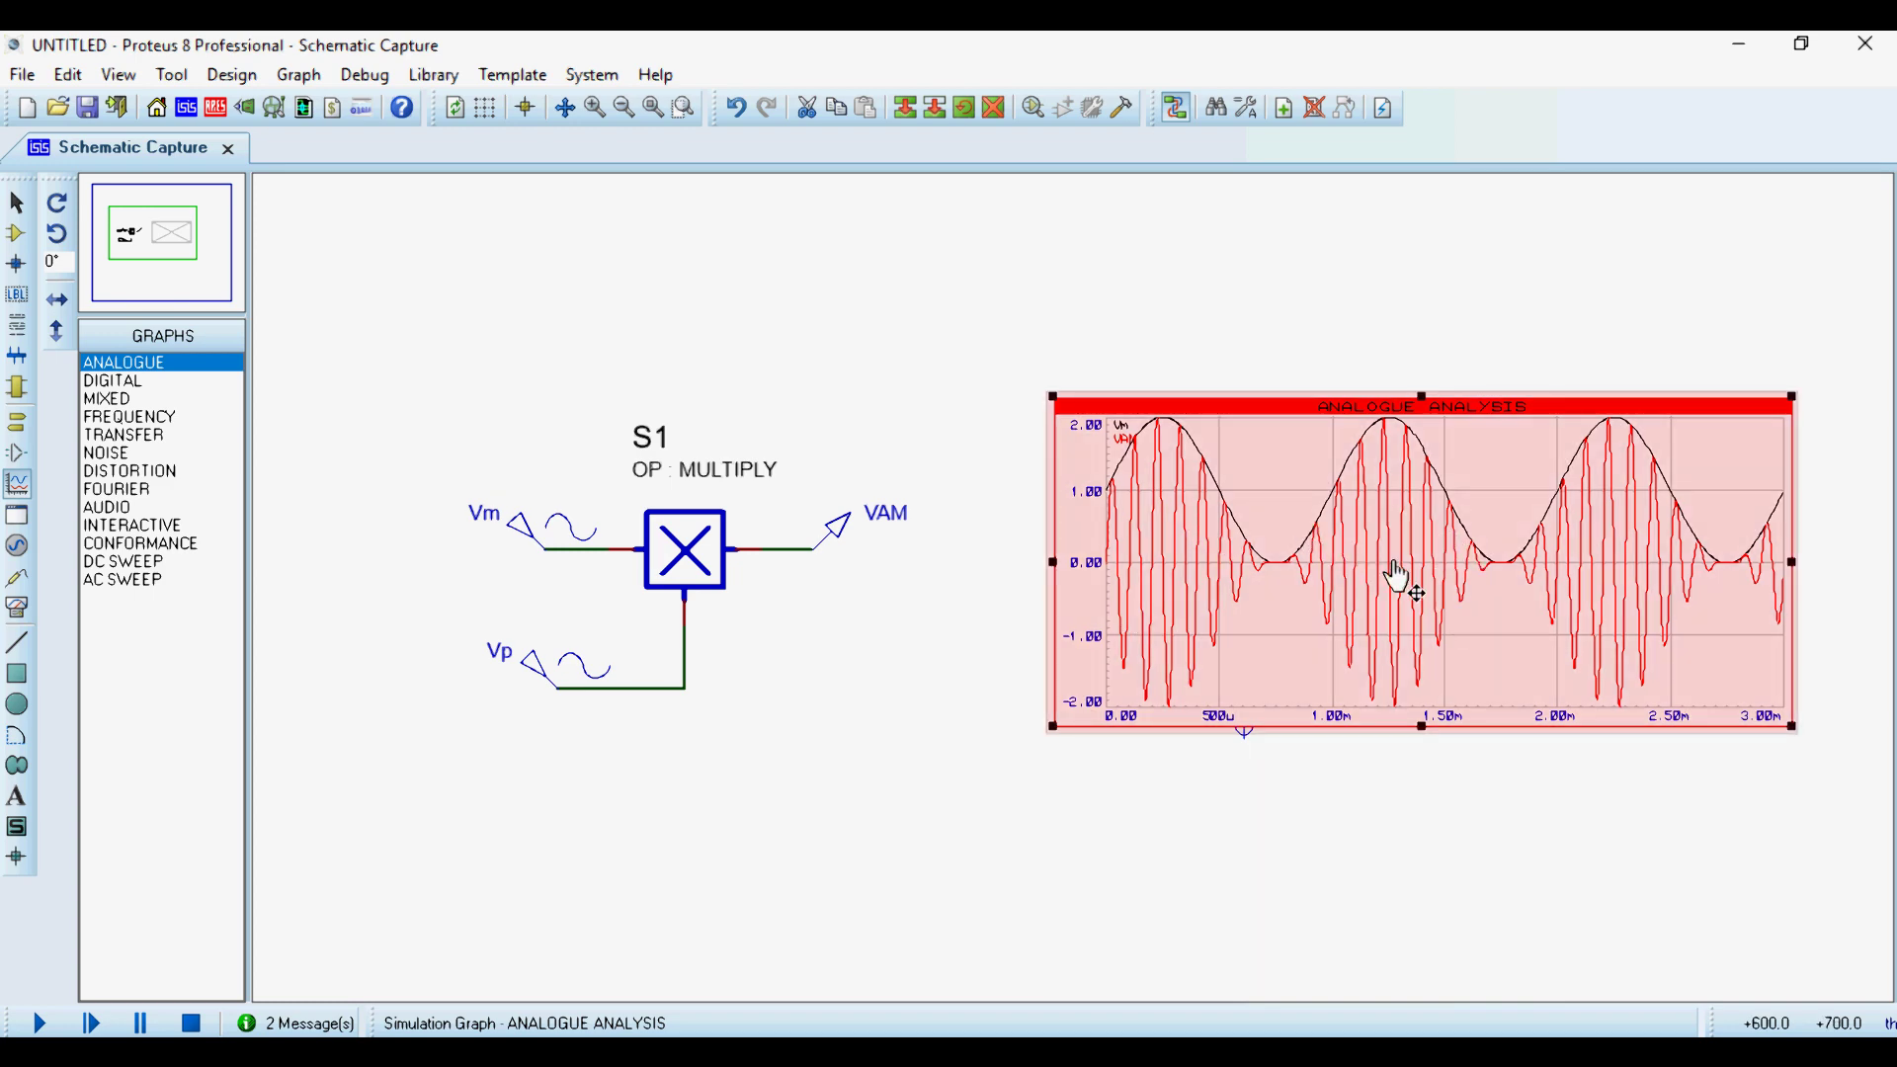
right_click(1452, 662)
left_click(1590, 961)
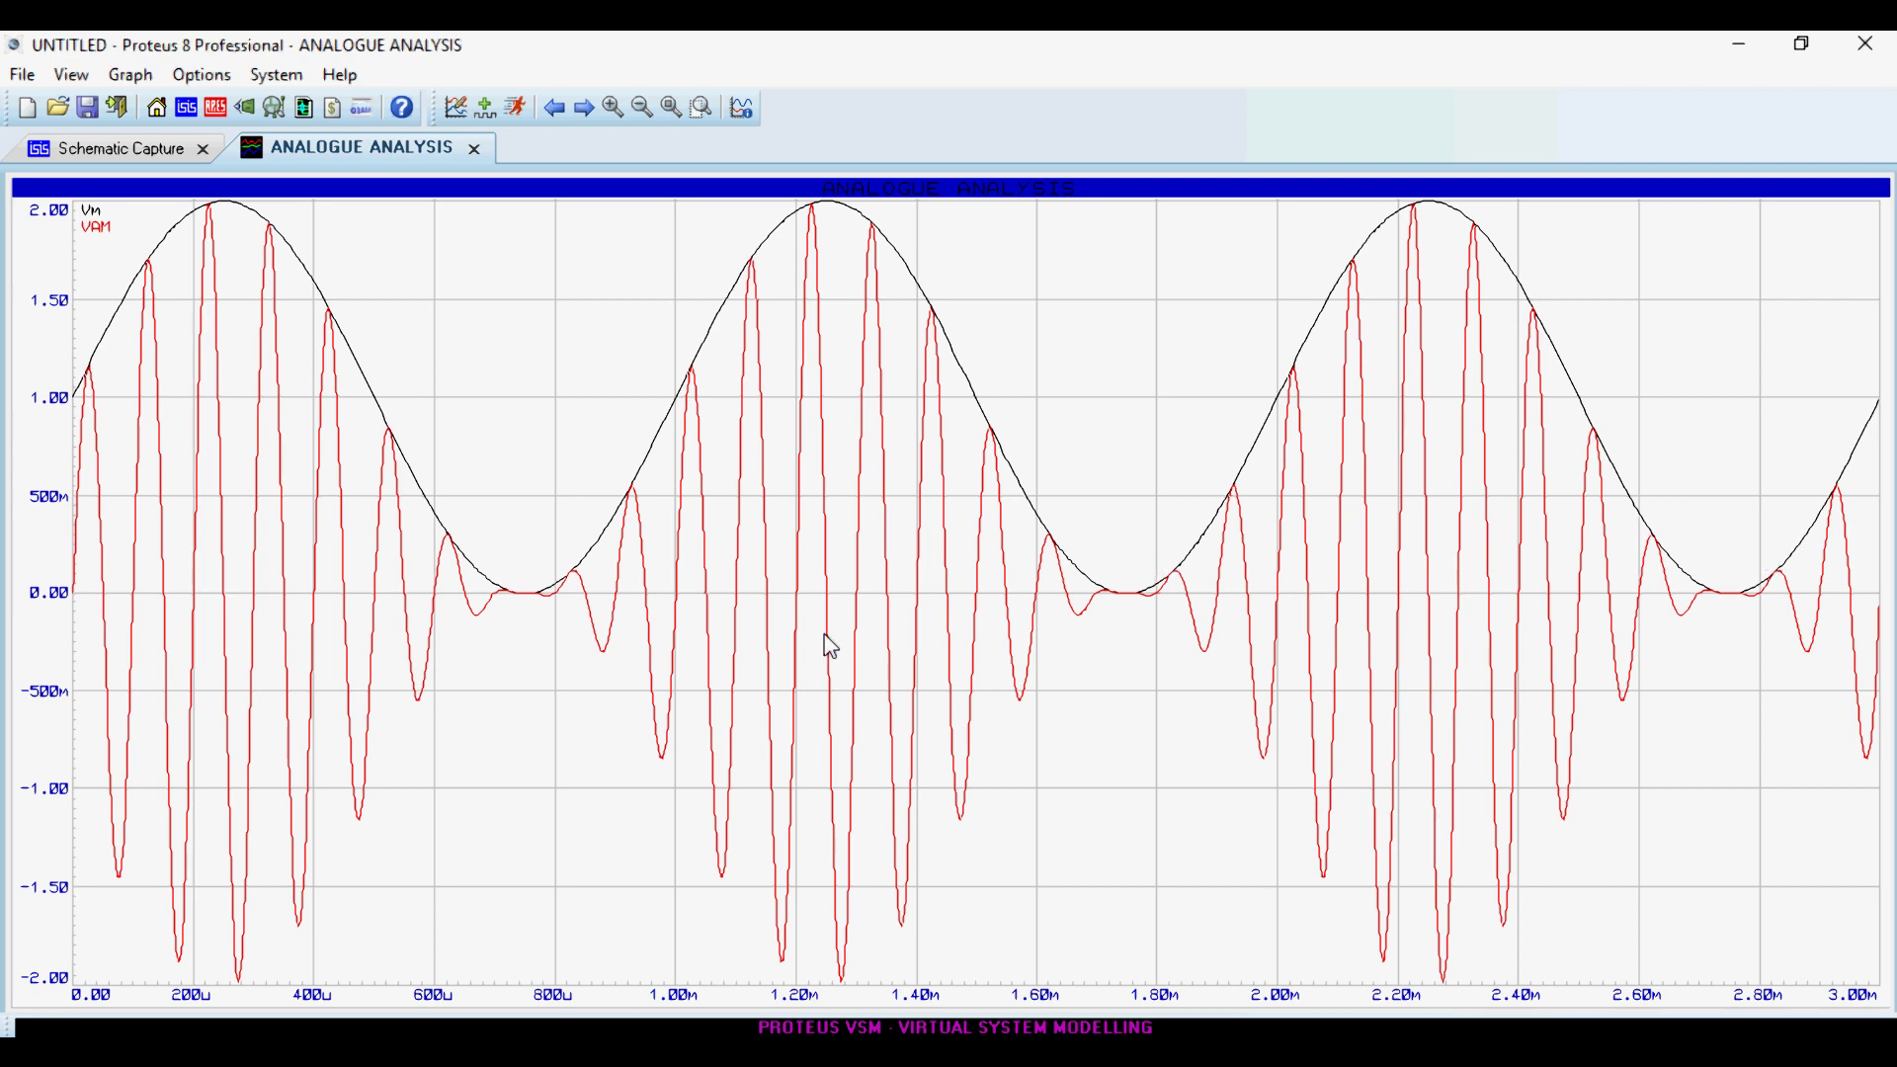
left_click(477, 152)
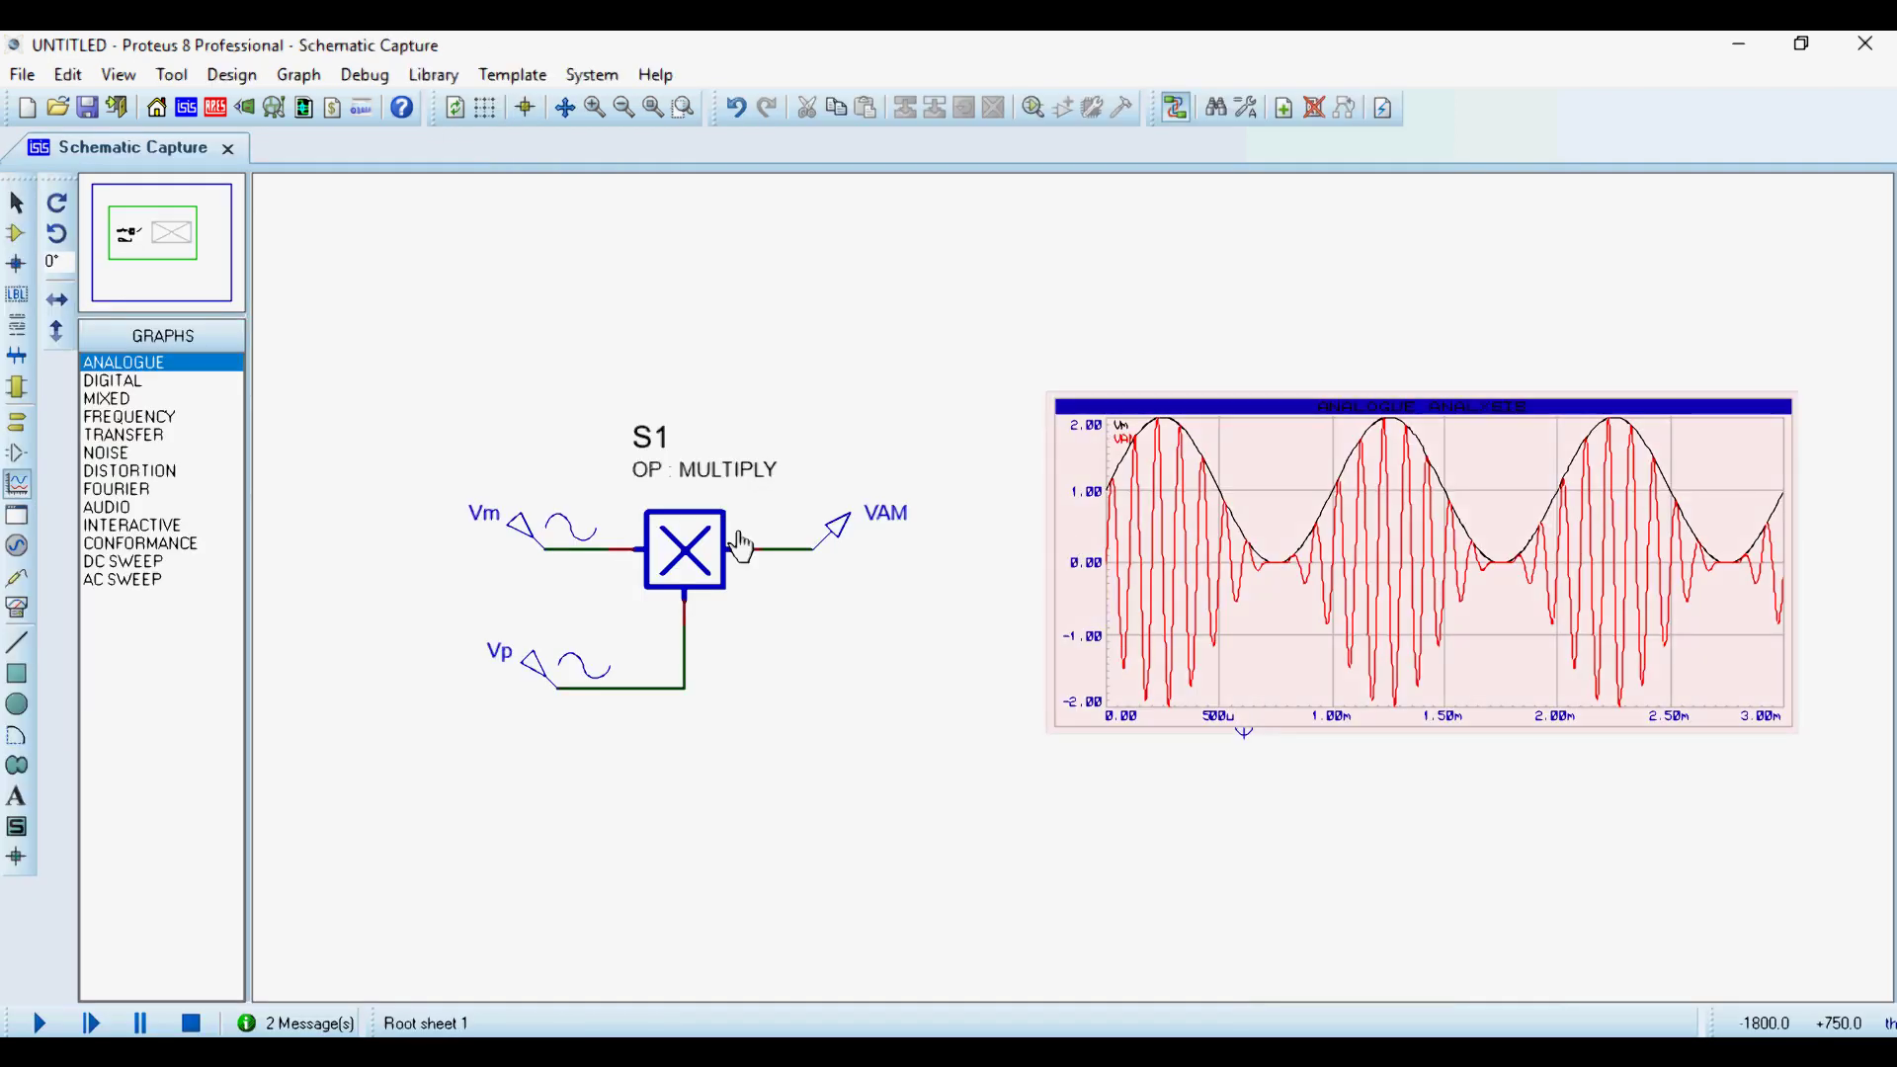
Set generator Vm's offset to 2 V and simulate the analogue graph again.
double_click(560, 541)
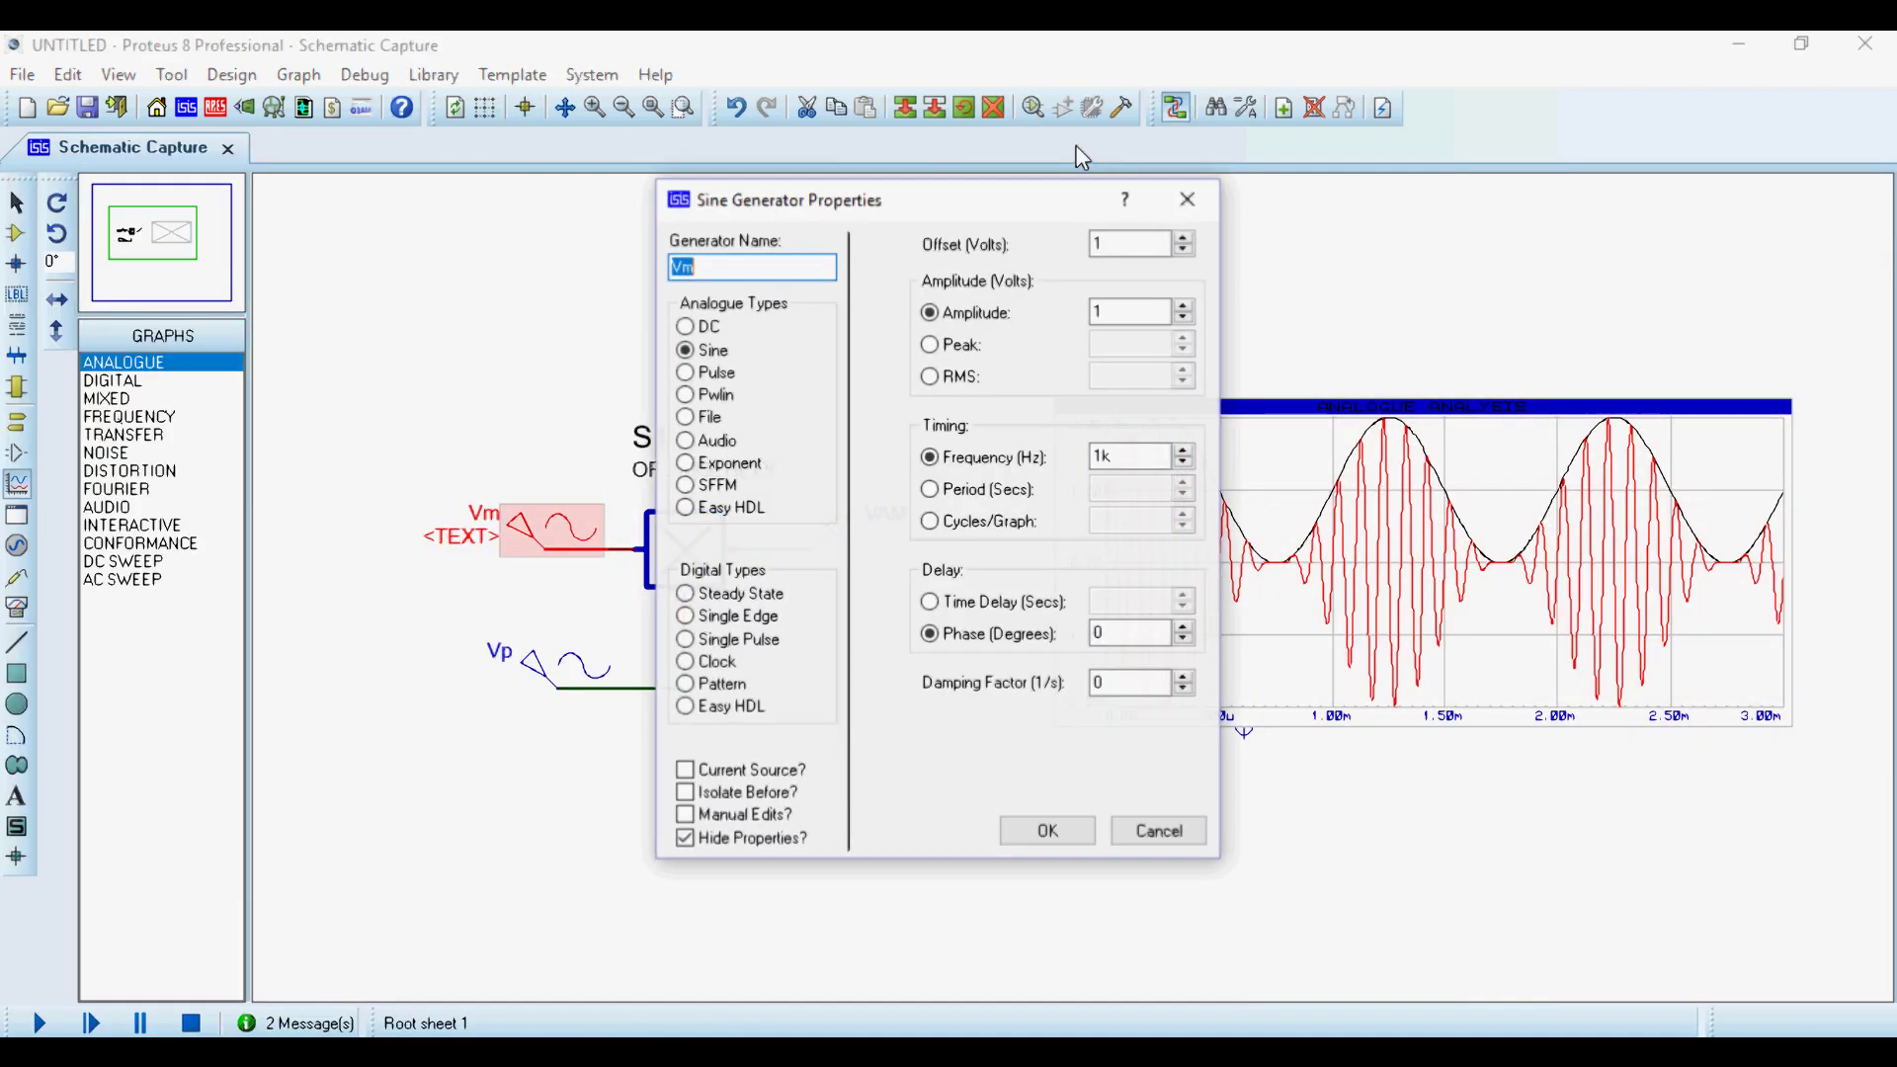
double_click(1119, 245)
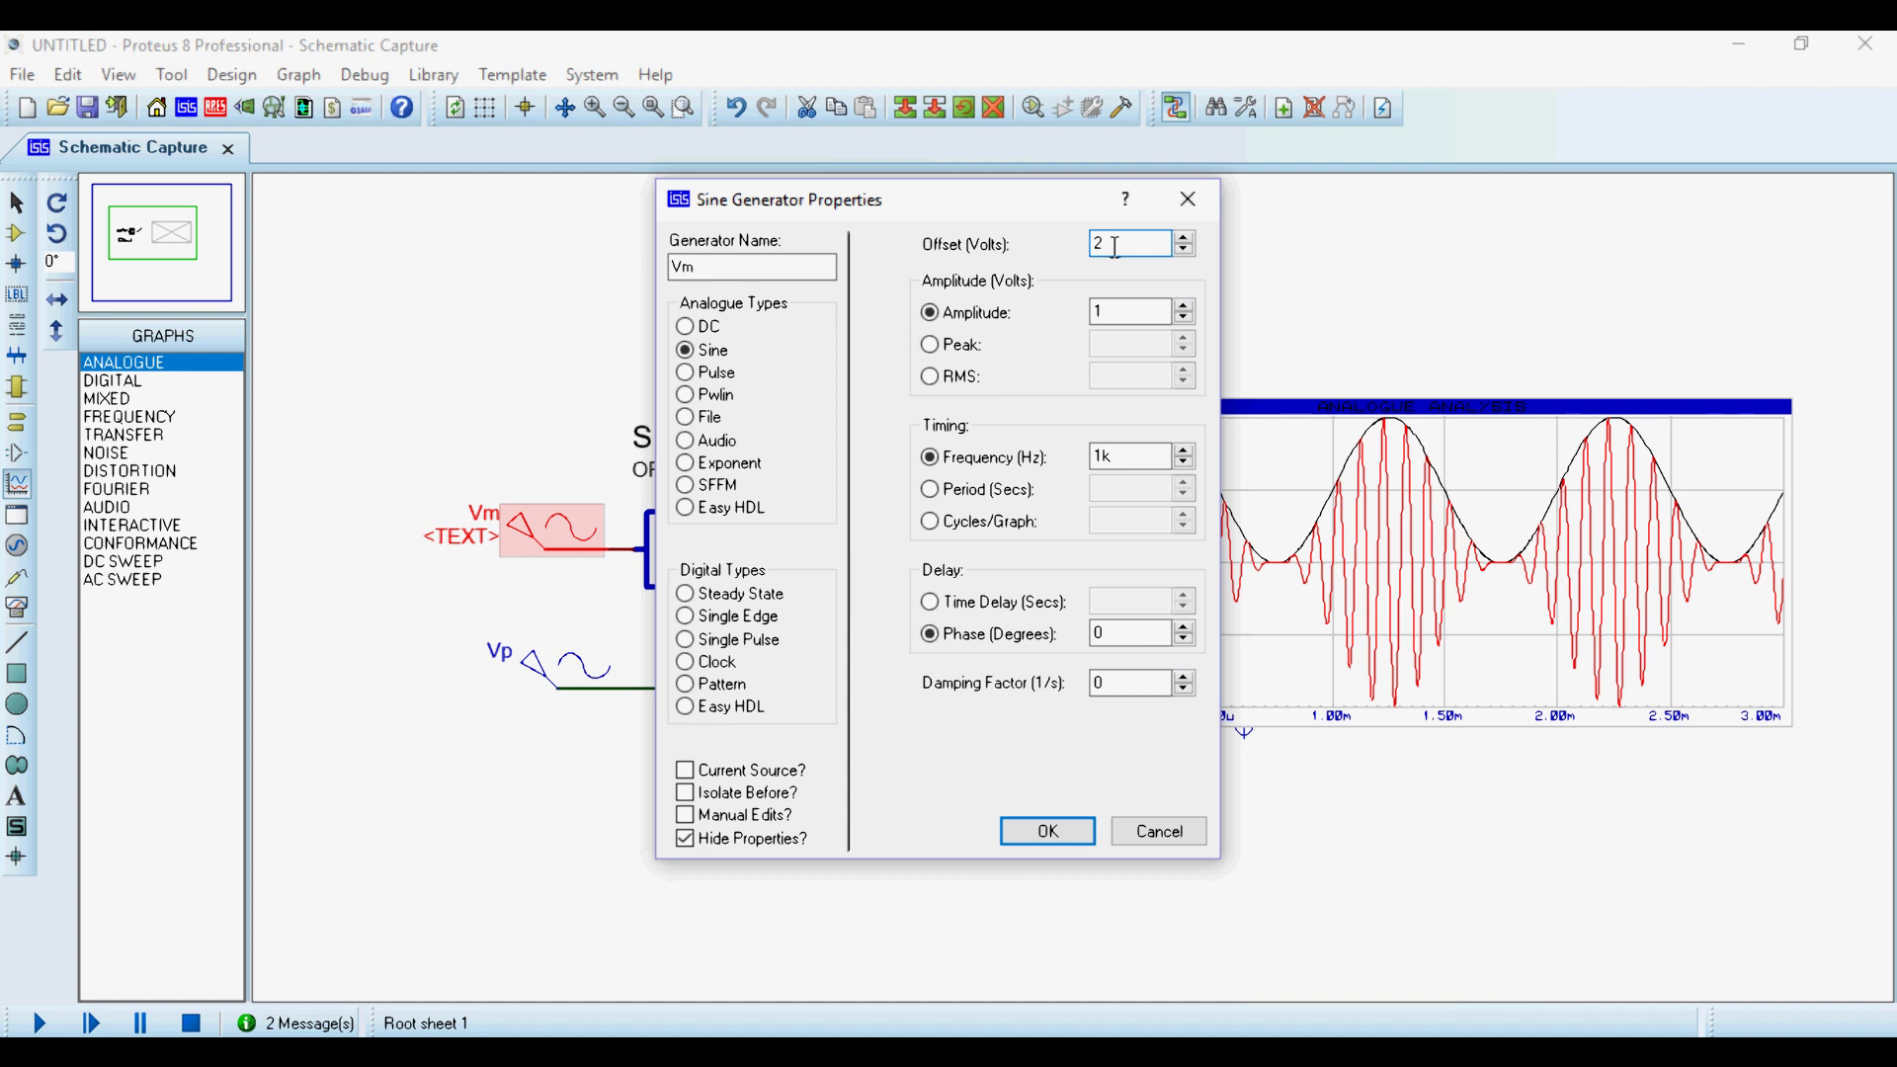
left_click_drag(1119, 253, 997, 248)
left_click(1047, 830)
key("space")
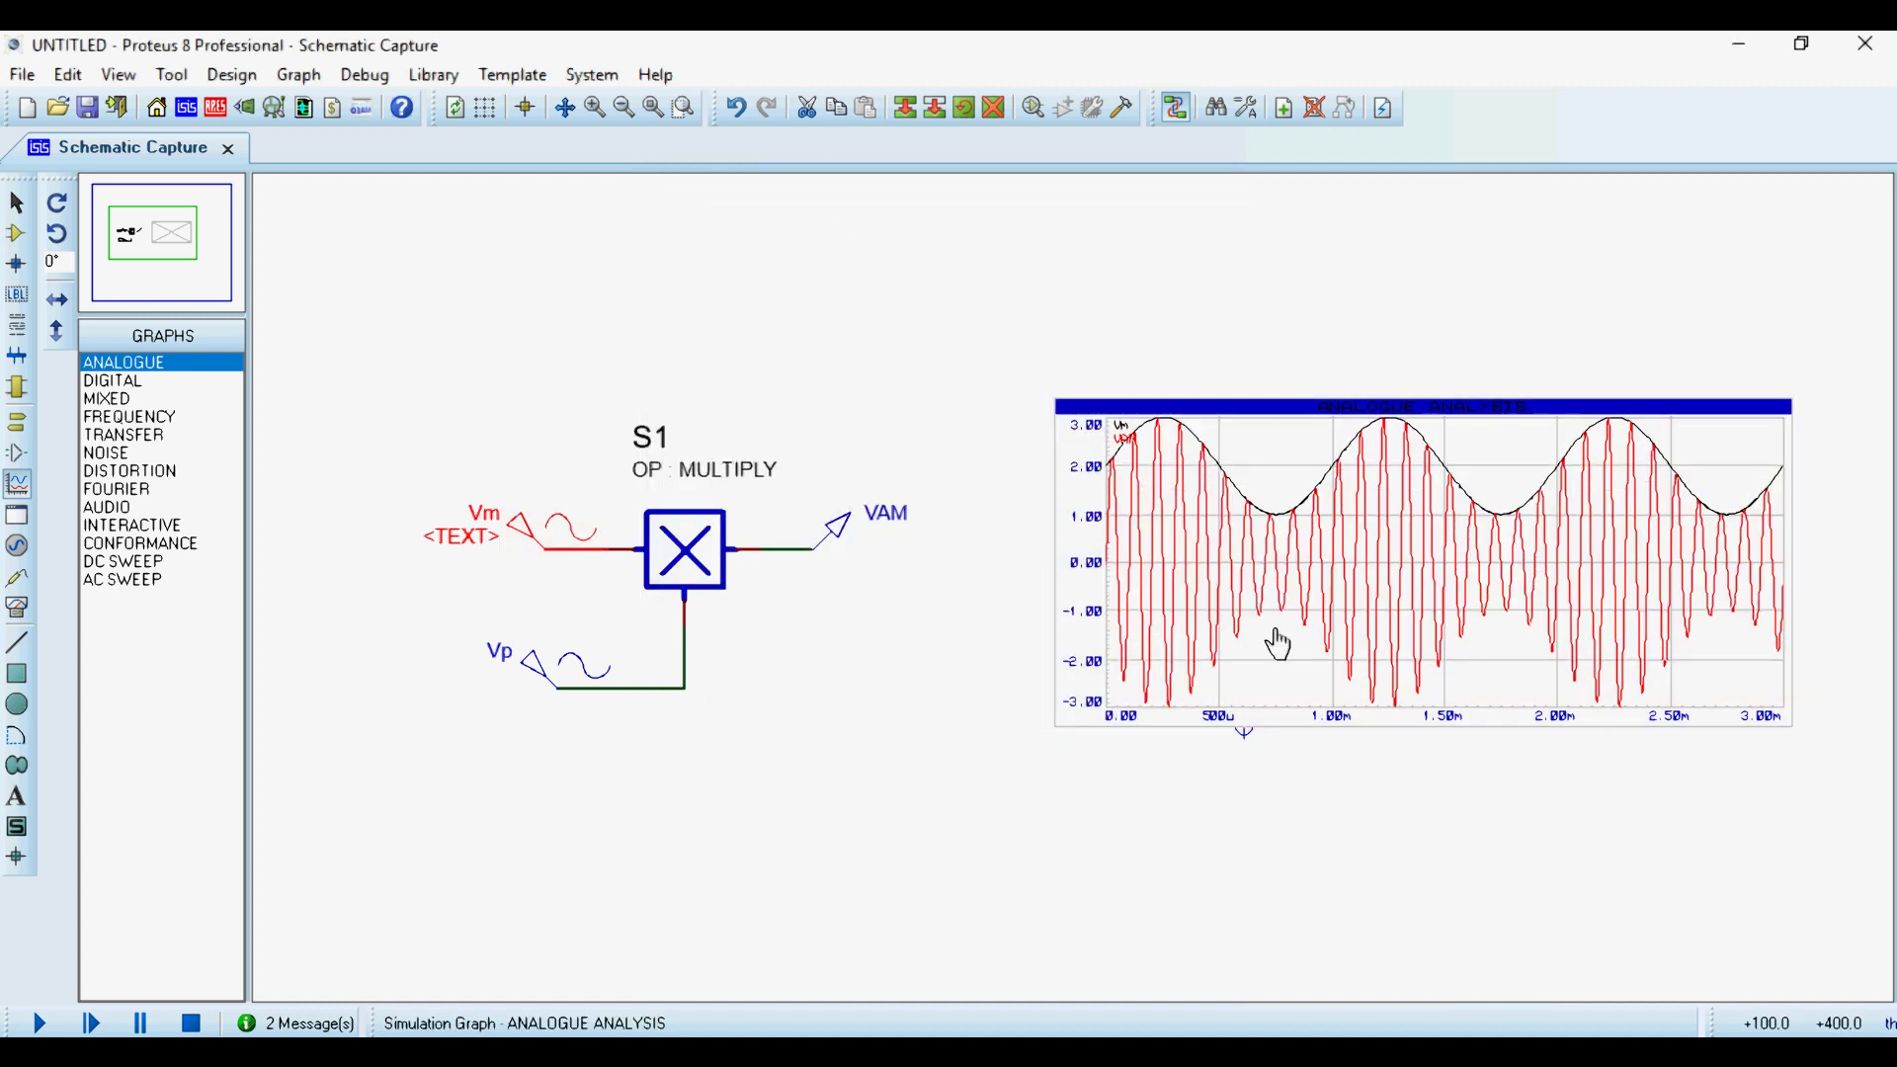
left_click(1278, 644)
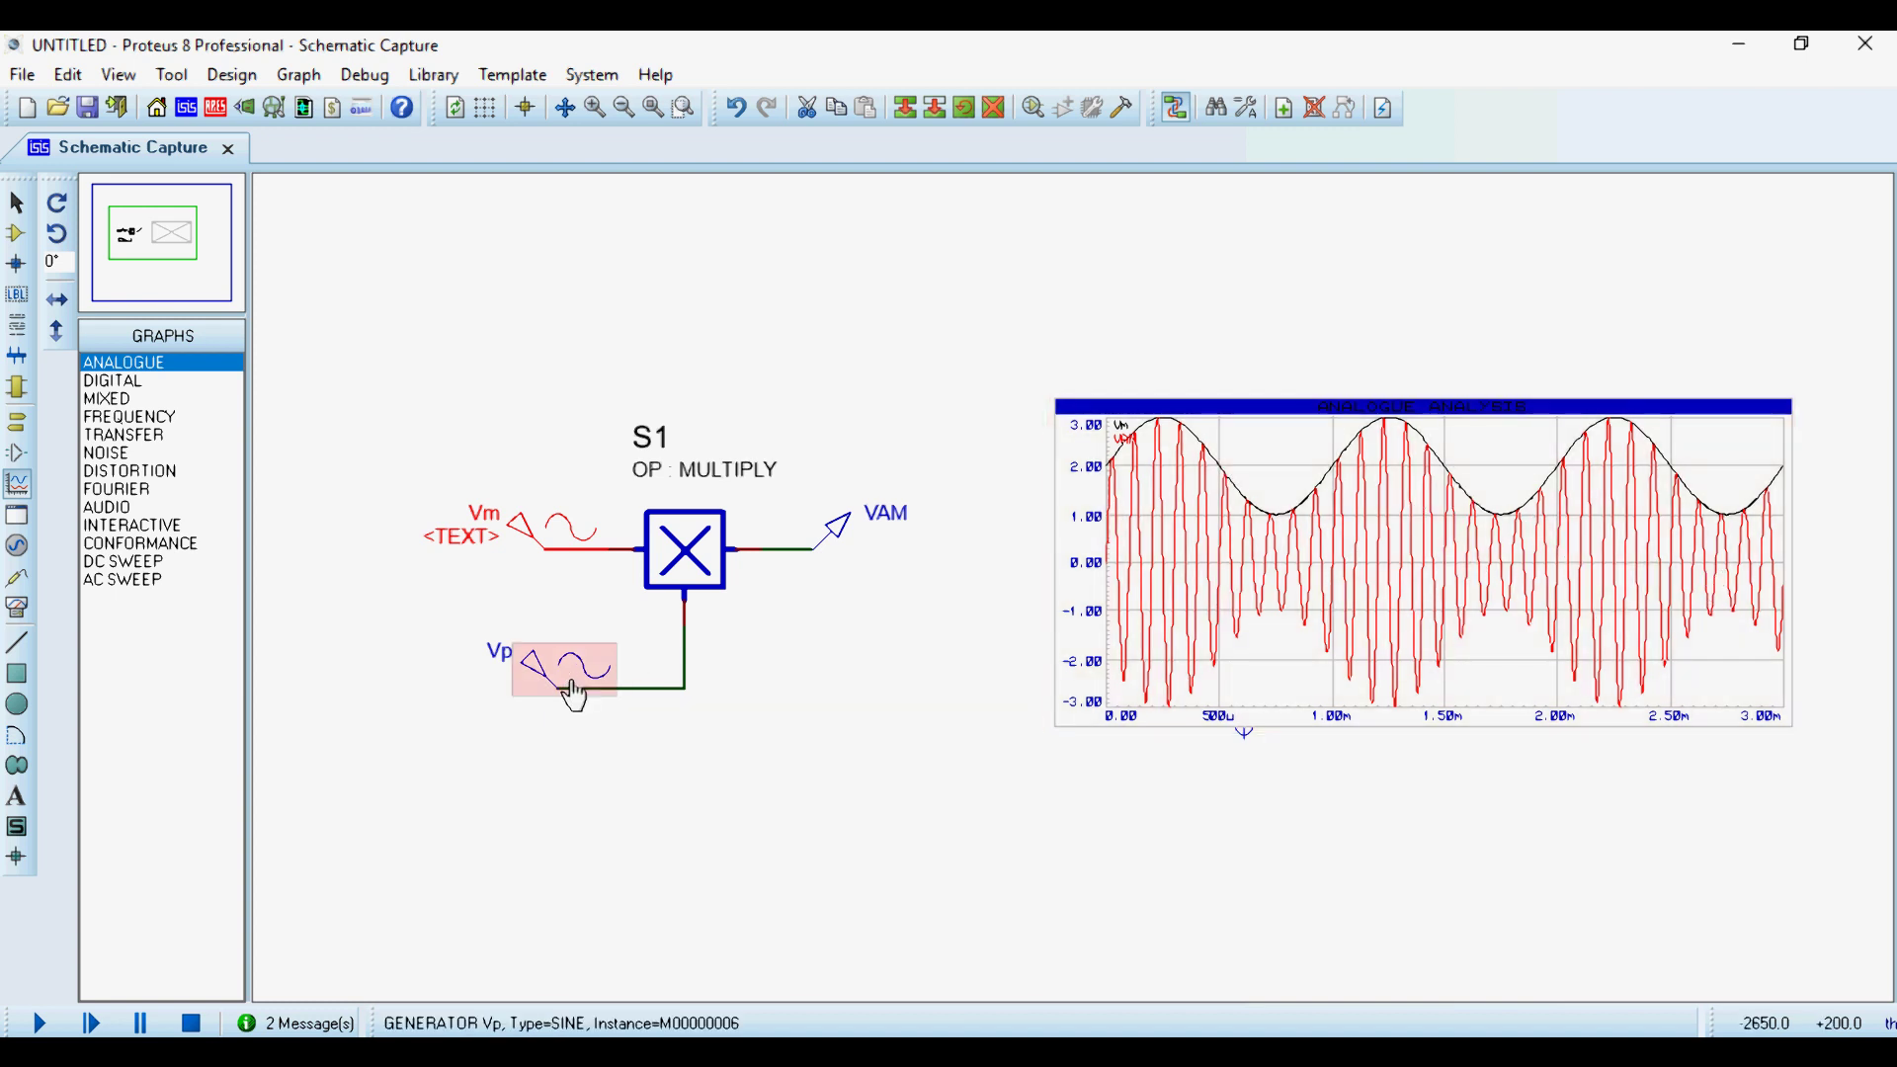
Set generator Vp's frequency to 100k Hz and rerun the graph simulation.
double_click(571, 692)
double_click(1126, 456)
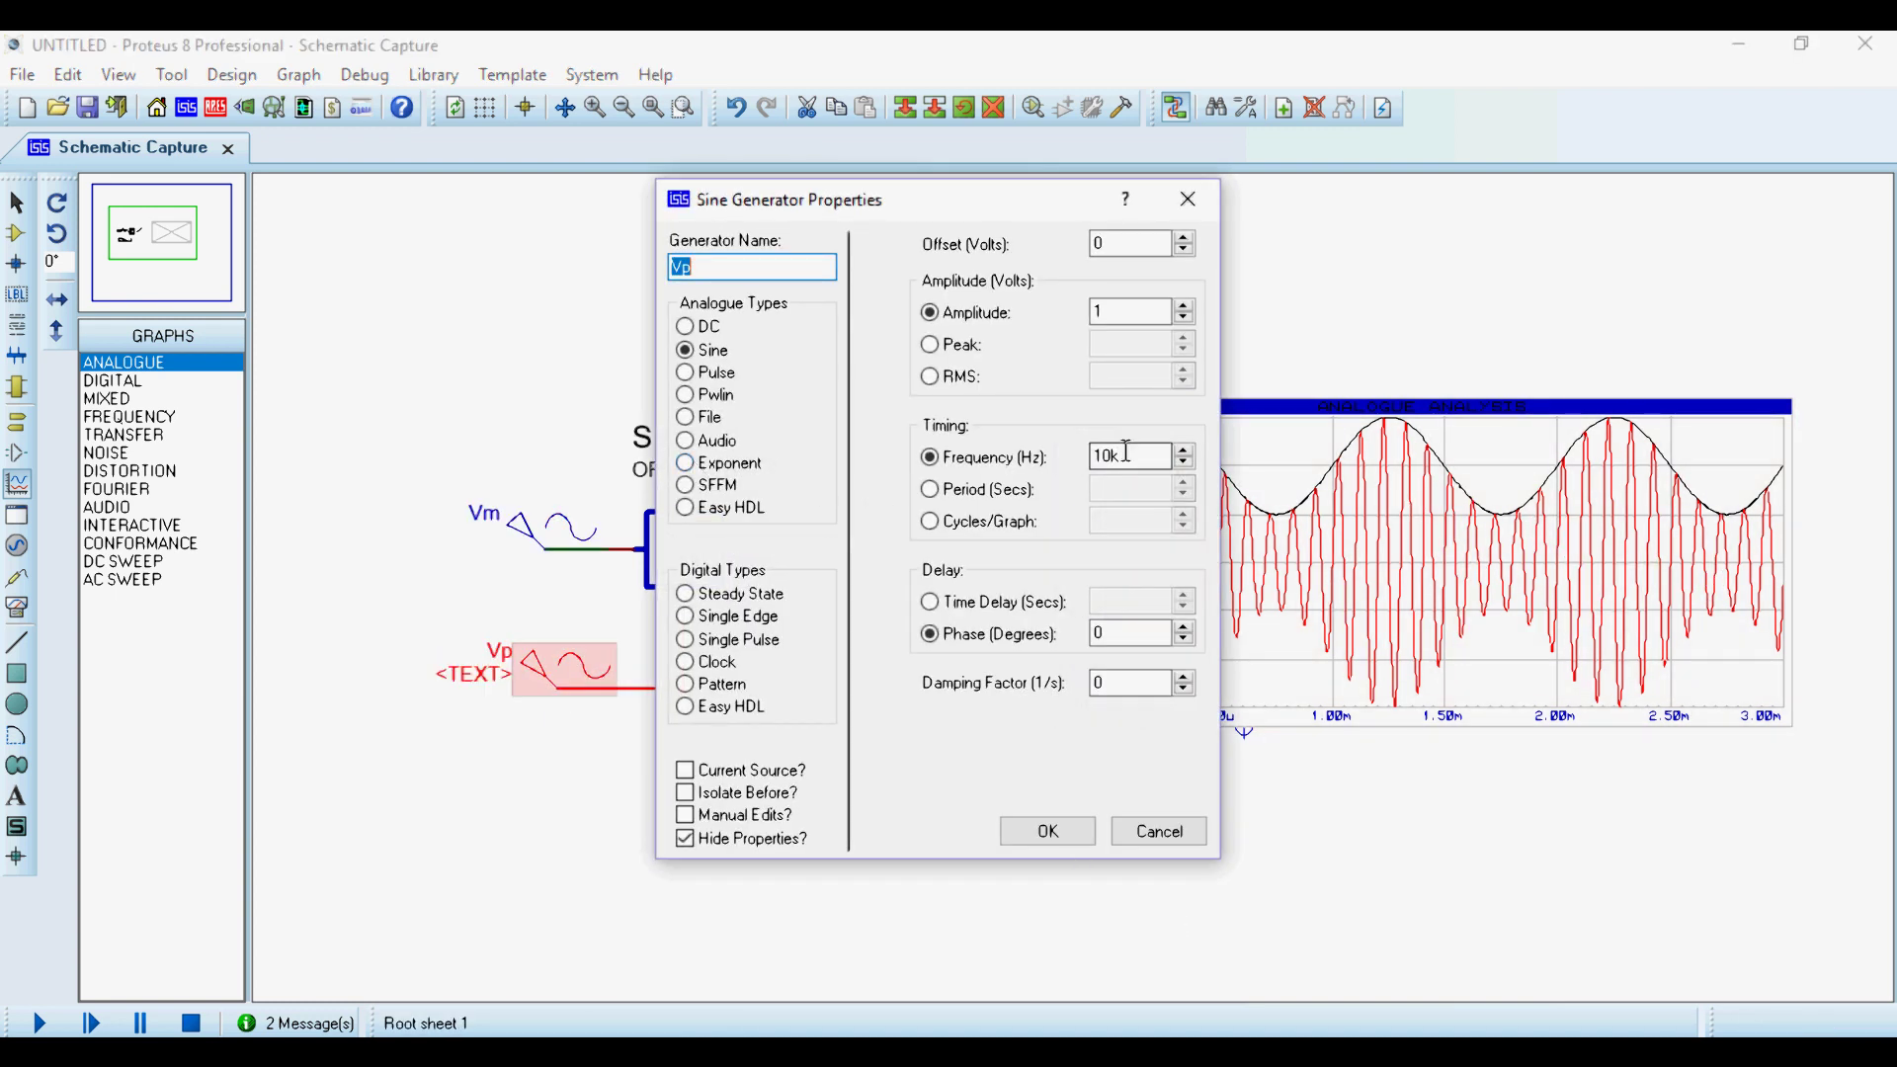
left_click(1114, 456)
type("0")
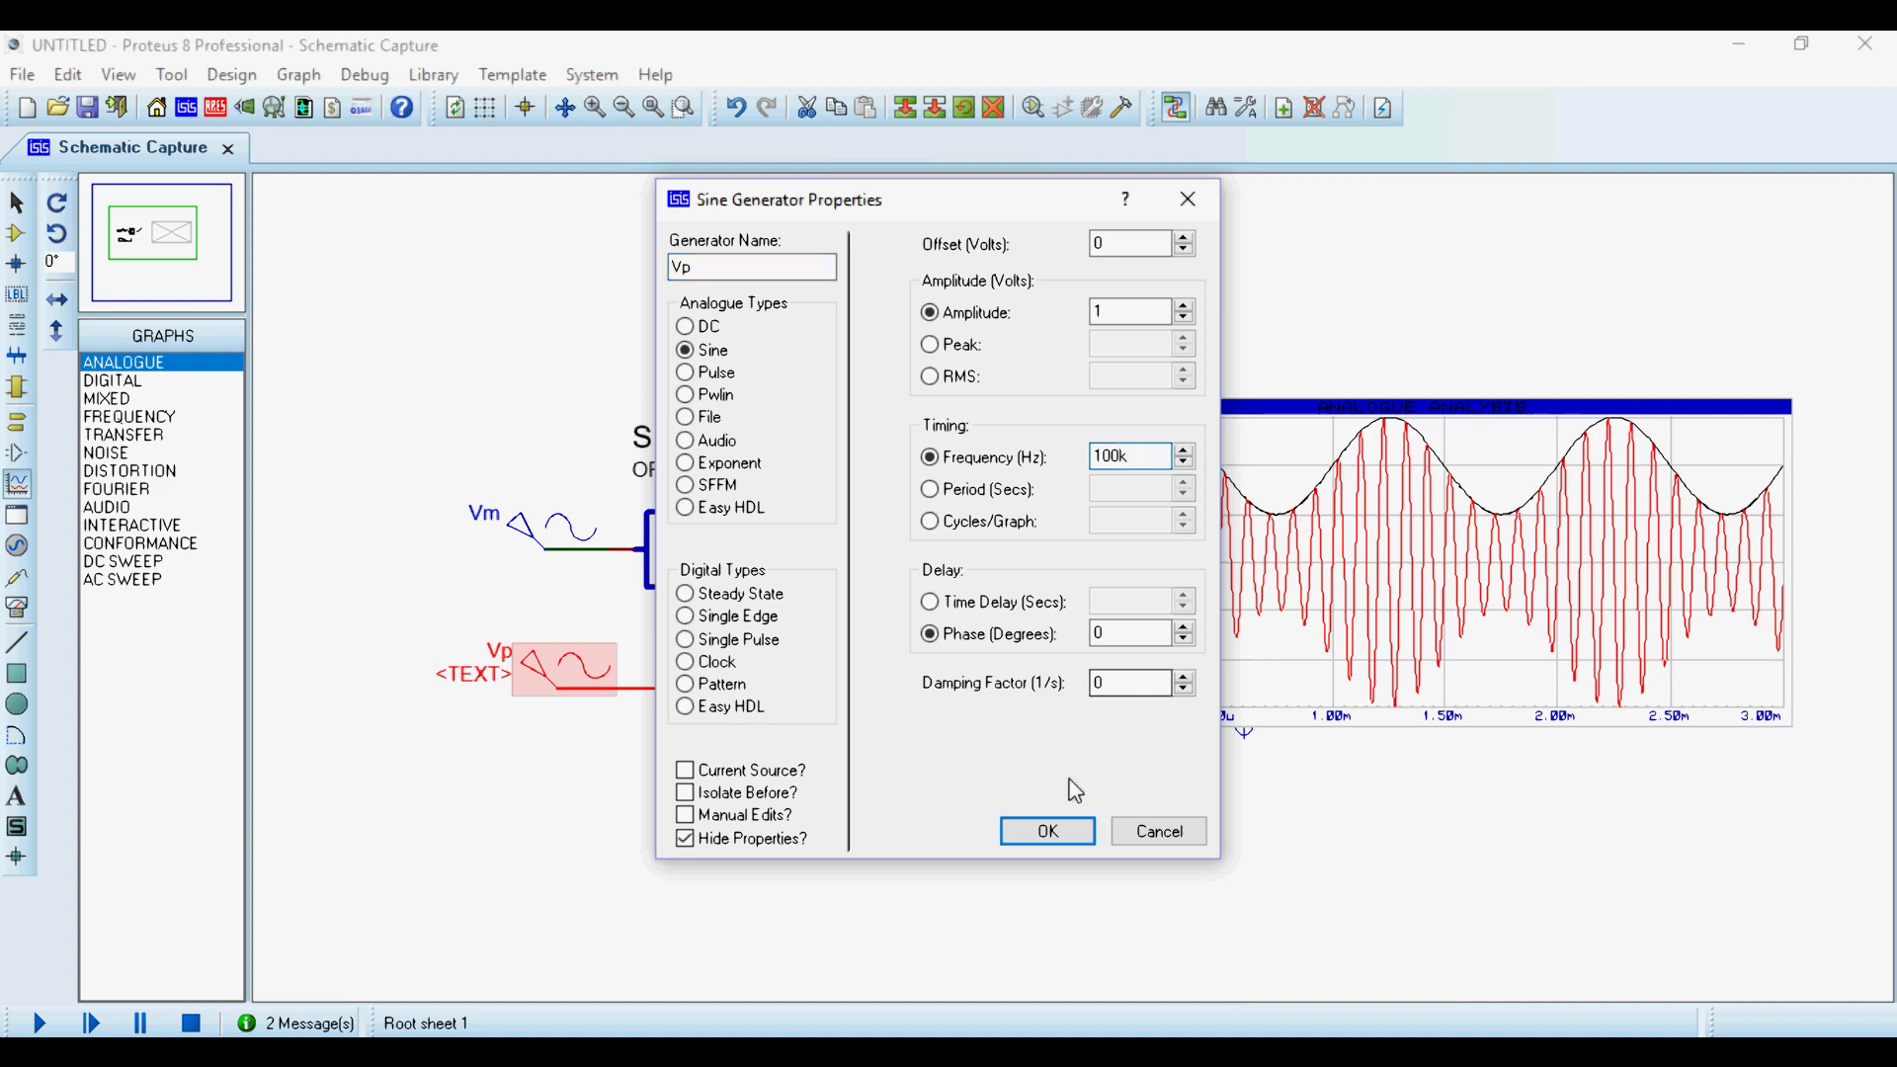
left_click(1045, 831)
key("space")
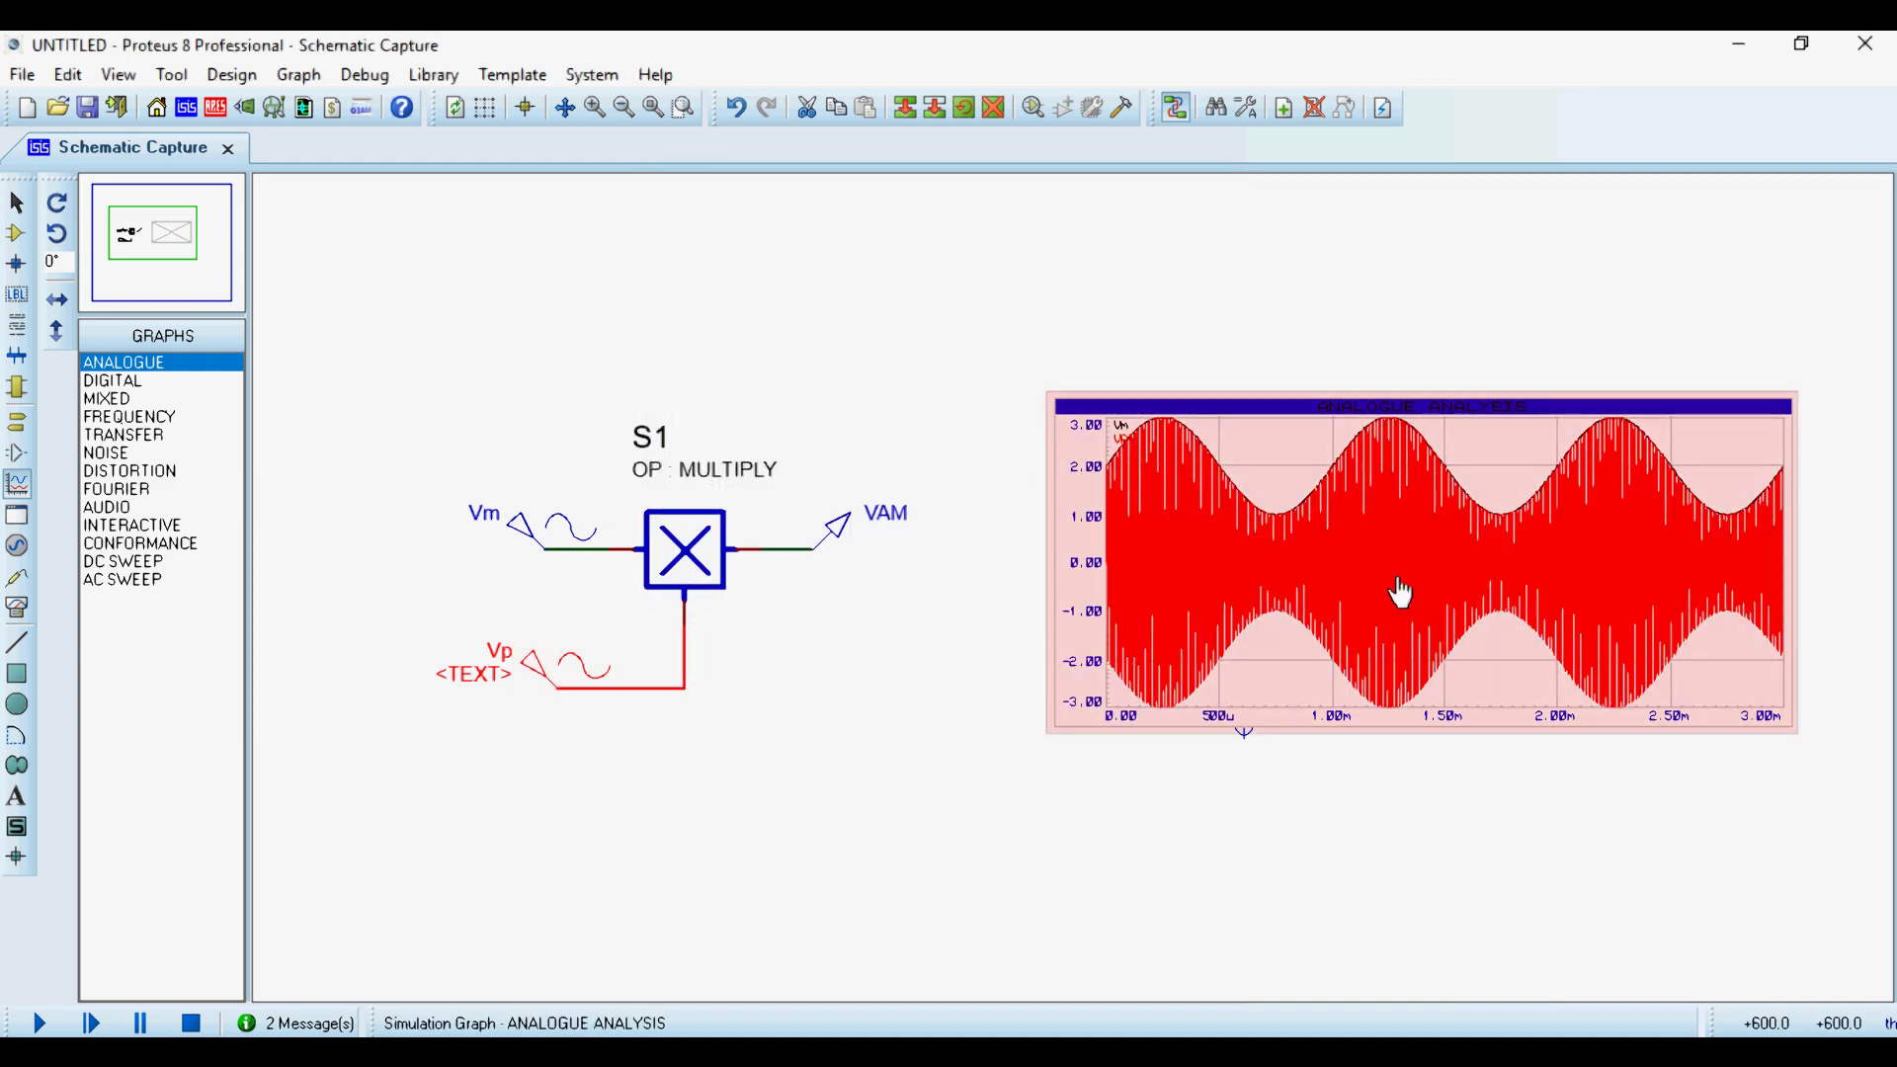
Examine the modulated signal and its Vm envelope up close in the maximized graph window, then return to the schematic.
right_click(1196, 514)
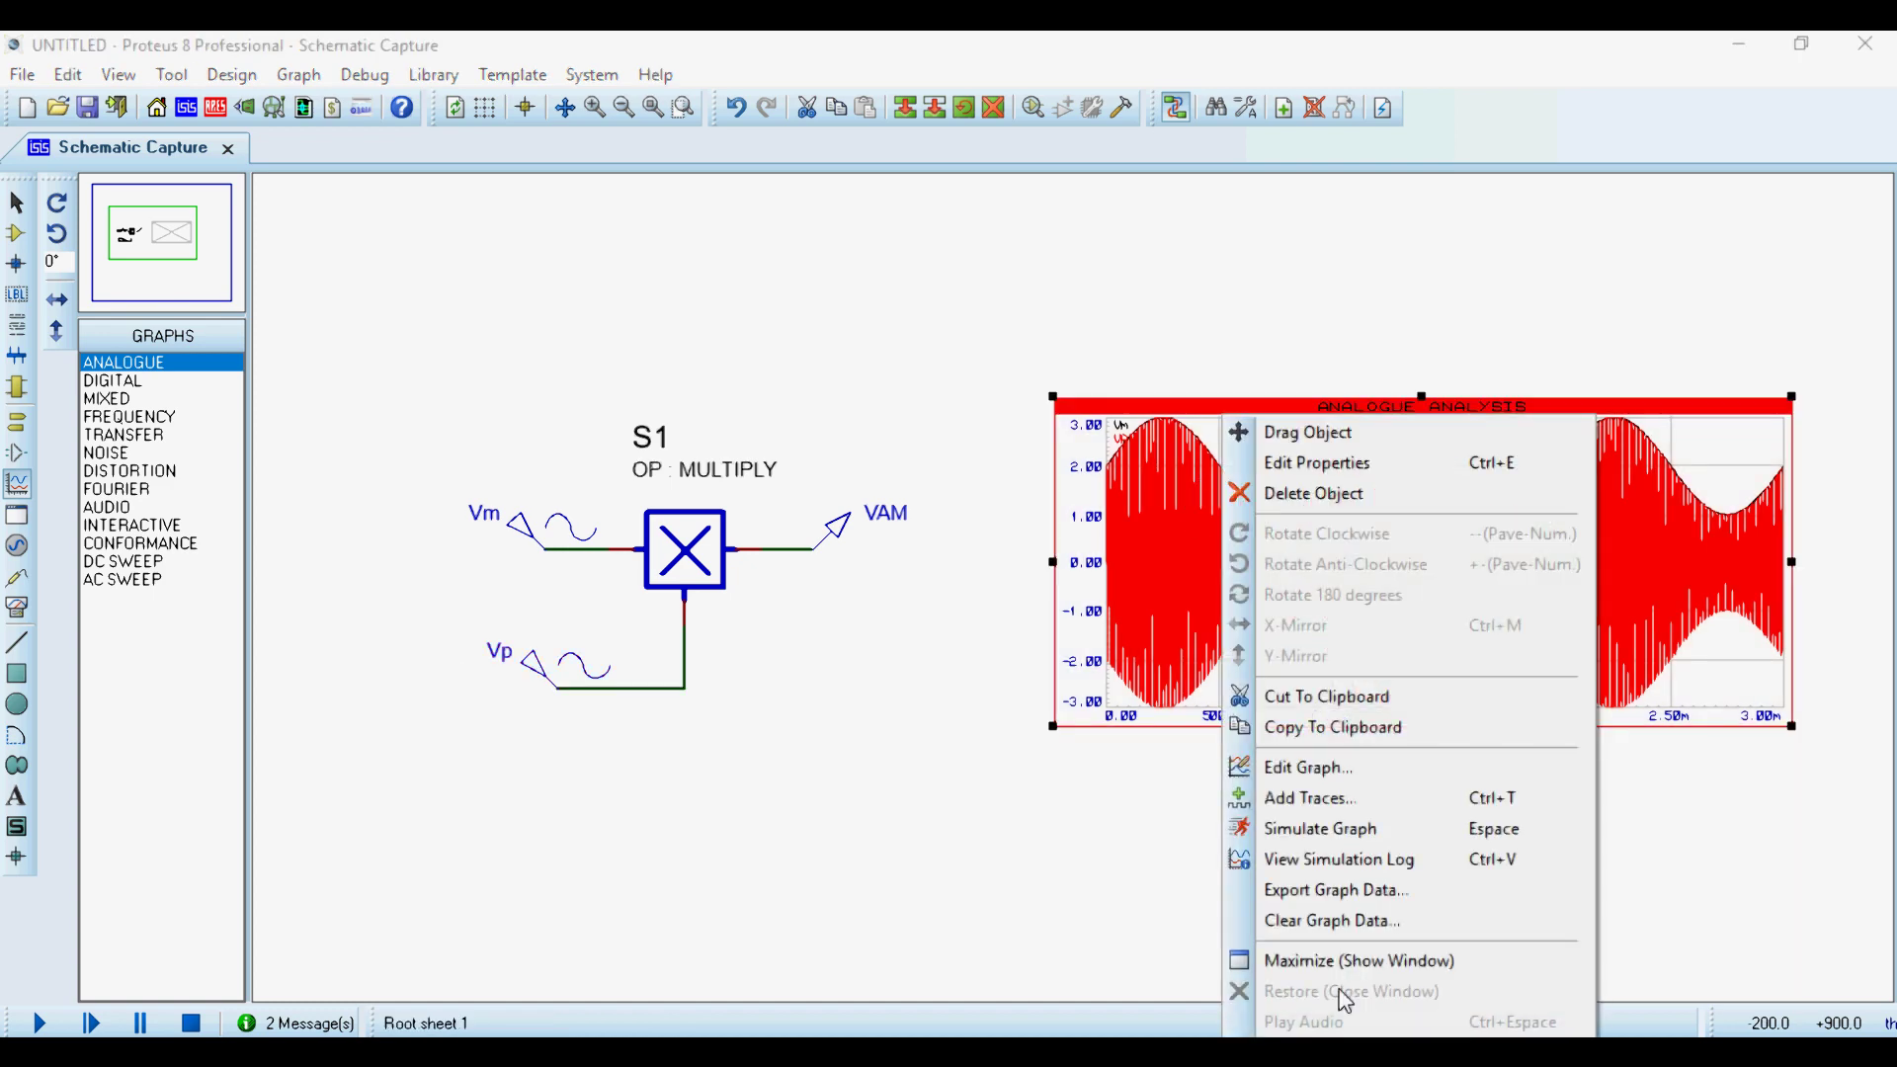
left_click(1383, 963)
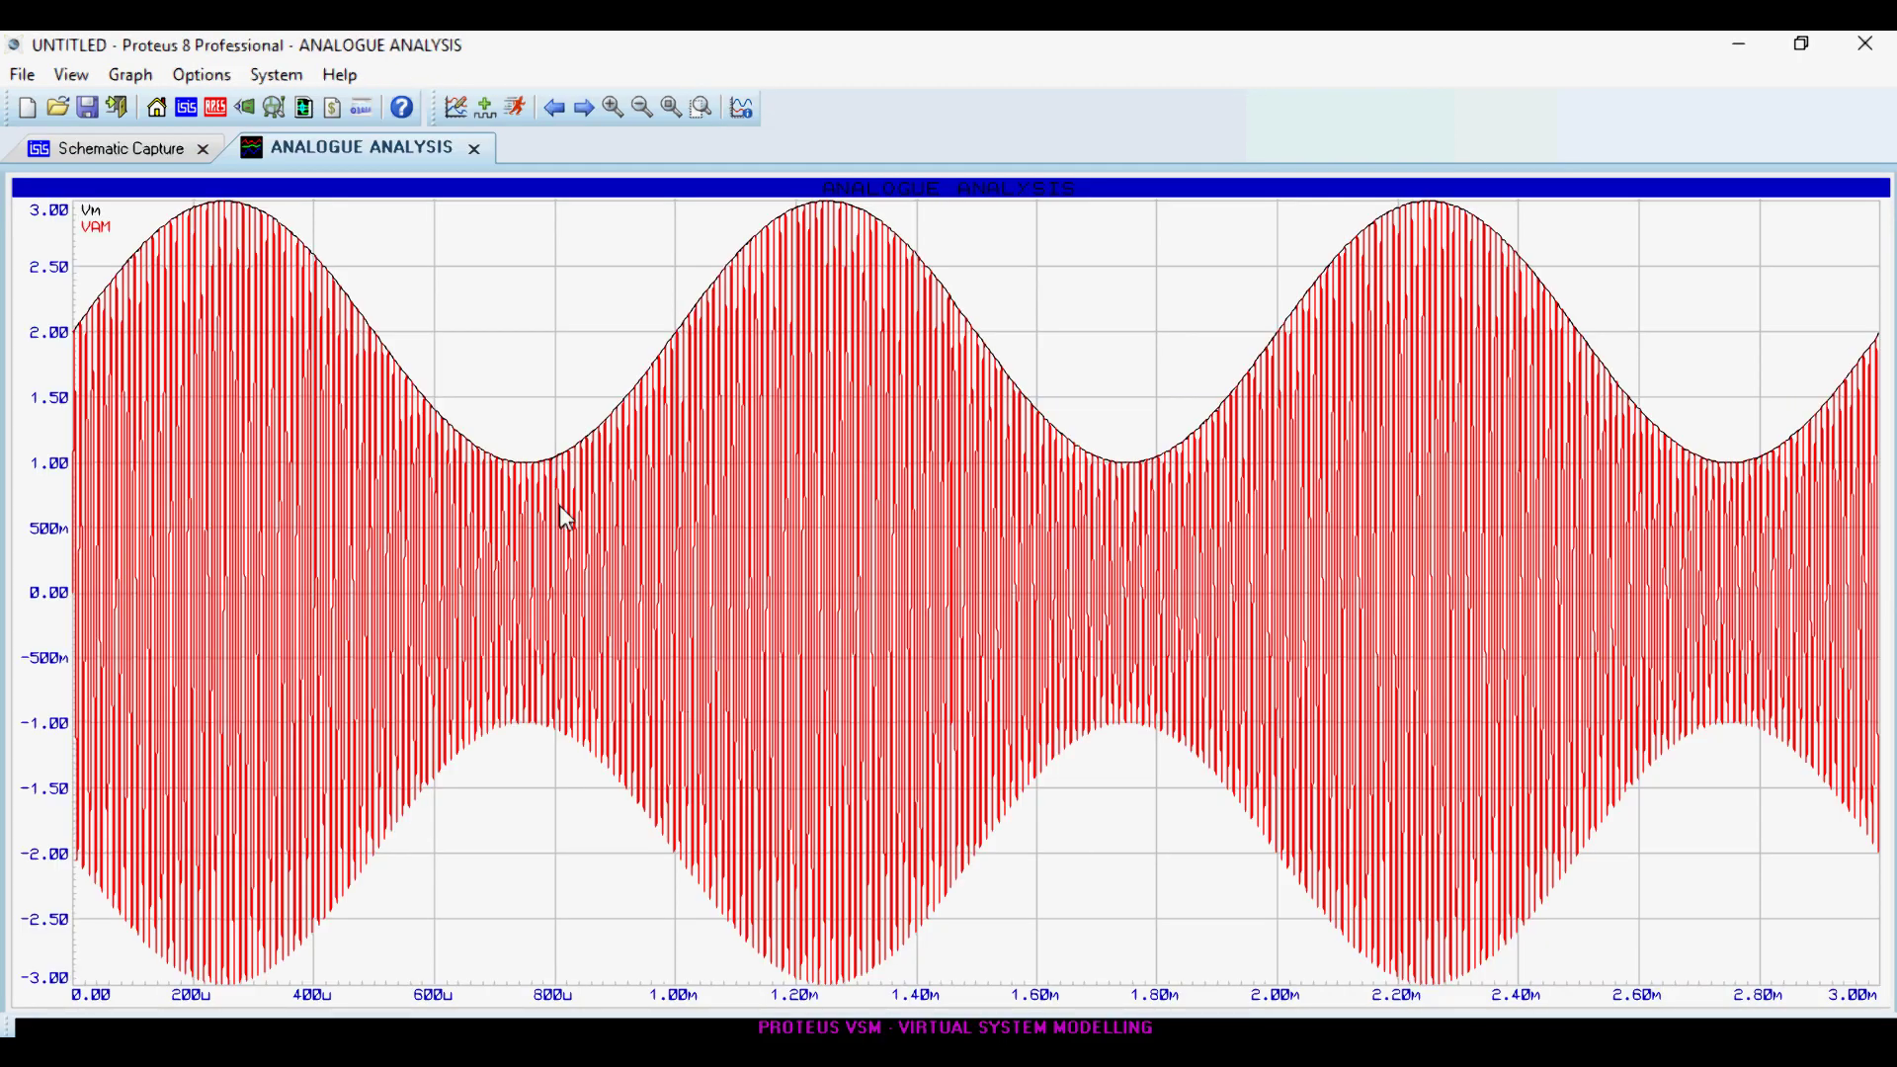
scroll(559, 506, "up", 2)
scroll(950, 594, "down", 2)
scroll(471, 550, "up", 1)
scroll(952, 598, "down", 1)
scroll(952, 588, "up", 3)
scroll(951, 593, "down", 3)
left_click(475, 150)
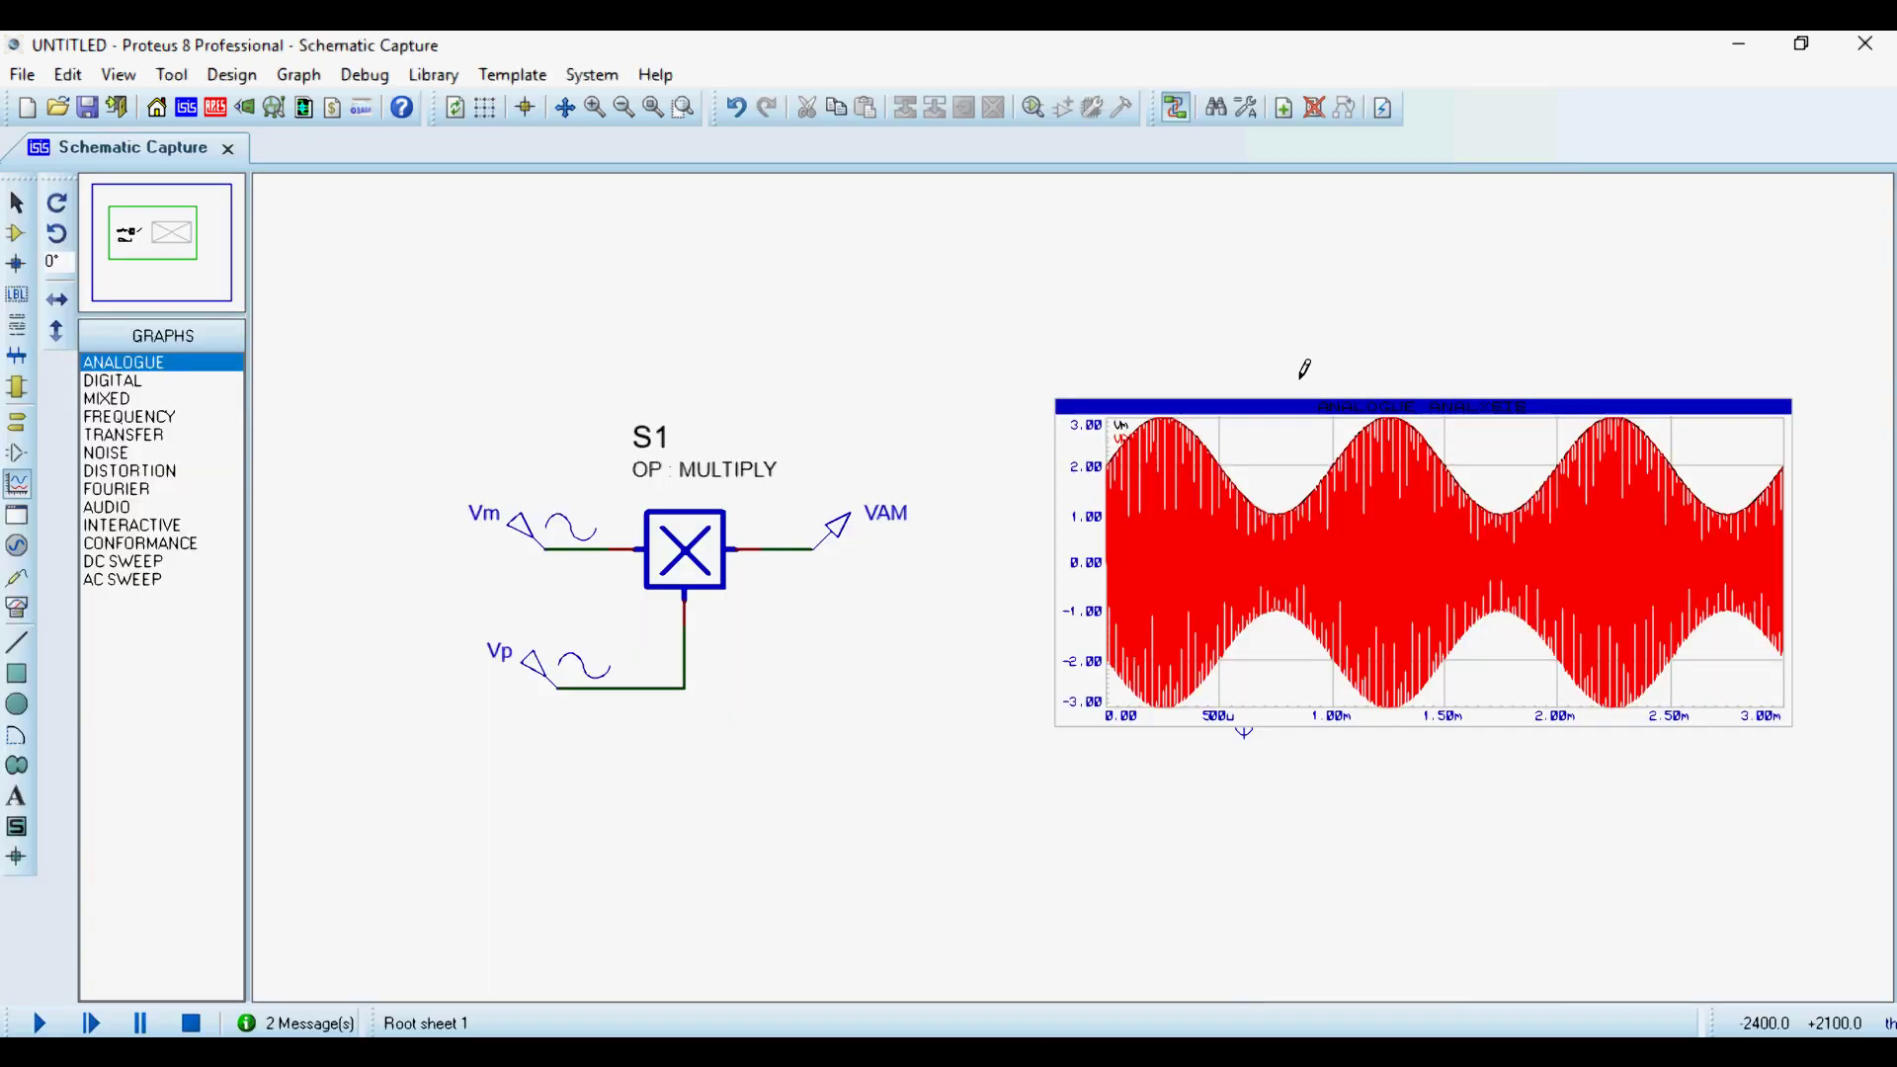
Move the analogue graph up and slightly left, clear of the sheet's origin marker.
left_click(1535, 597)
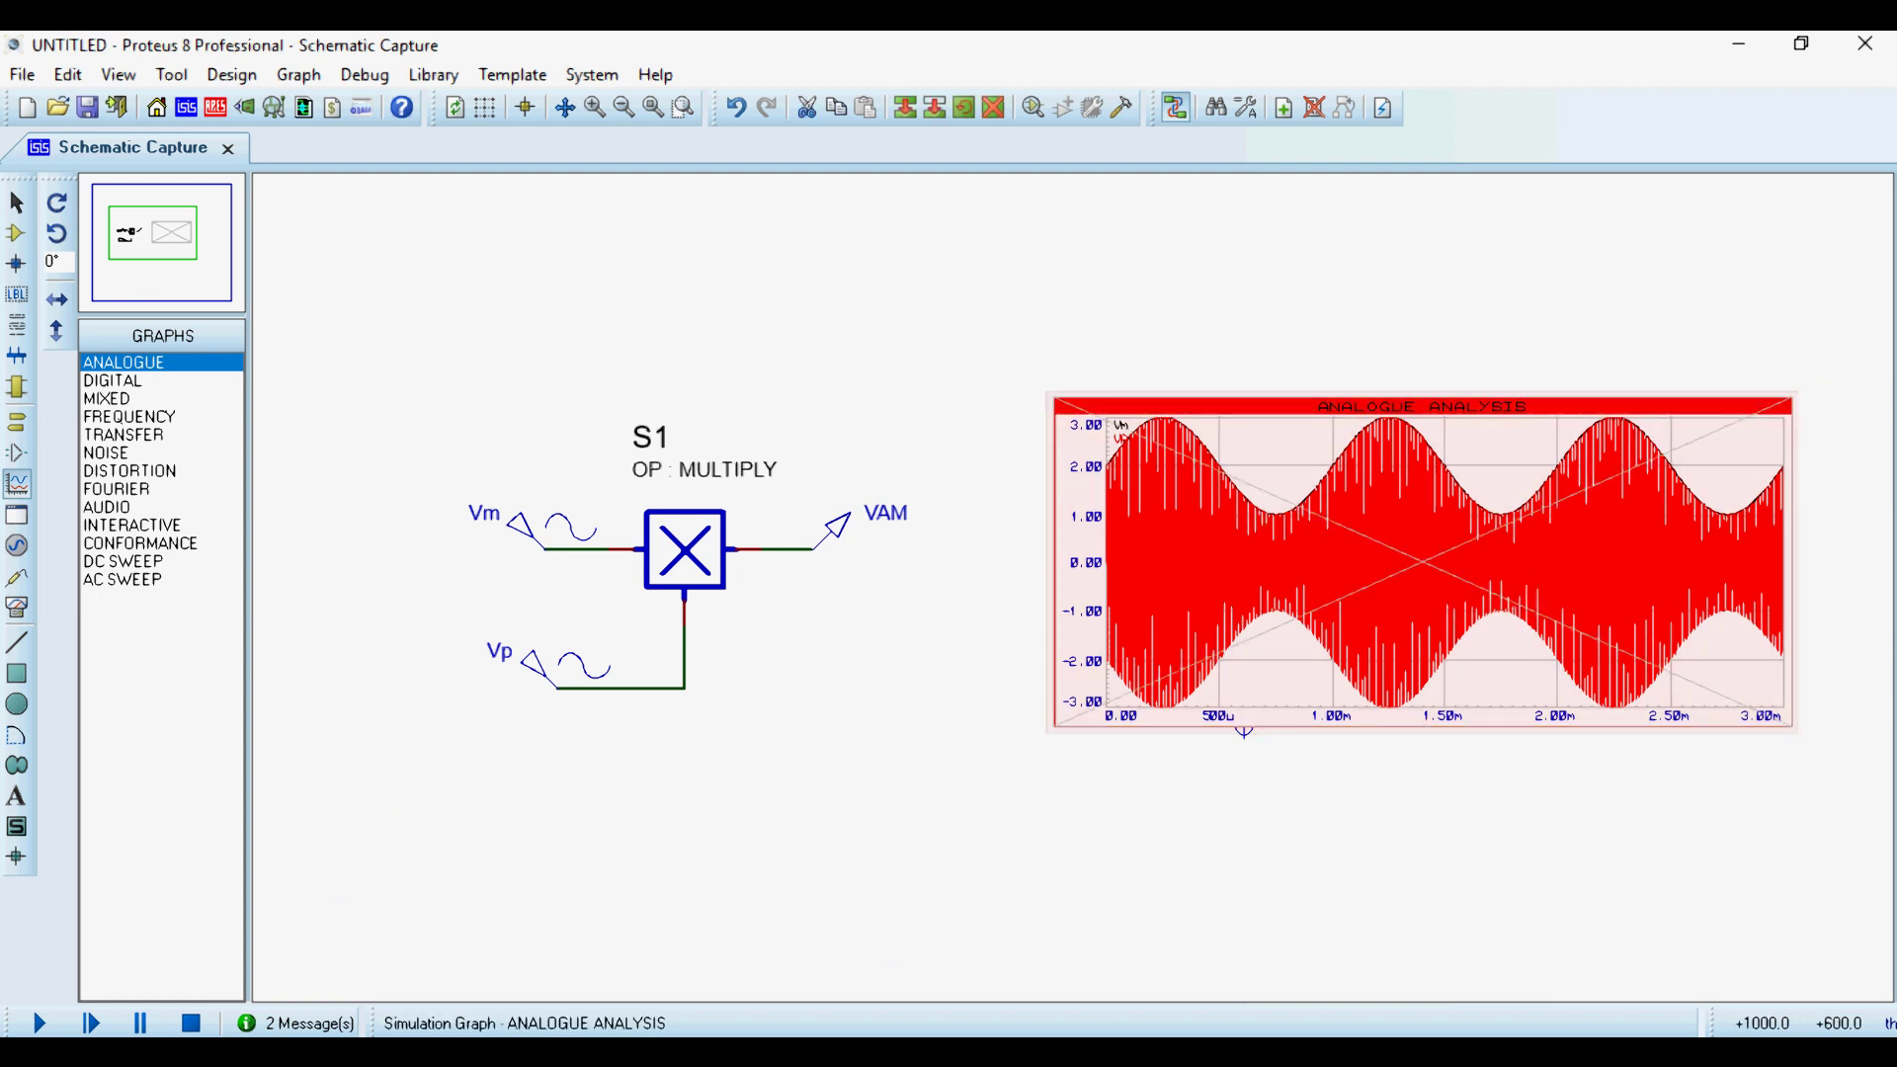
left_click_drag(1537, 603, 1442, 411)
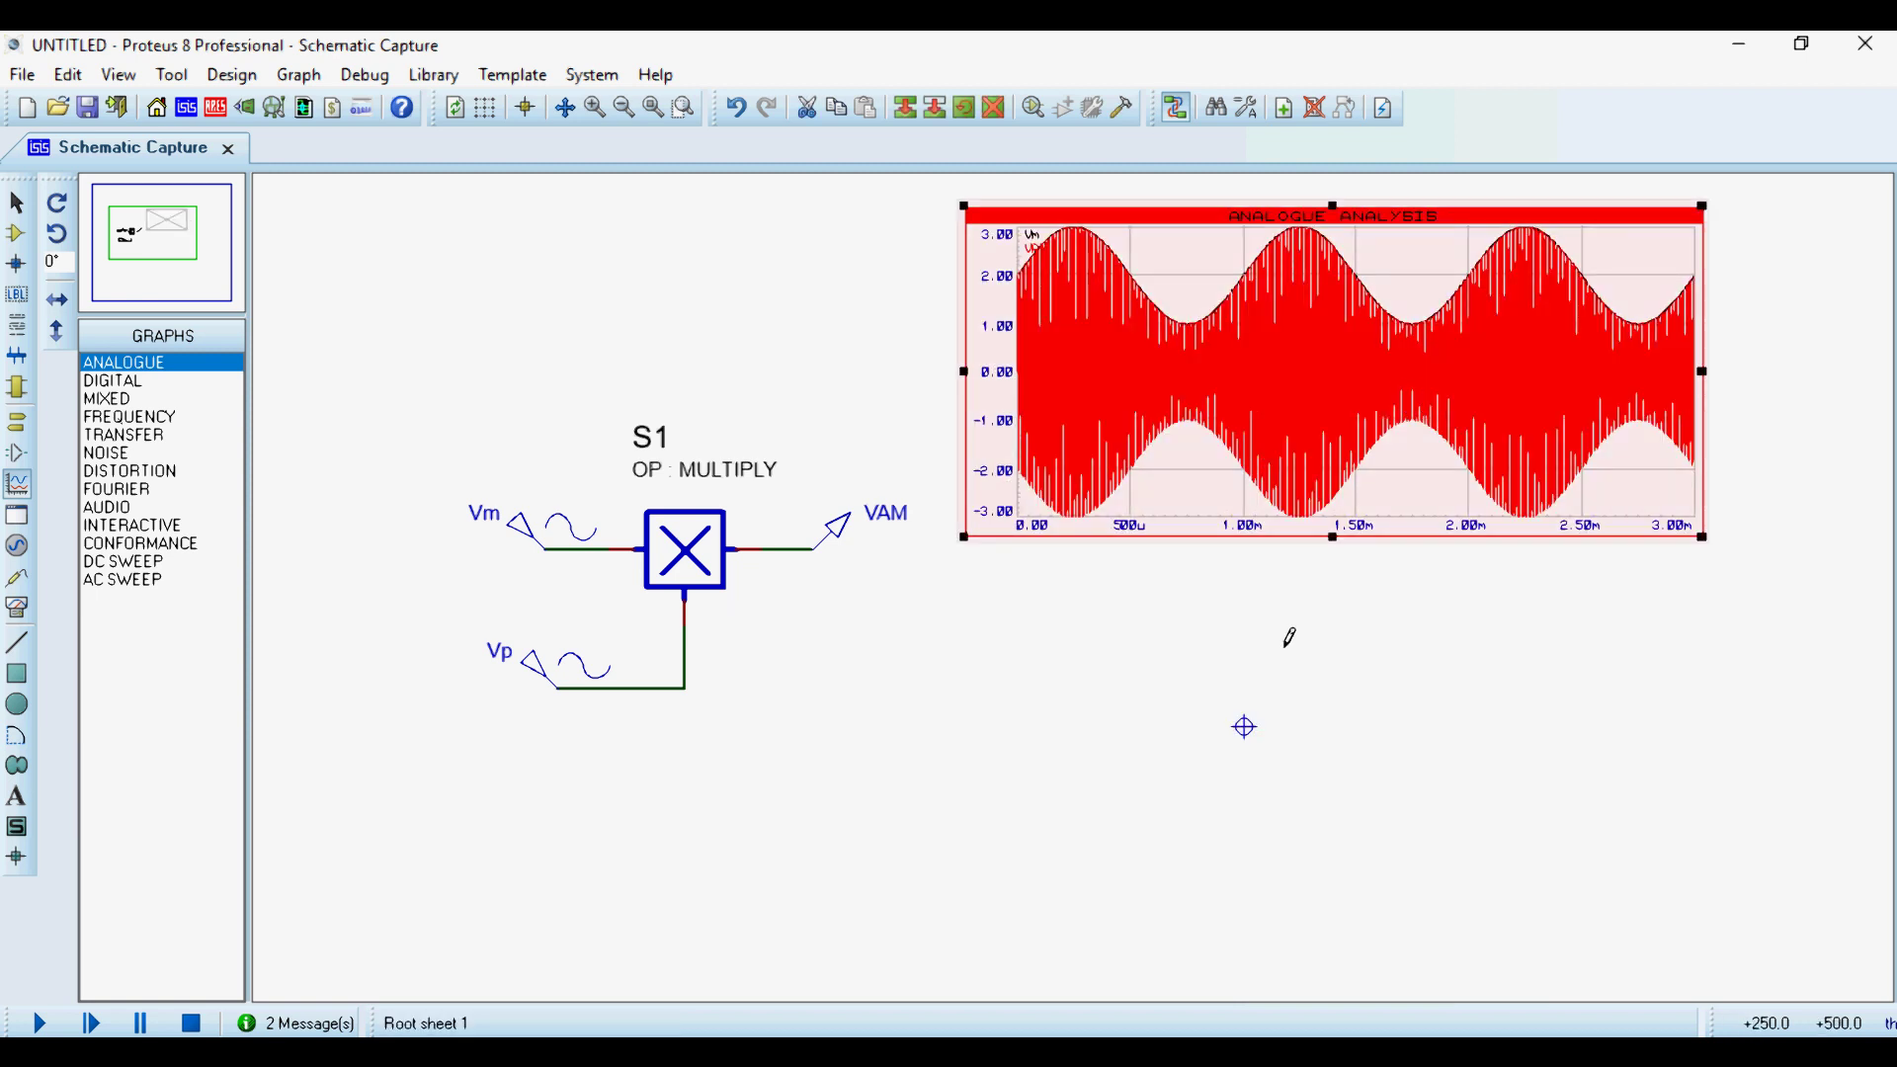
left_click(1279, 650)
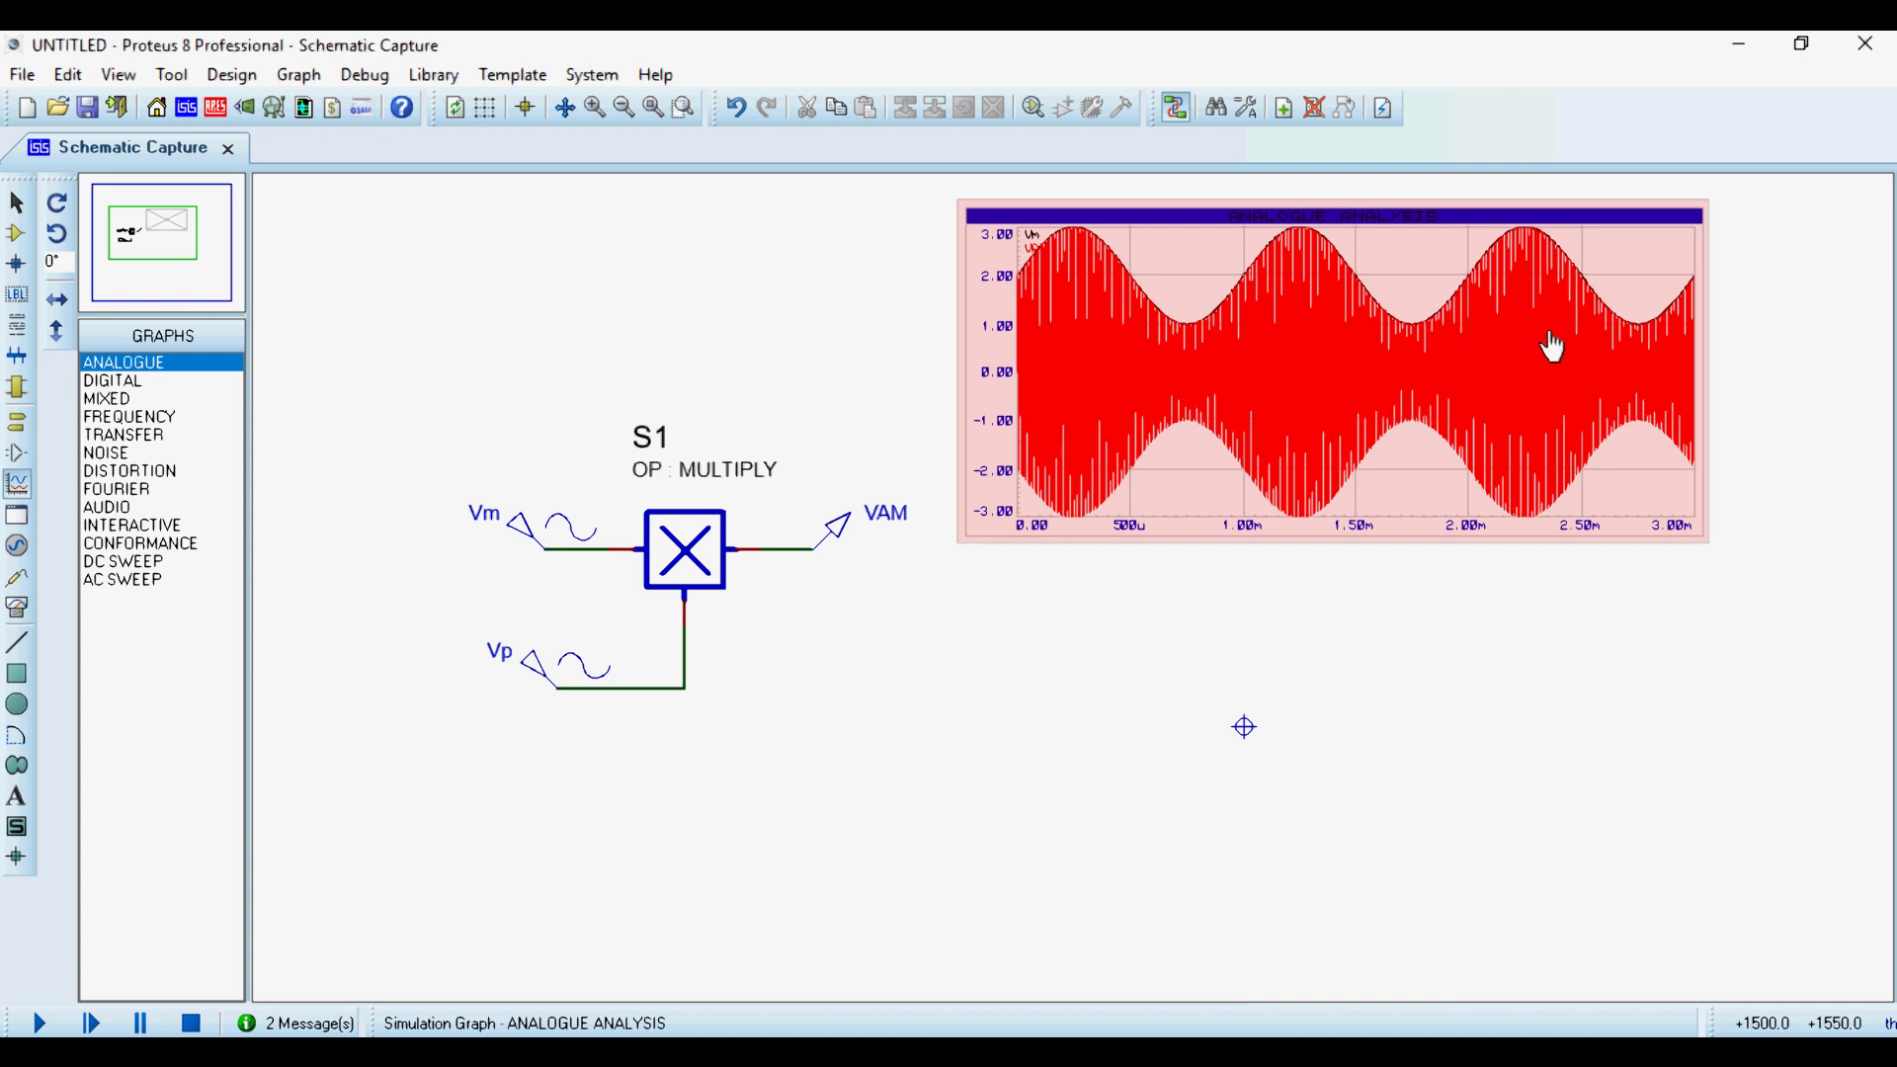
left_click(538, 541)
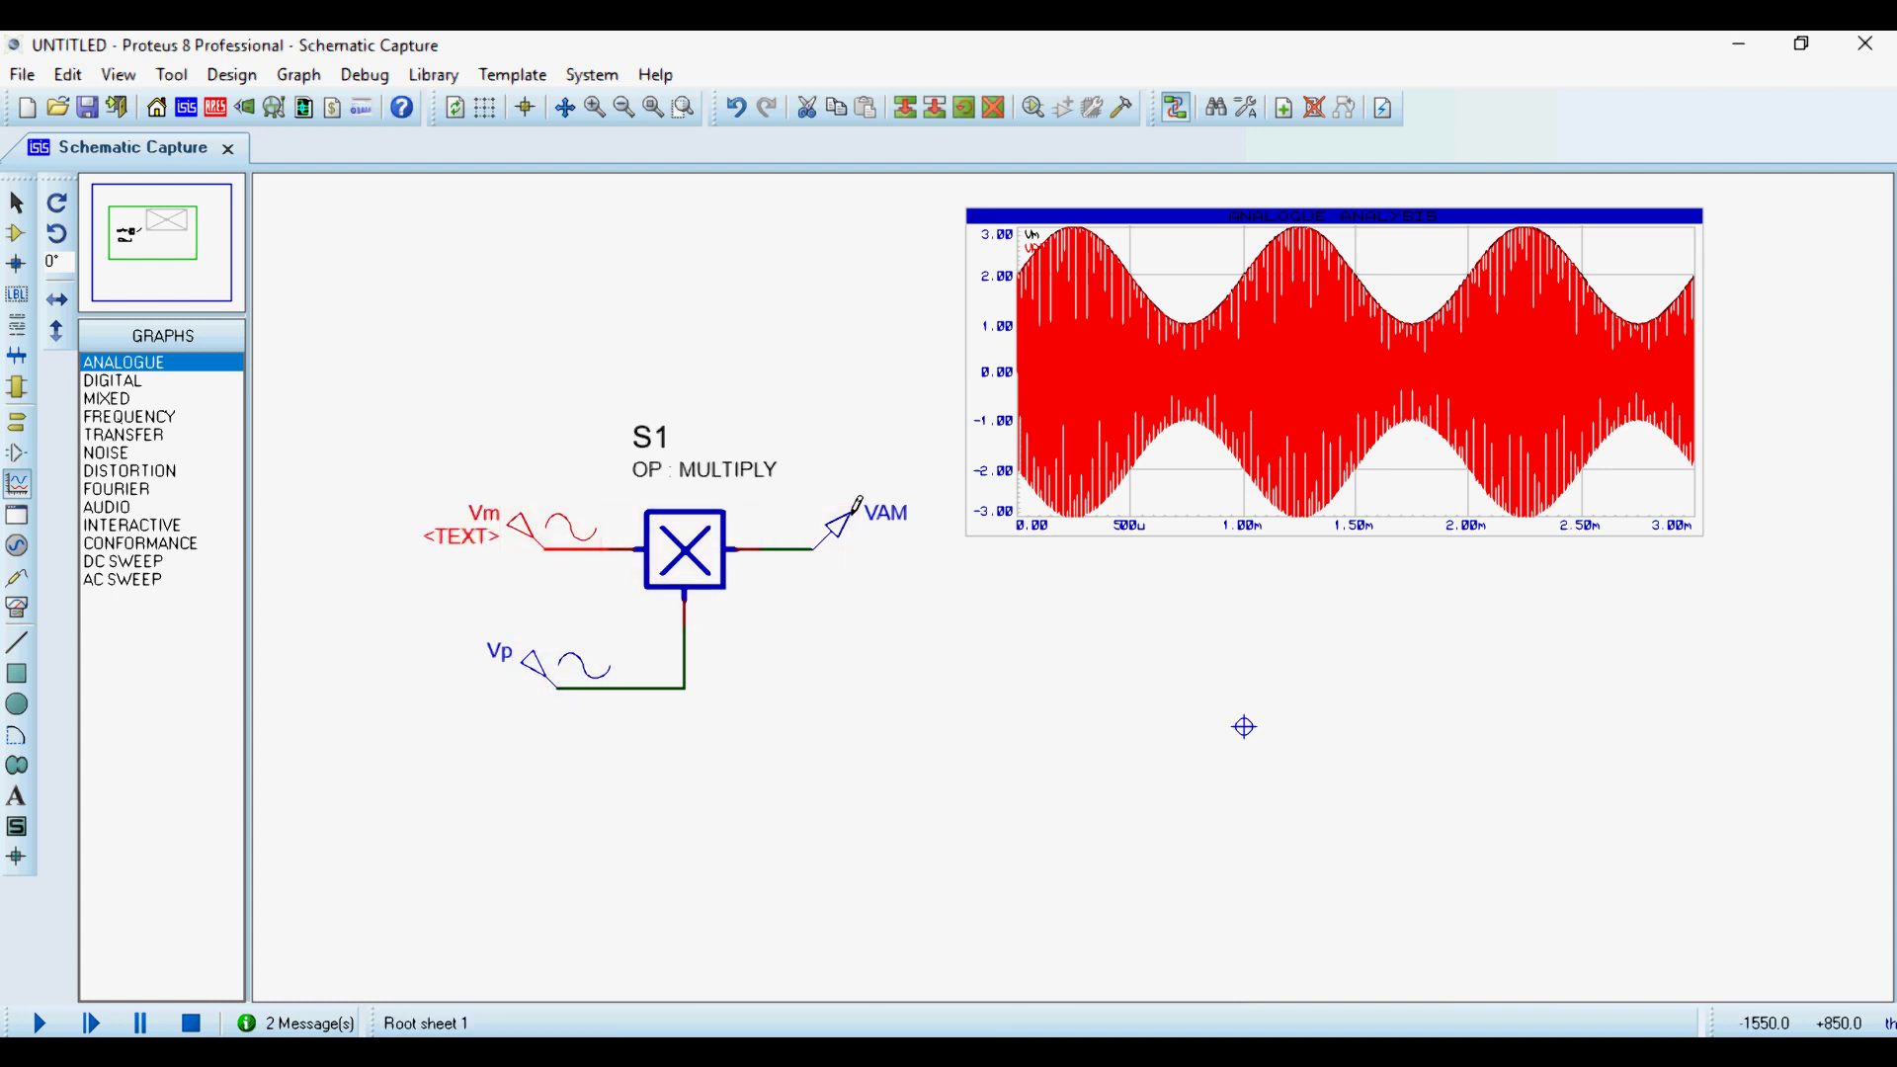
left_click(444, 677)
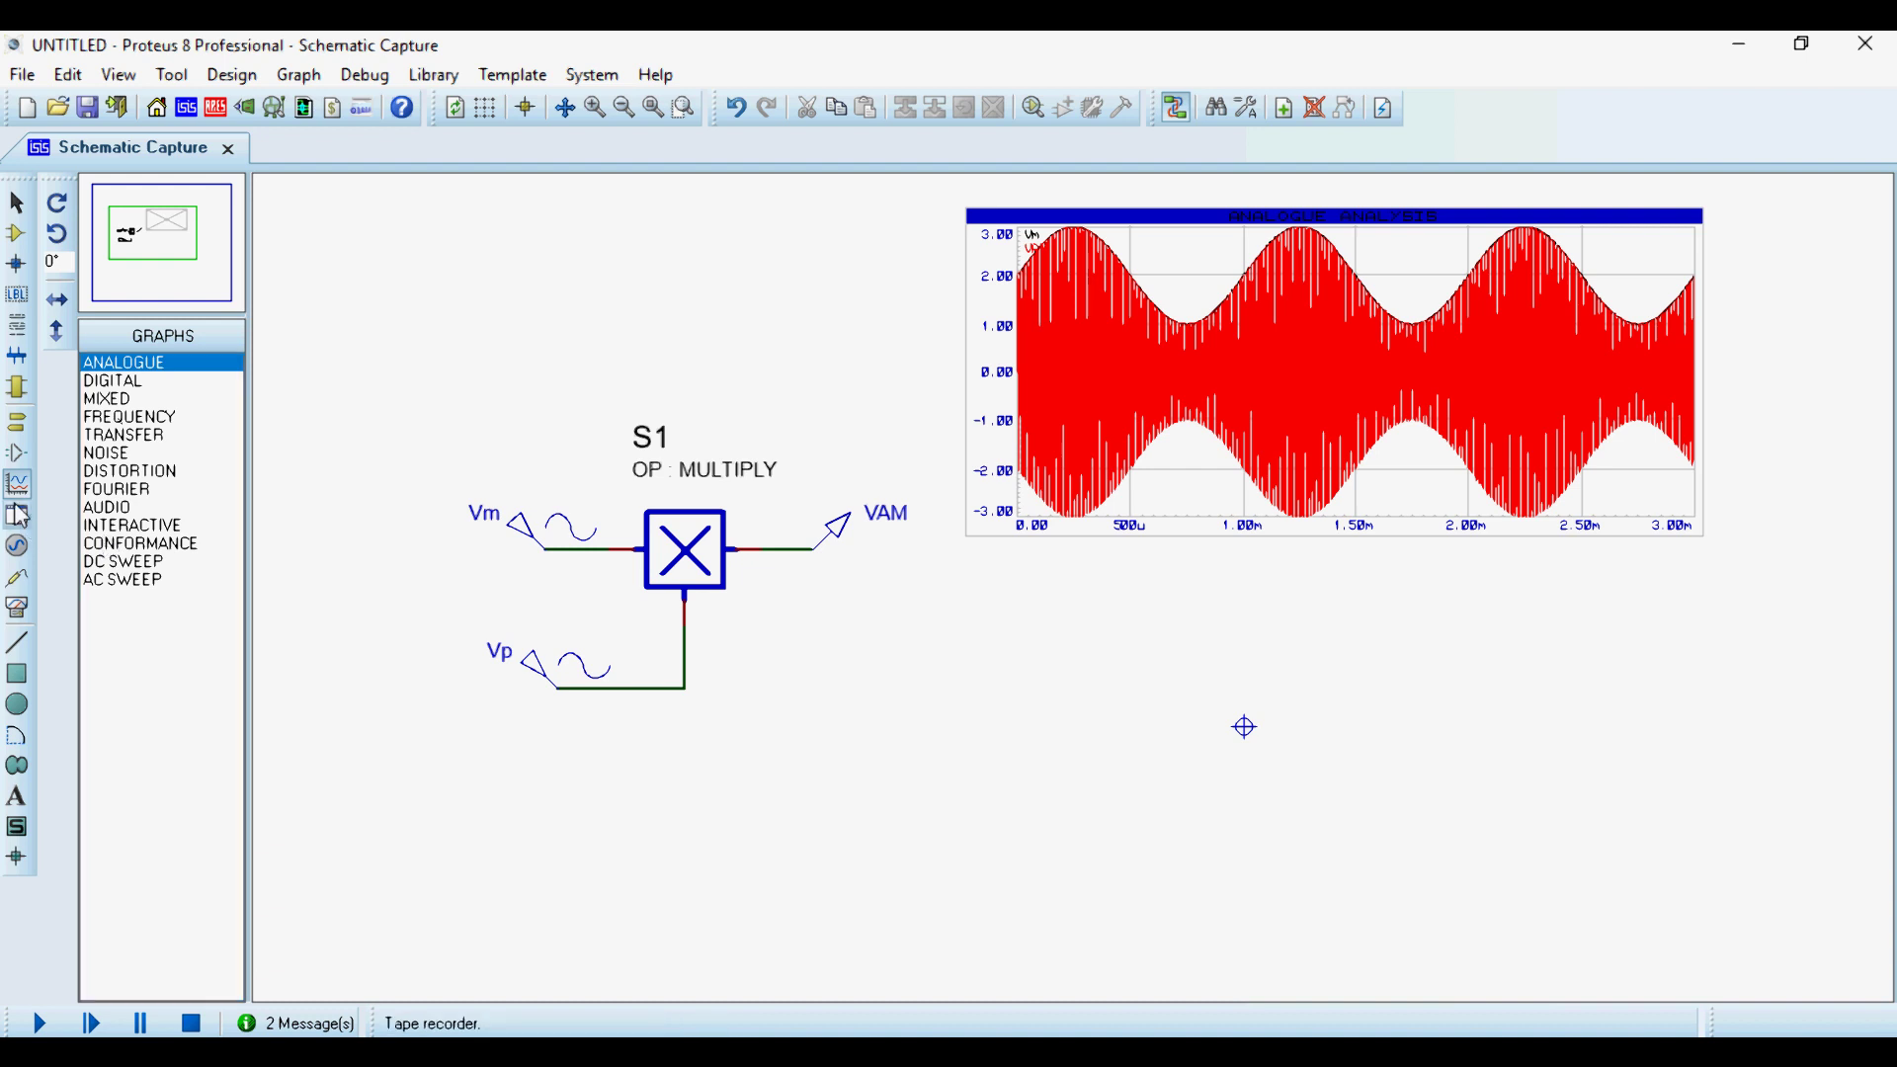
Place a Fourier graph directly below the analogue graph, matching its width, and set its maximum frequency to 500k Hz.
left_click(111, 489)
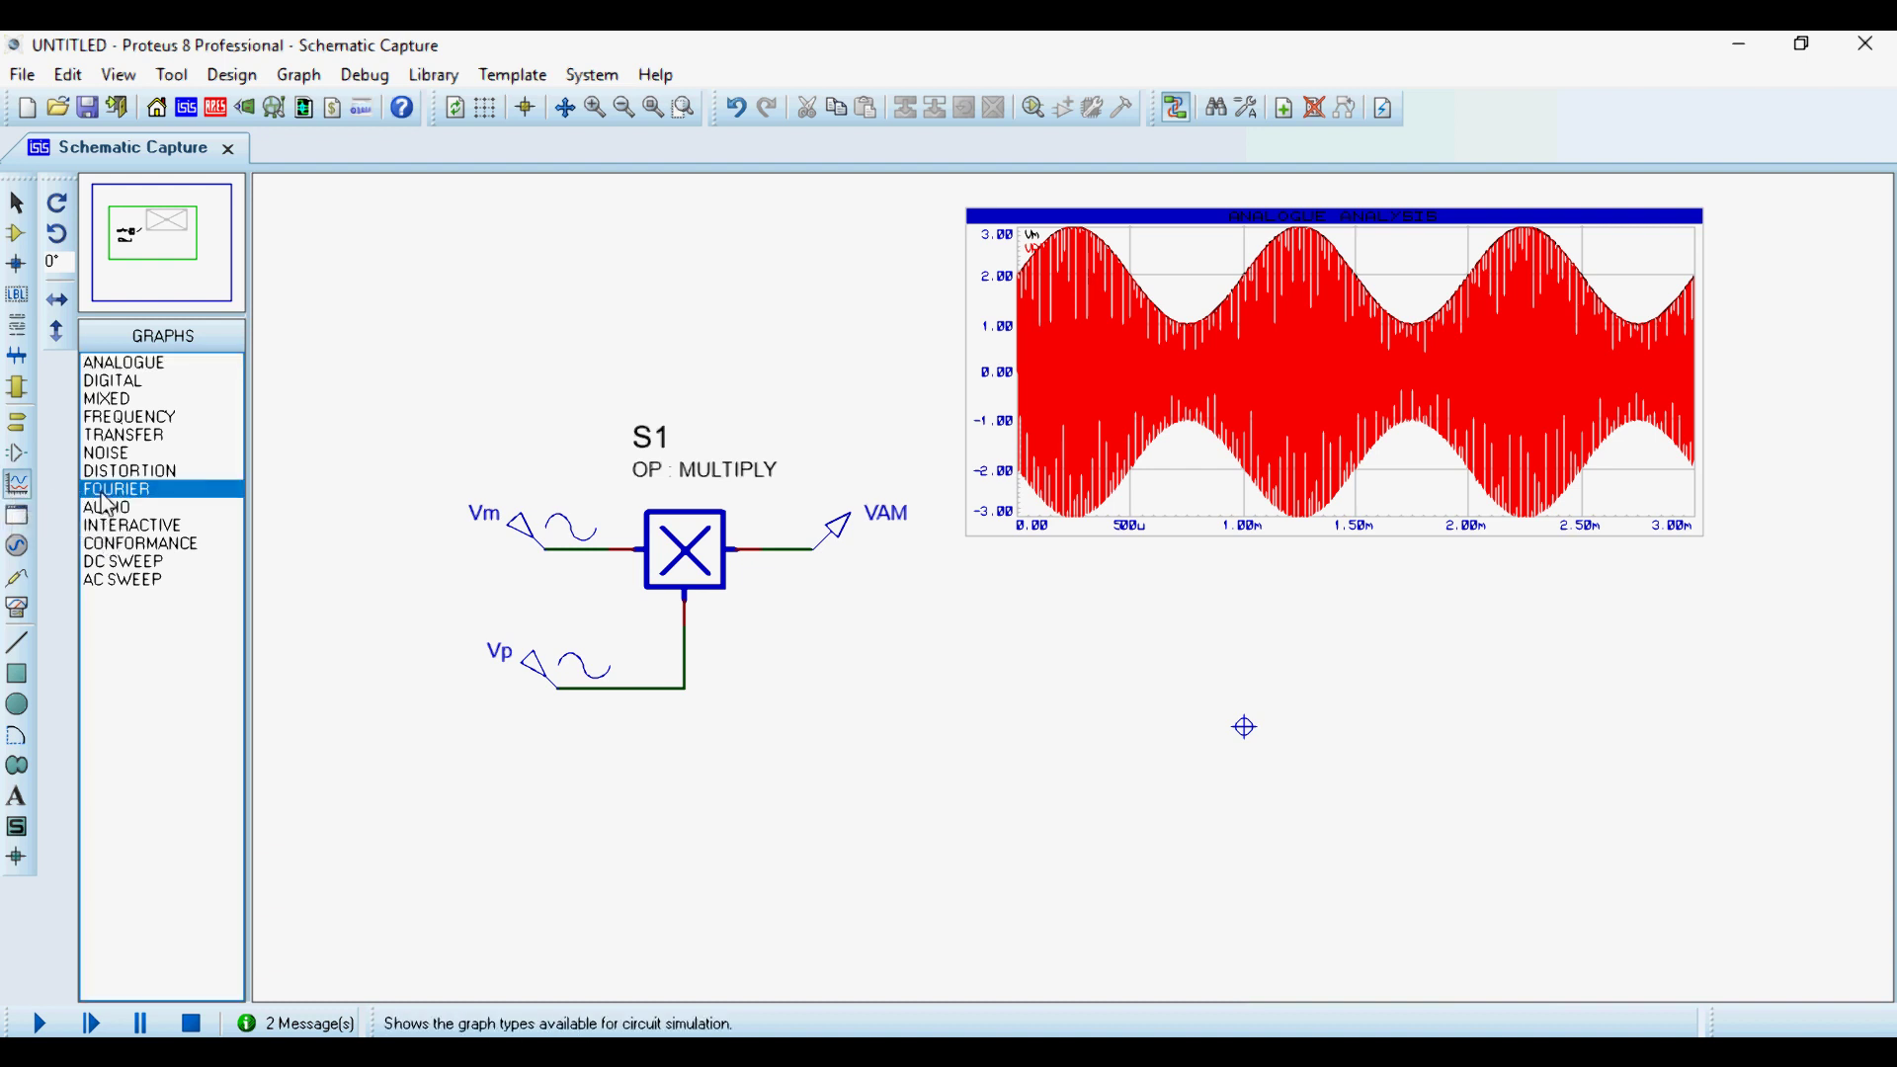
mouse_move(973, 545)
left_mouse_down()
mouse_move(1676, 877)
mouse_move(1761, 880)
mouse_move(1698, 876)
left_mouse_up()
double_click(1403, 706)
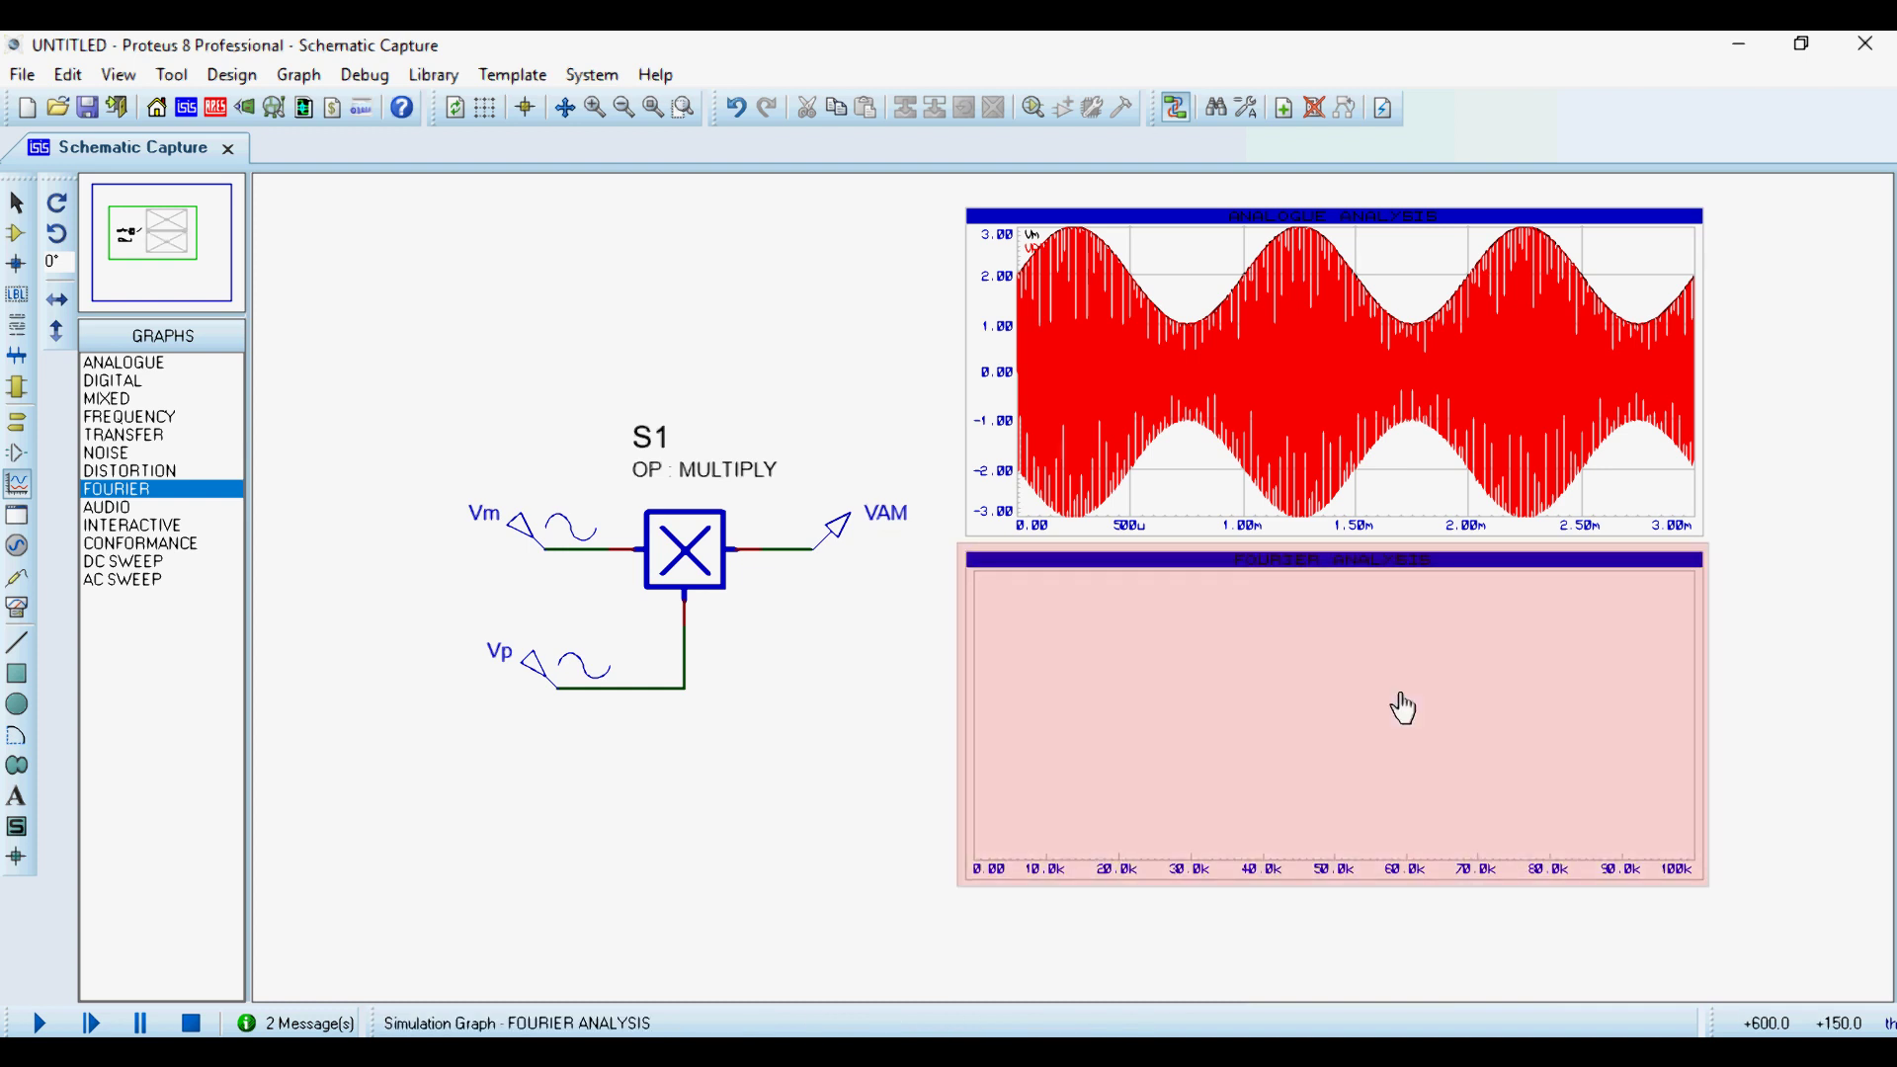
left_click(722, 432)
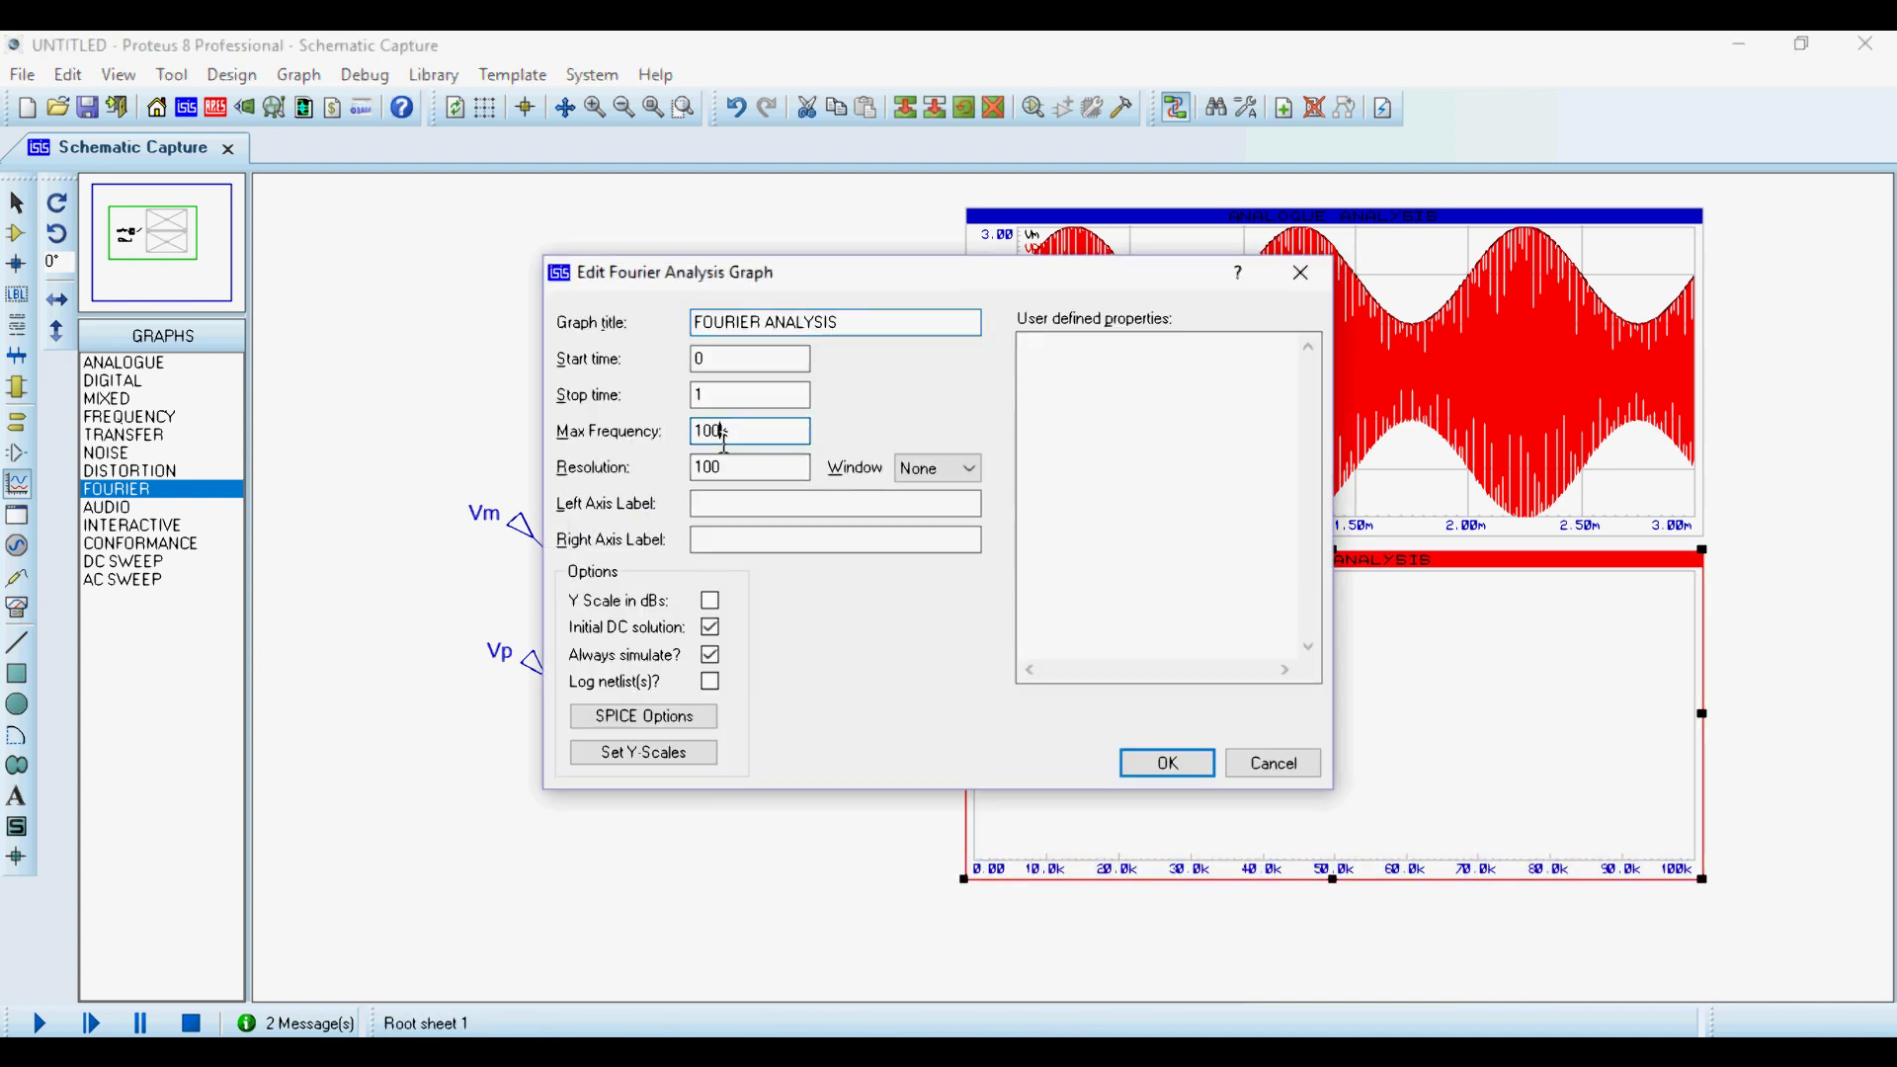
left_click_drag(945, 281, 1363, 357)
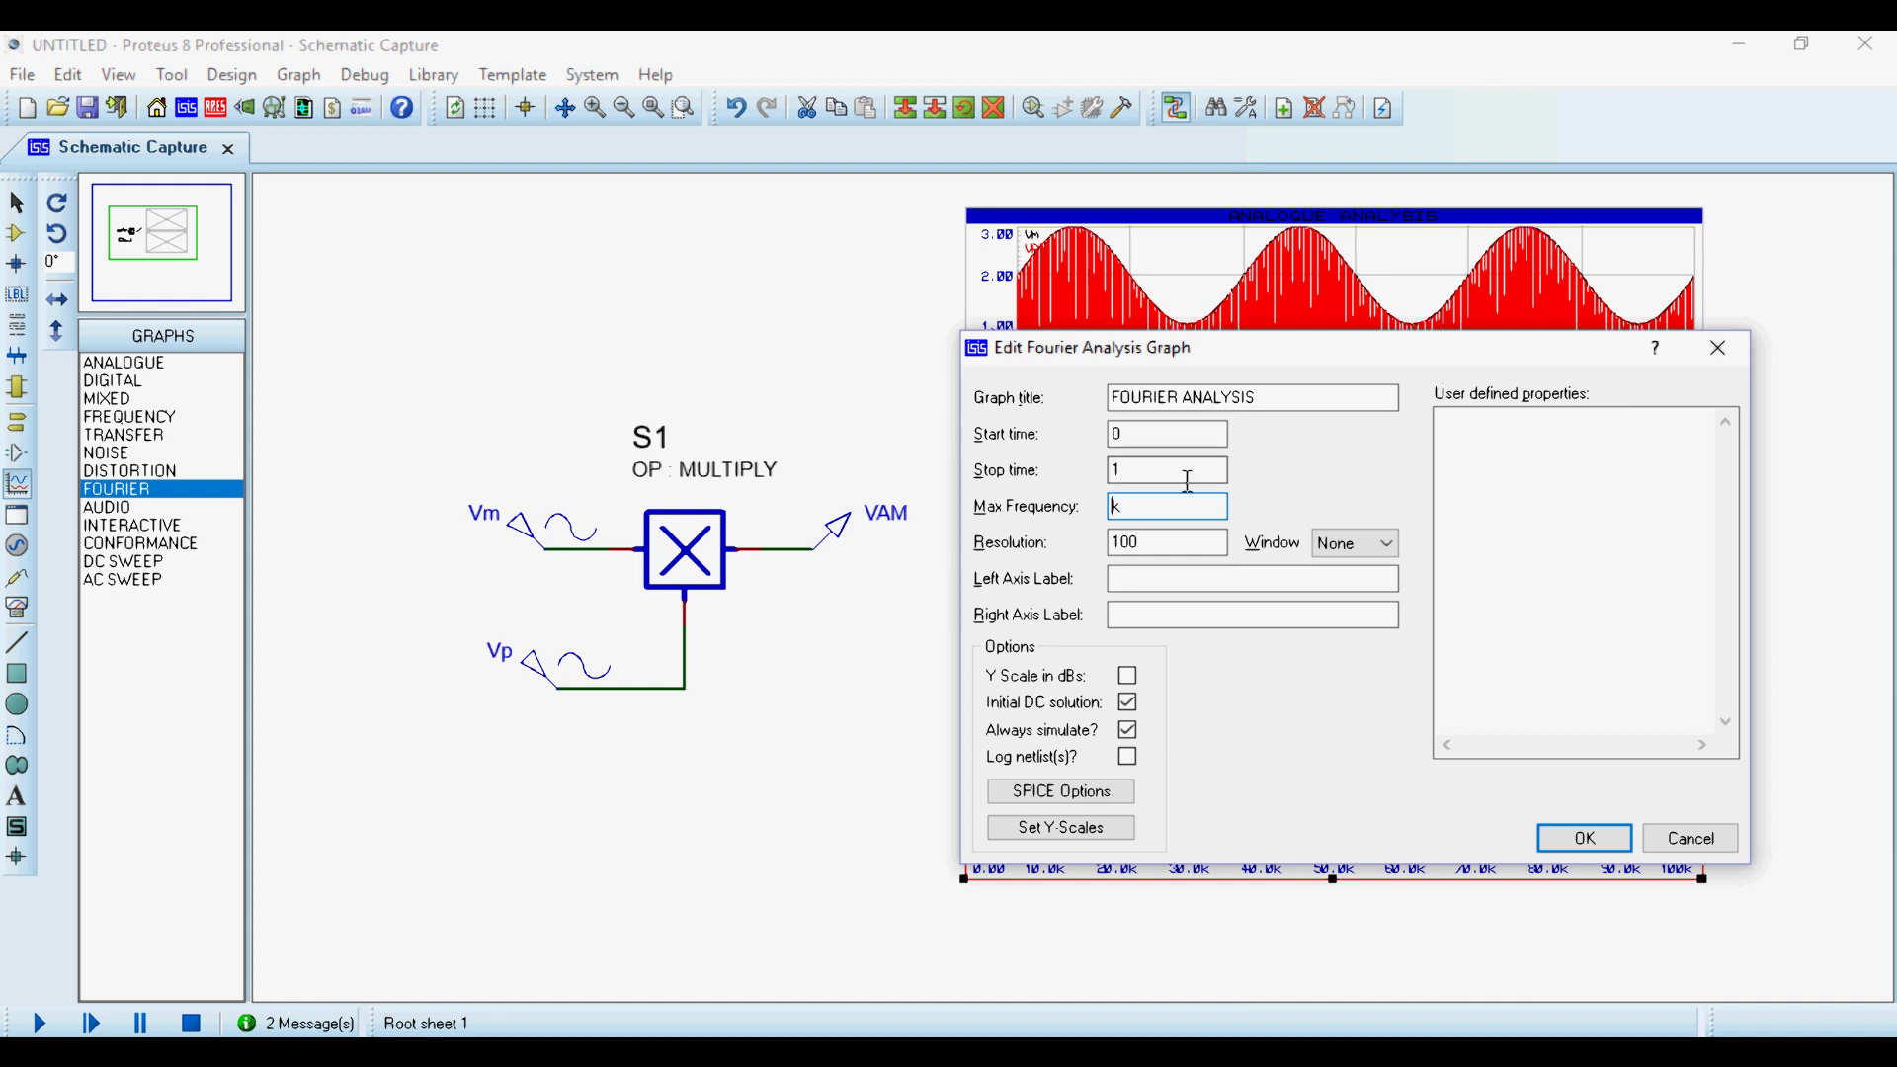
type("500")
left_click(1114, 469)
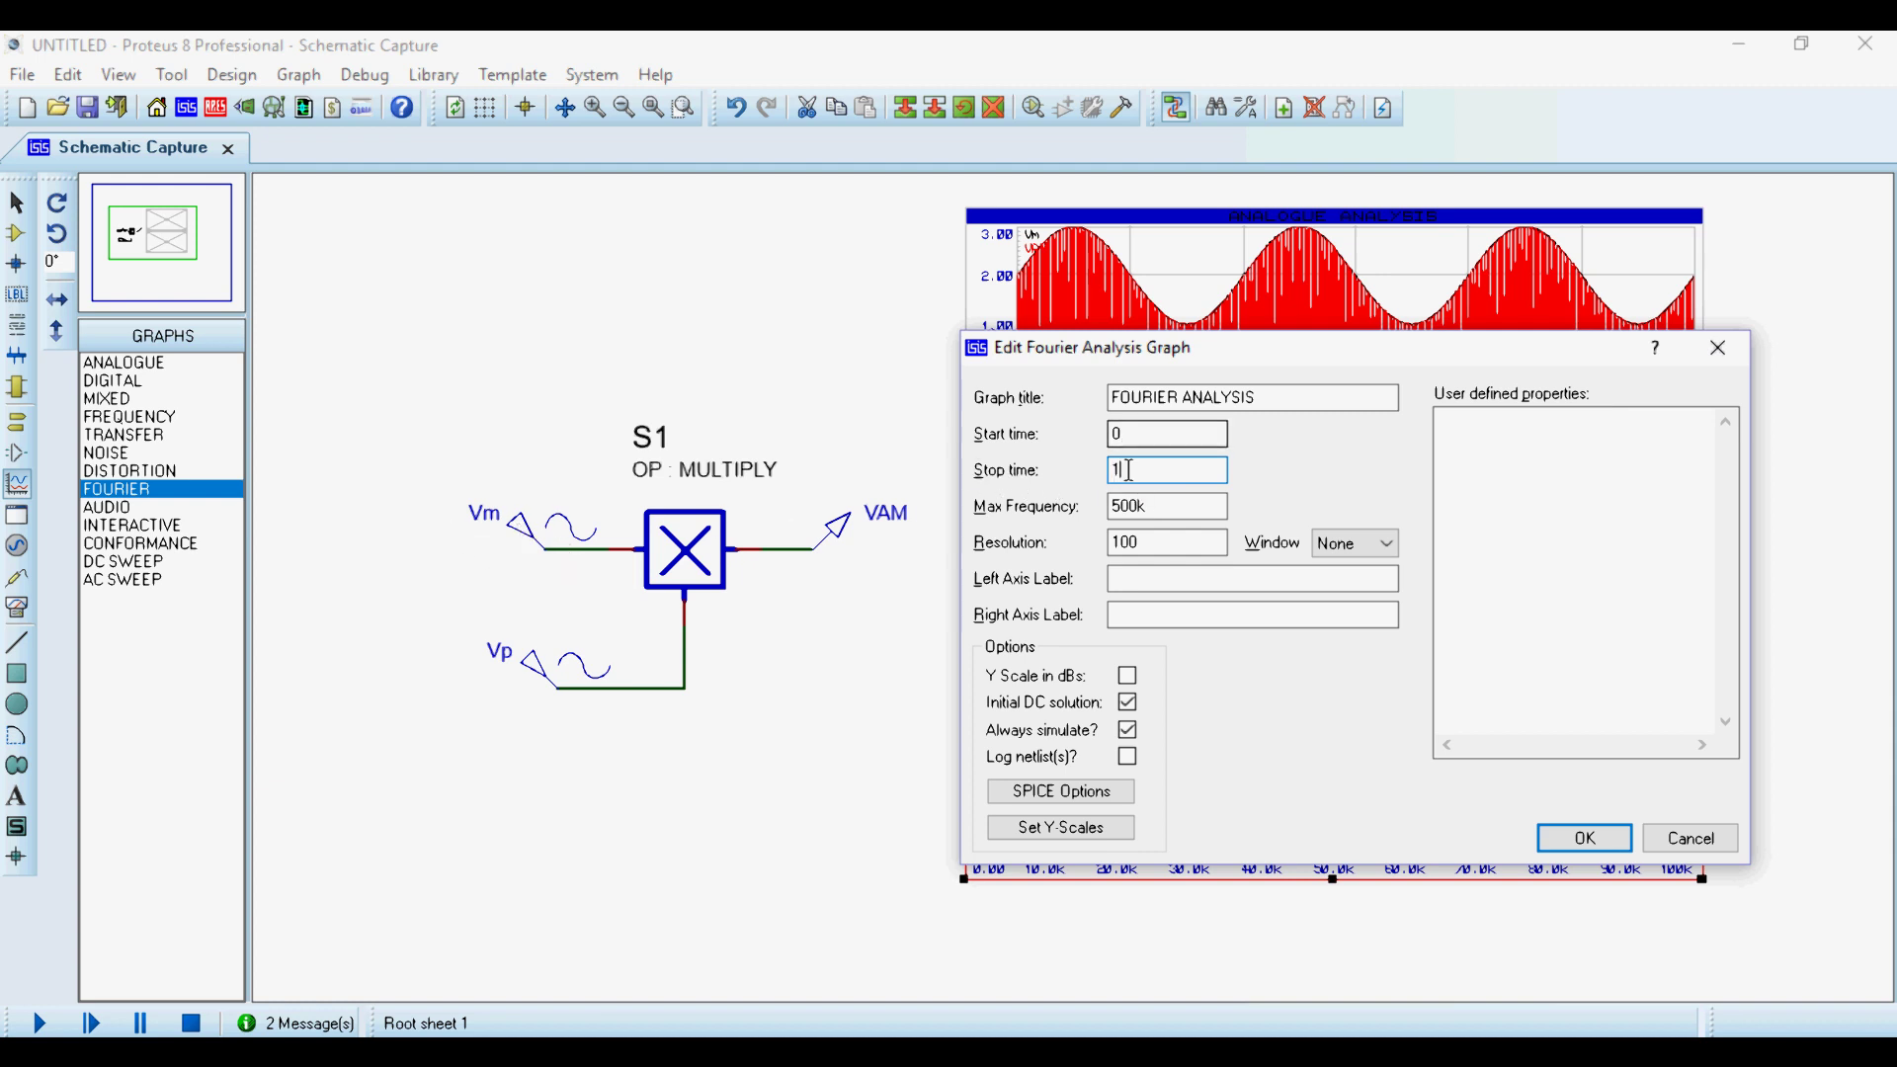
left_click(1137, 543)
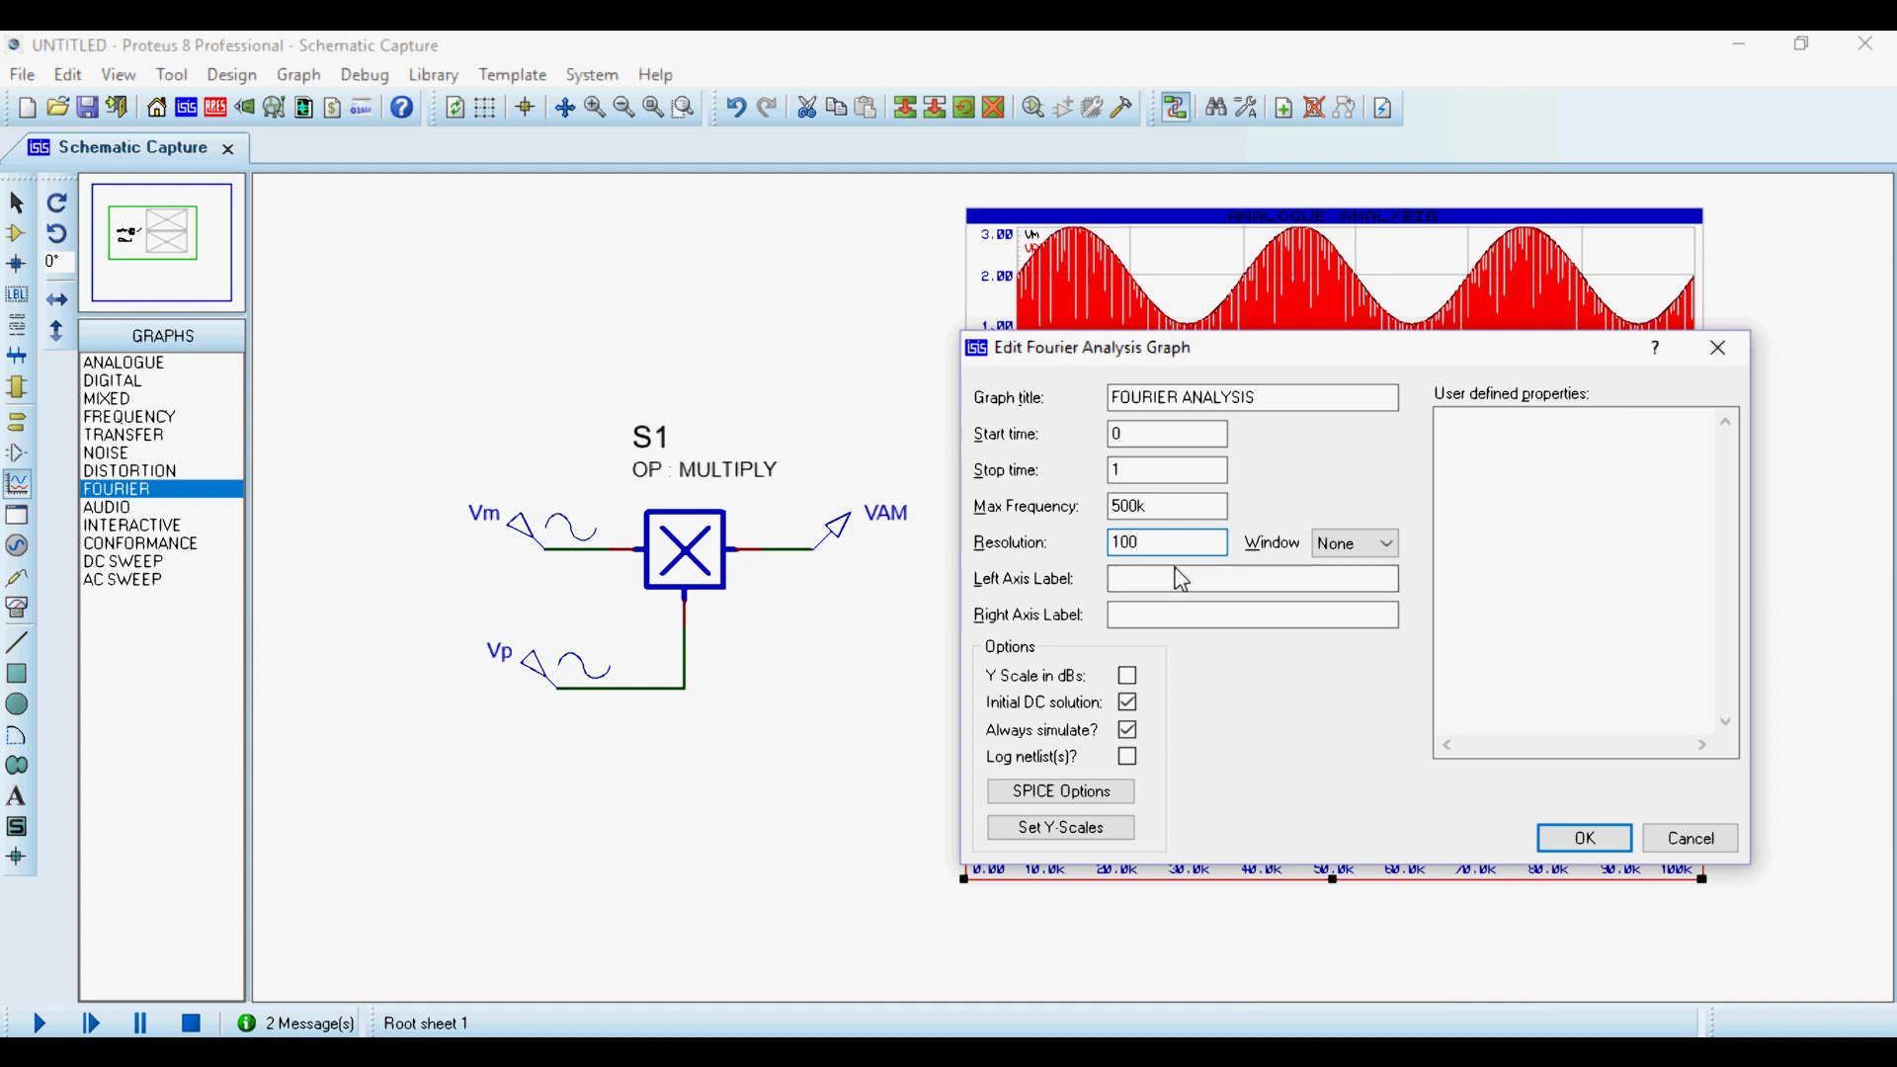
left_click(1586, 839)
Add the VAM probe as a trace on the Fourier graph and simulate it.
left_click(1245, 634)
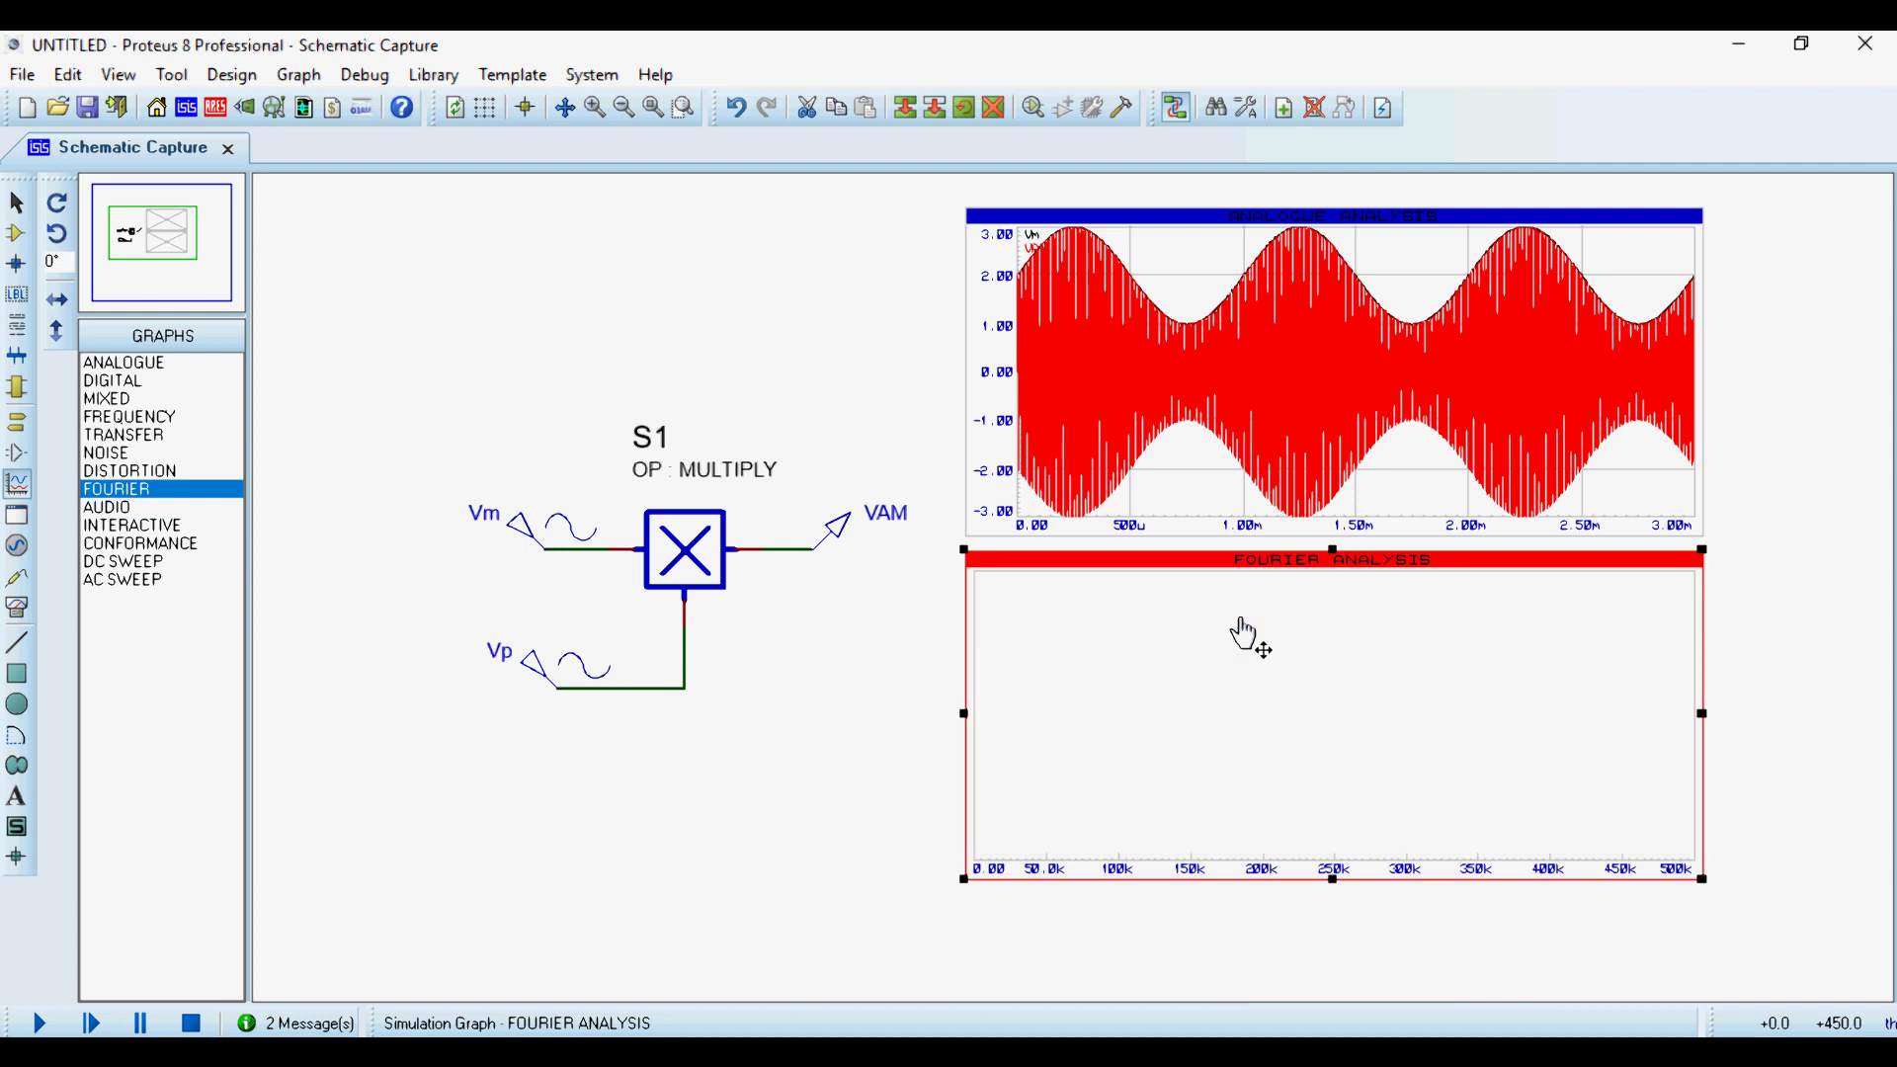
key("ctrl+t")
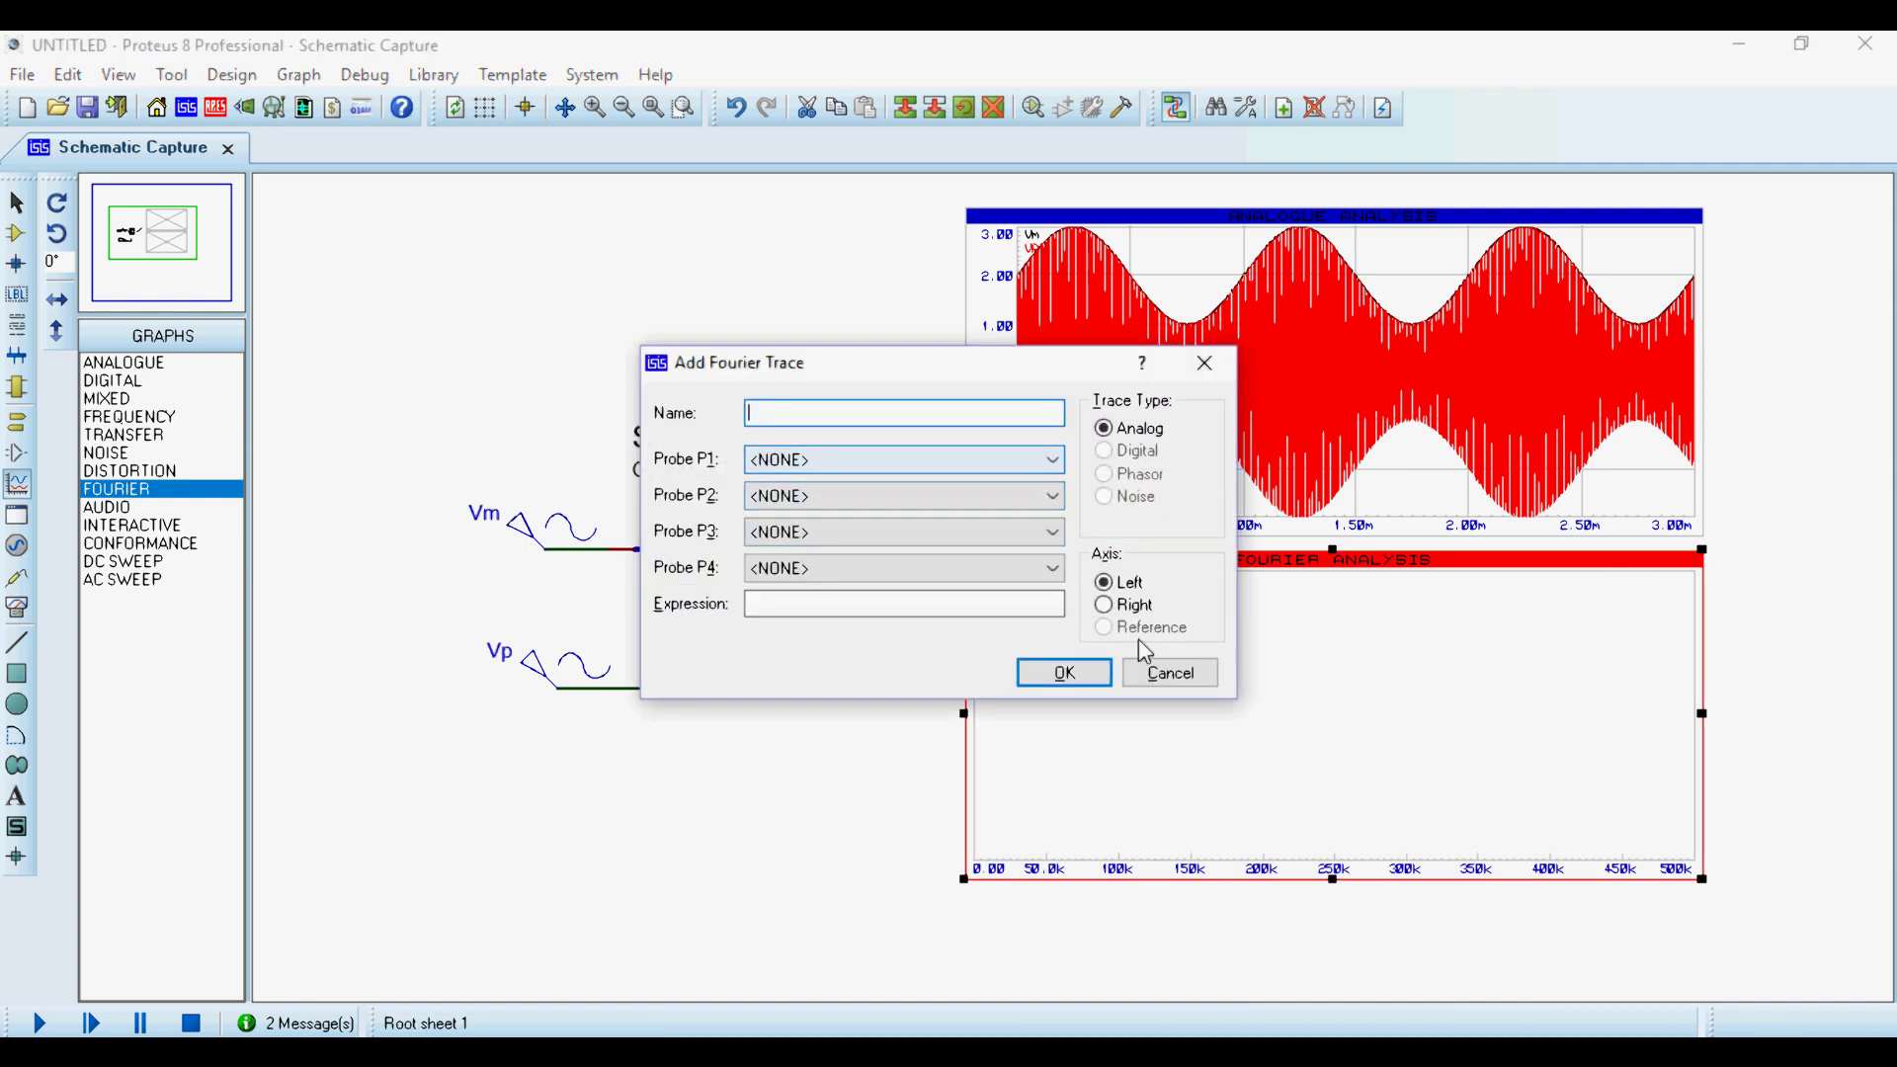
left_click(828, 460)
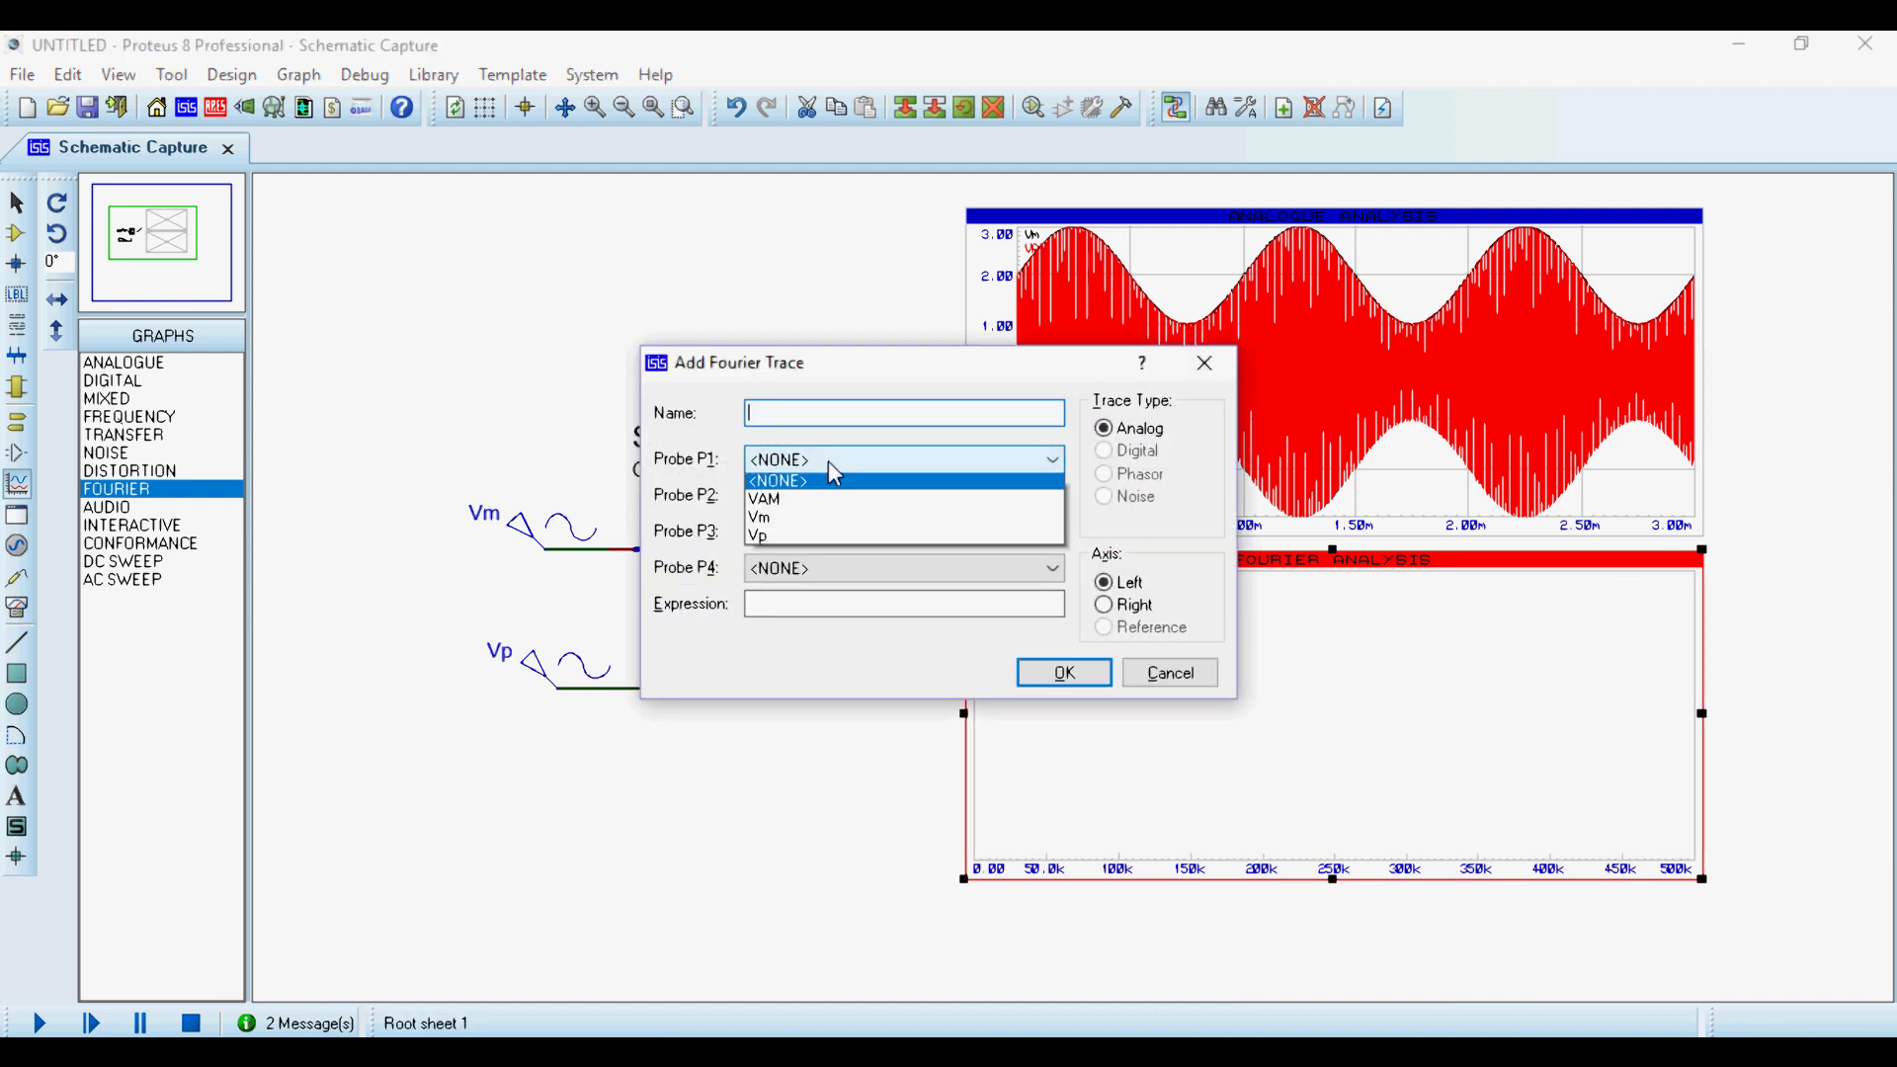
left_click(795, 504)
left_click(1065, 673)
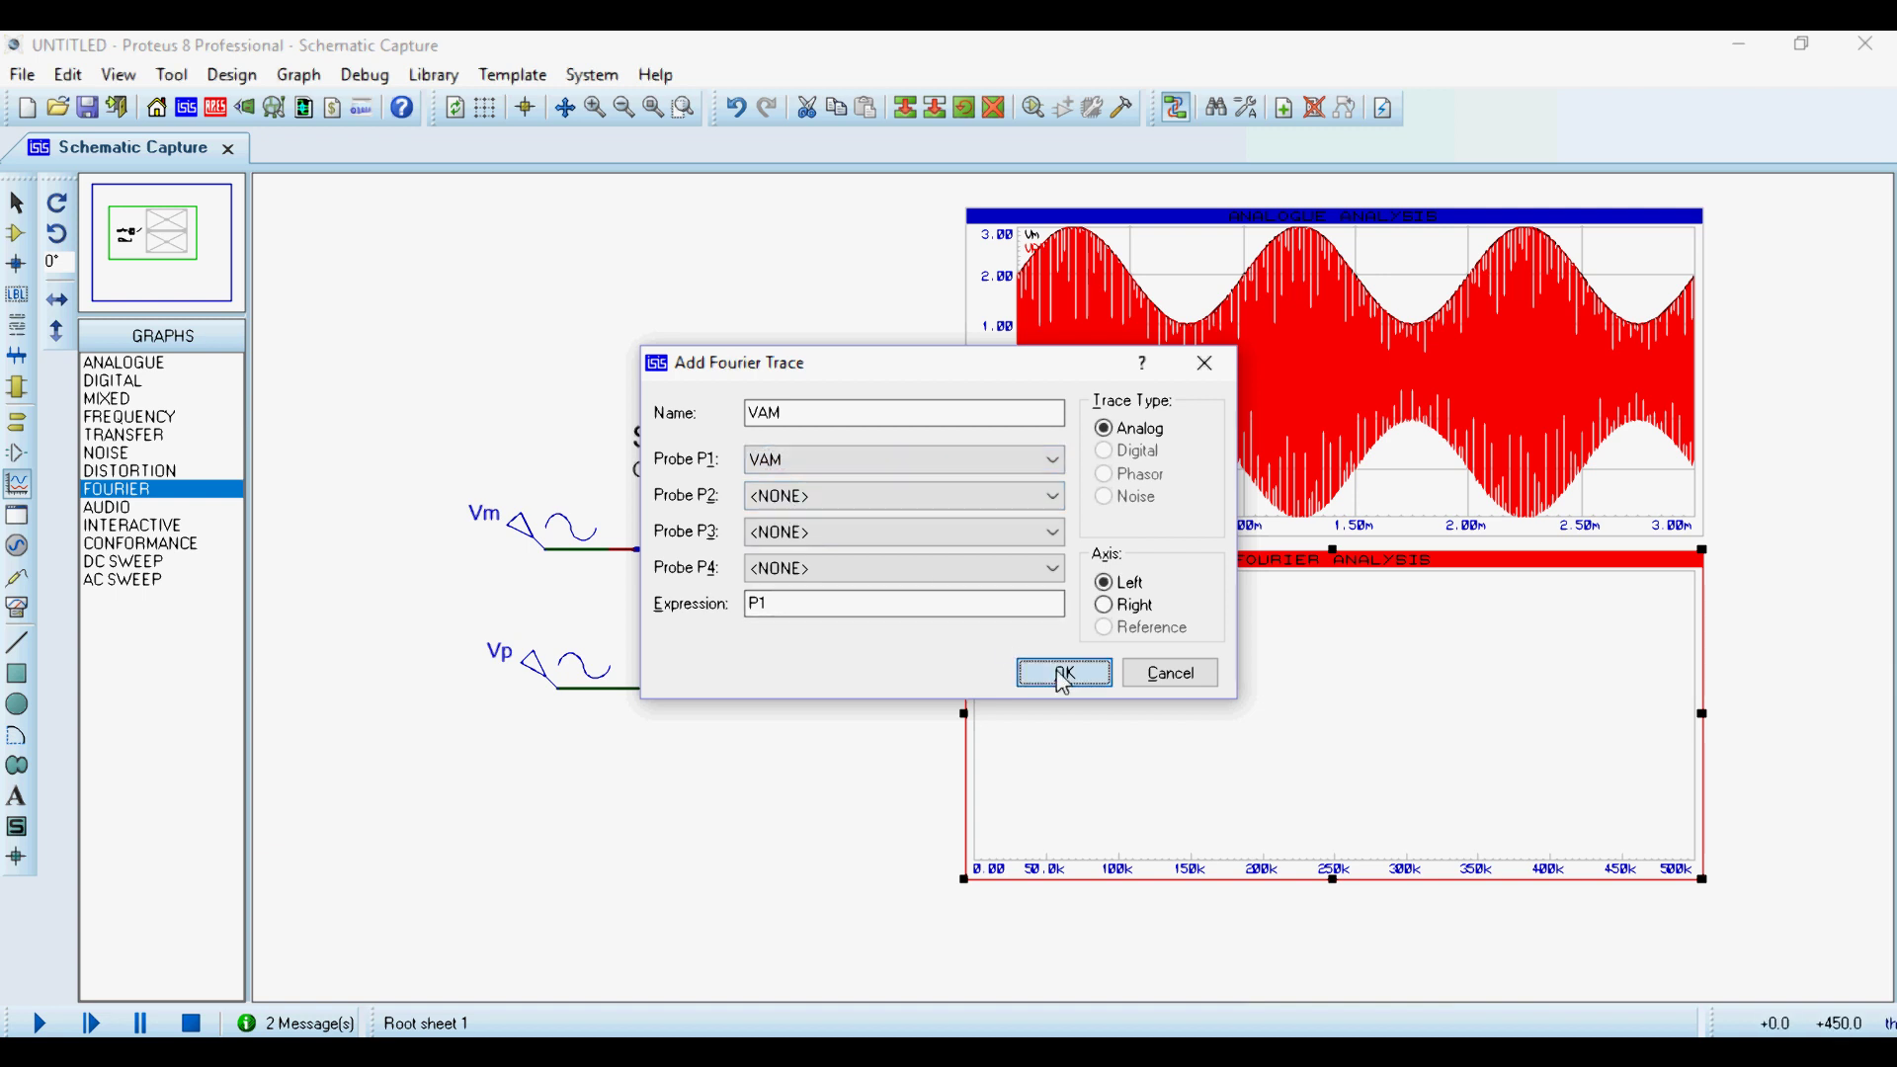
key("space")
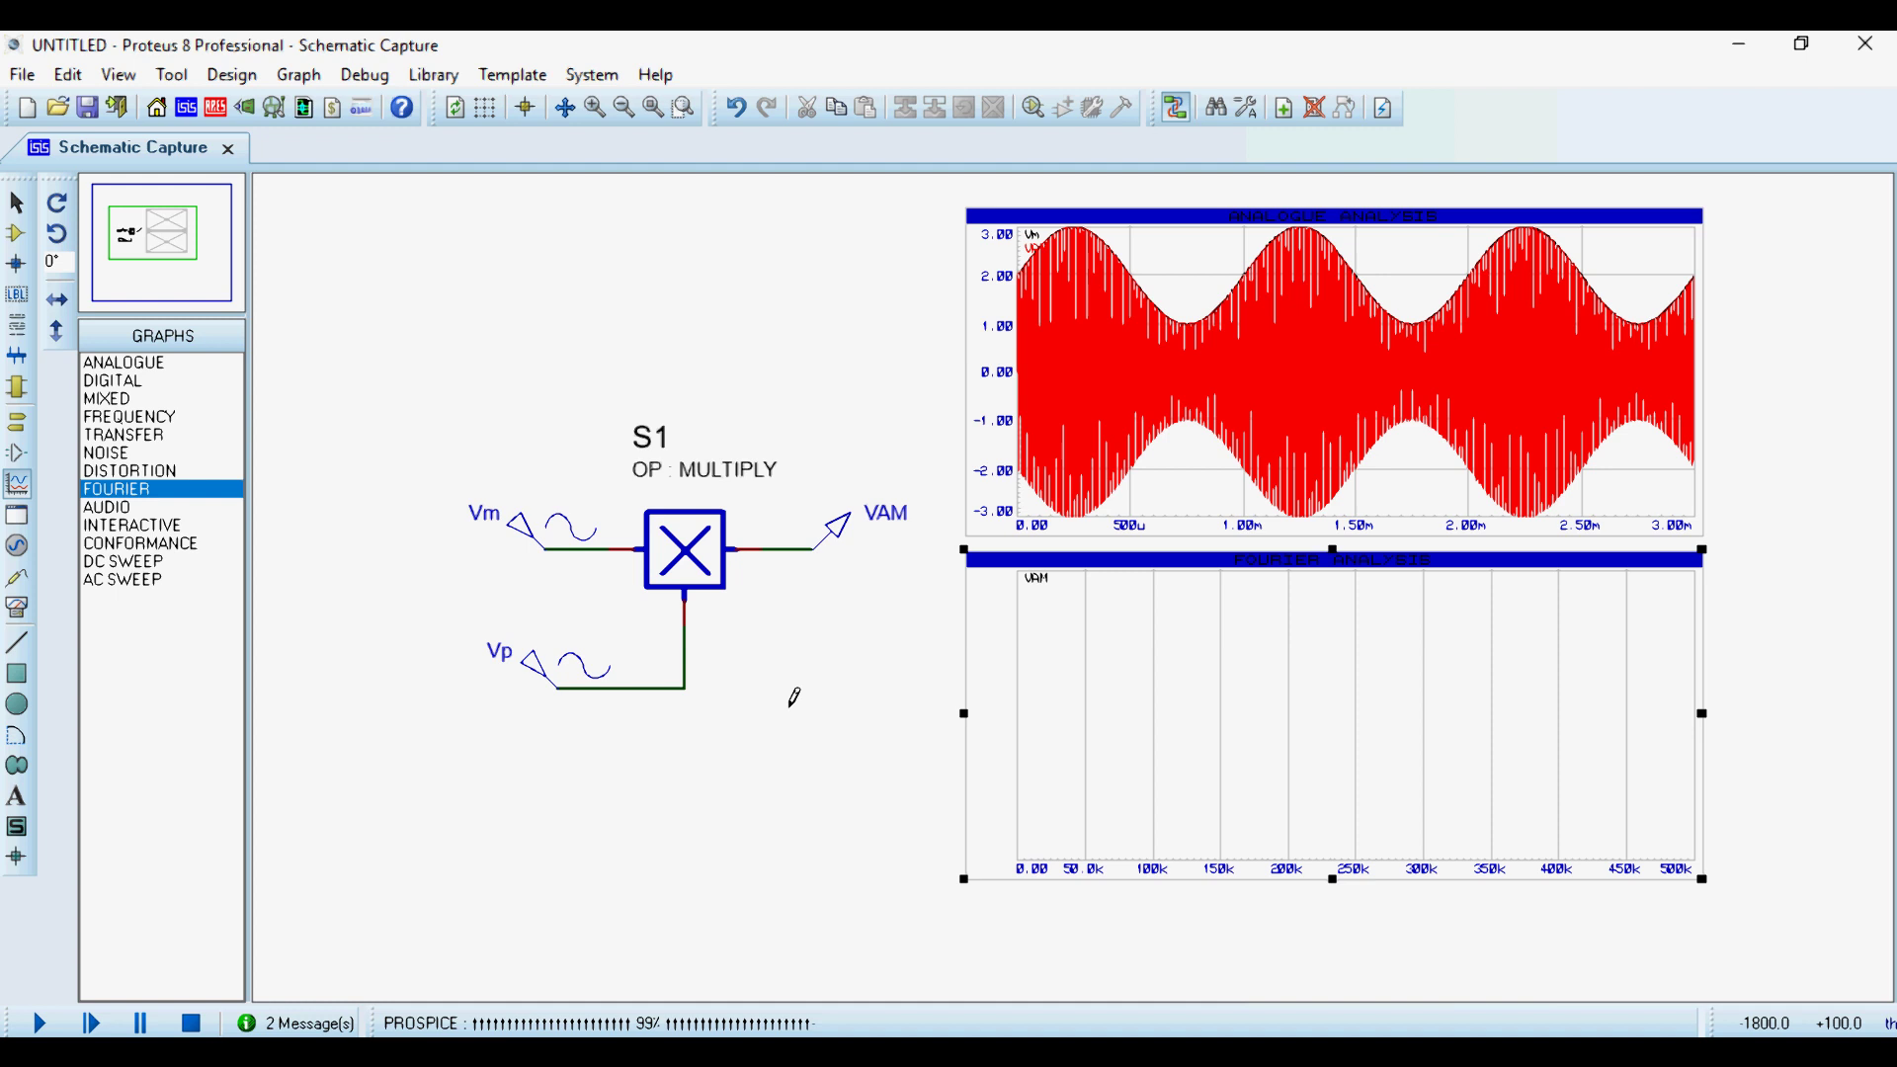
Examine VAM's carrier and sideband lines around 100k Hz in the maximized Fourier graph, then return to the schematic.
right_click(1359, 758)
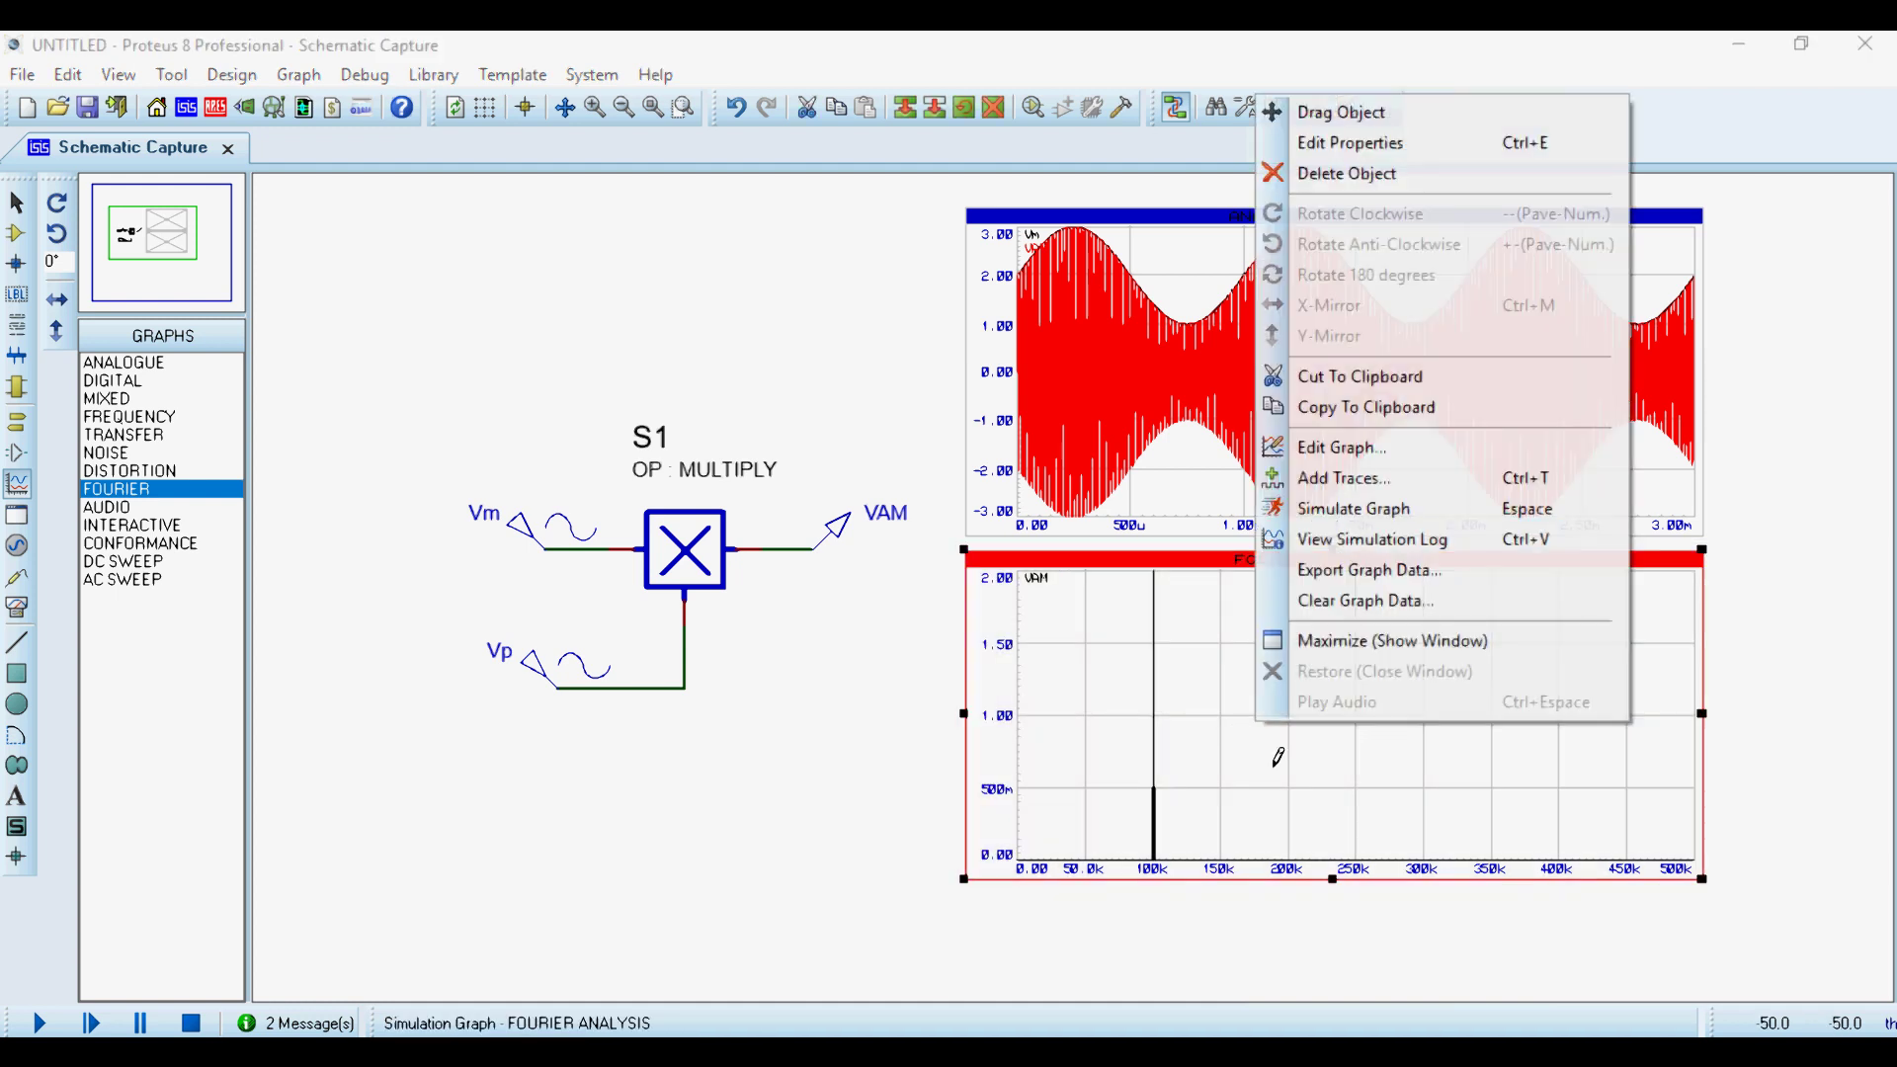
left_click(1376, 642)
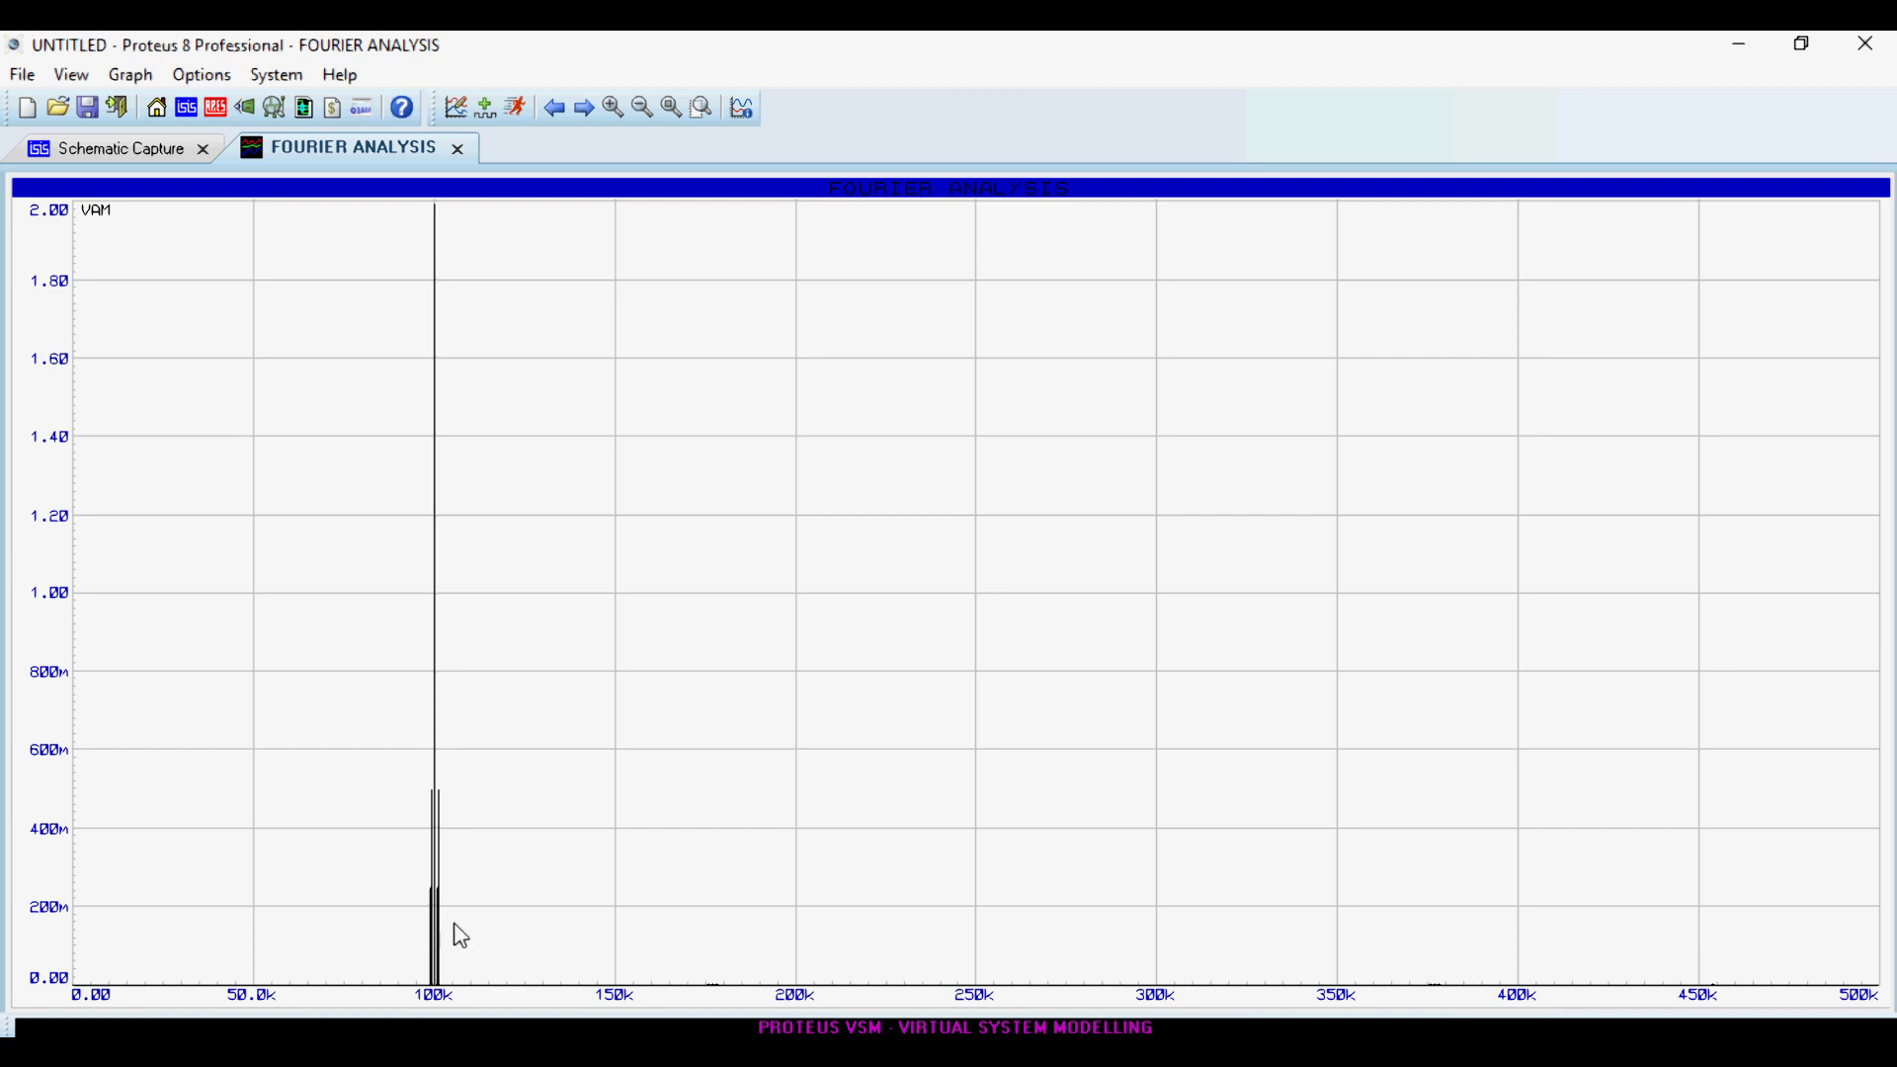
scroll(957, 605, "up", 1)
scroll(956, 605, "up", 3)
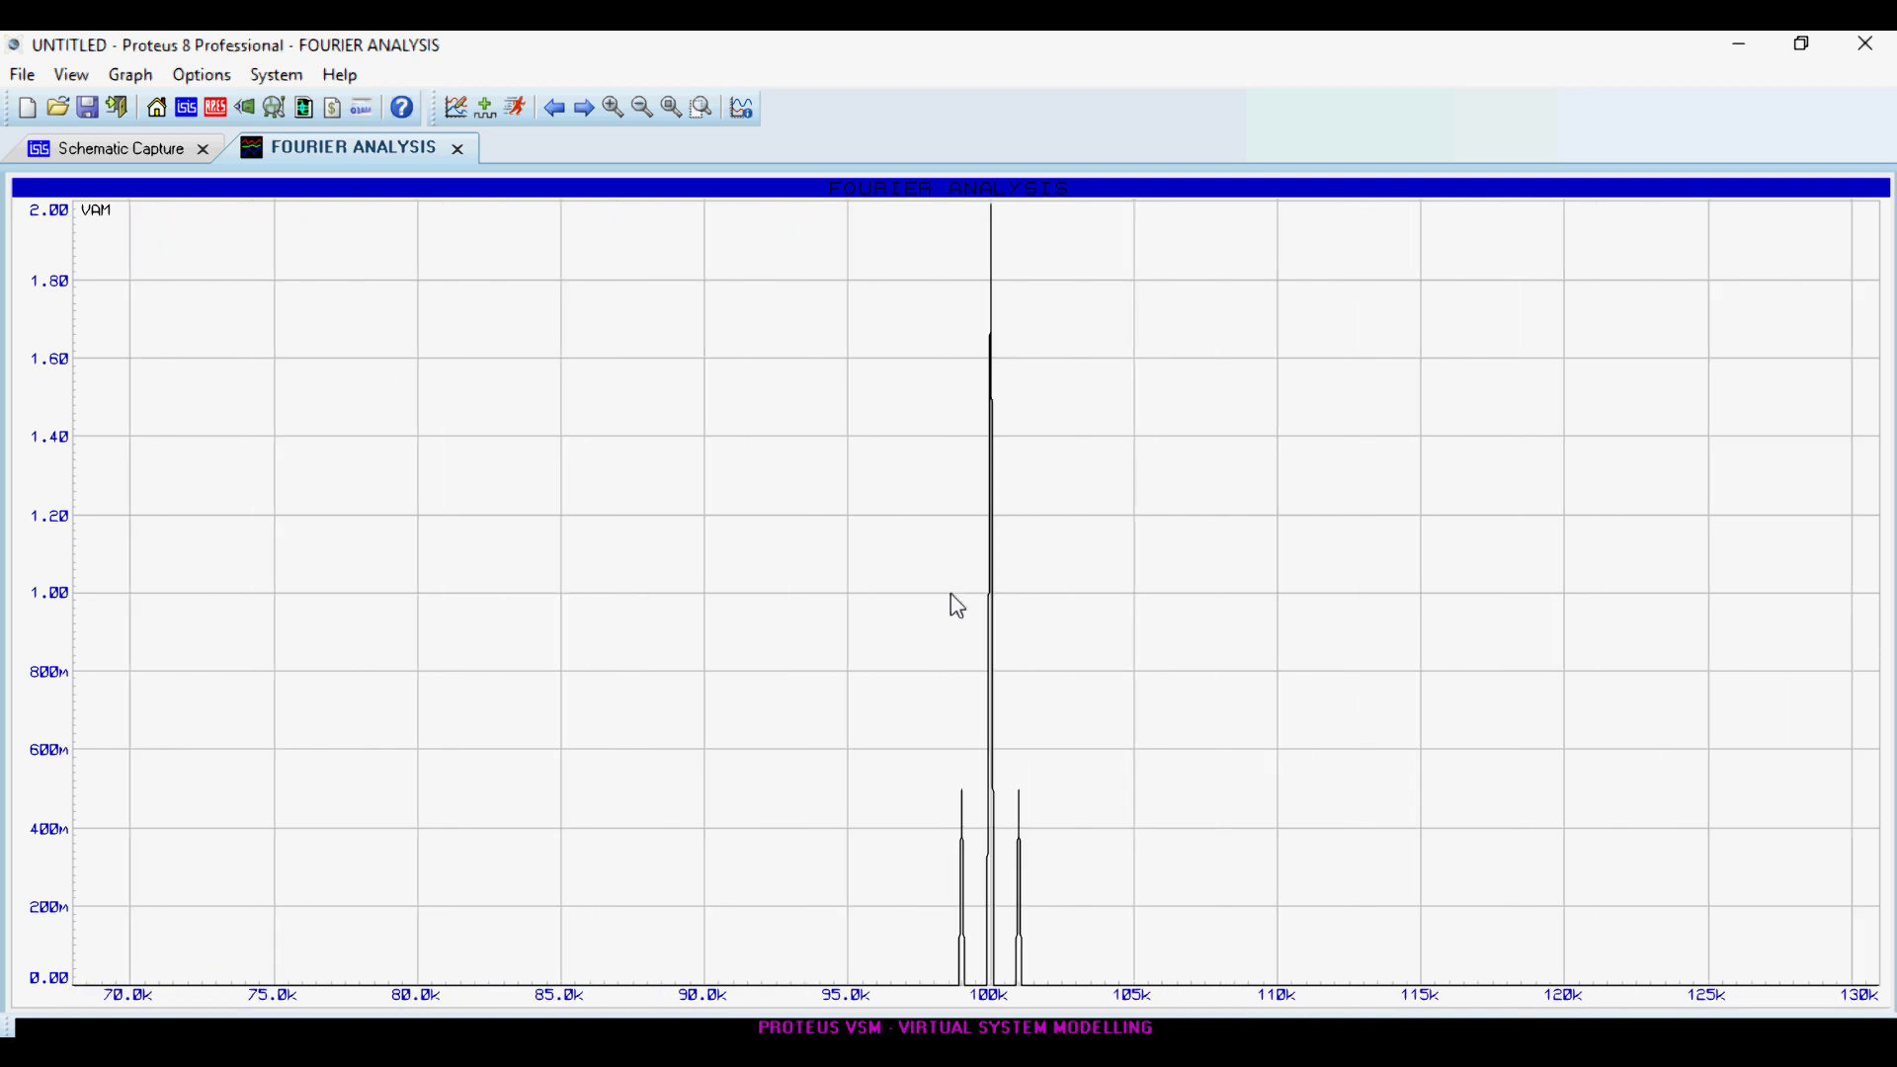
scroll(1050, 991, "up", 1)
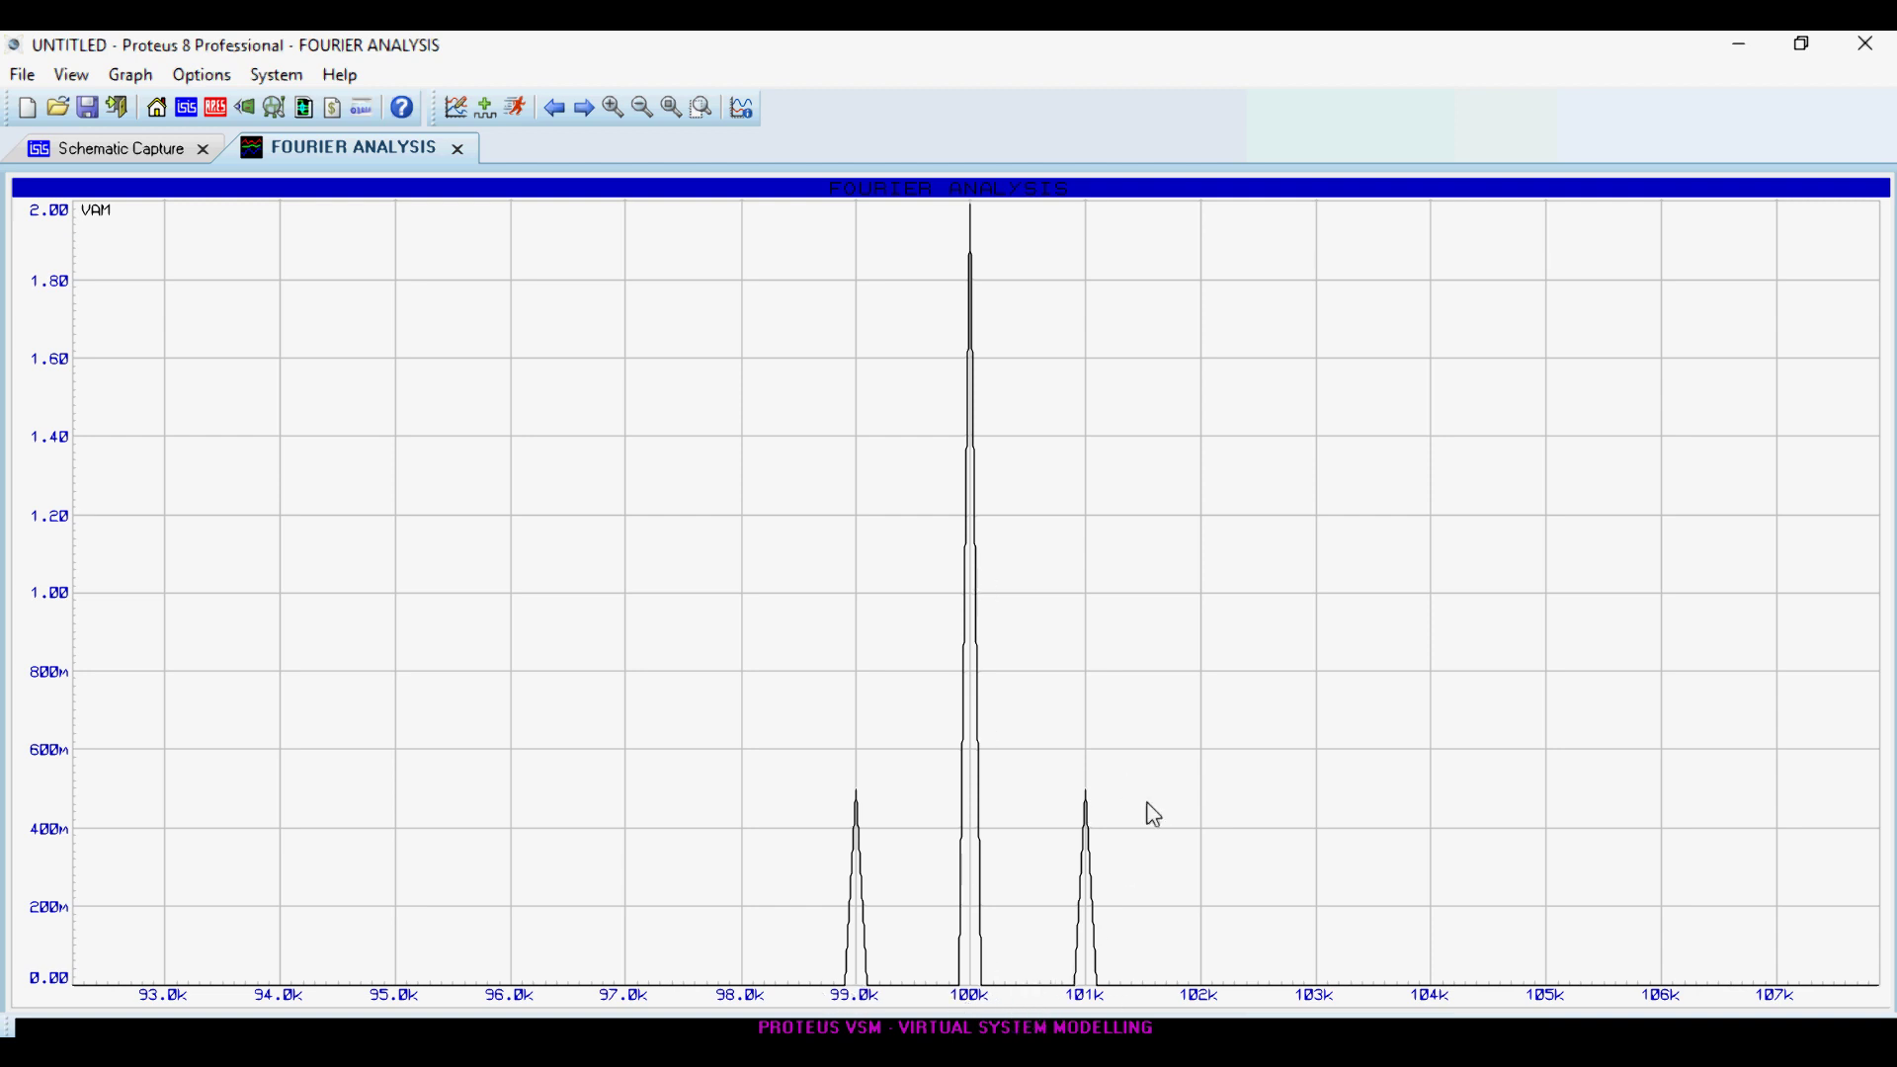
scroll(949, 950, "down", 5)
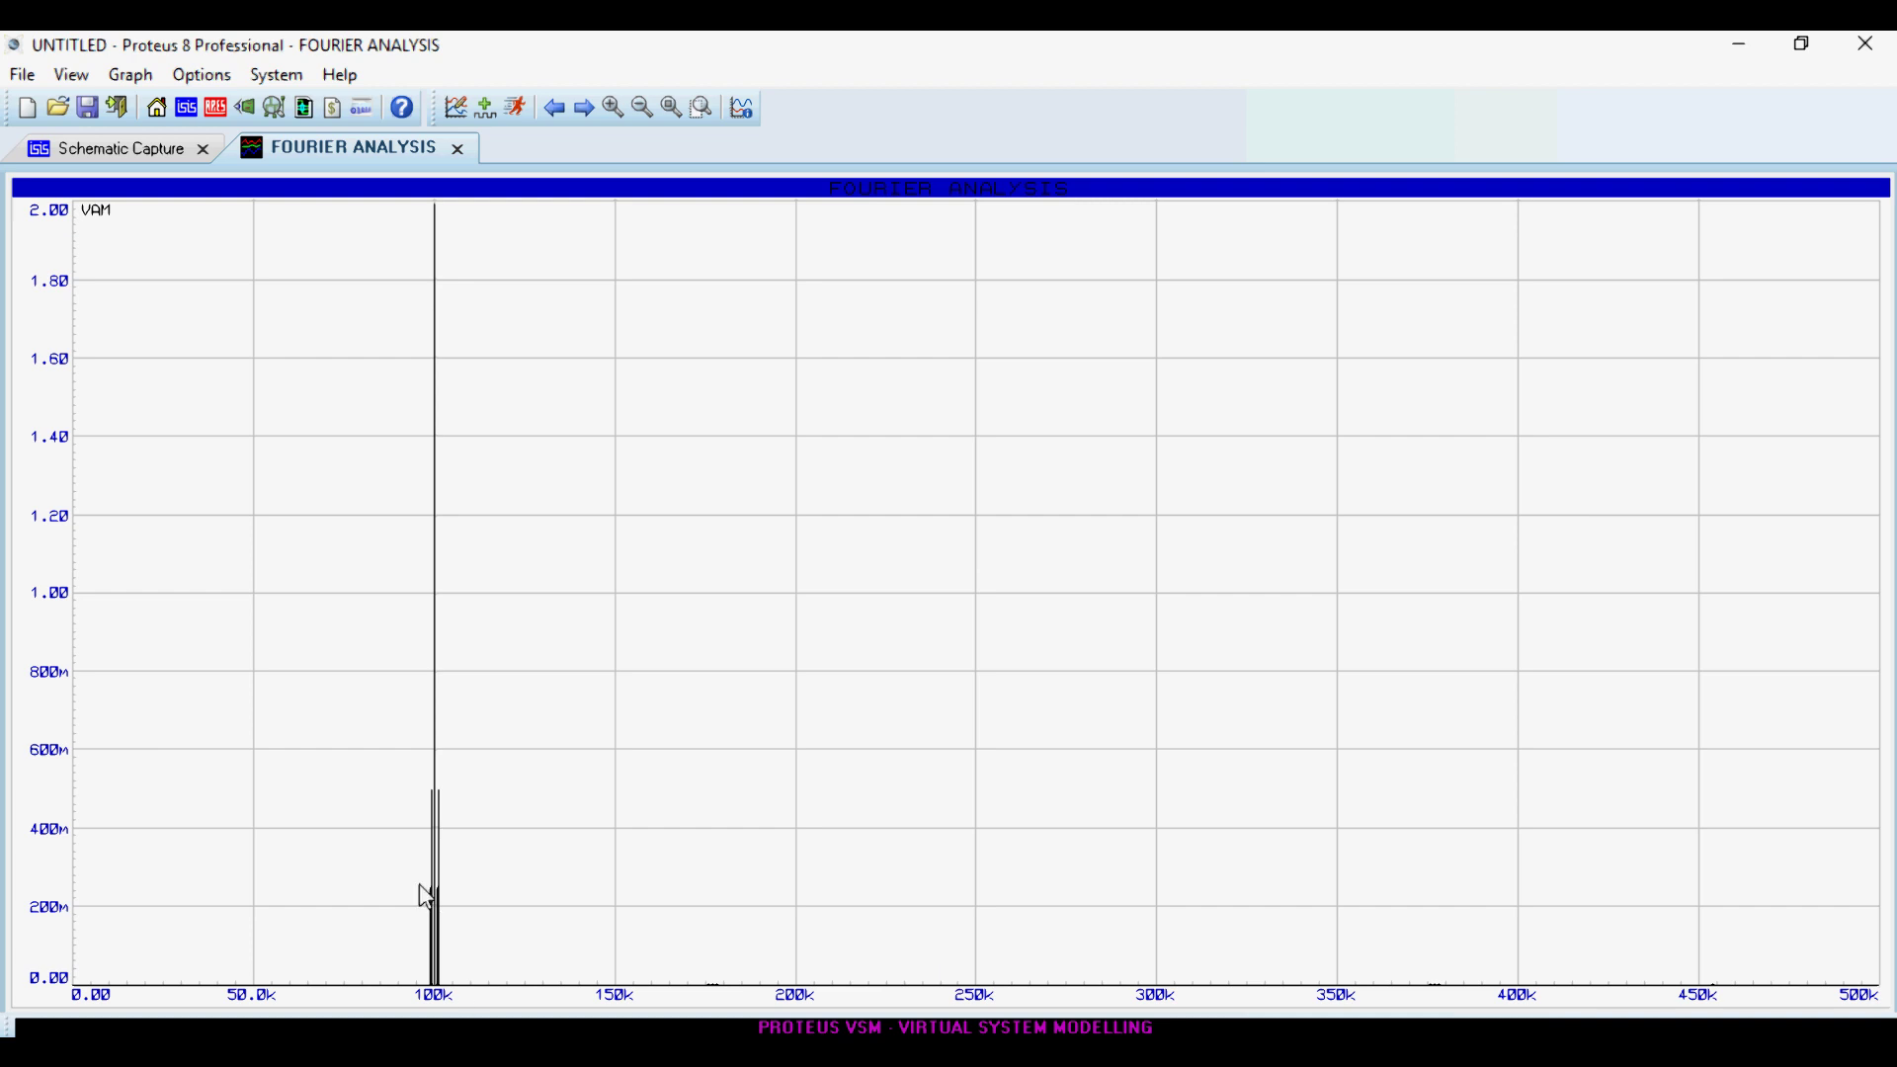
scroll(954, 604, "up", 5)
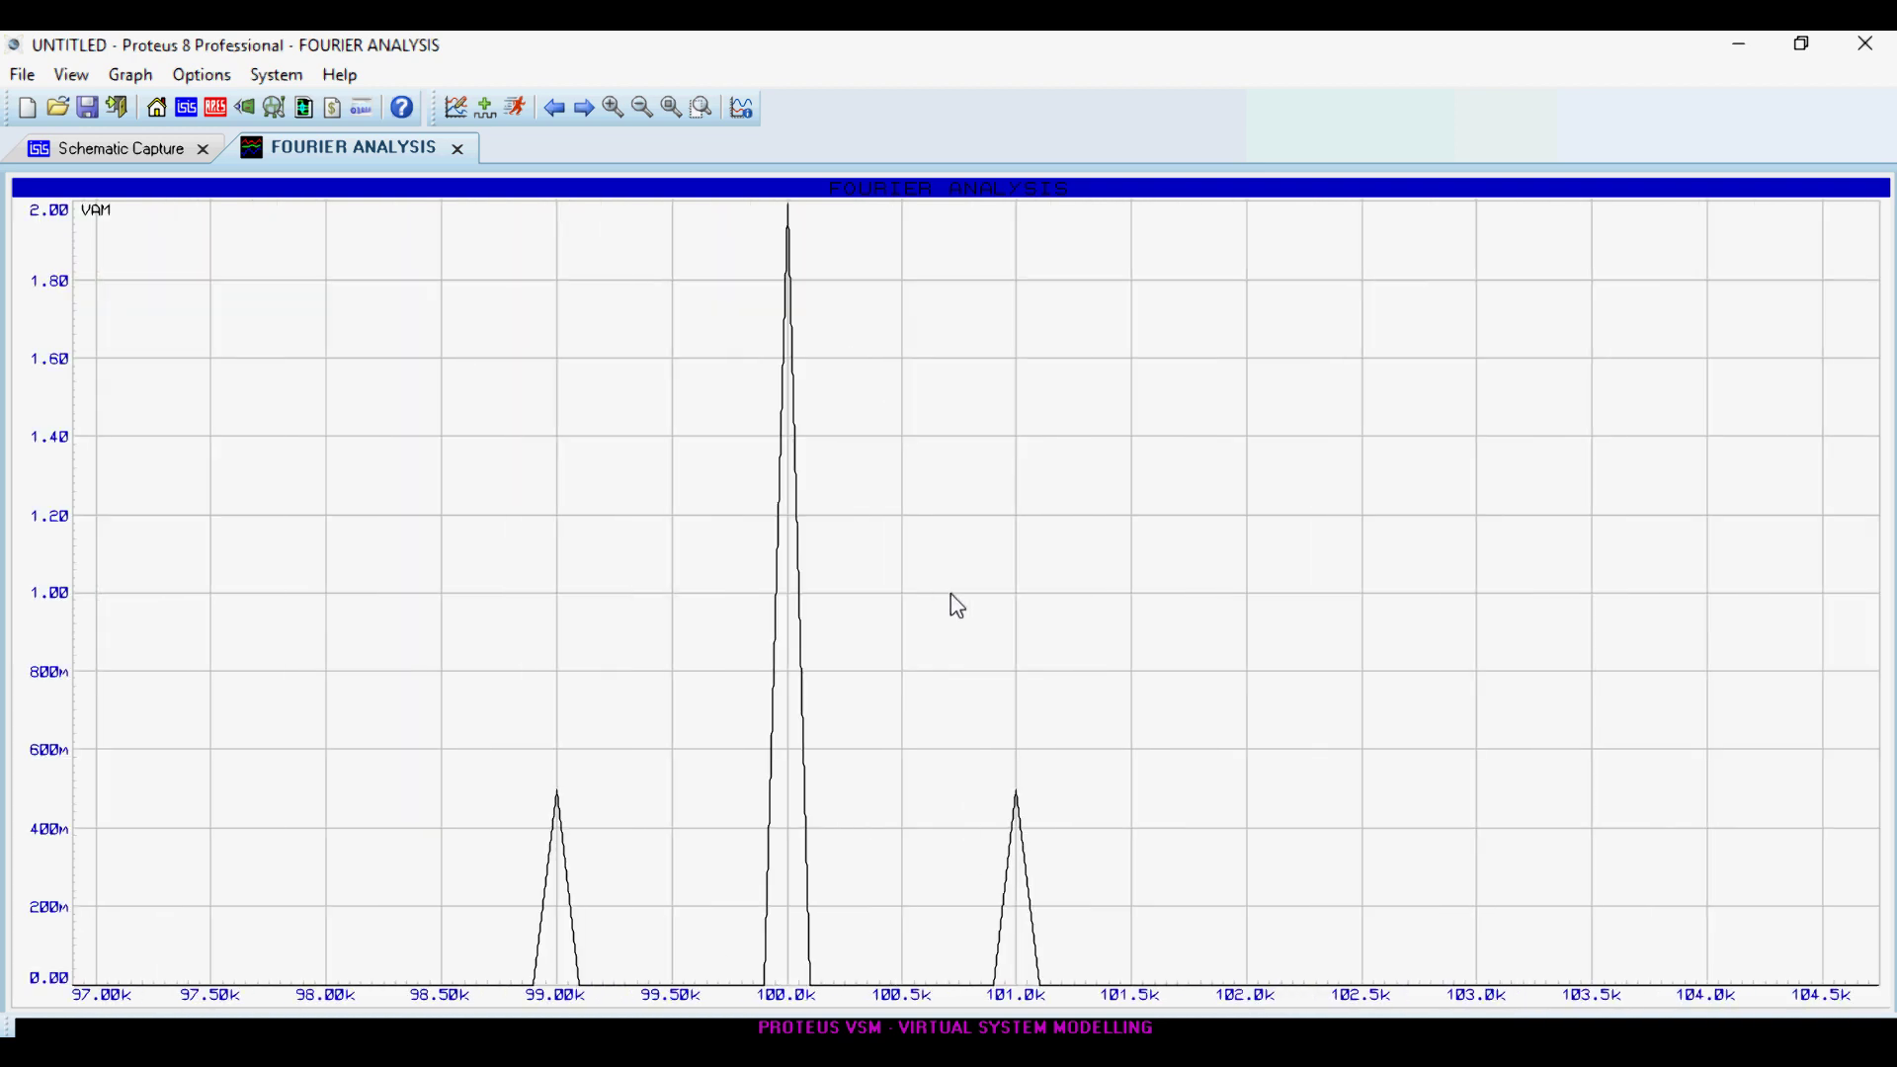
scroll(954, 604, "down", 5)
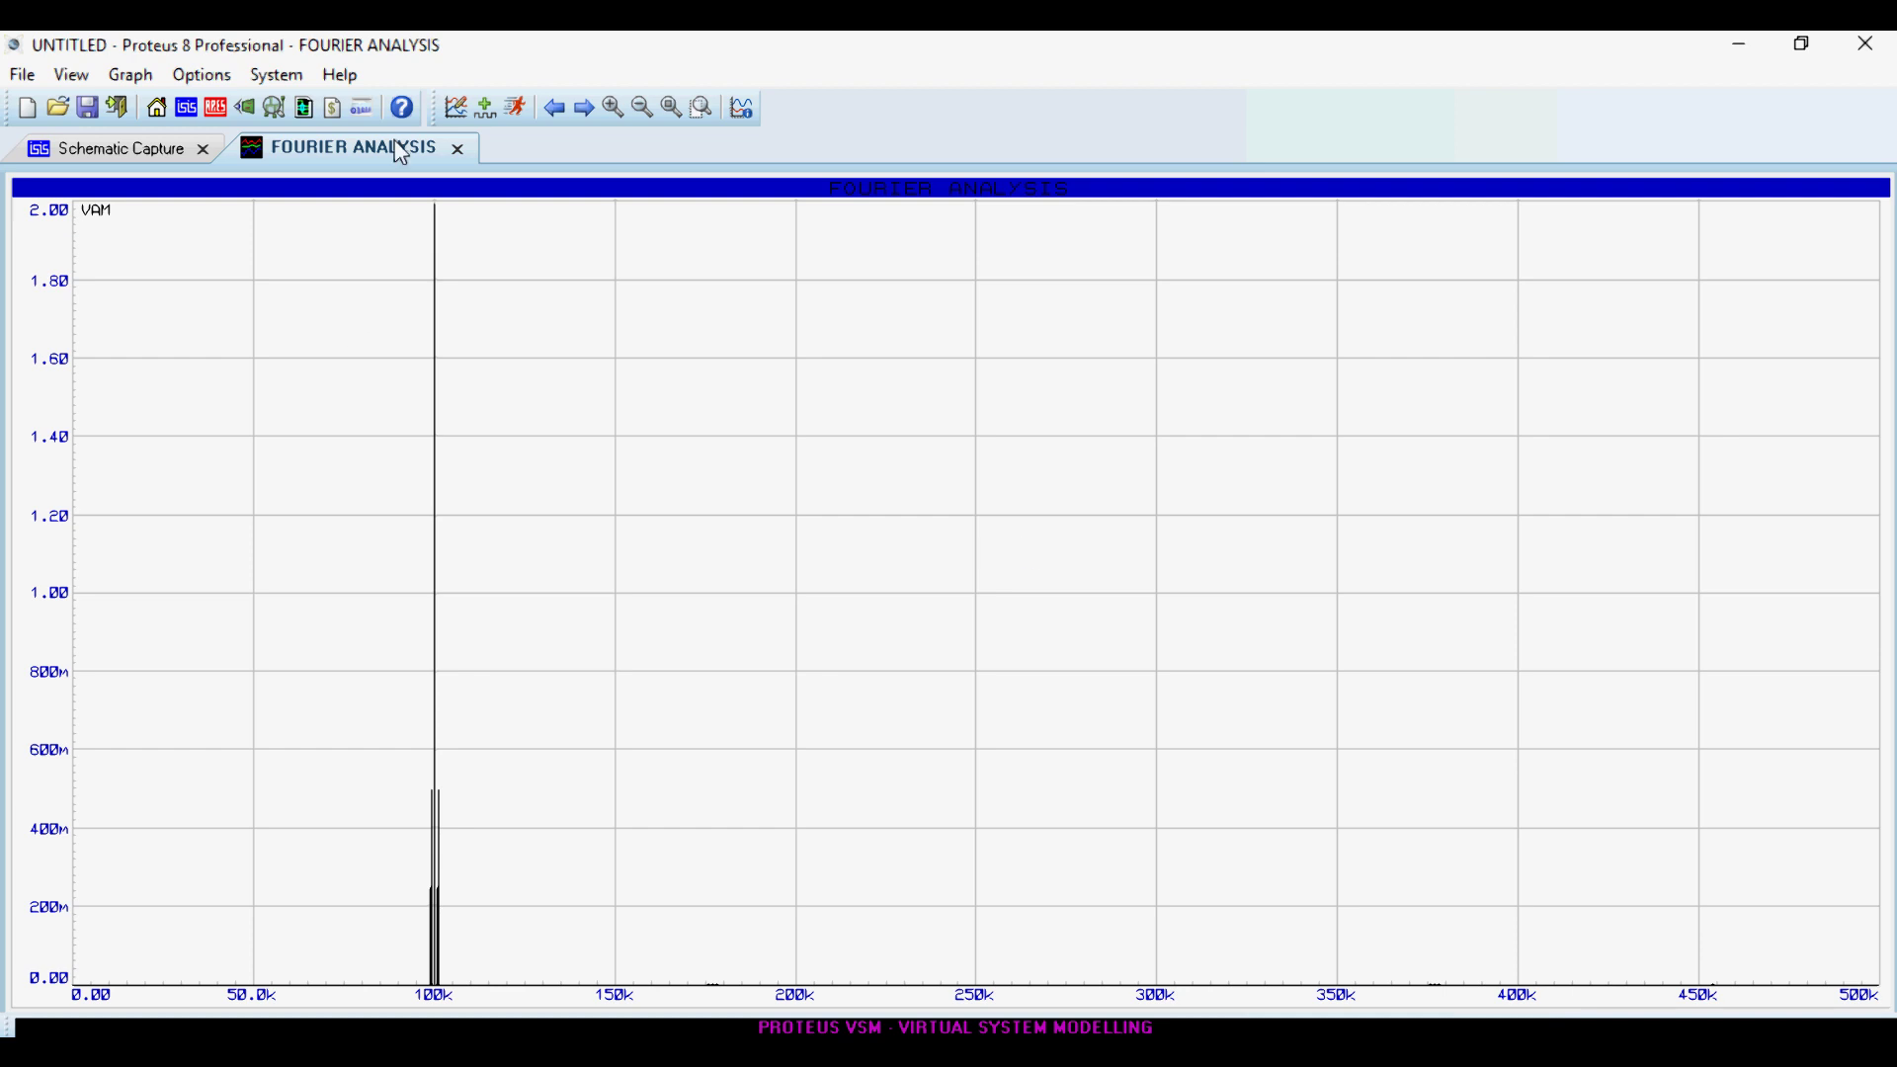
left_click(461, 150)
Set the Fourier graph's maximum frequency to 200k Hz.
double_click(1219, 678)
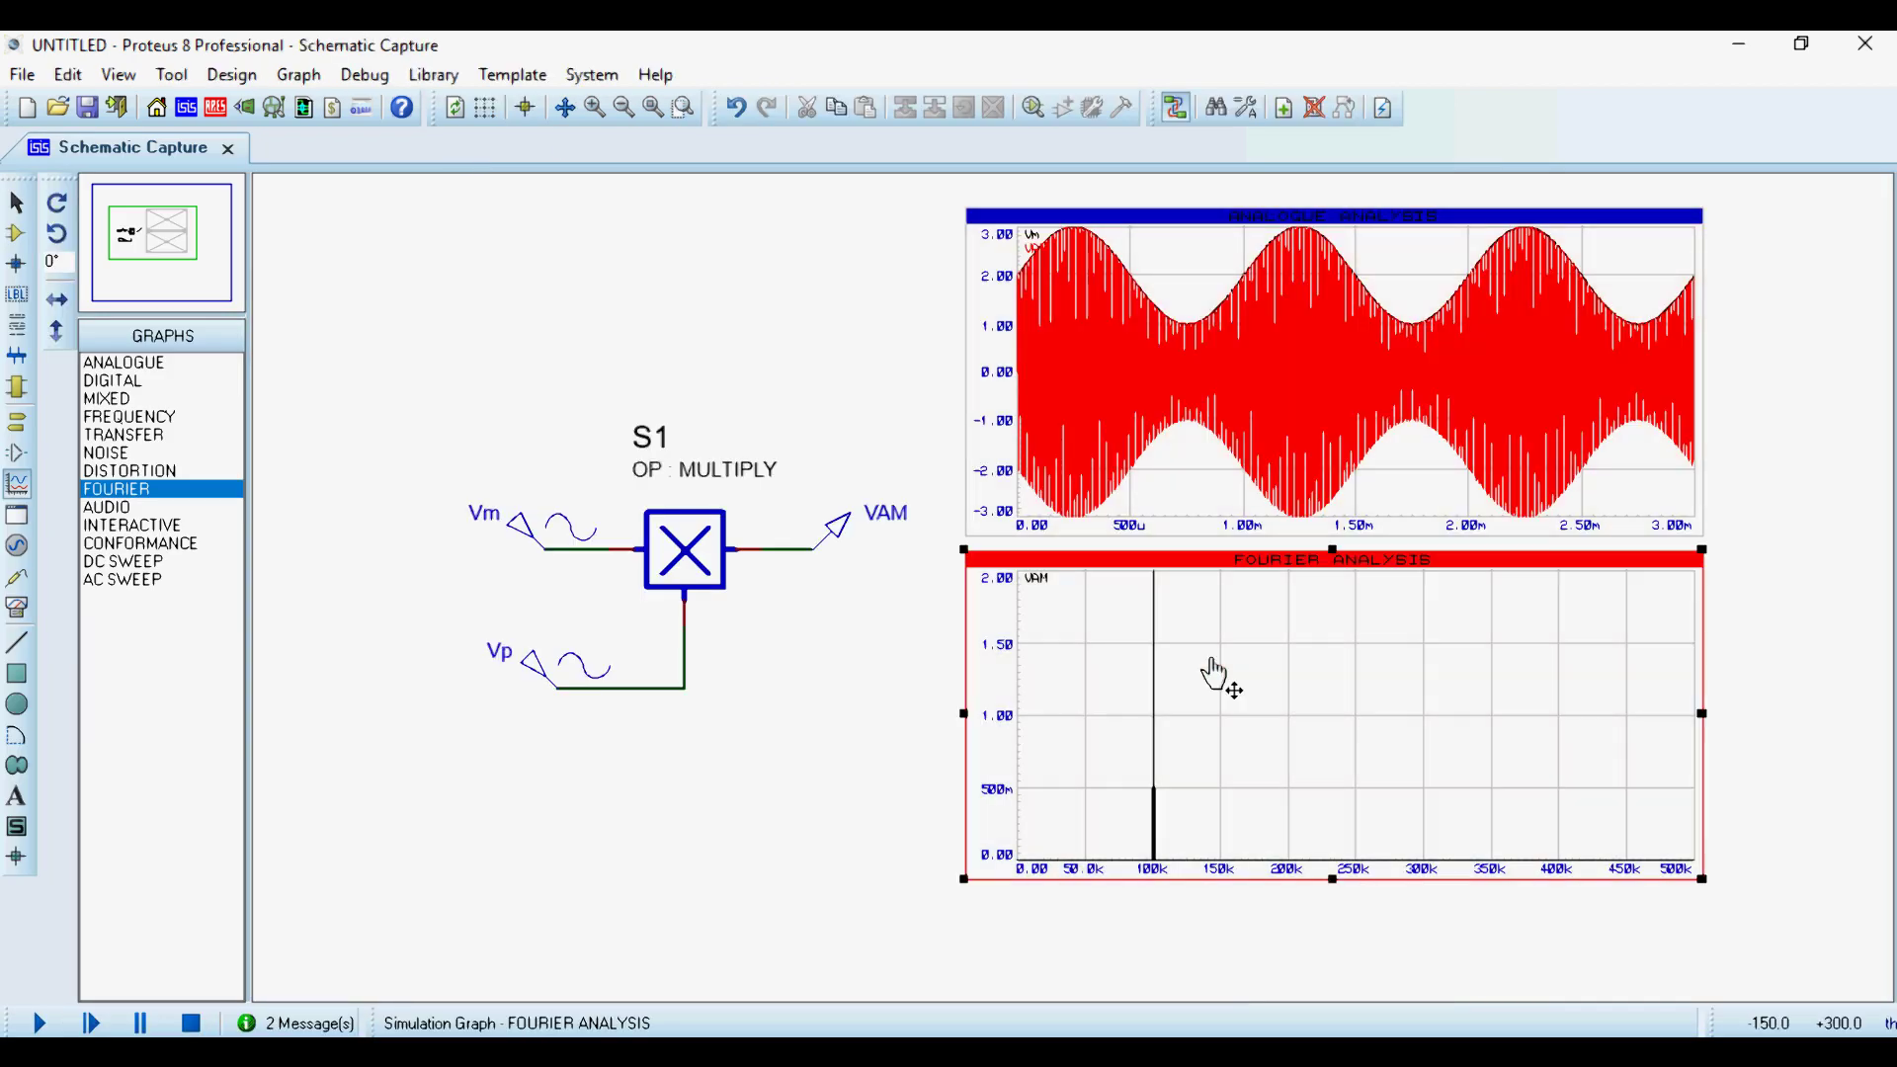
left_click(697, 431)
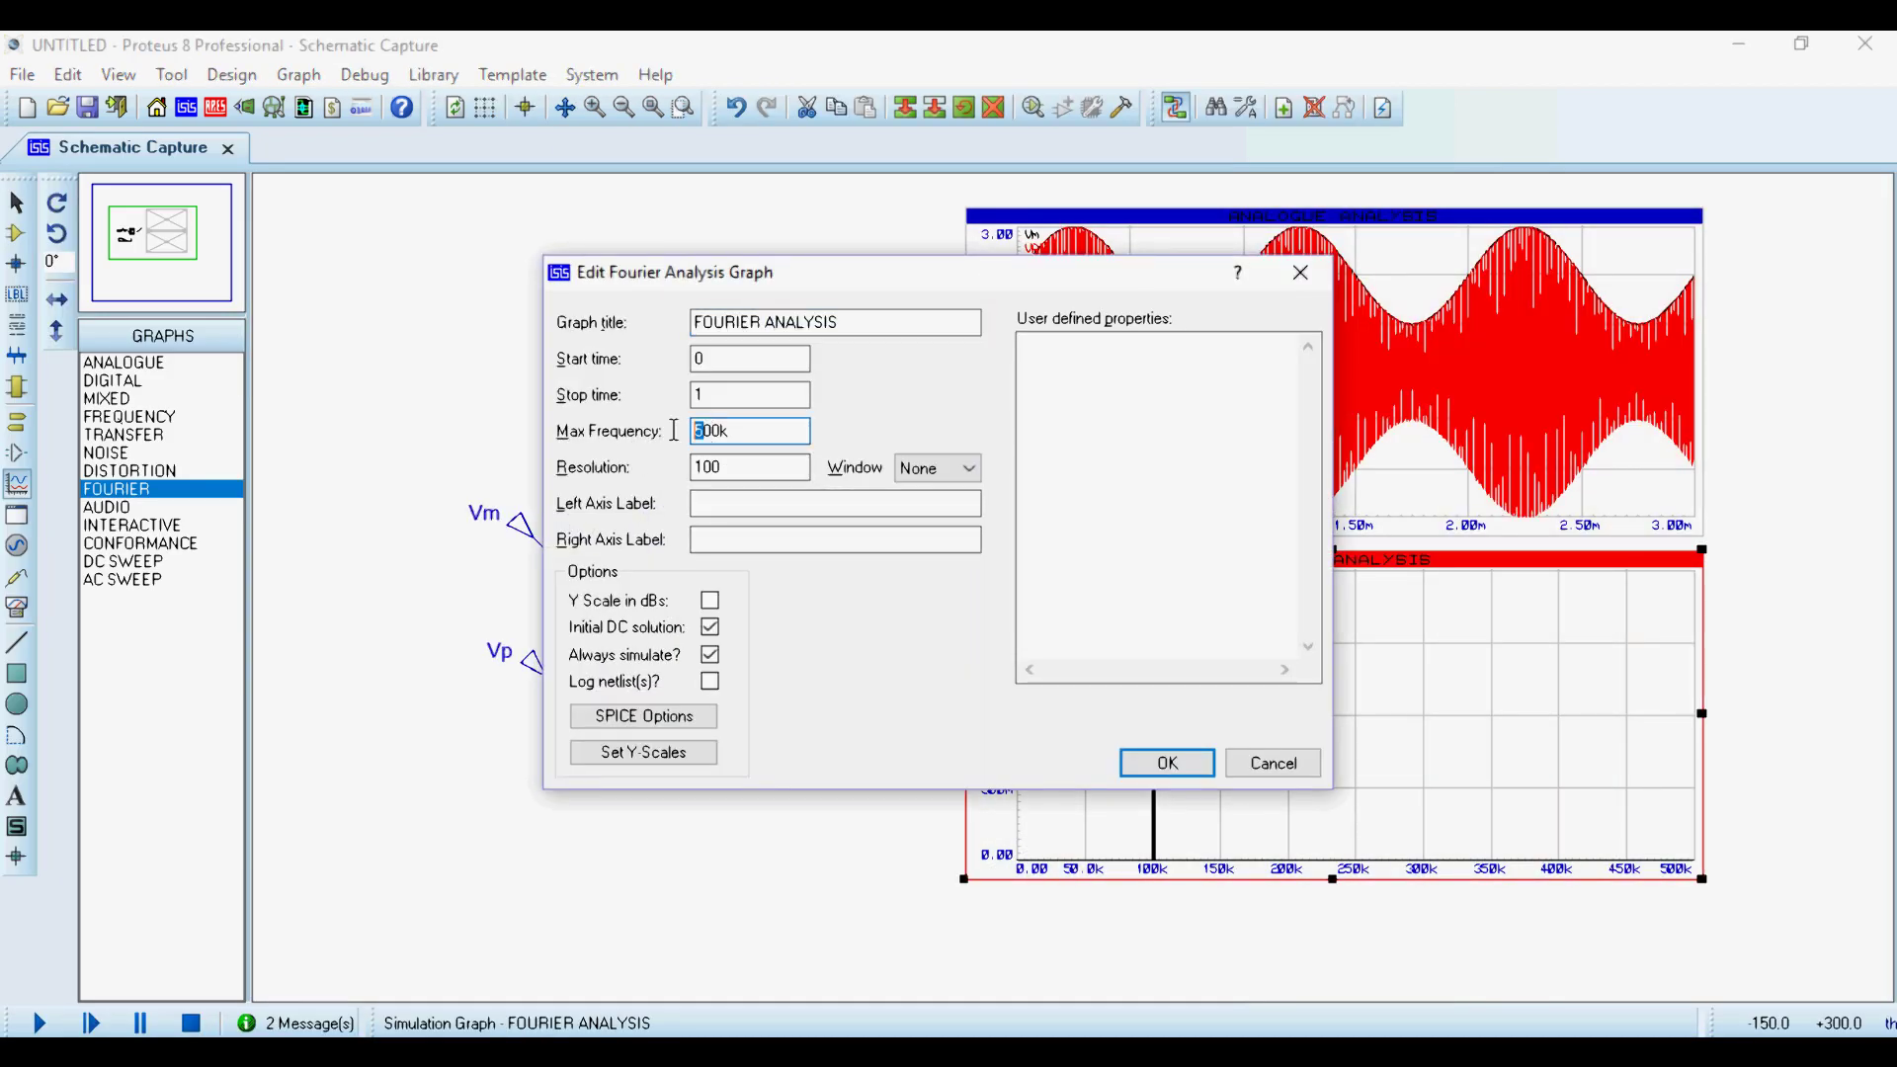
key("Delete")
type("2")
left_click(1146, 766)
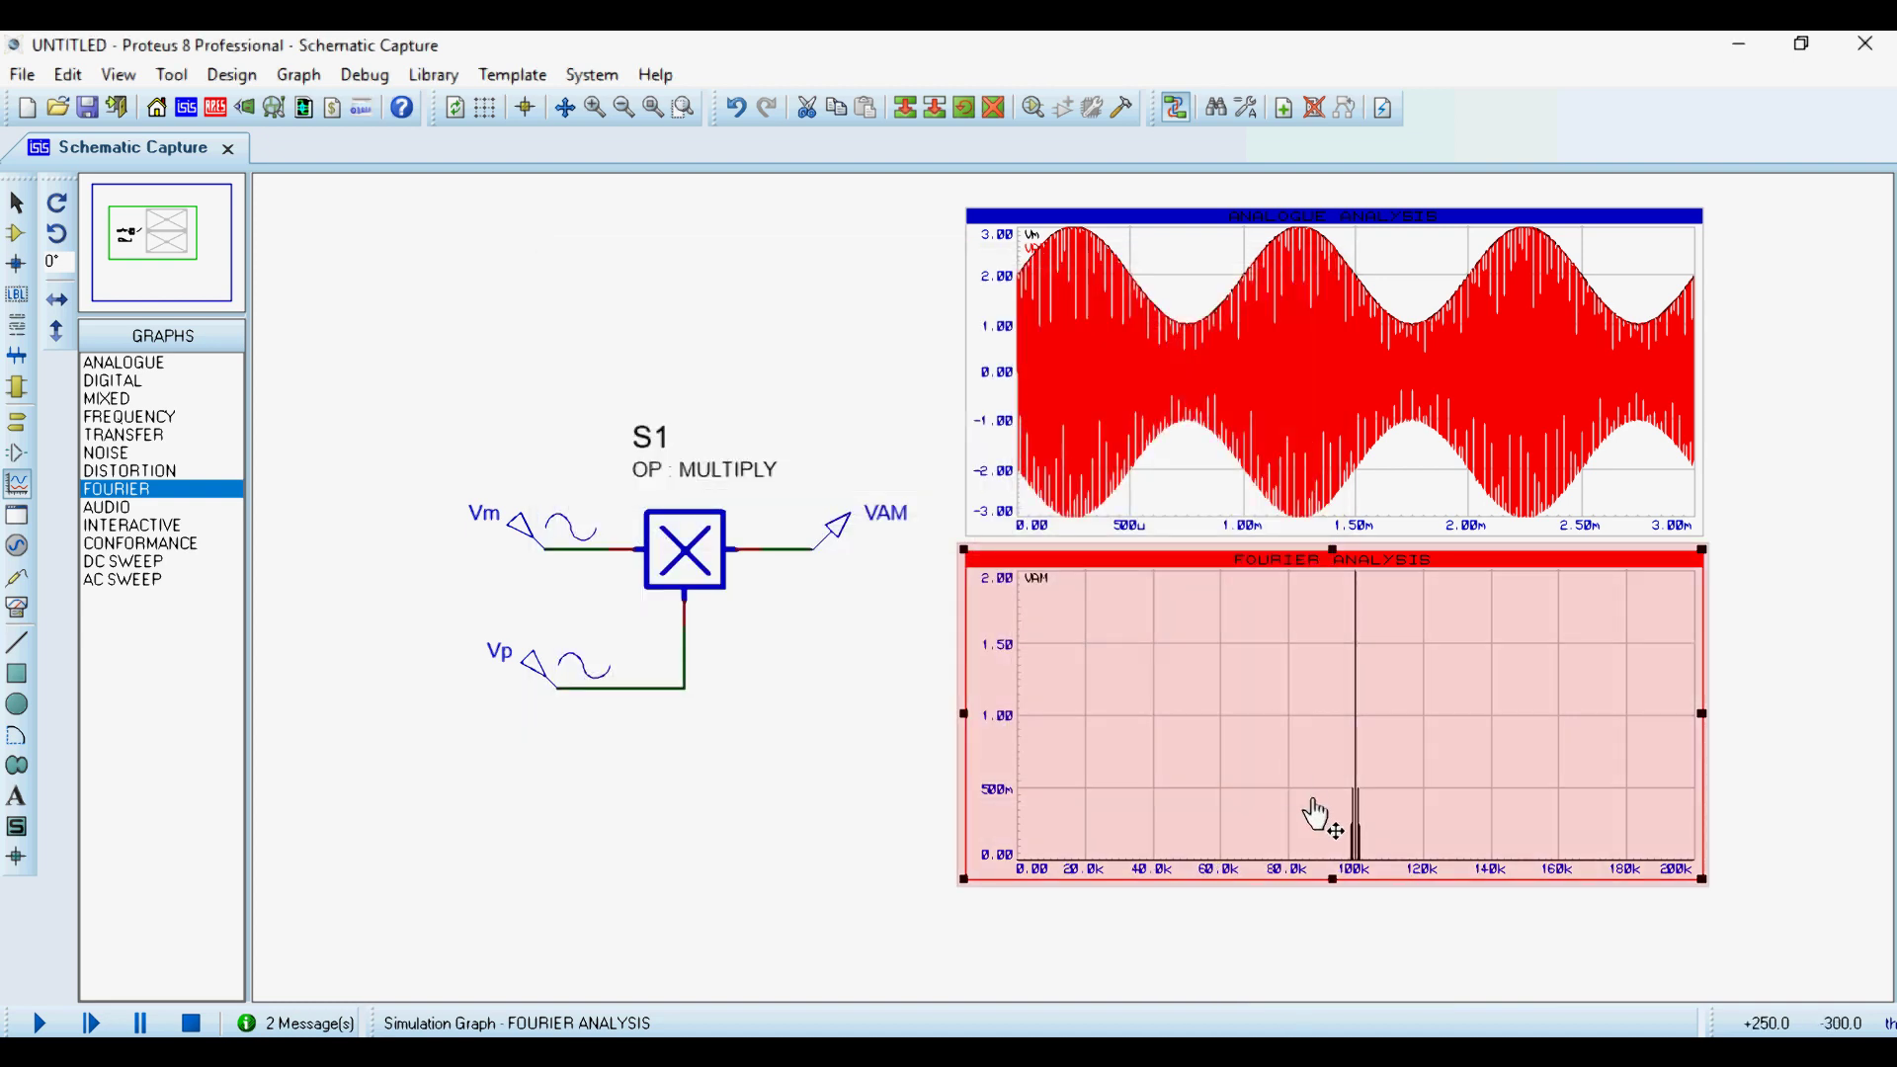
Add generator Vm as a second trace on the Fourier graph.
left_click(1255, 736)
key("ctrl+t")
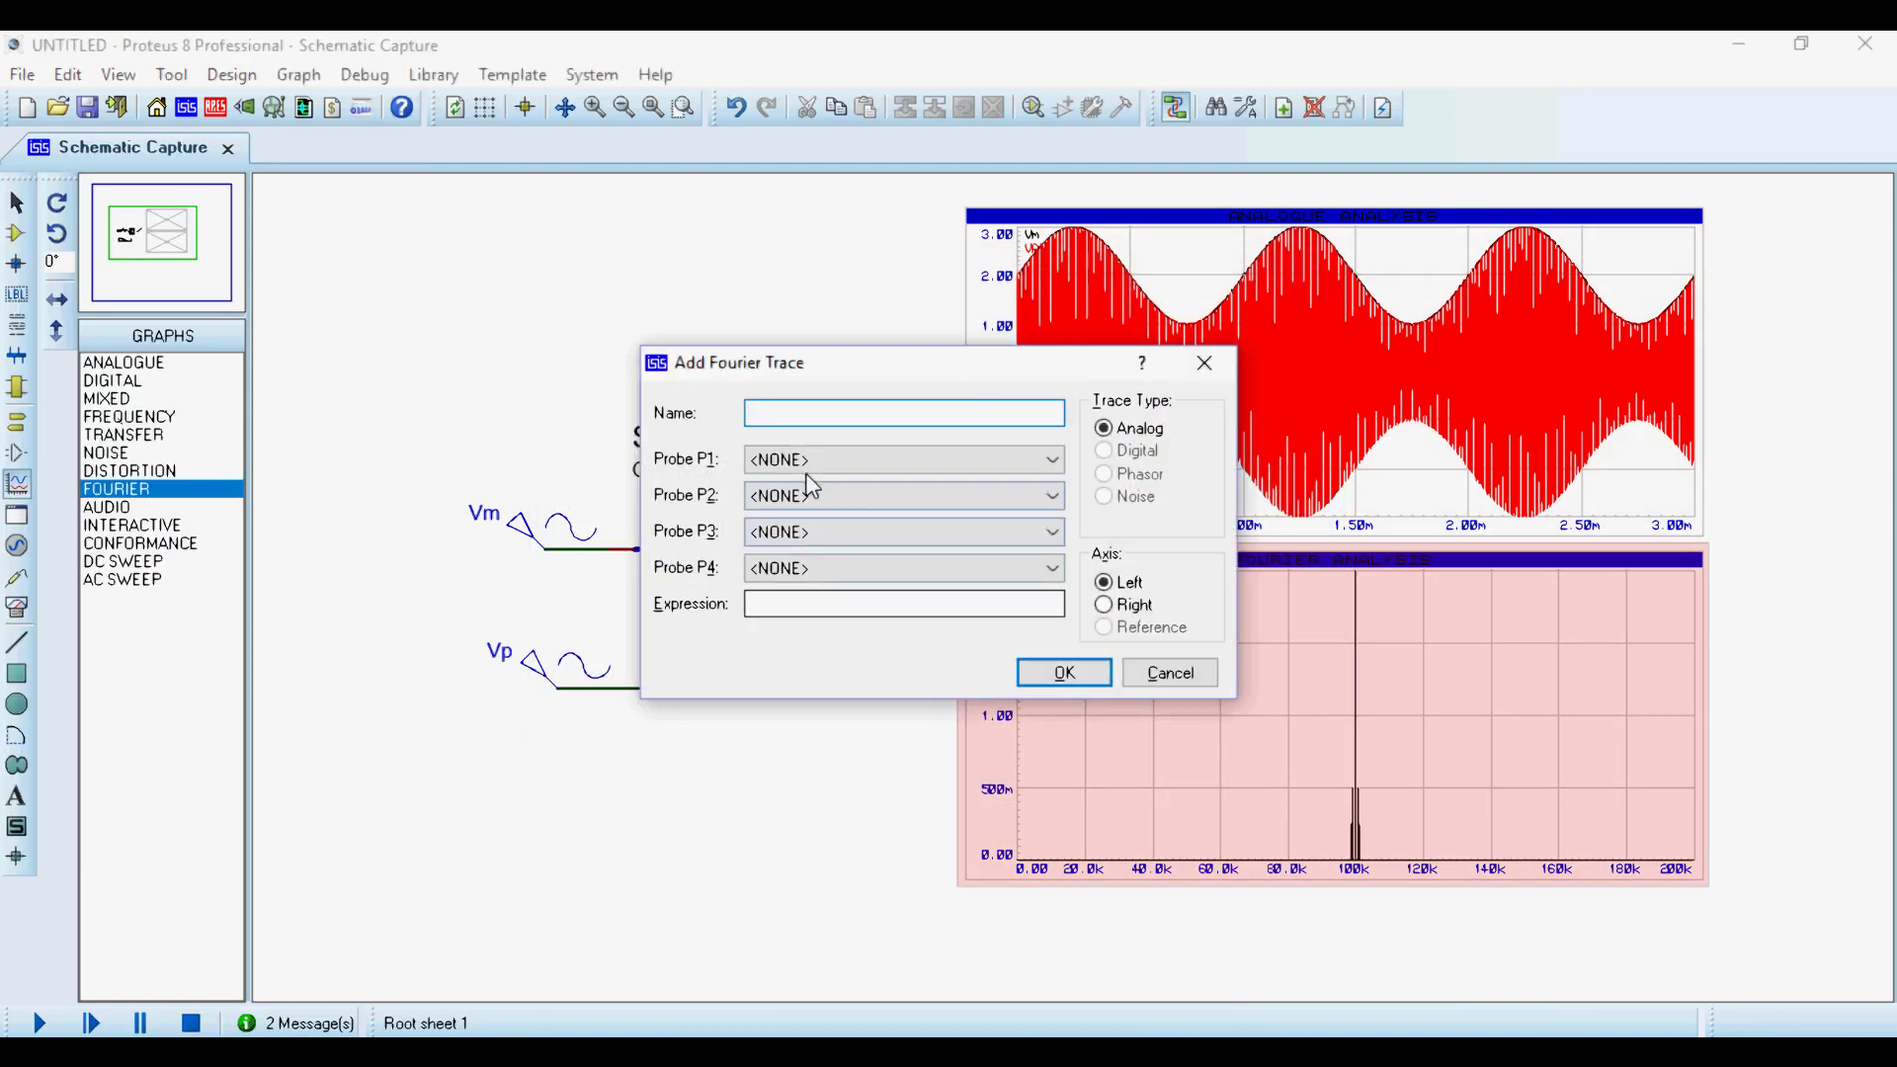
left_click(812, 460)
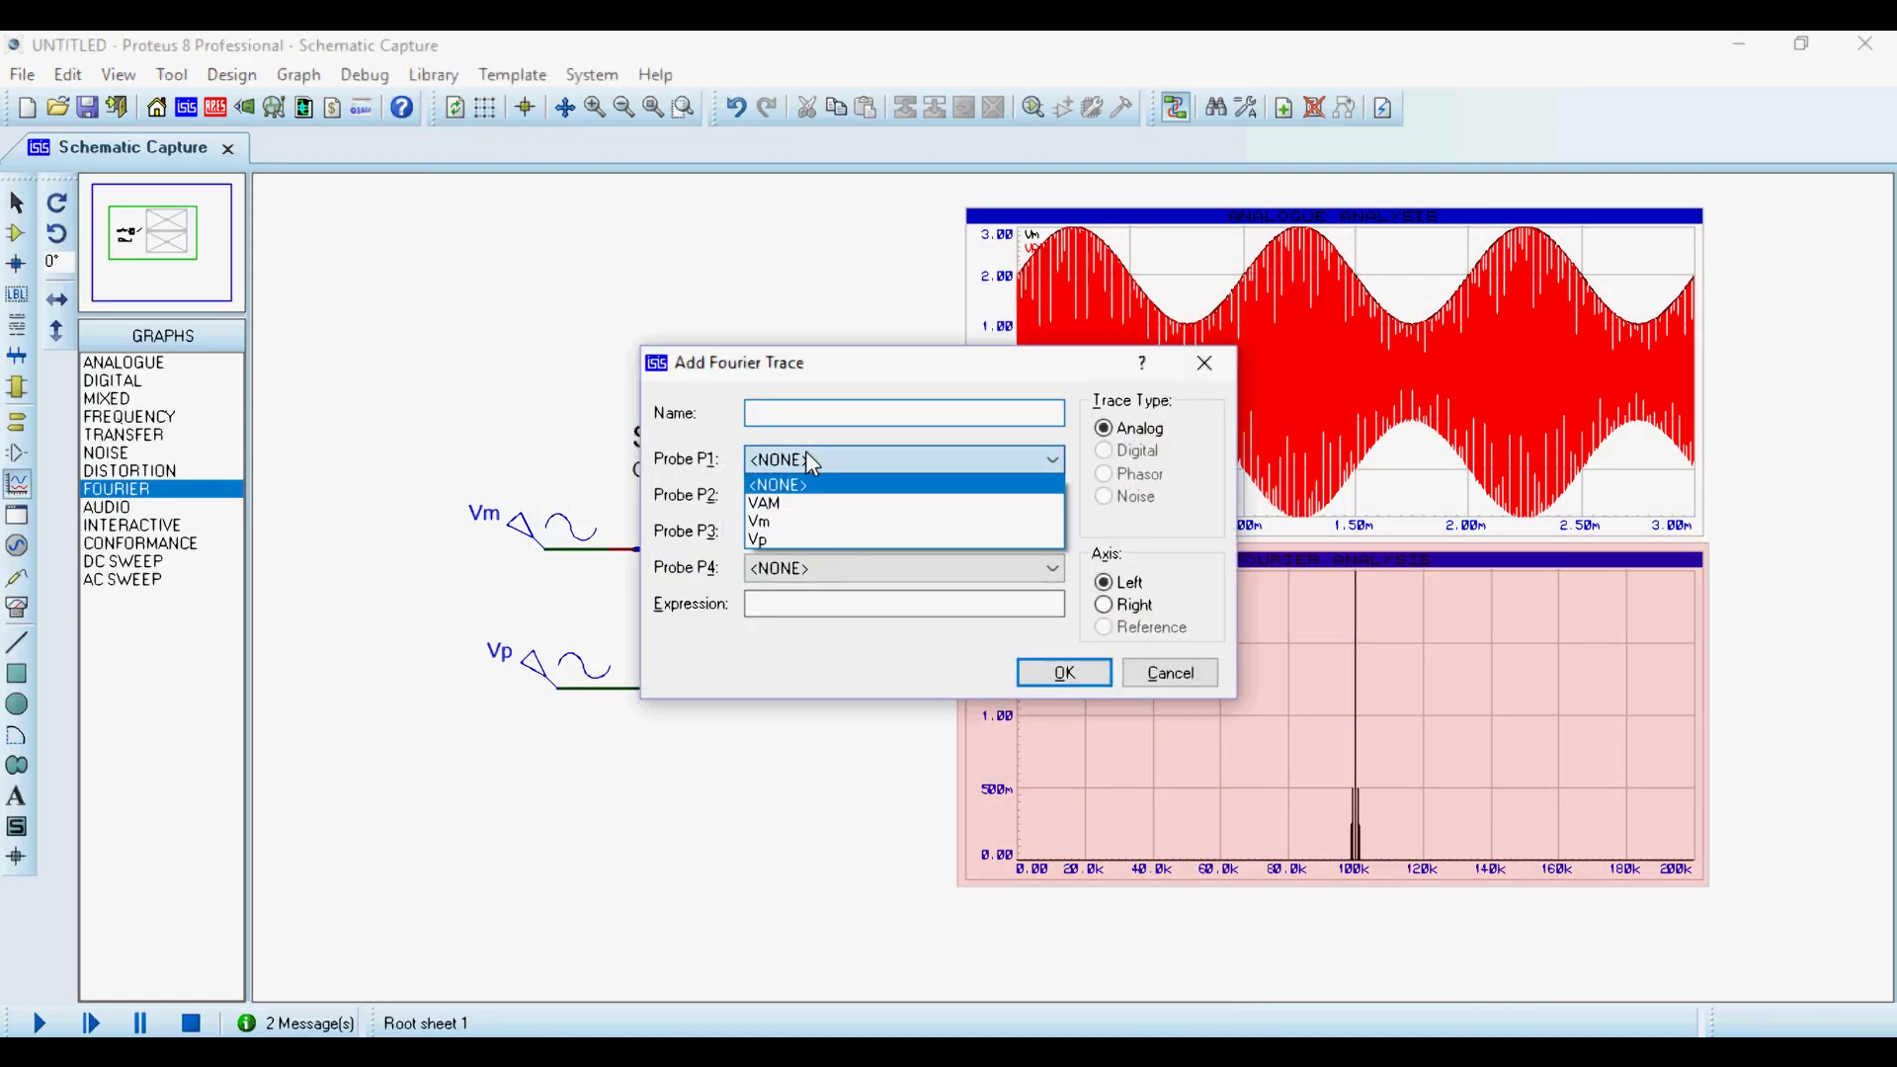
left_click(800, 524)
left_click(1050, 671)
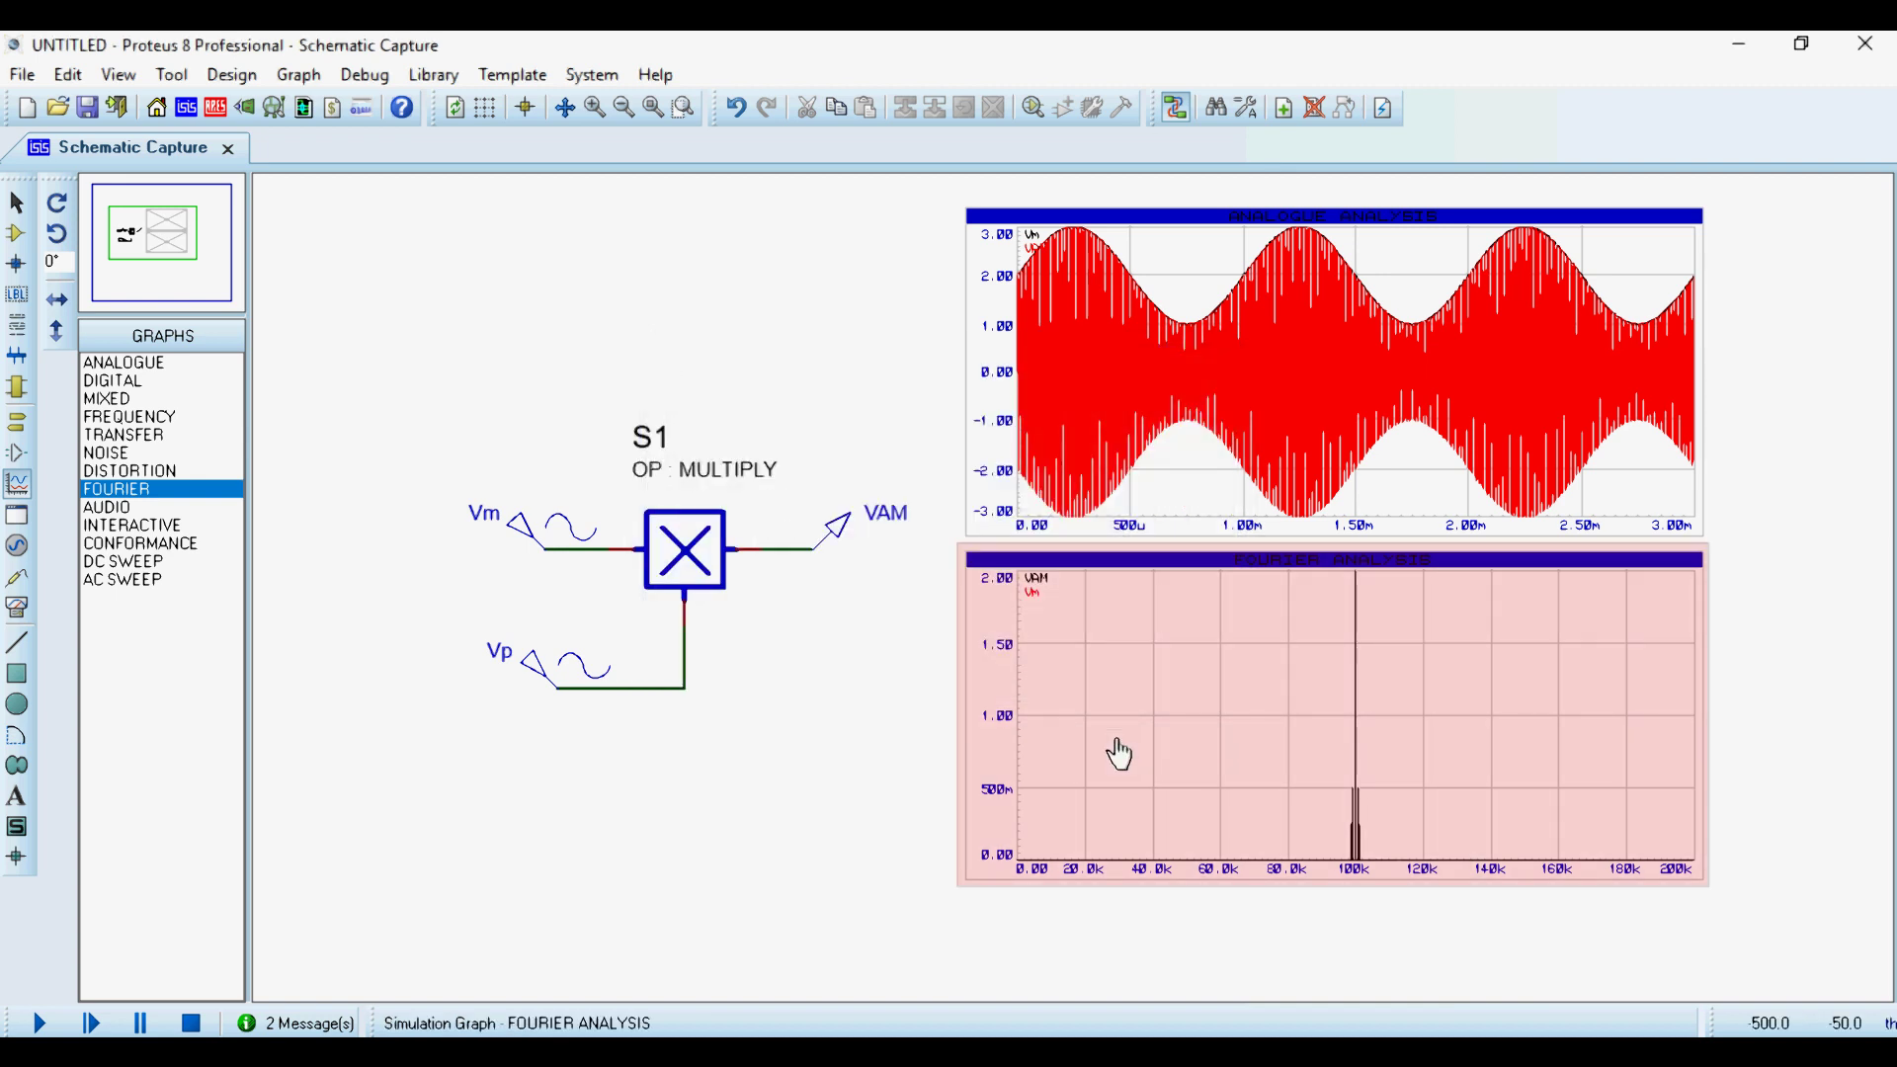
Add generator Vp as a third trace on the Fourier graph and rerun its simulation.
key("ctrl+t")
left_click(779, 460)
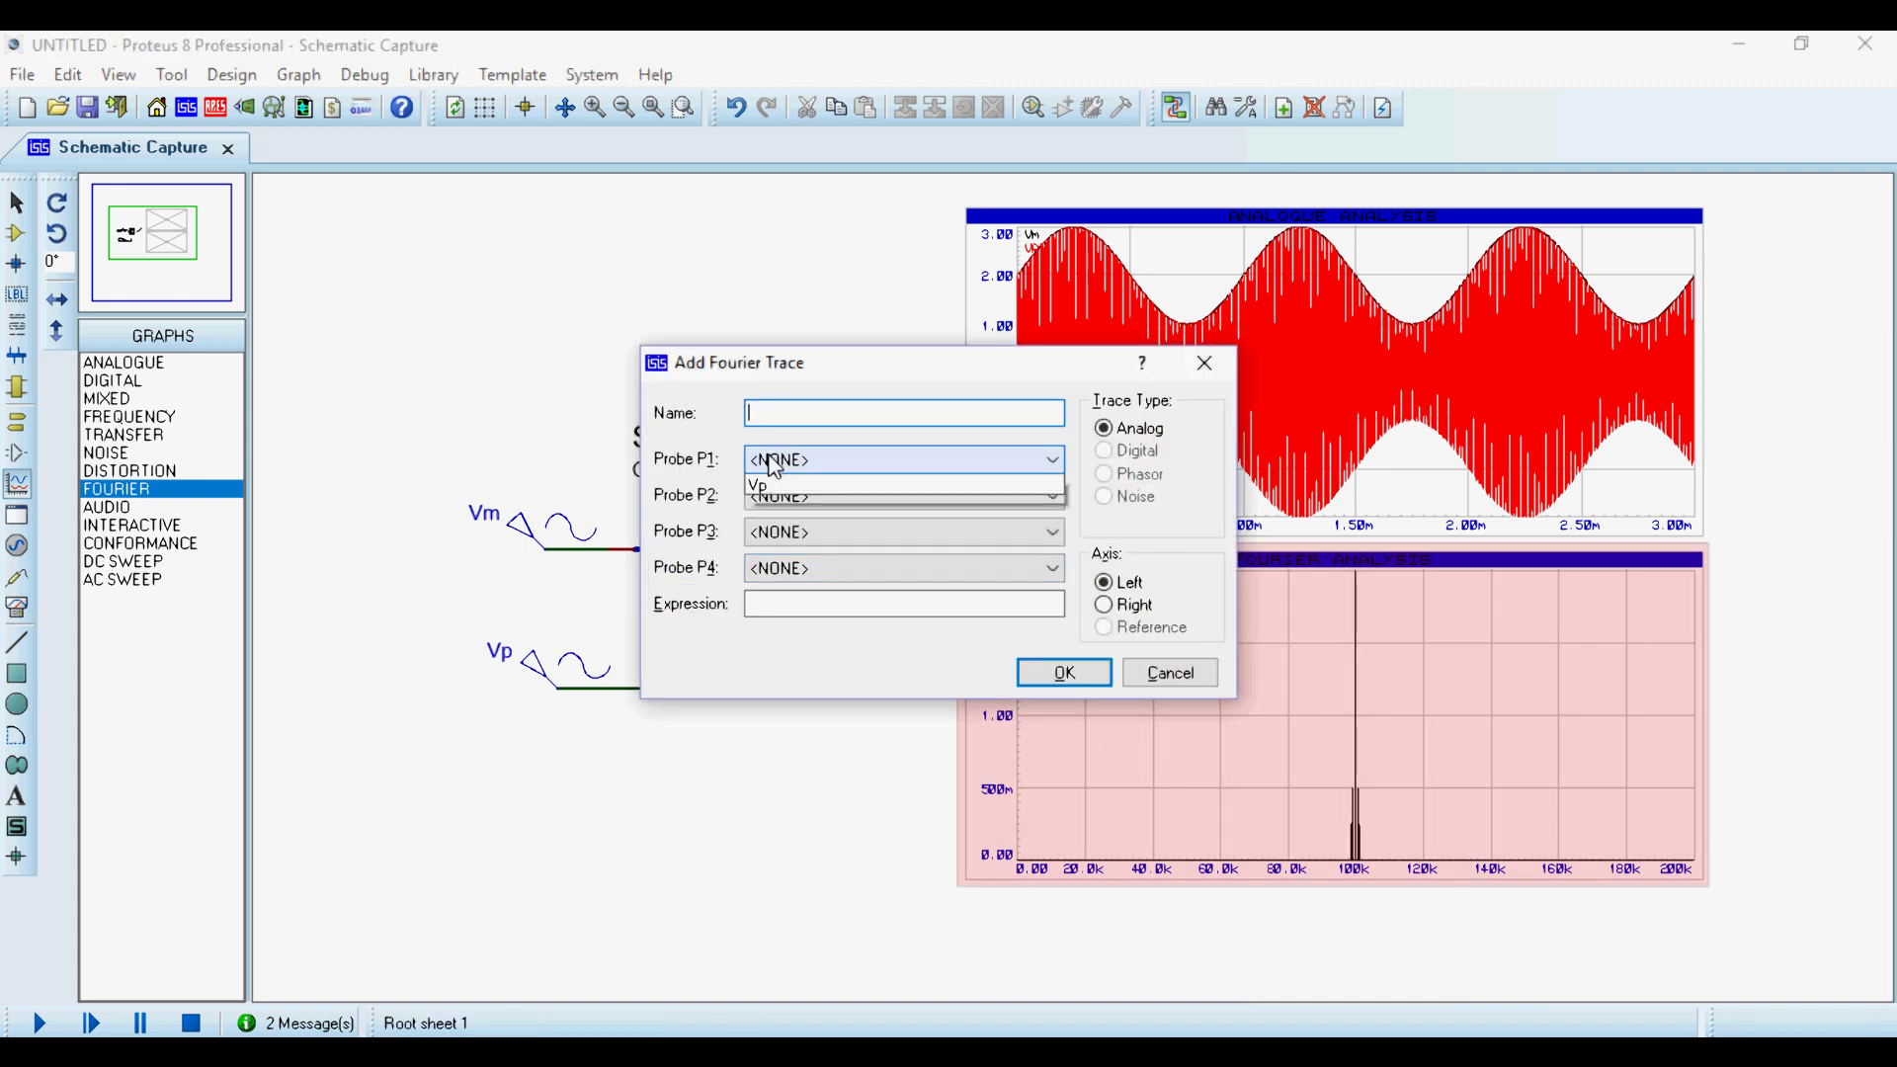
left_click(761, 540)
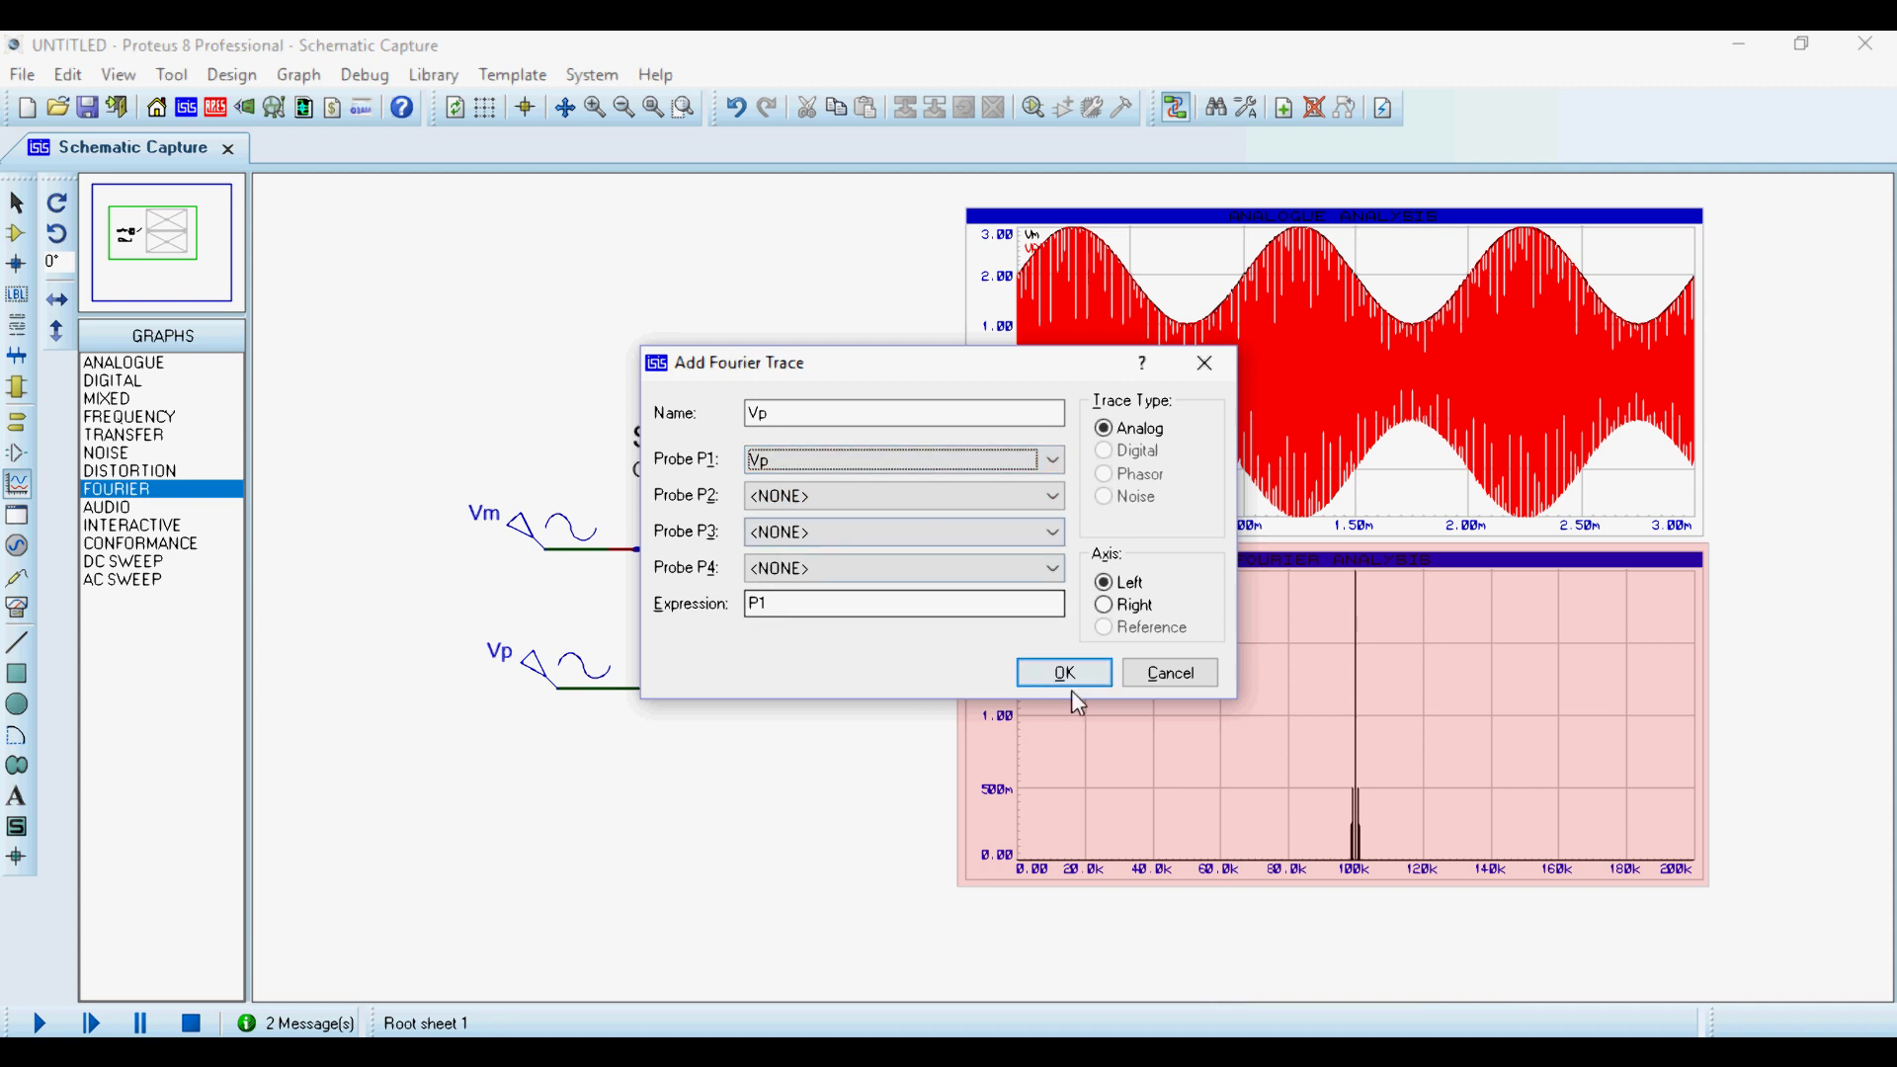
left_click(1067, 674)
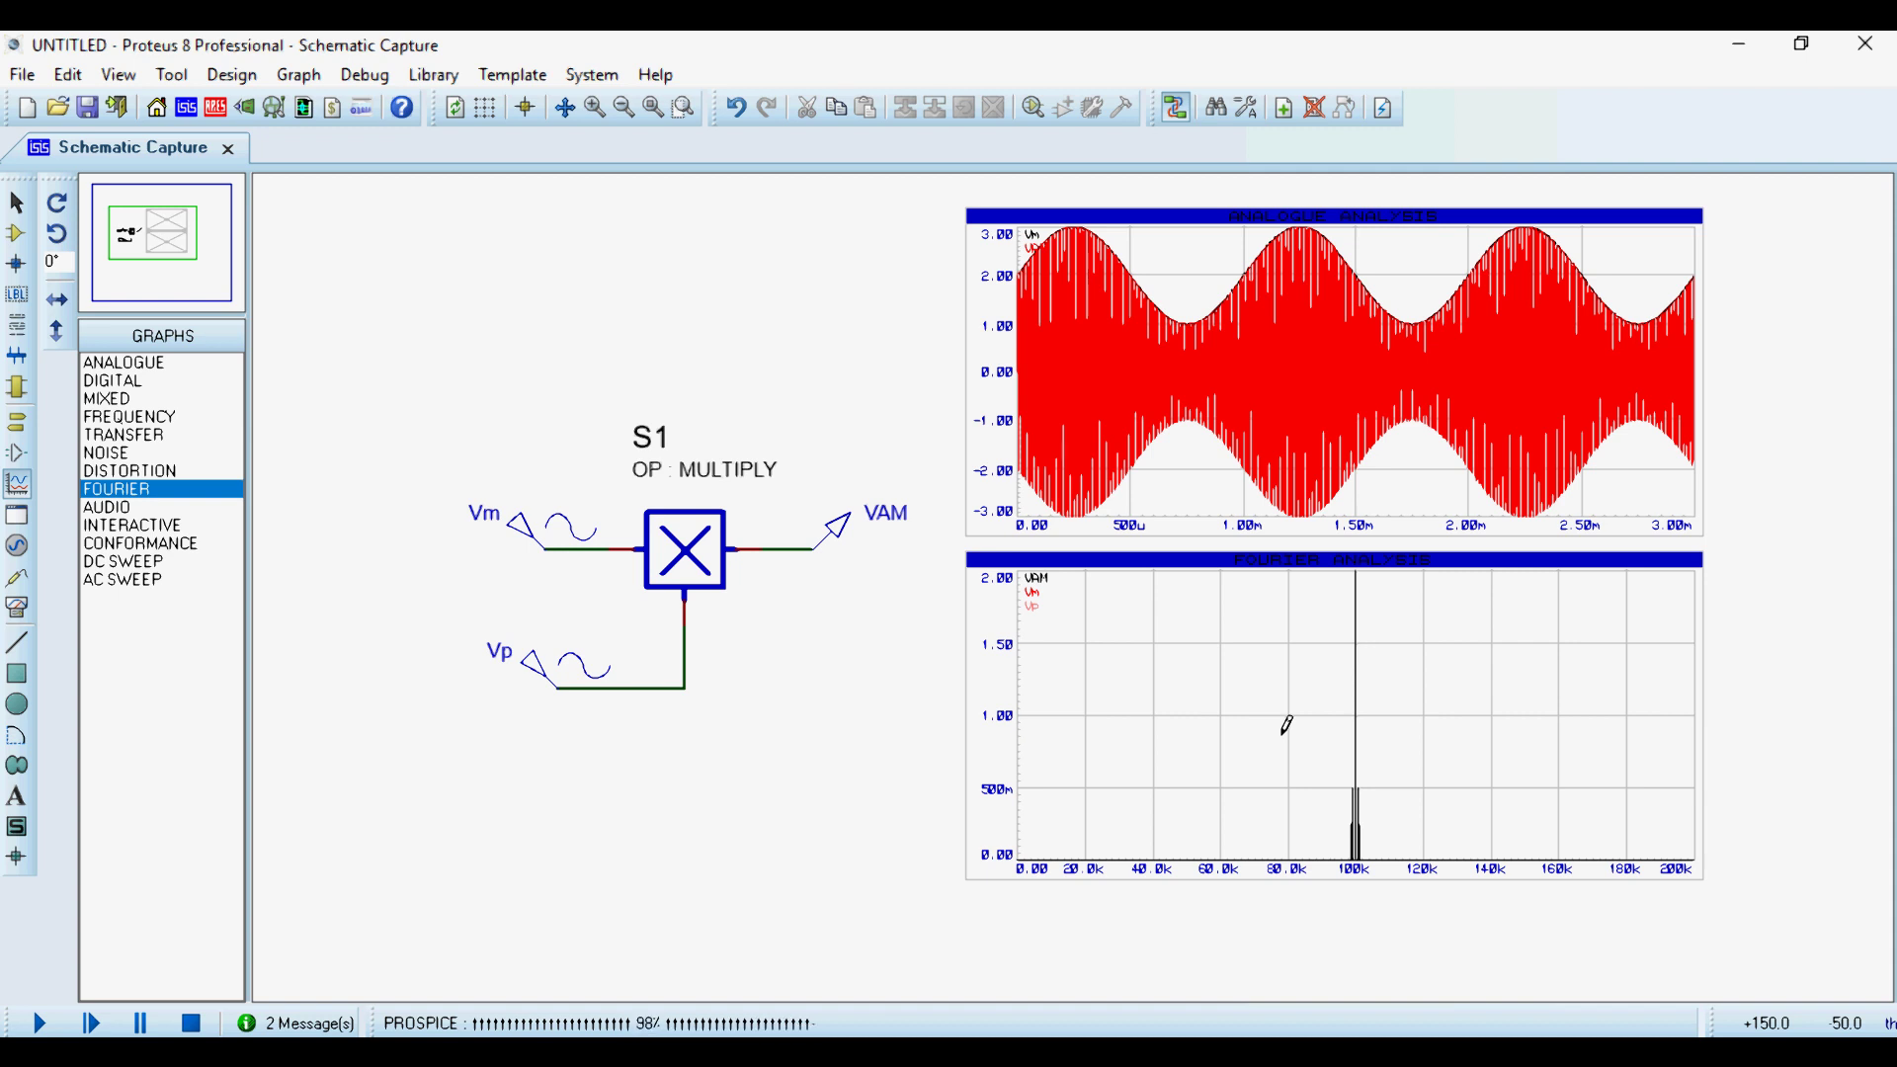
left_click(1314, 751)
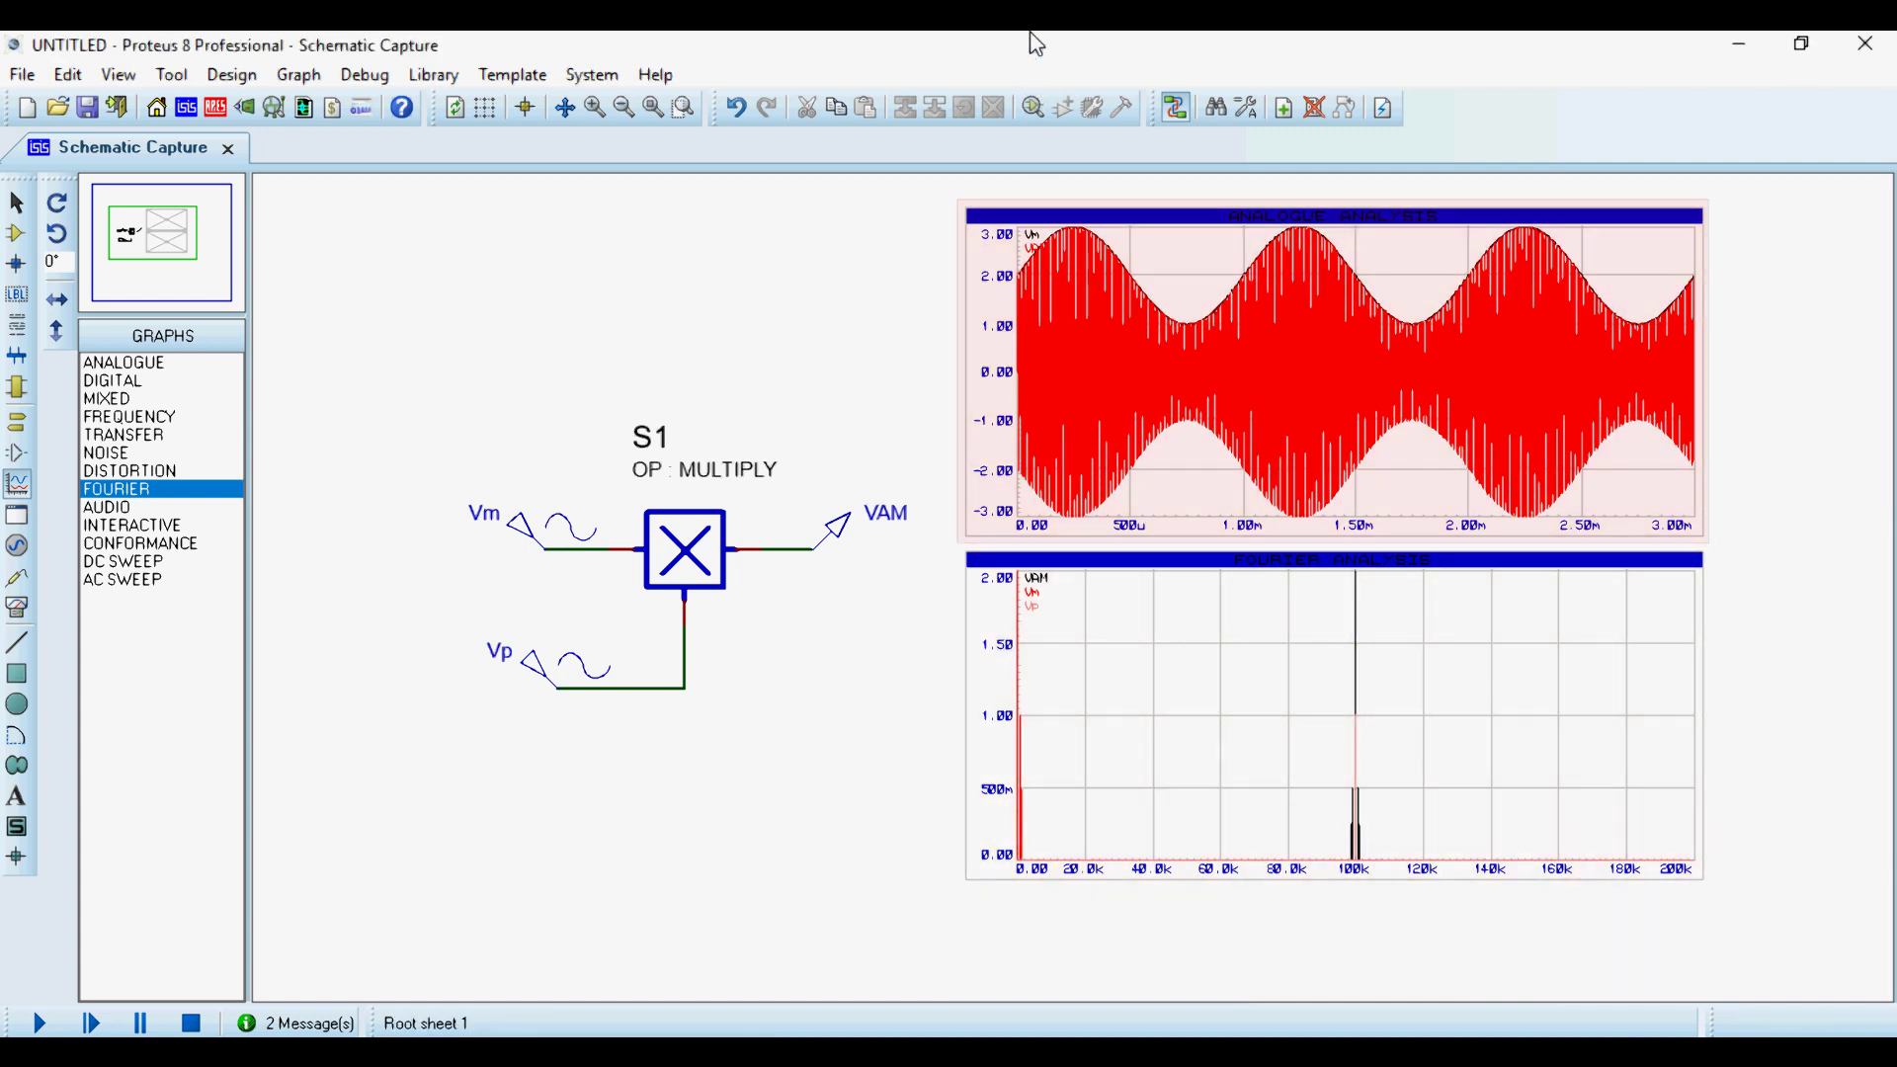
Examine the Vm, Vp and VAM spectral lines near 0 and 100k Hz in the maximized Fourier graph, then show the whole spectrum.
right_click(1277, 685)
left_click(1383, 962)
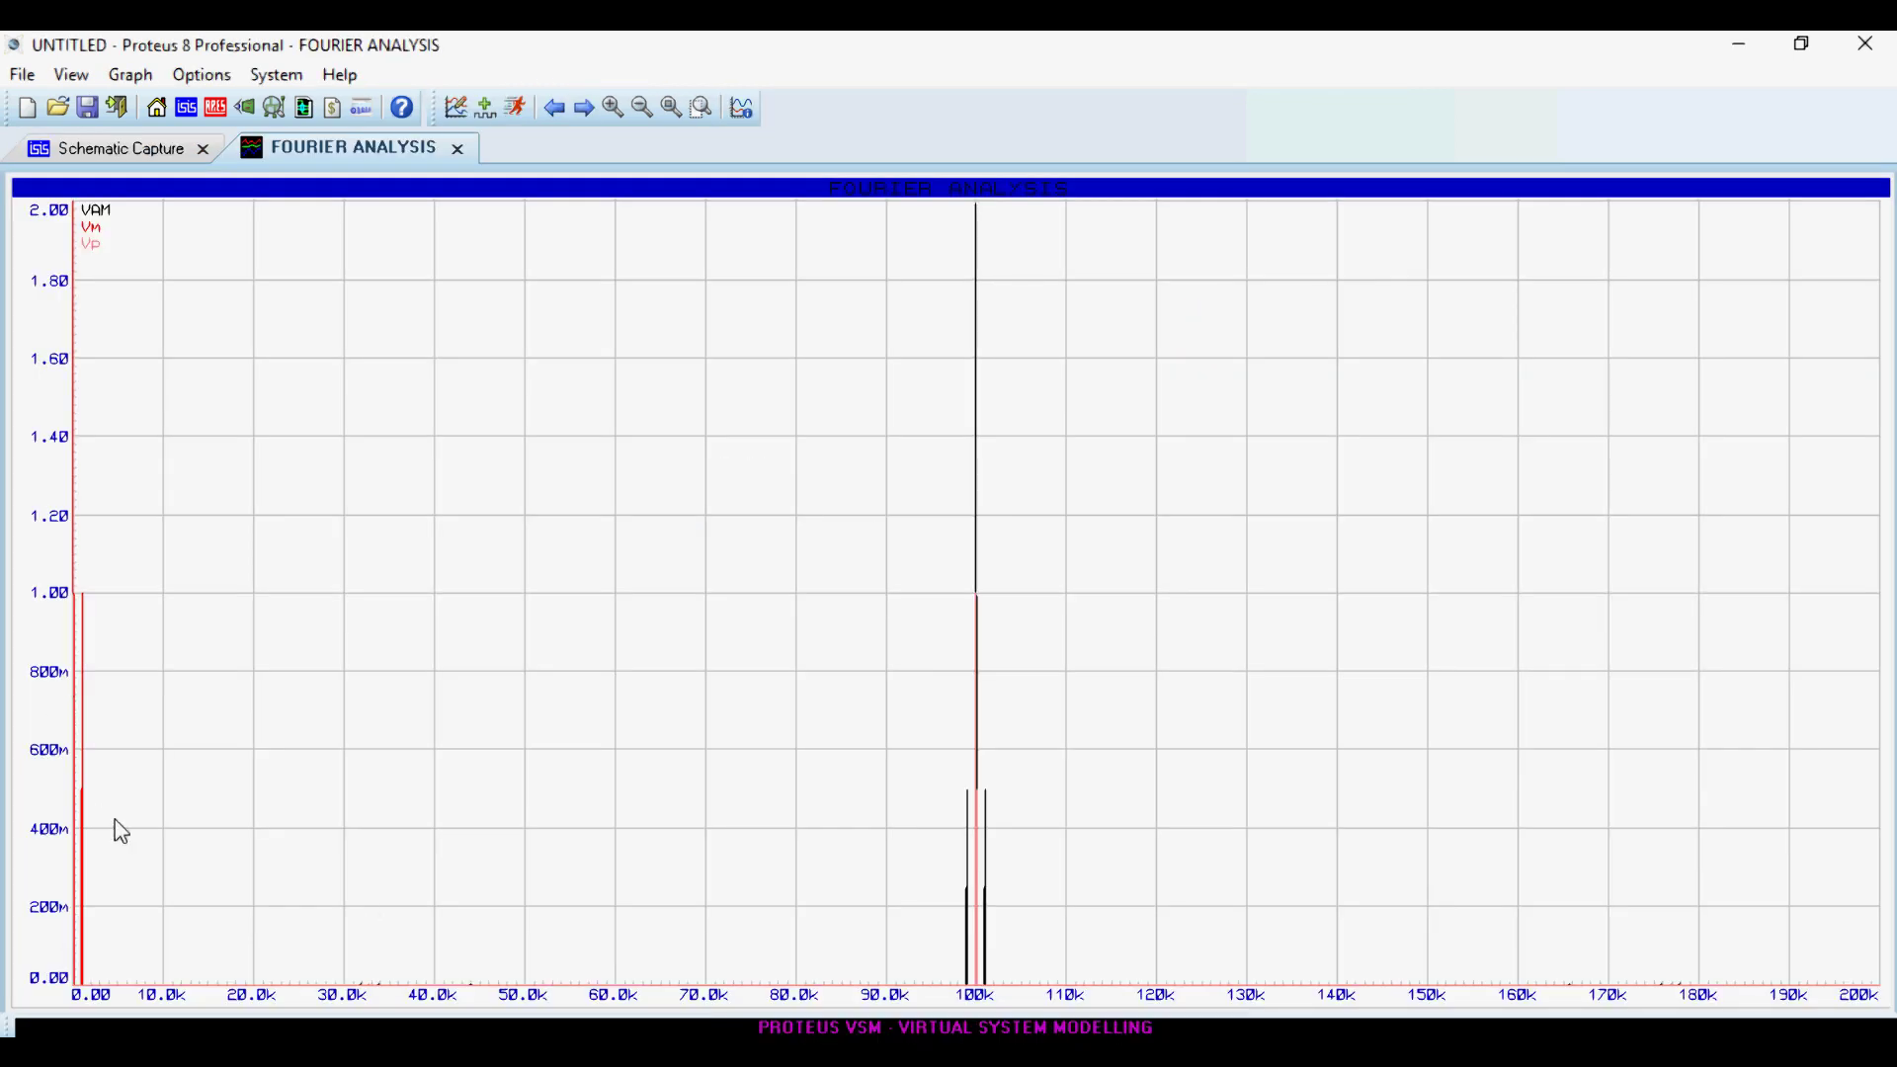
scroll(120, 832, "up", 1)
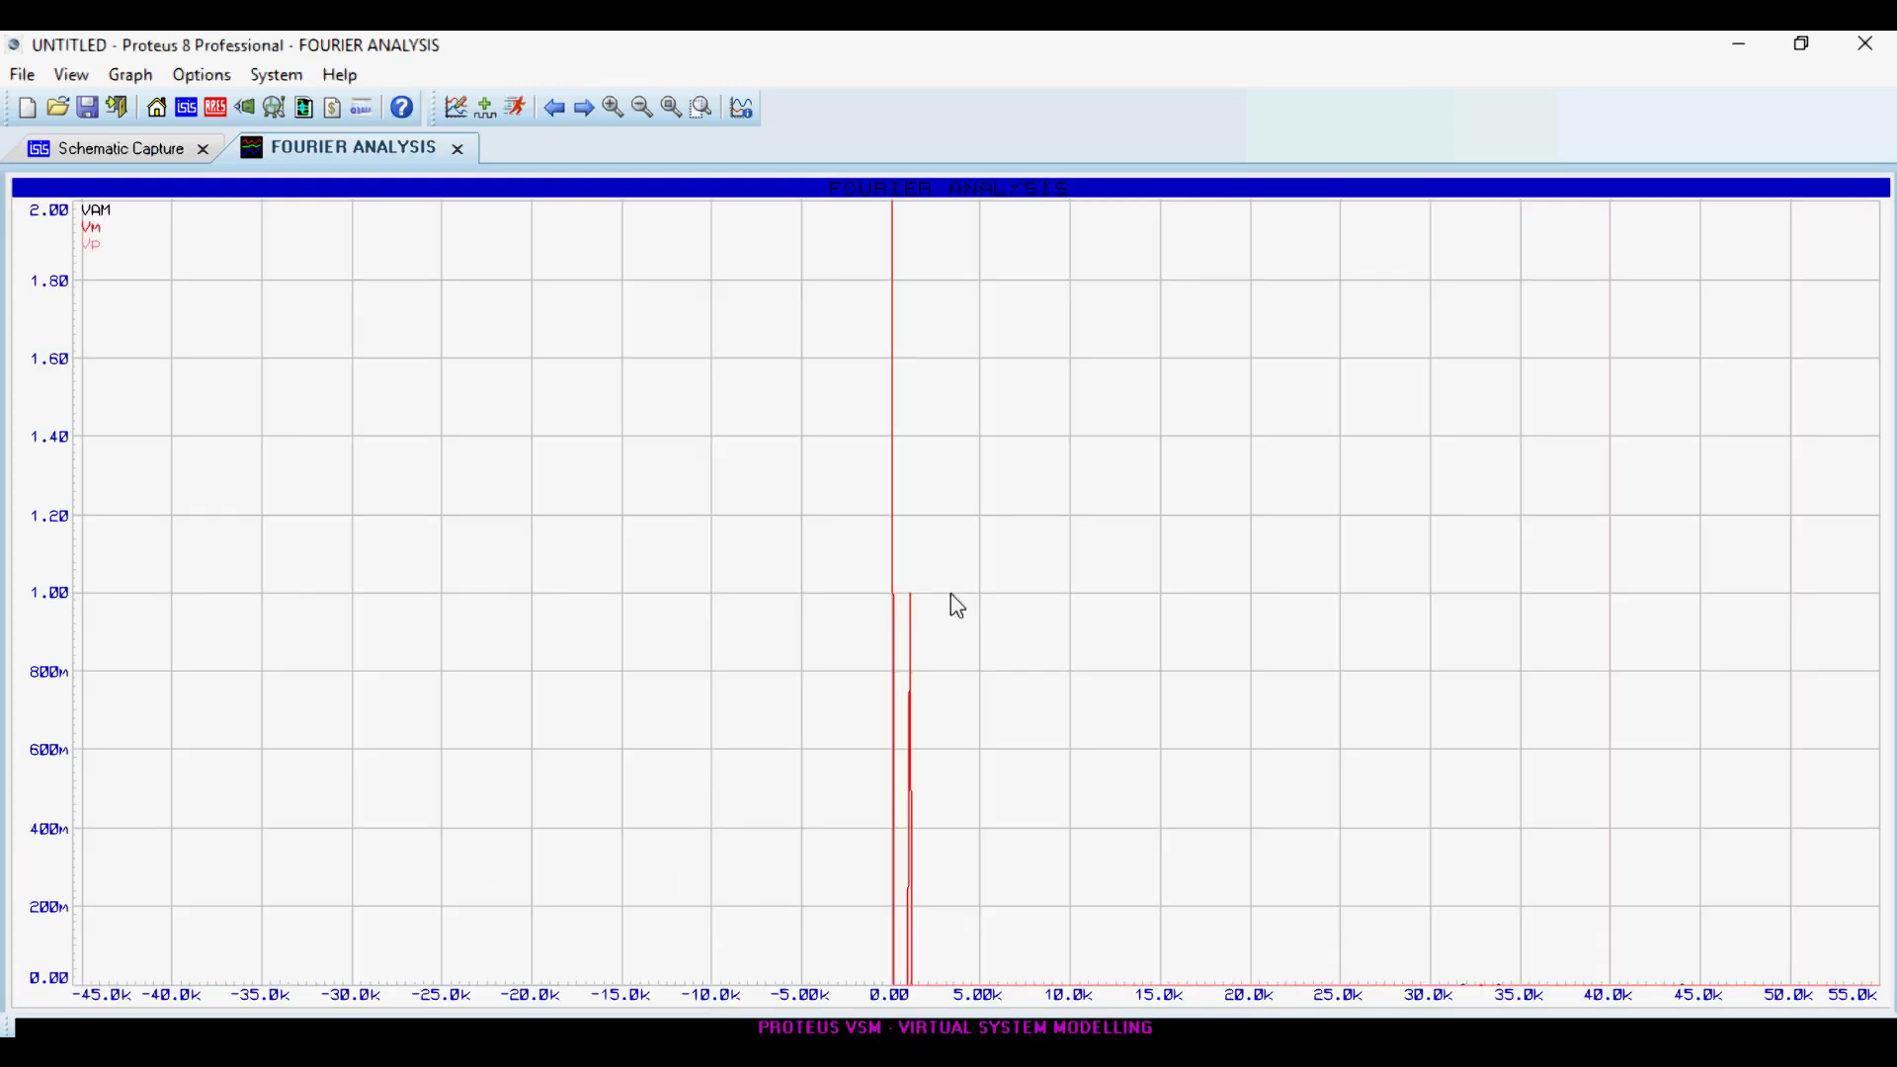
scroll(952, 599, "up", 2)
scroll(952, 598, "down", 1)
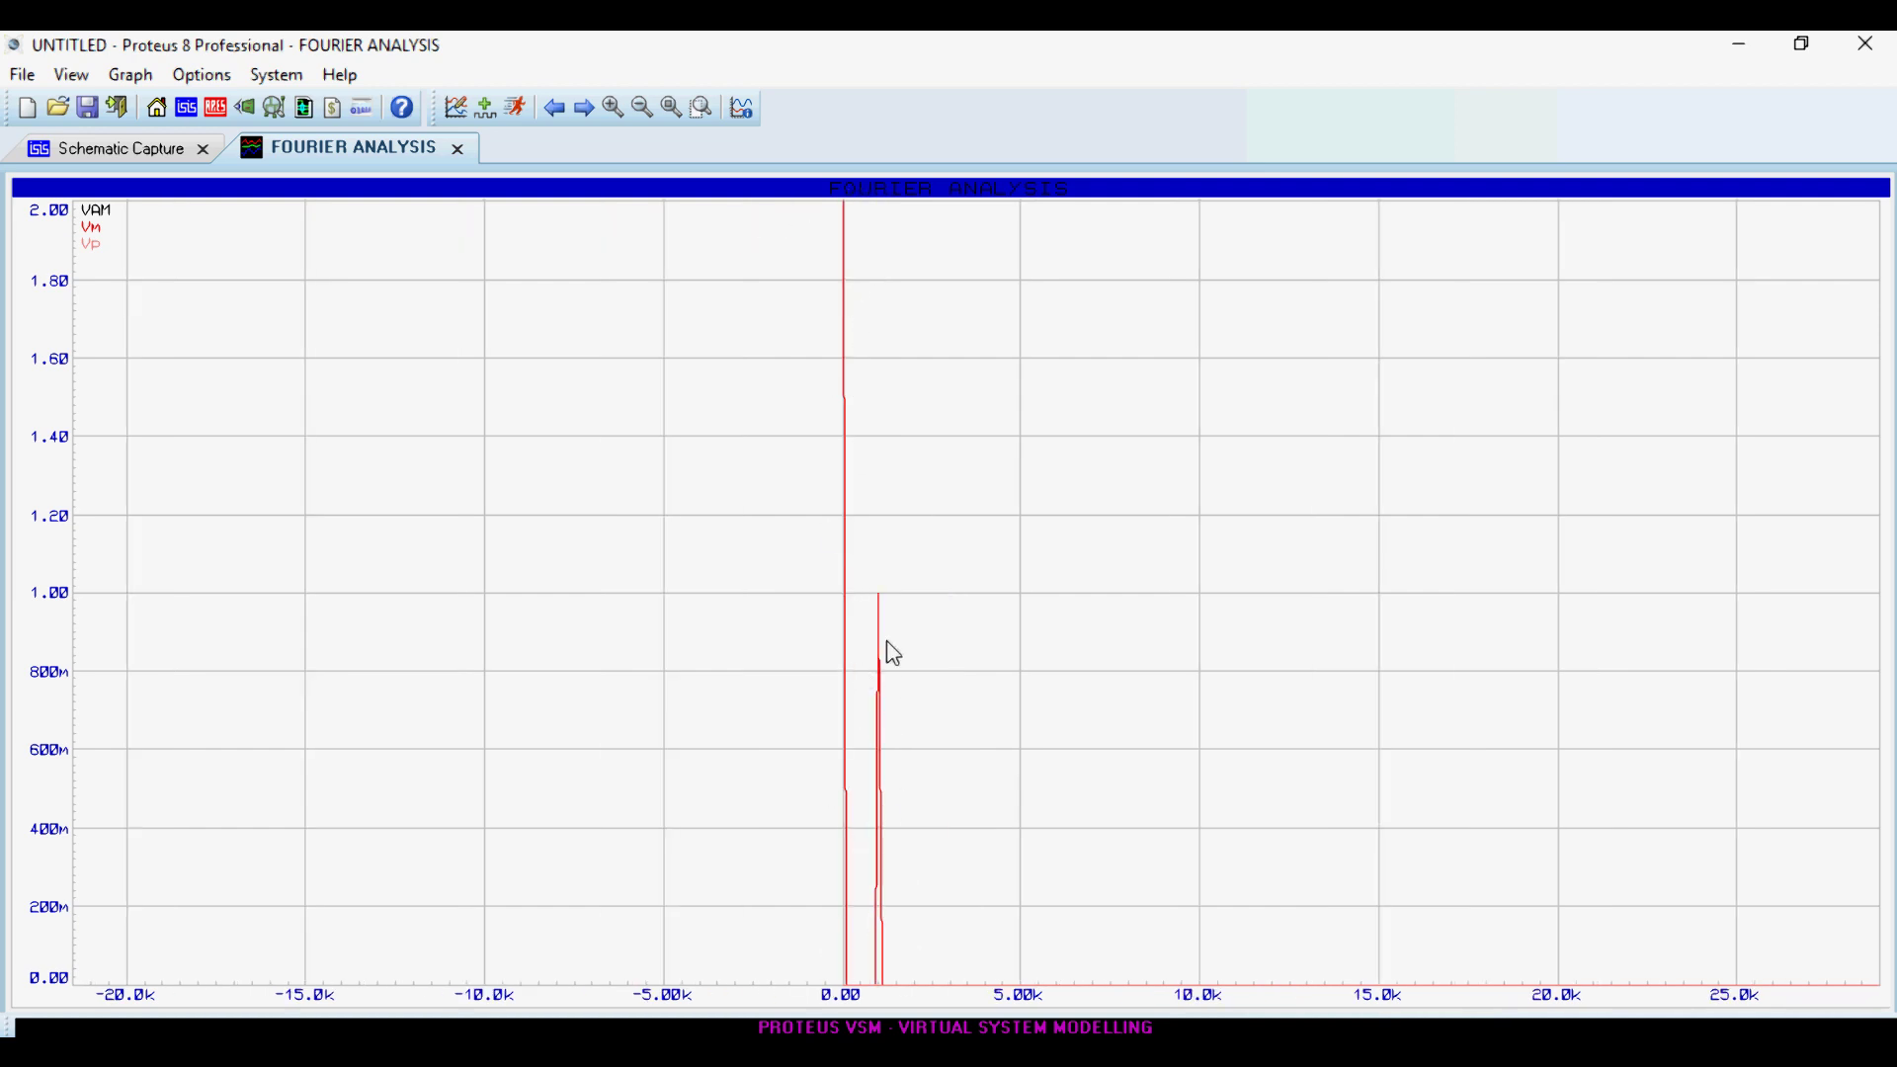
scroll(868, 895, "down", 2)
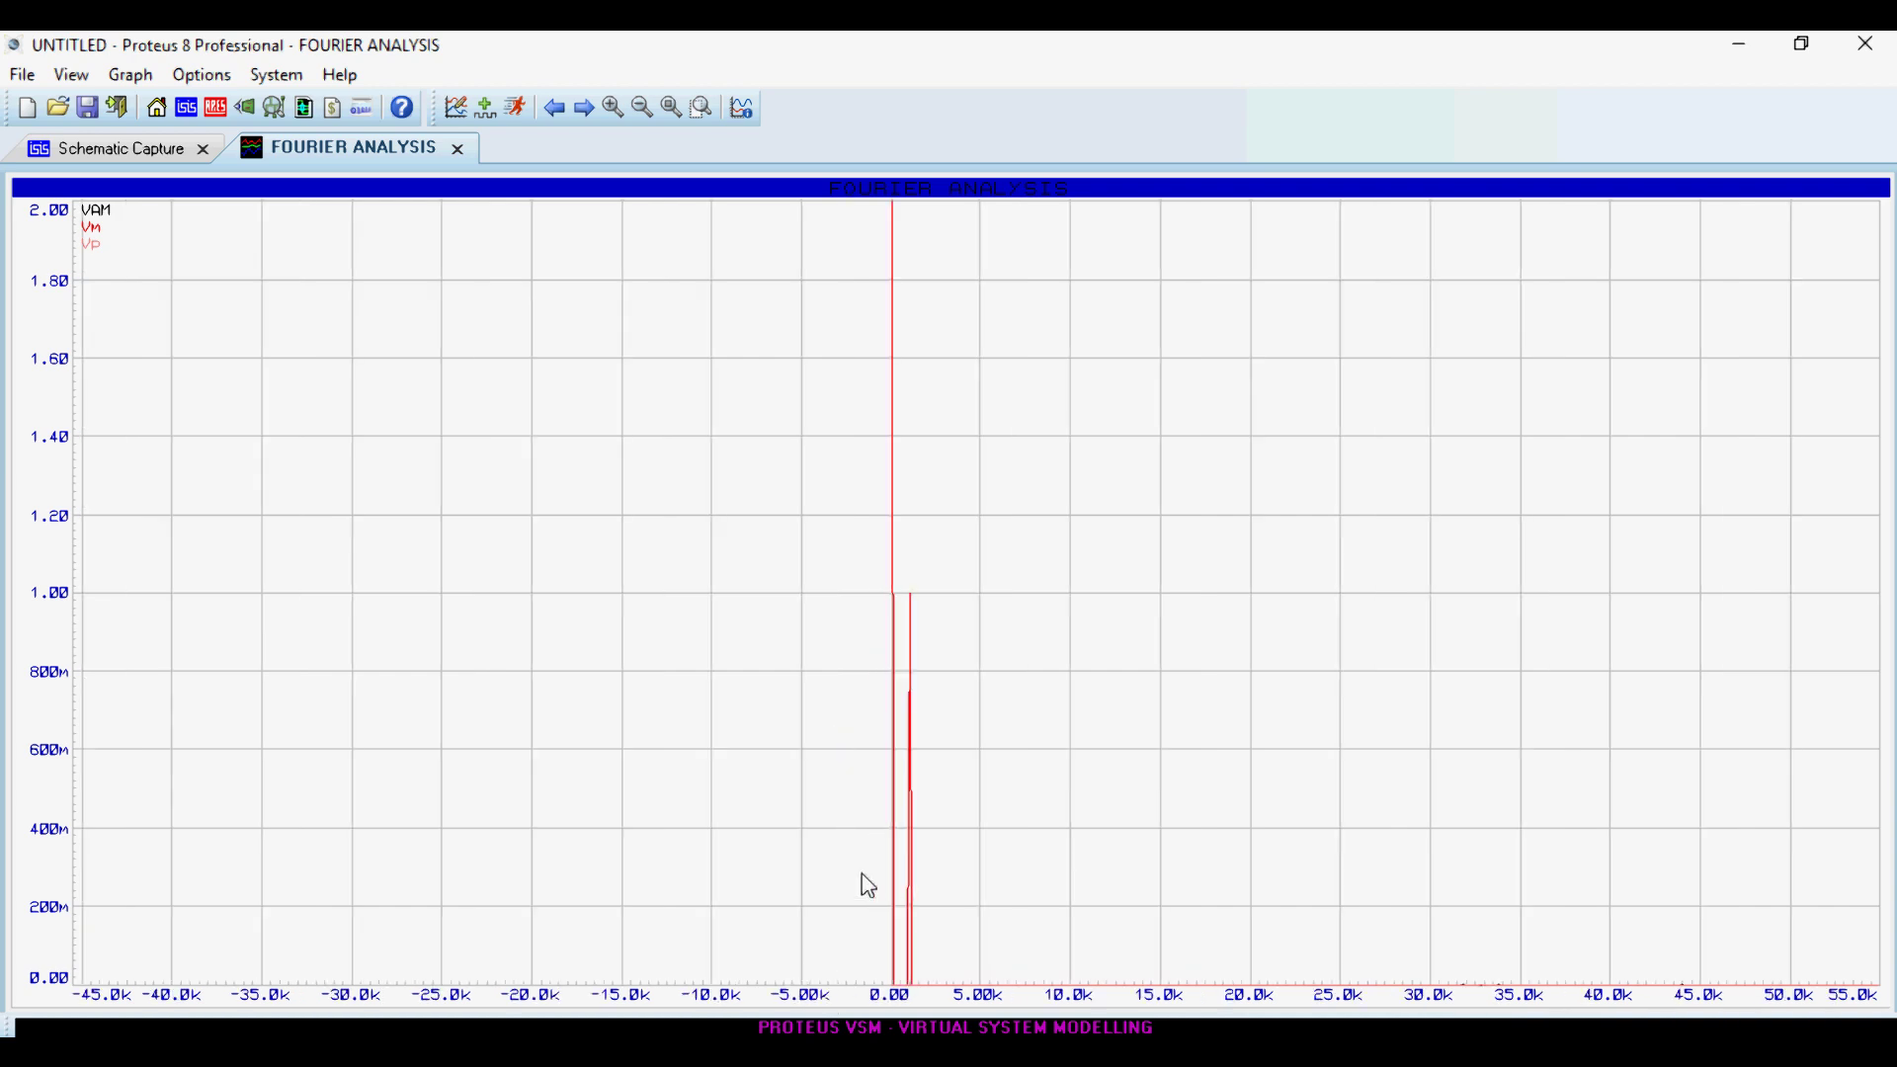
scroll(965, 639, "up", 5)
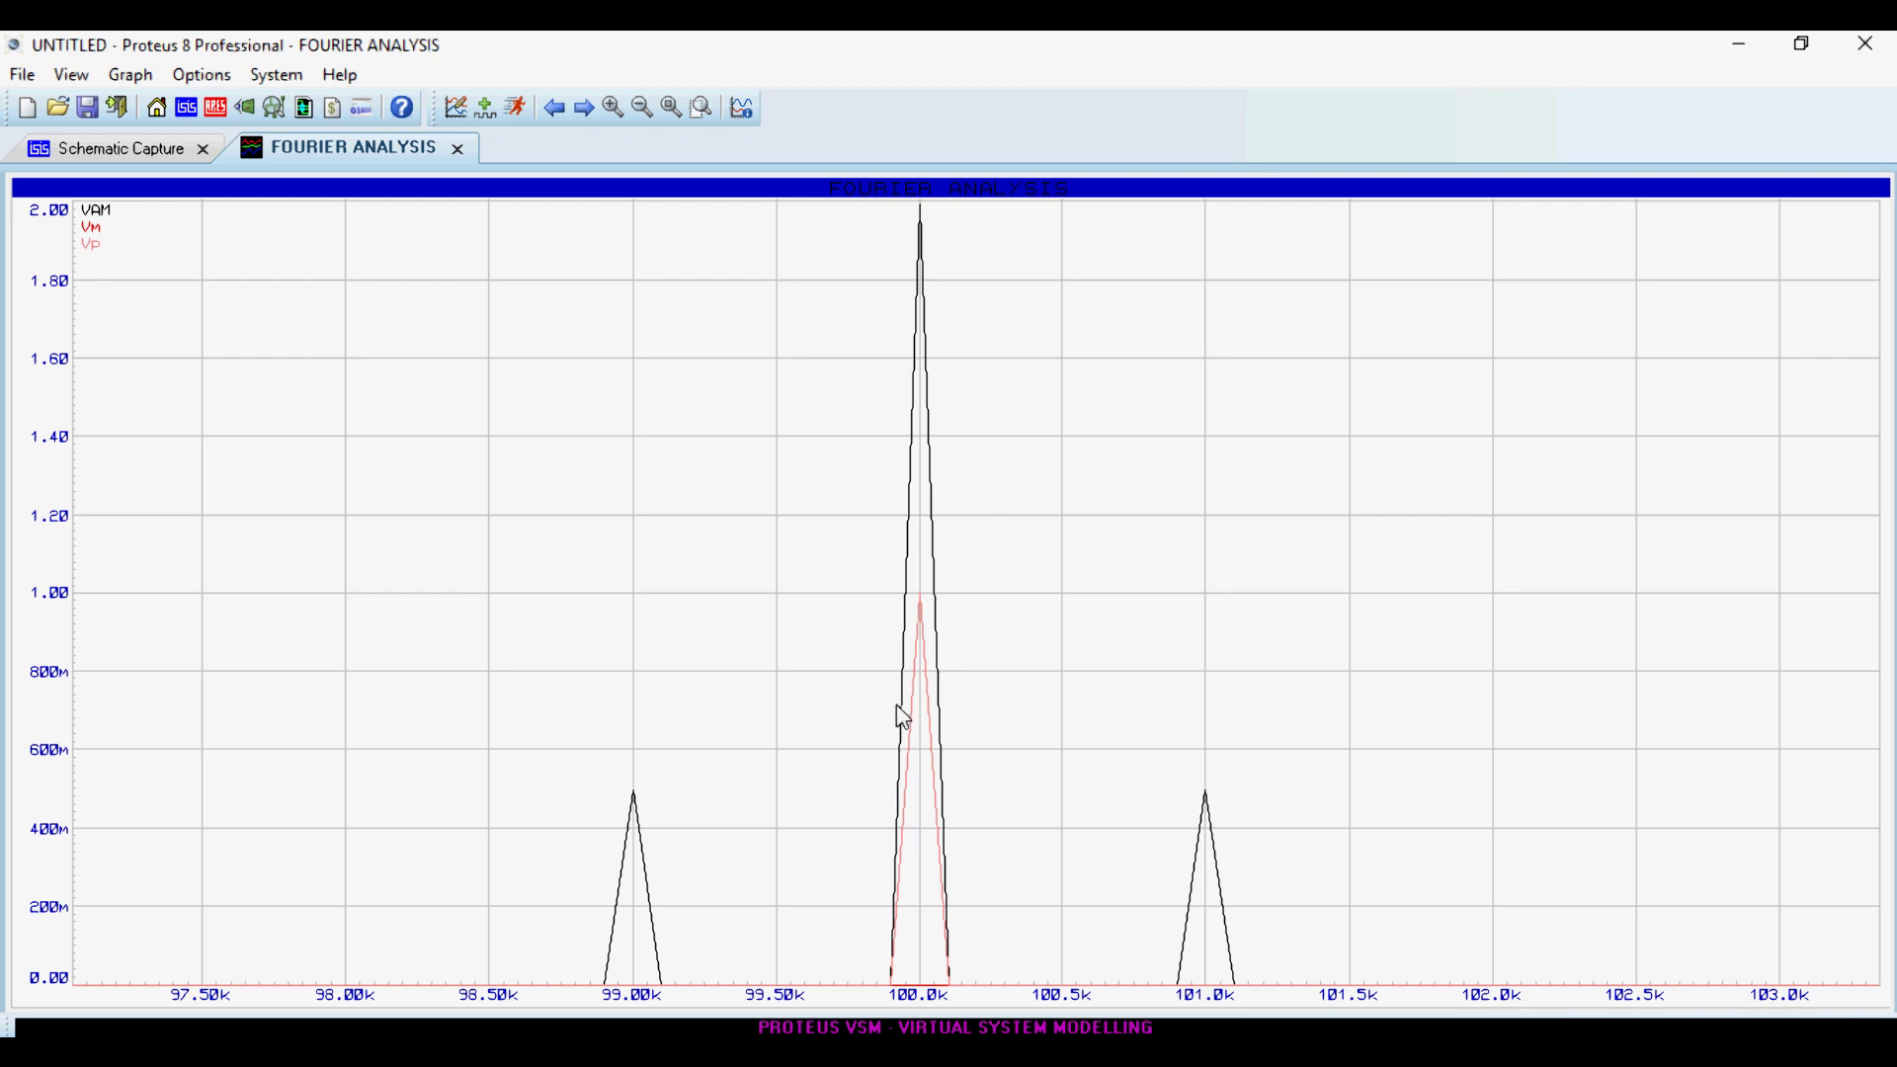
left_click(922, 643)
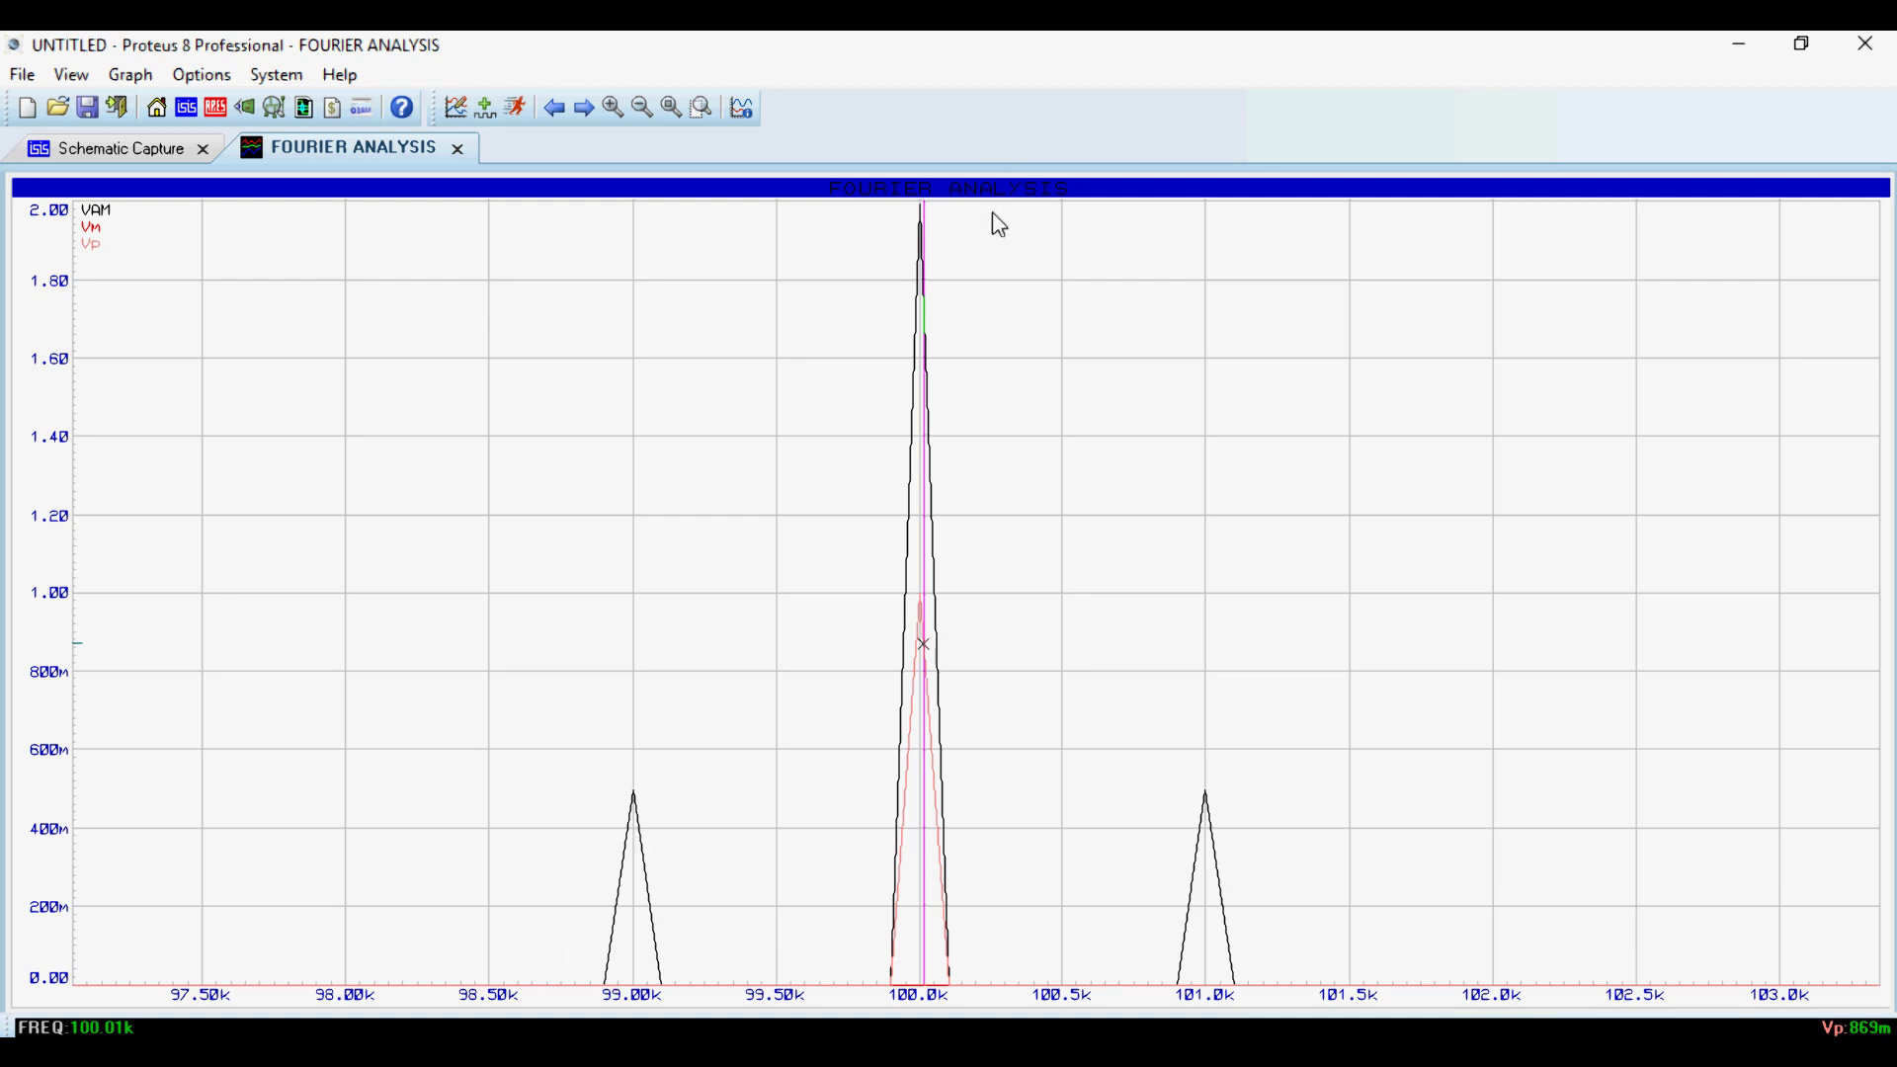
key("F8")
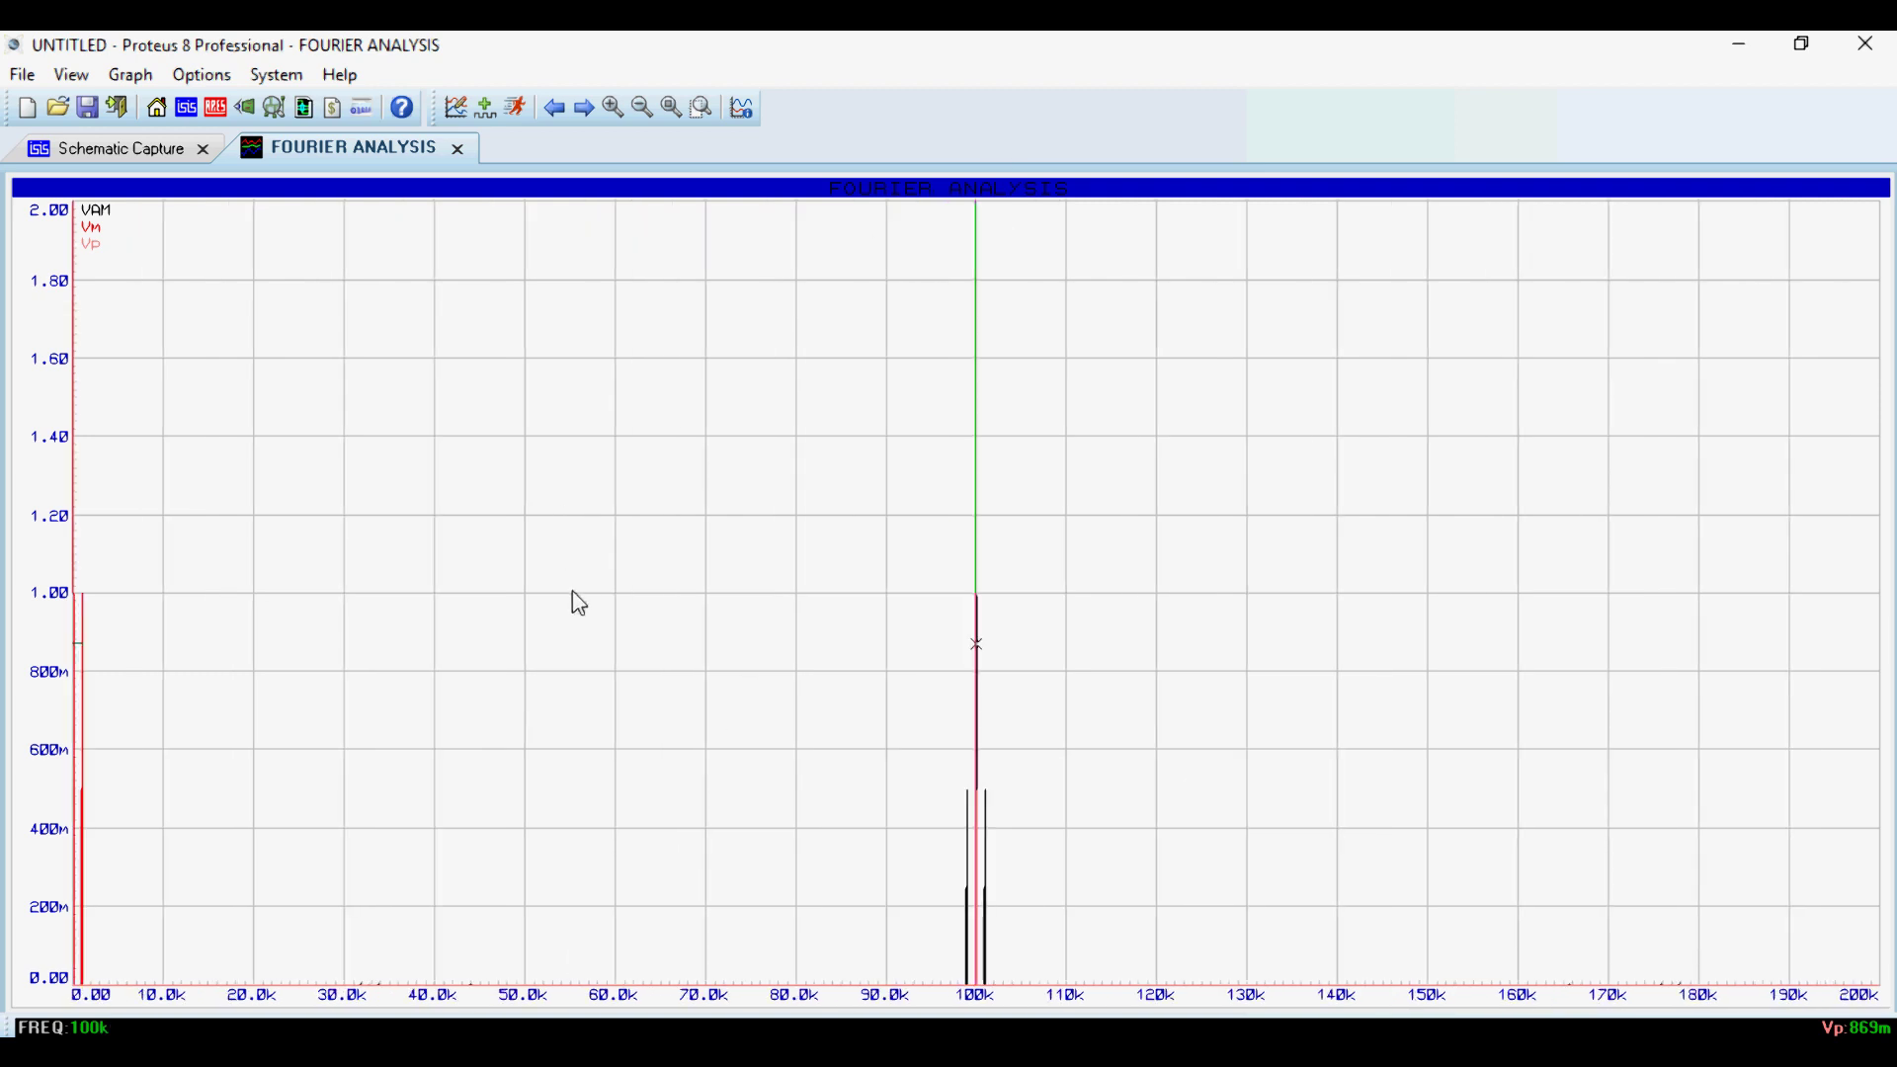
Close the maximized Fourier graph and set the offset of sine generator Vm to 1.5 volts.
left_click(459, 149)
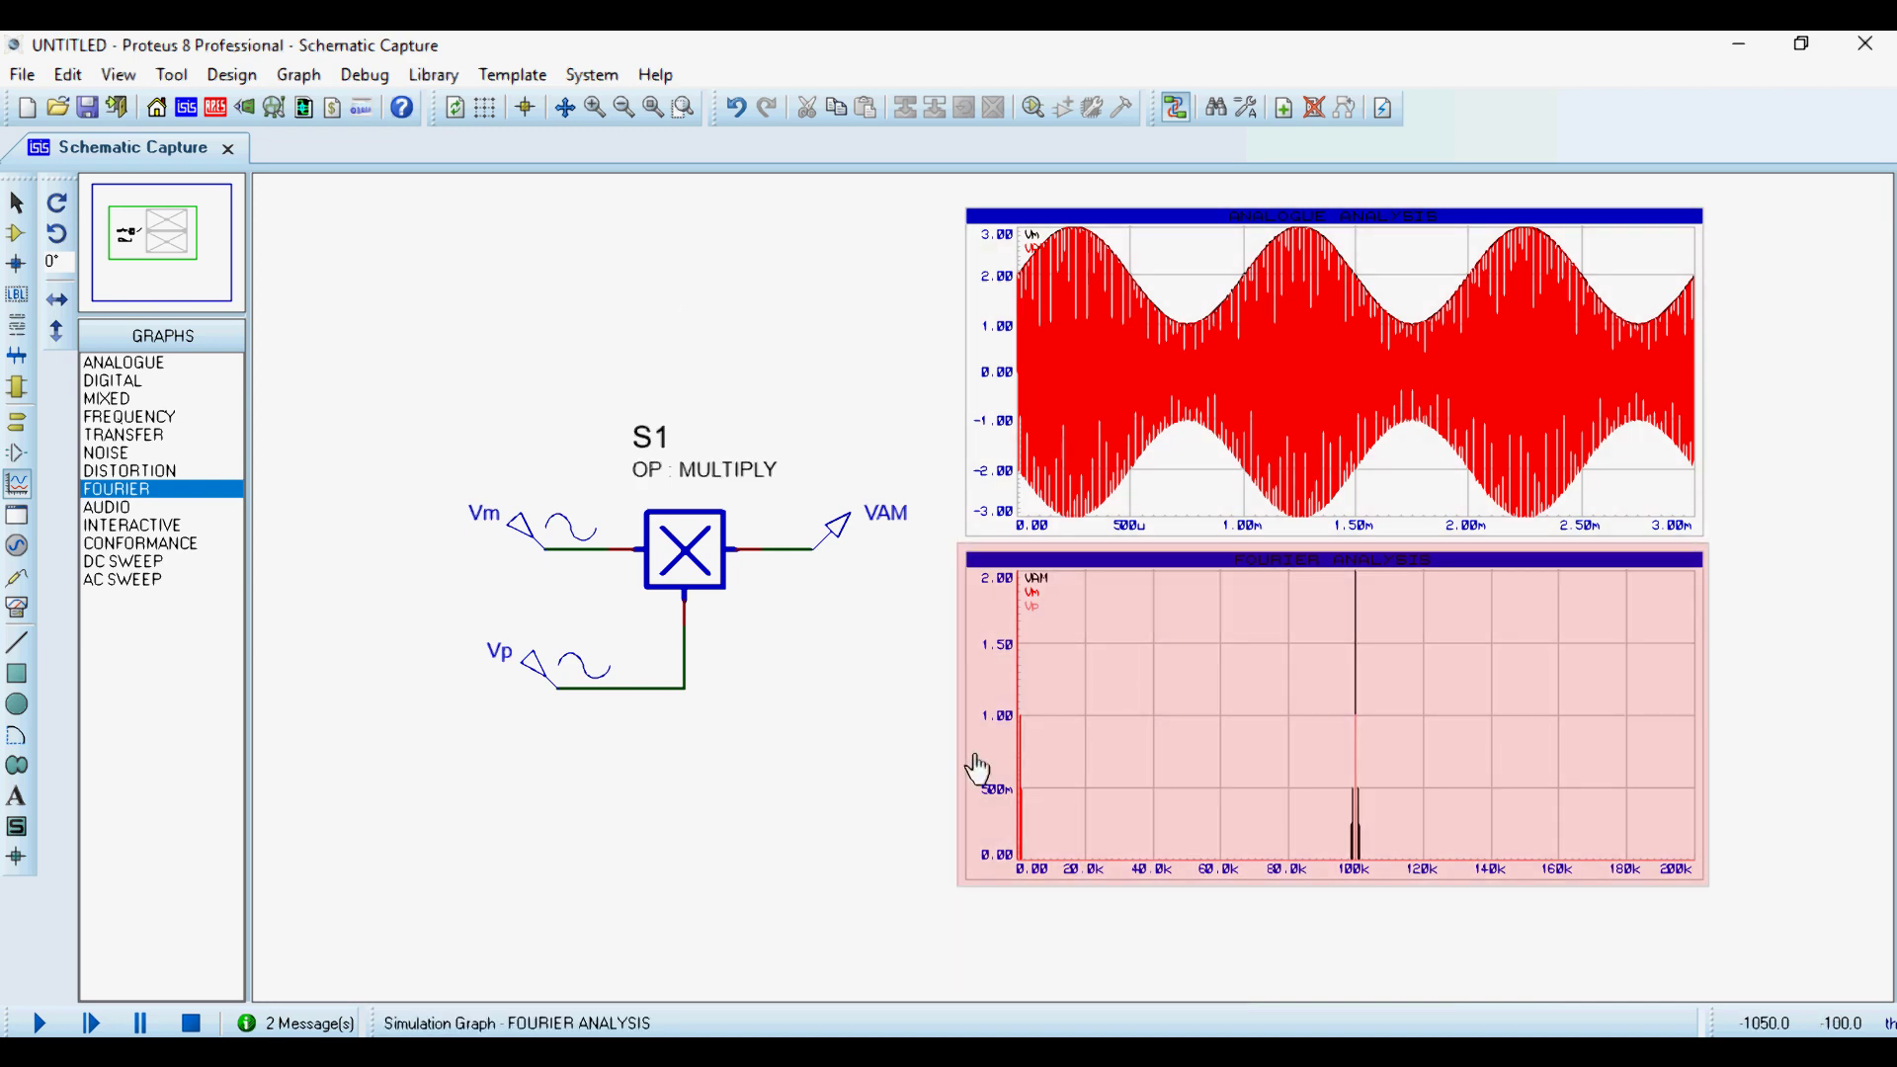
scroll(1074, 592, "down", 1)
scroll(1077, 604, "up", 1)
scroll(1077, 604, "up", 1)
scroll(1128, 600, "down", 1)
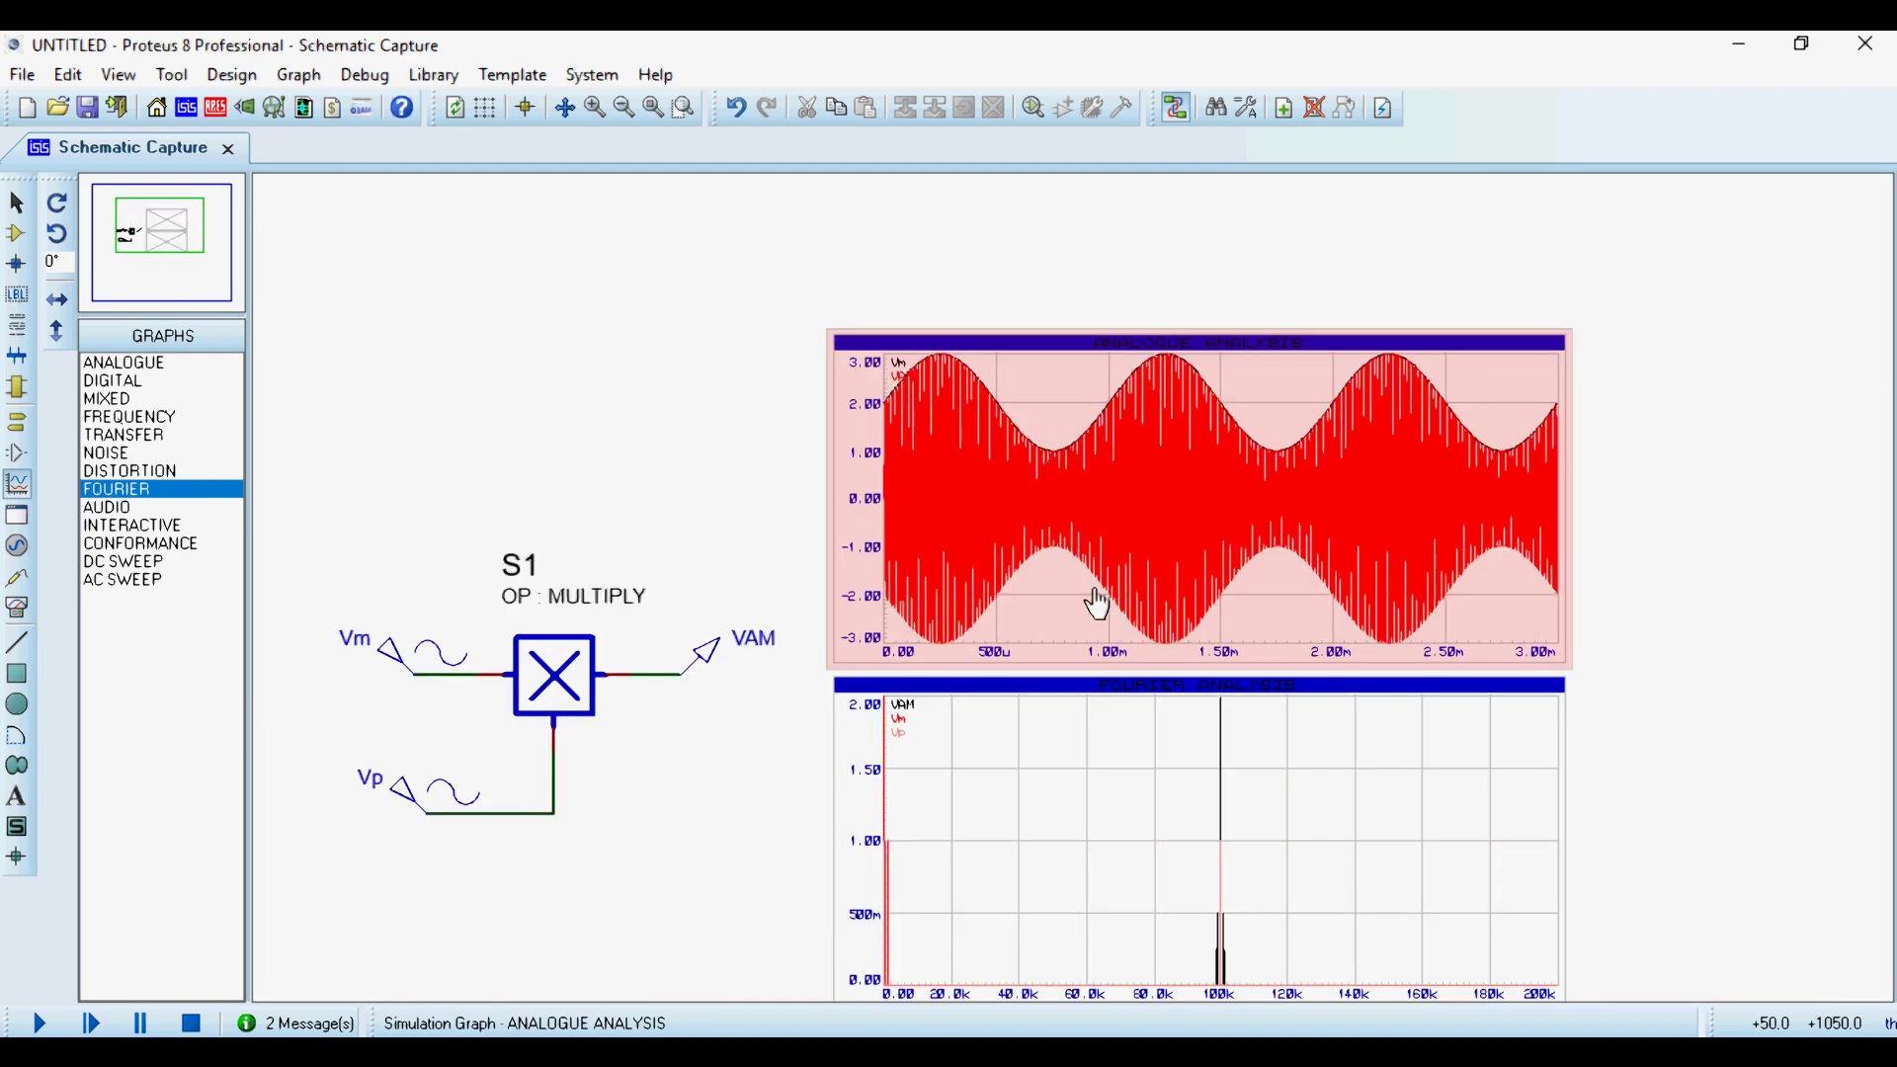
double_click(413, 670)
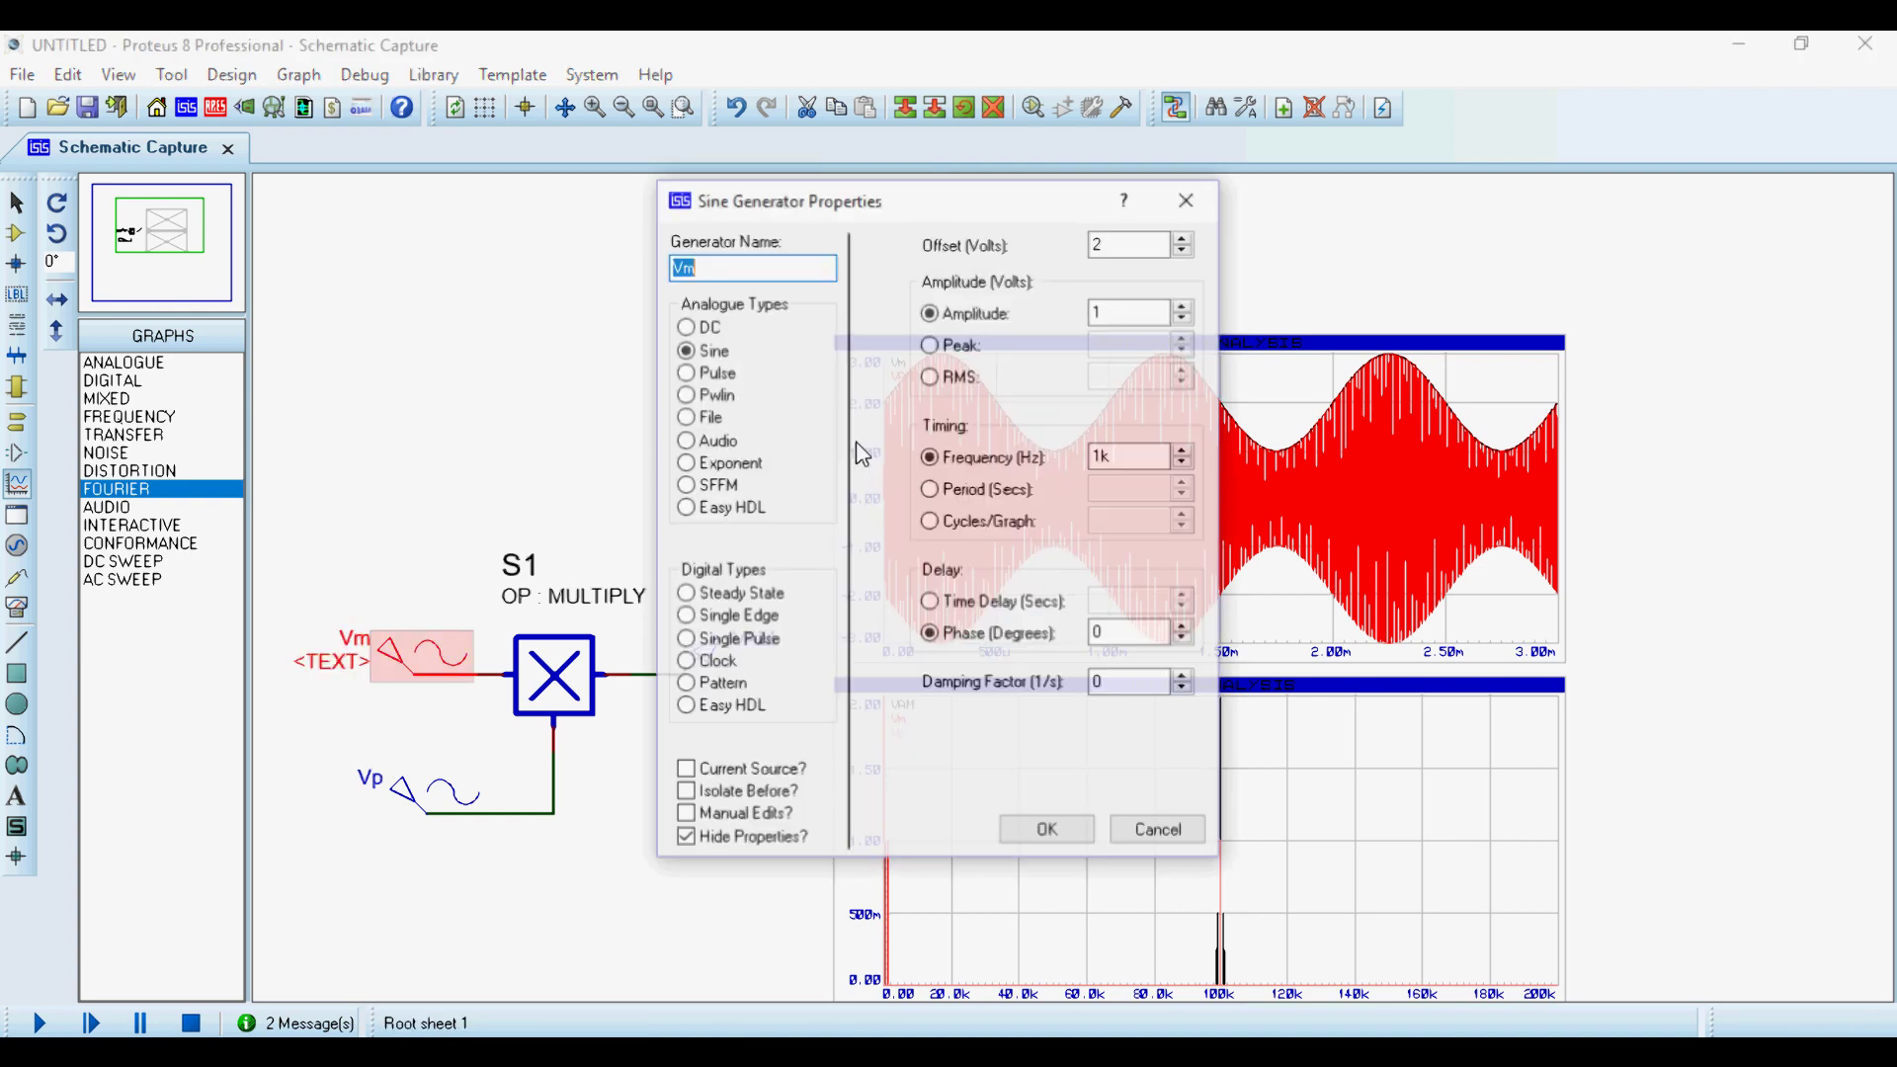
double_click(1129, 250)
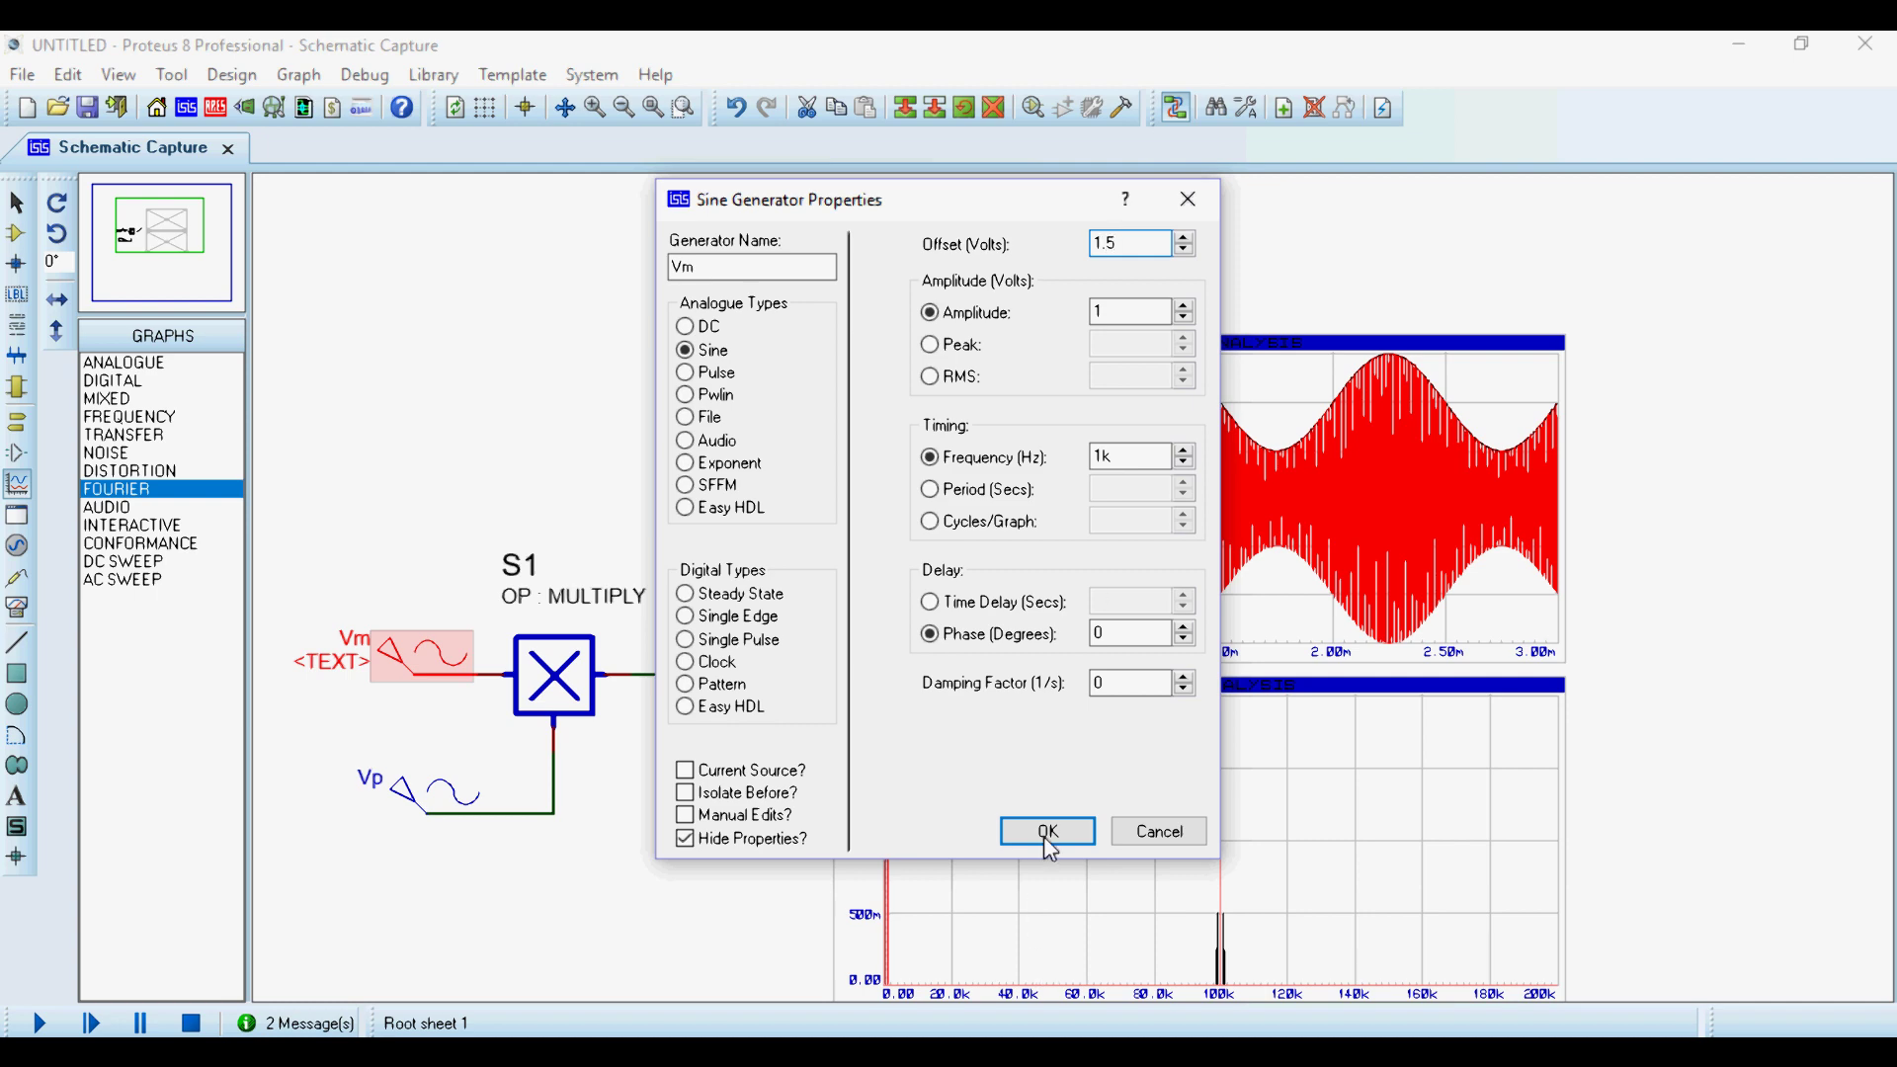
left_click(1048, 833)
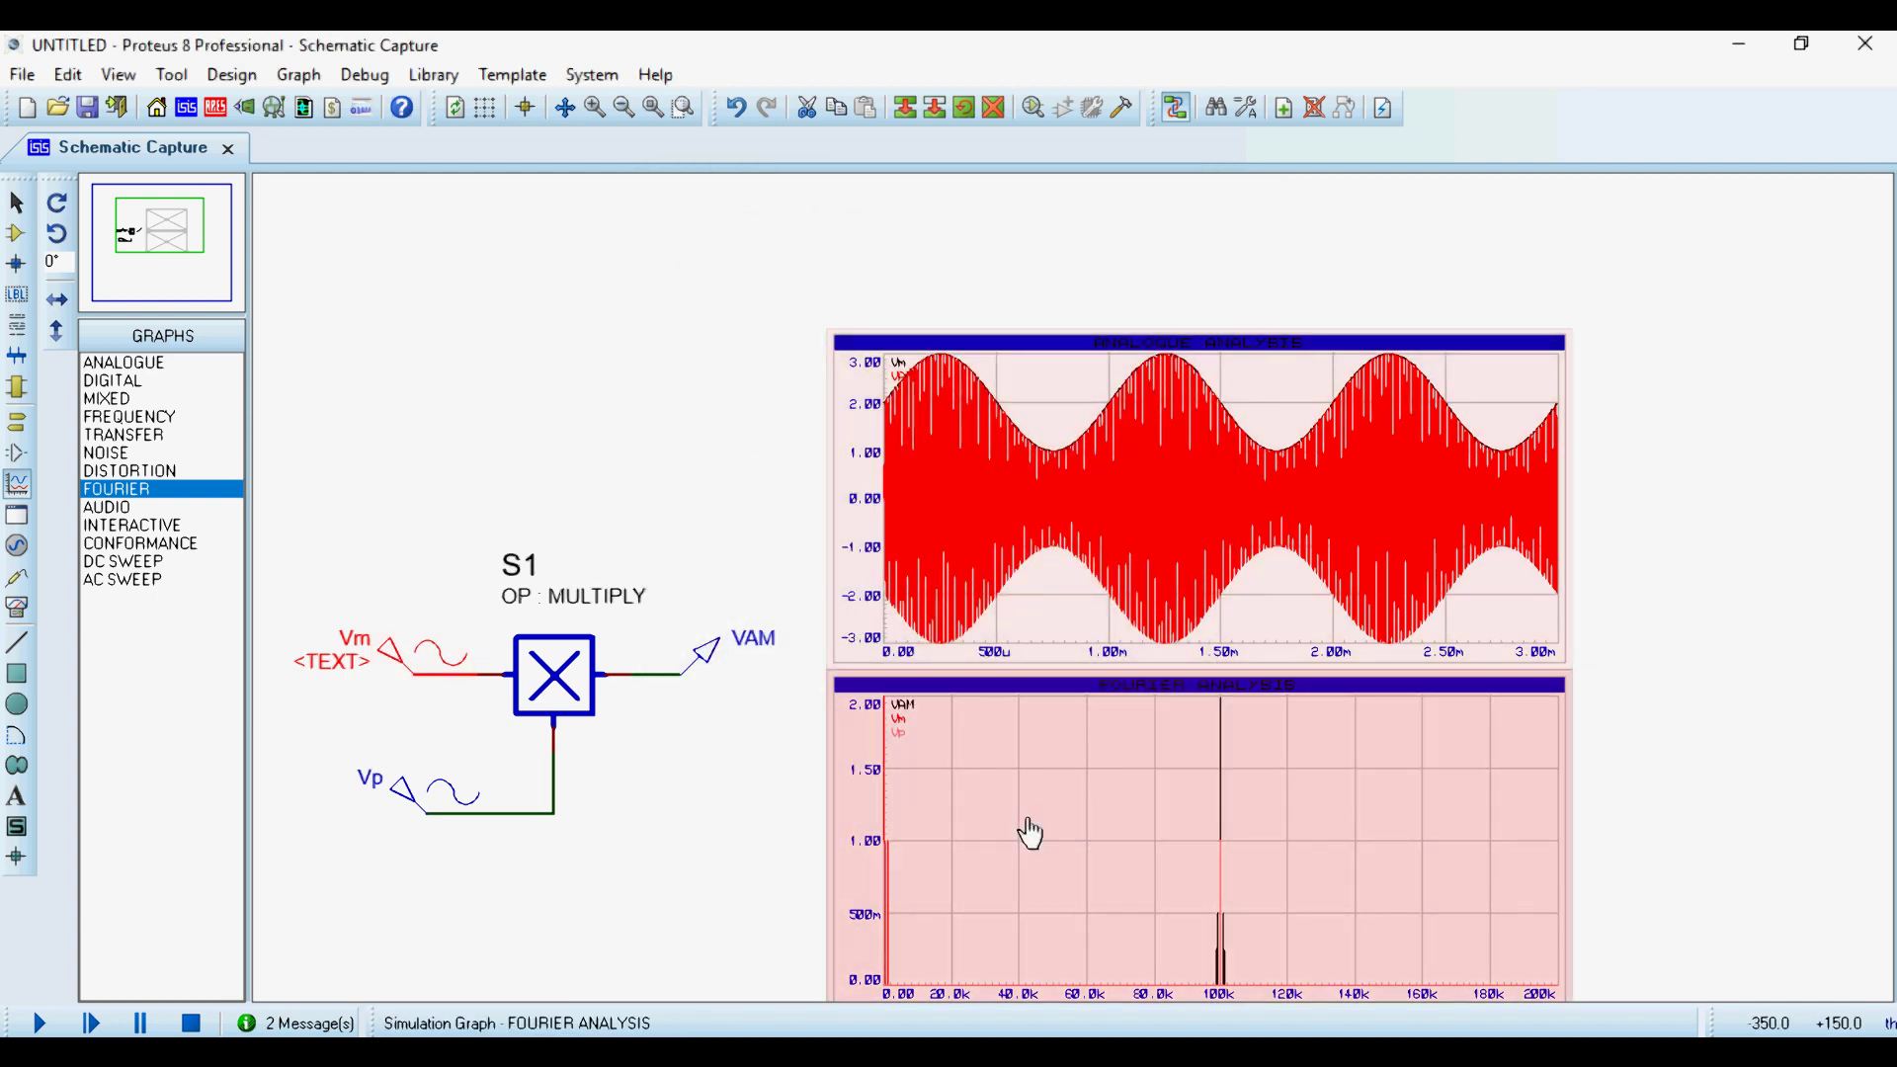
Set the Fourier graph's stop time to 100m and deselect the graph.
double_click(1140, 748)
double_click(726, 400)
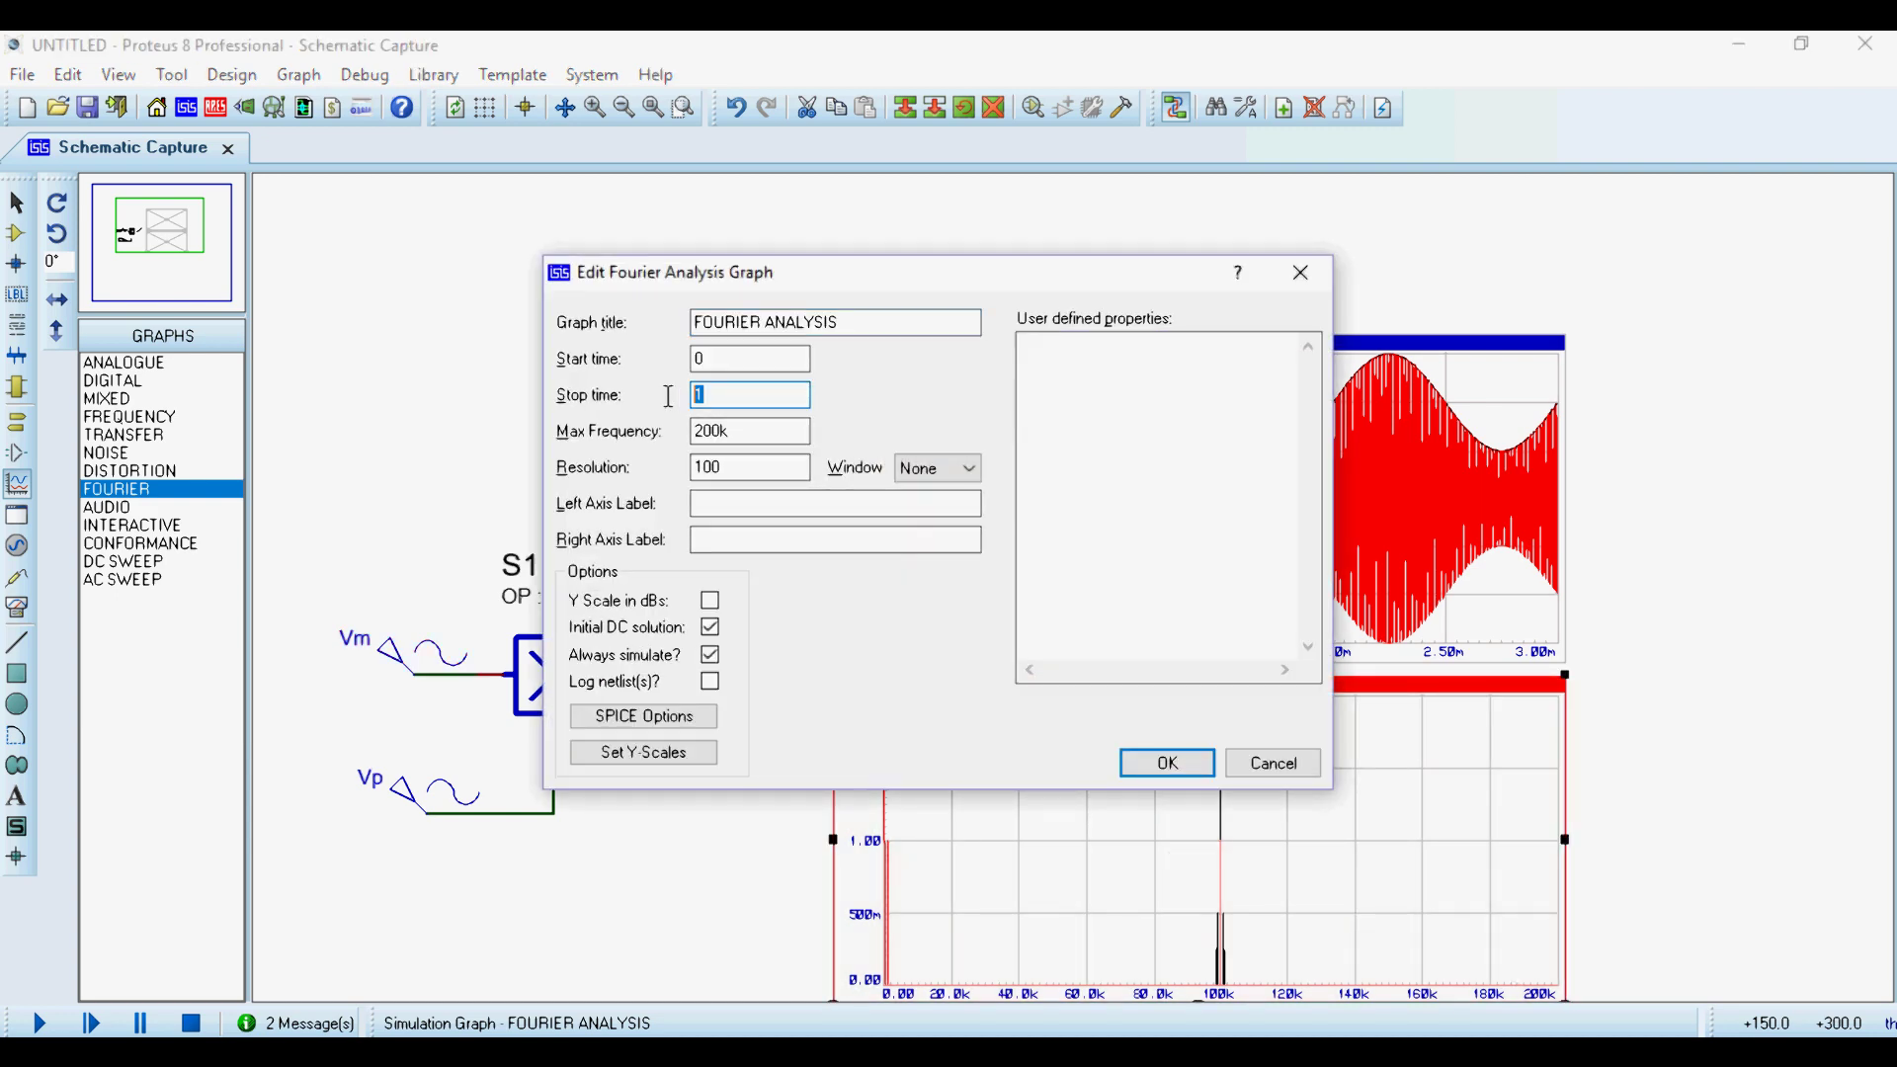
type("00m")
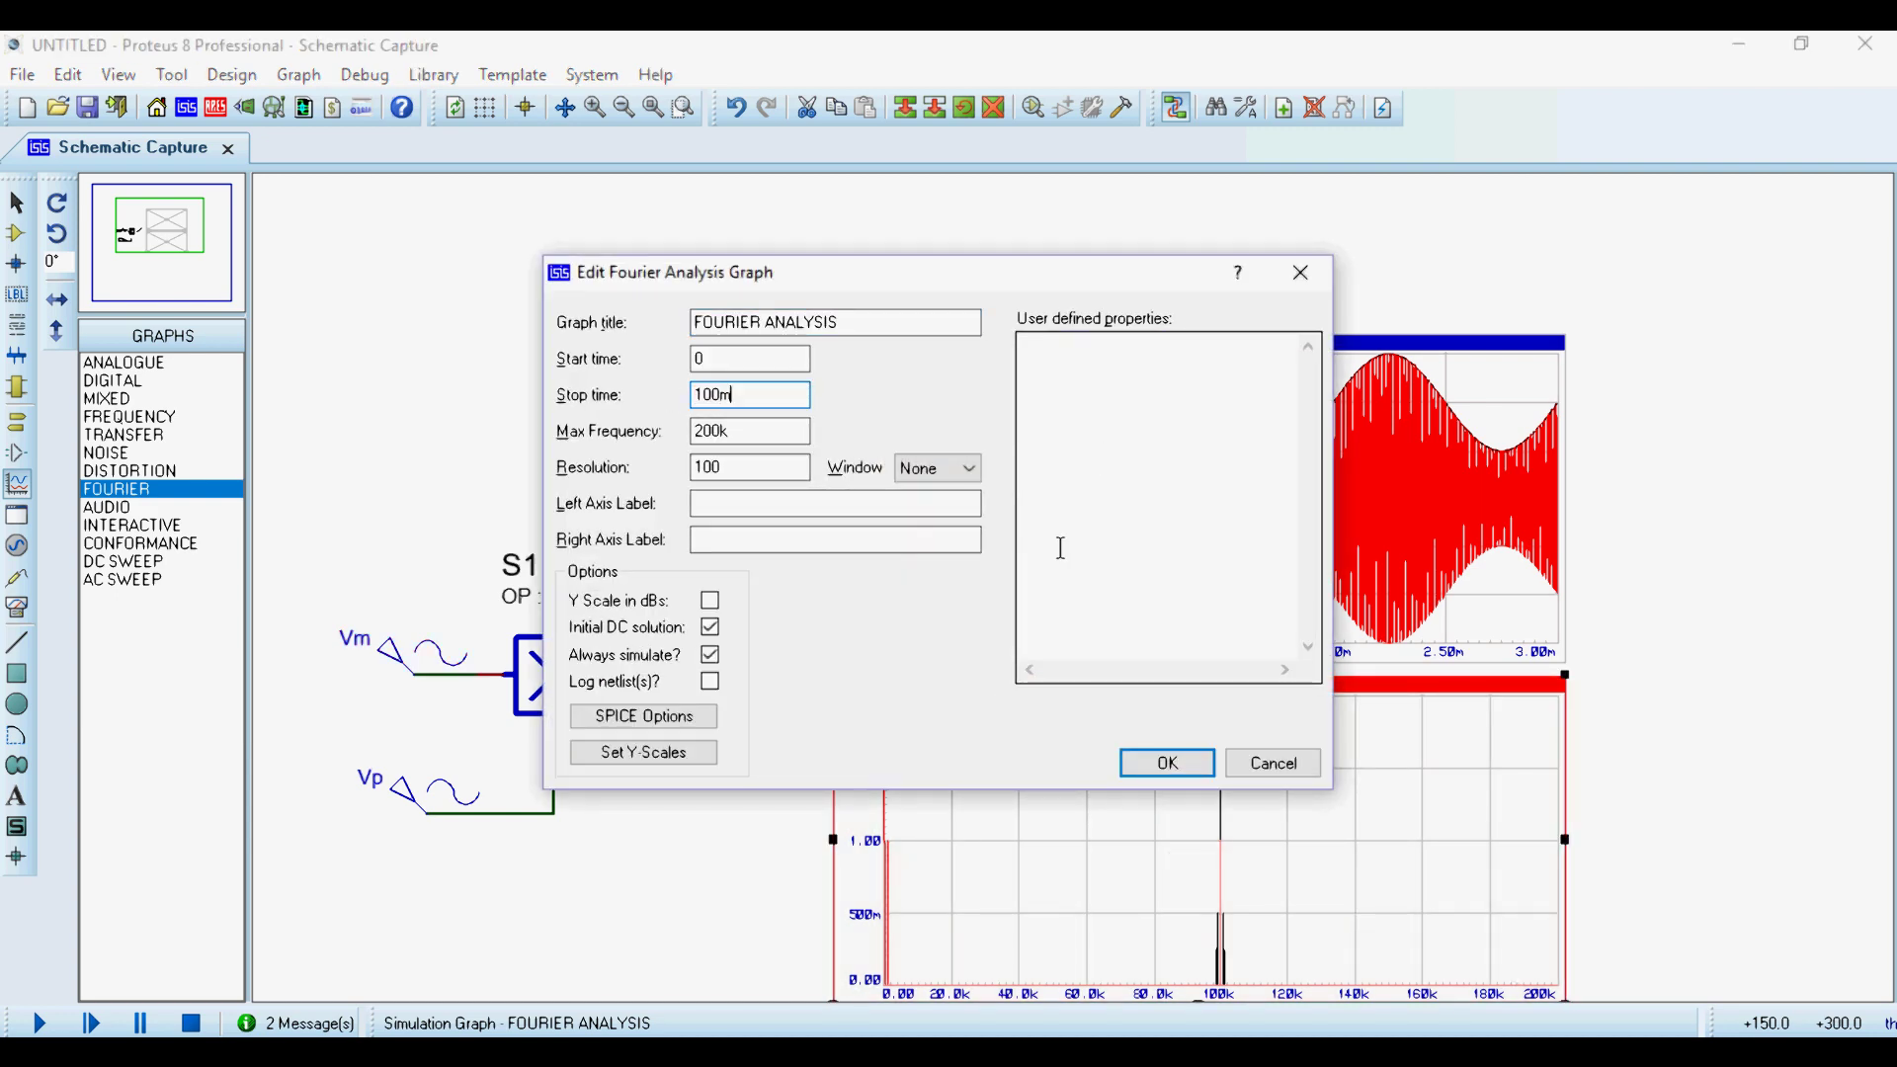
left_click(1191, 770)
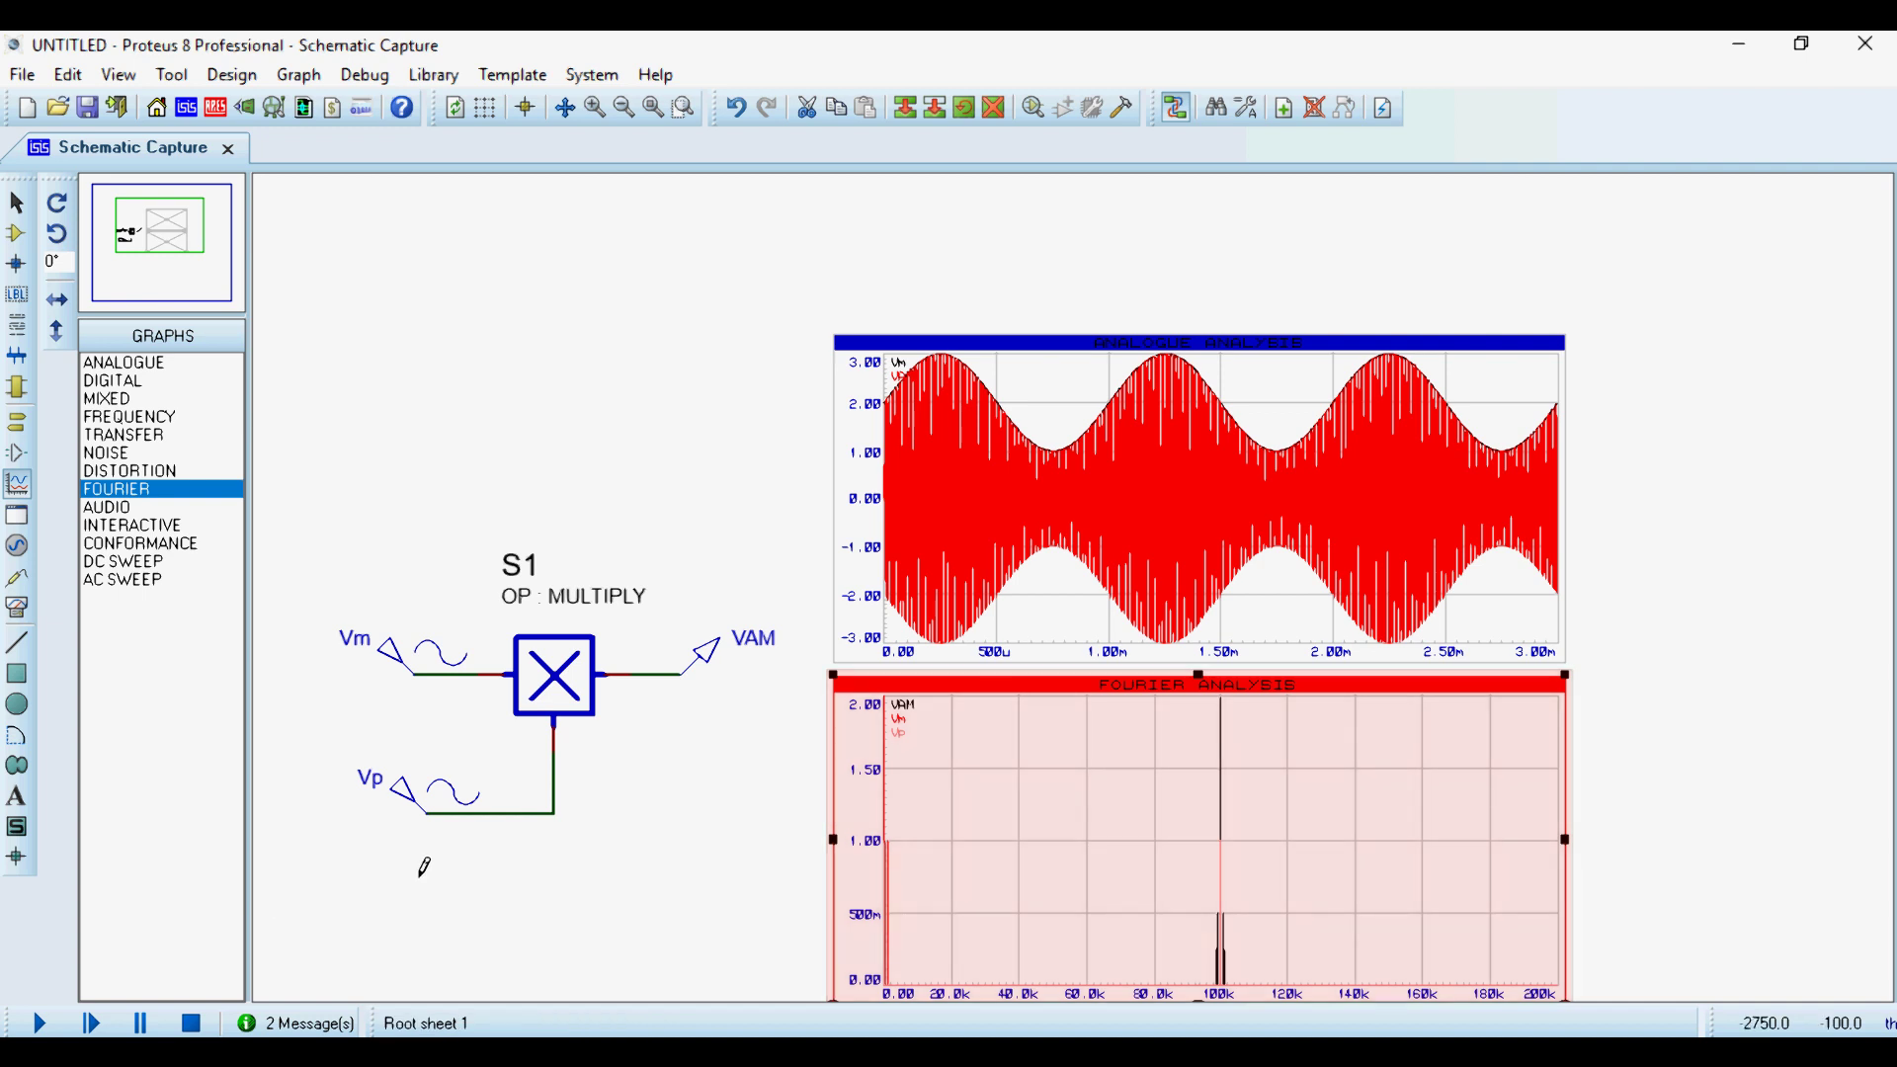
left_click(425, 867)
Run and stop the live circuit simulation, and rerun the Fourier graph's simulation.
left_click(35, 1025)
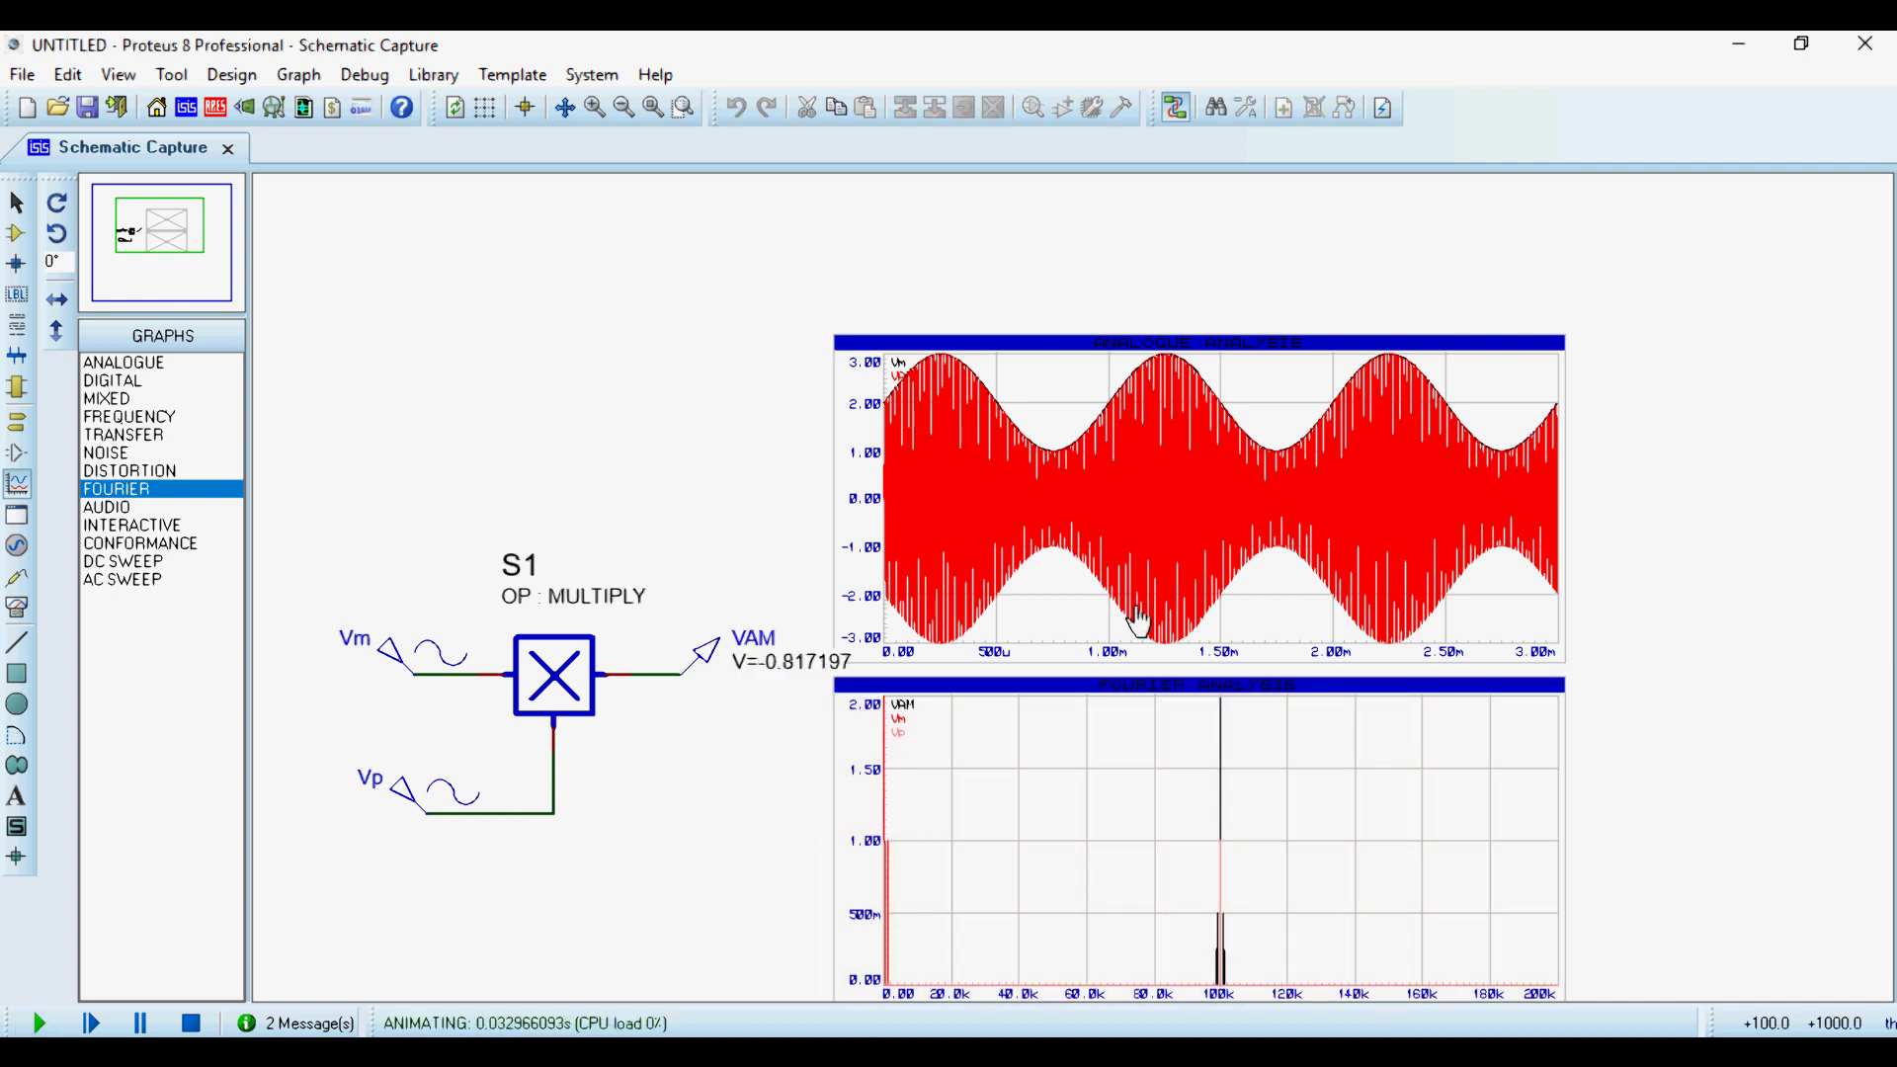
left_click(192, 1024)
left_click(425, 149)
left_click(1116, 899)
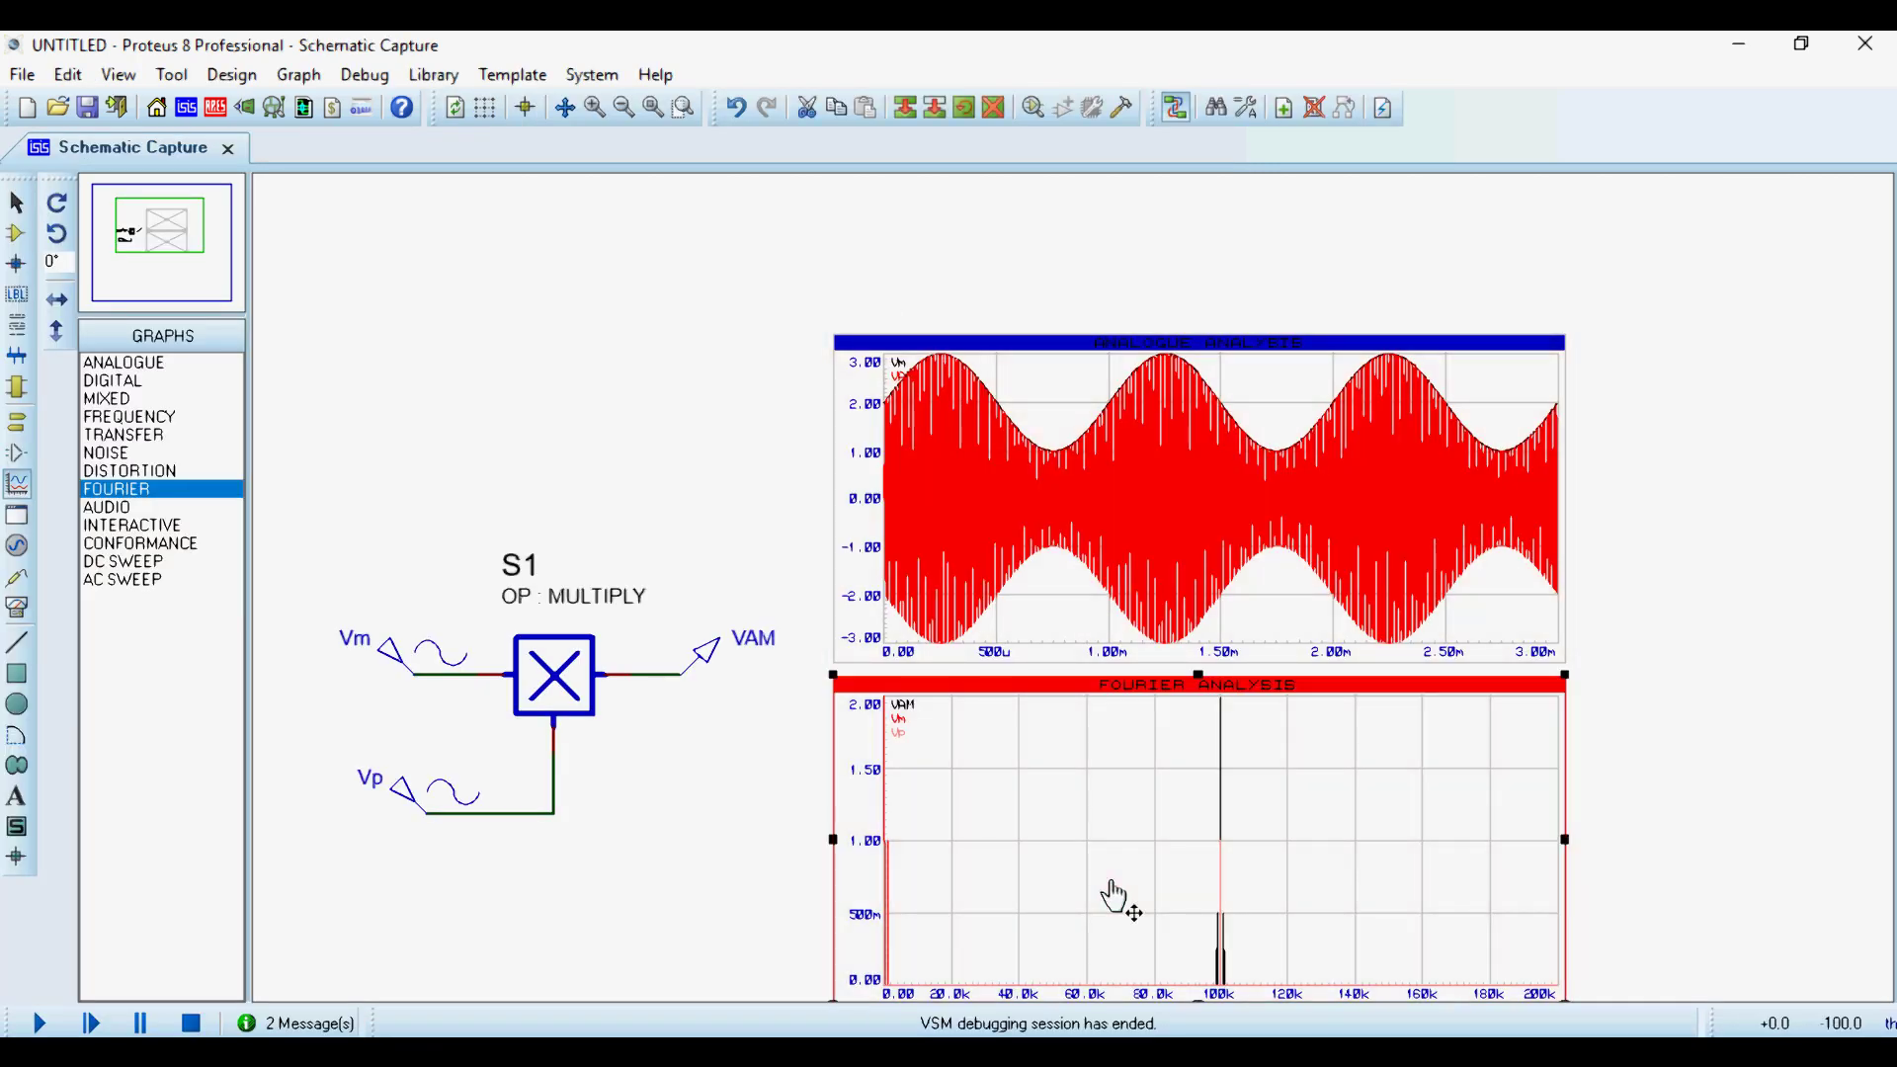
key("space")
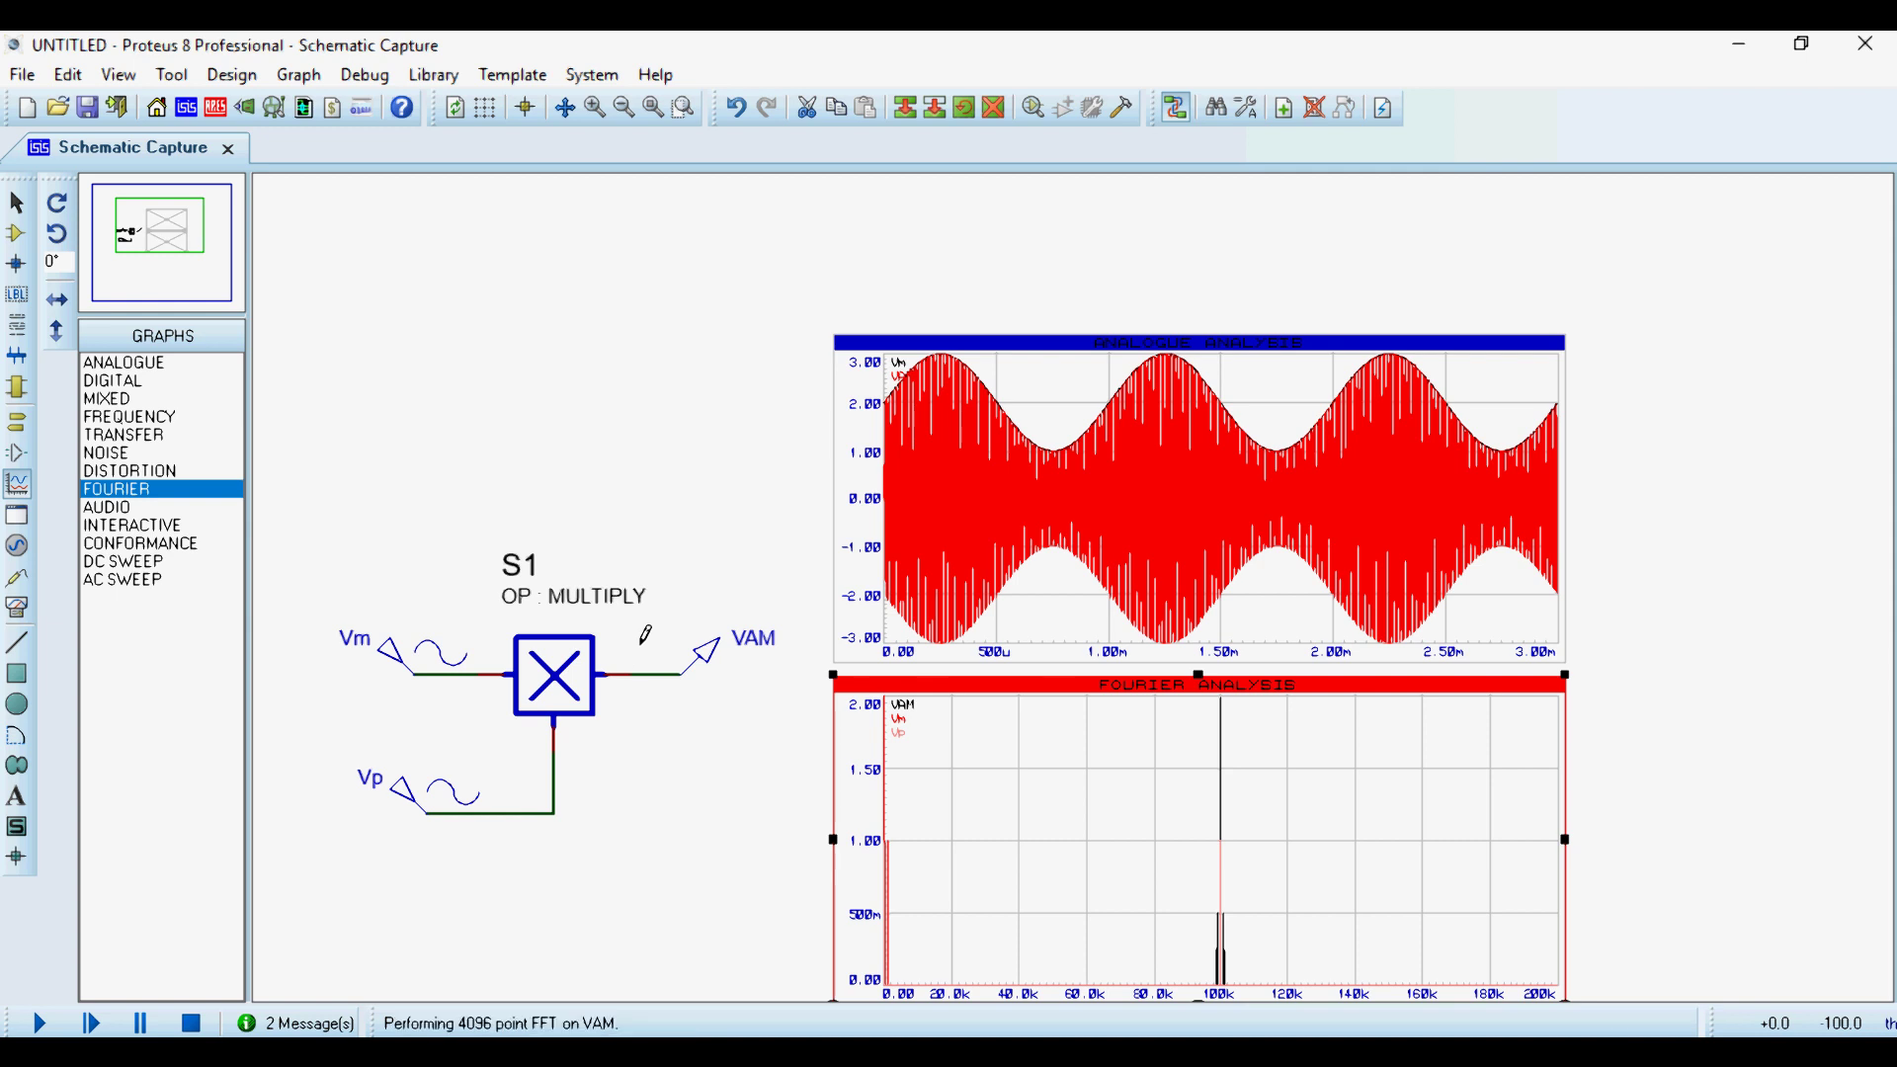
Examine the VAM spectral lines around 100k Hz in the maximized Fourier graph, and return to the schematic.
right_click(1233, 835)
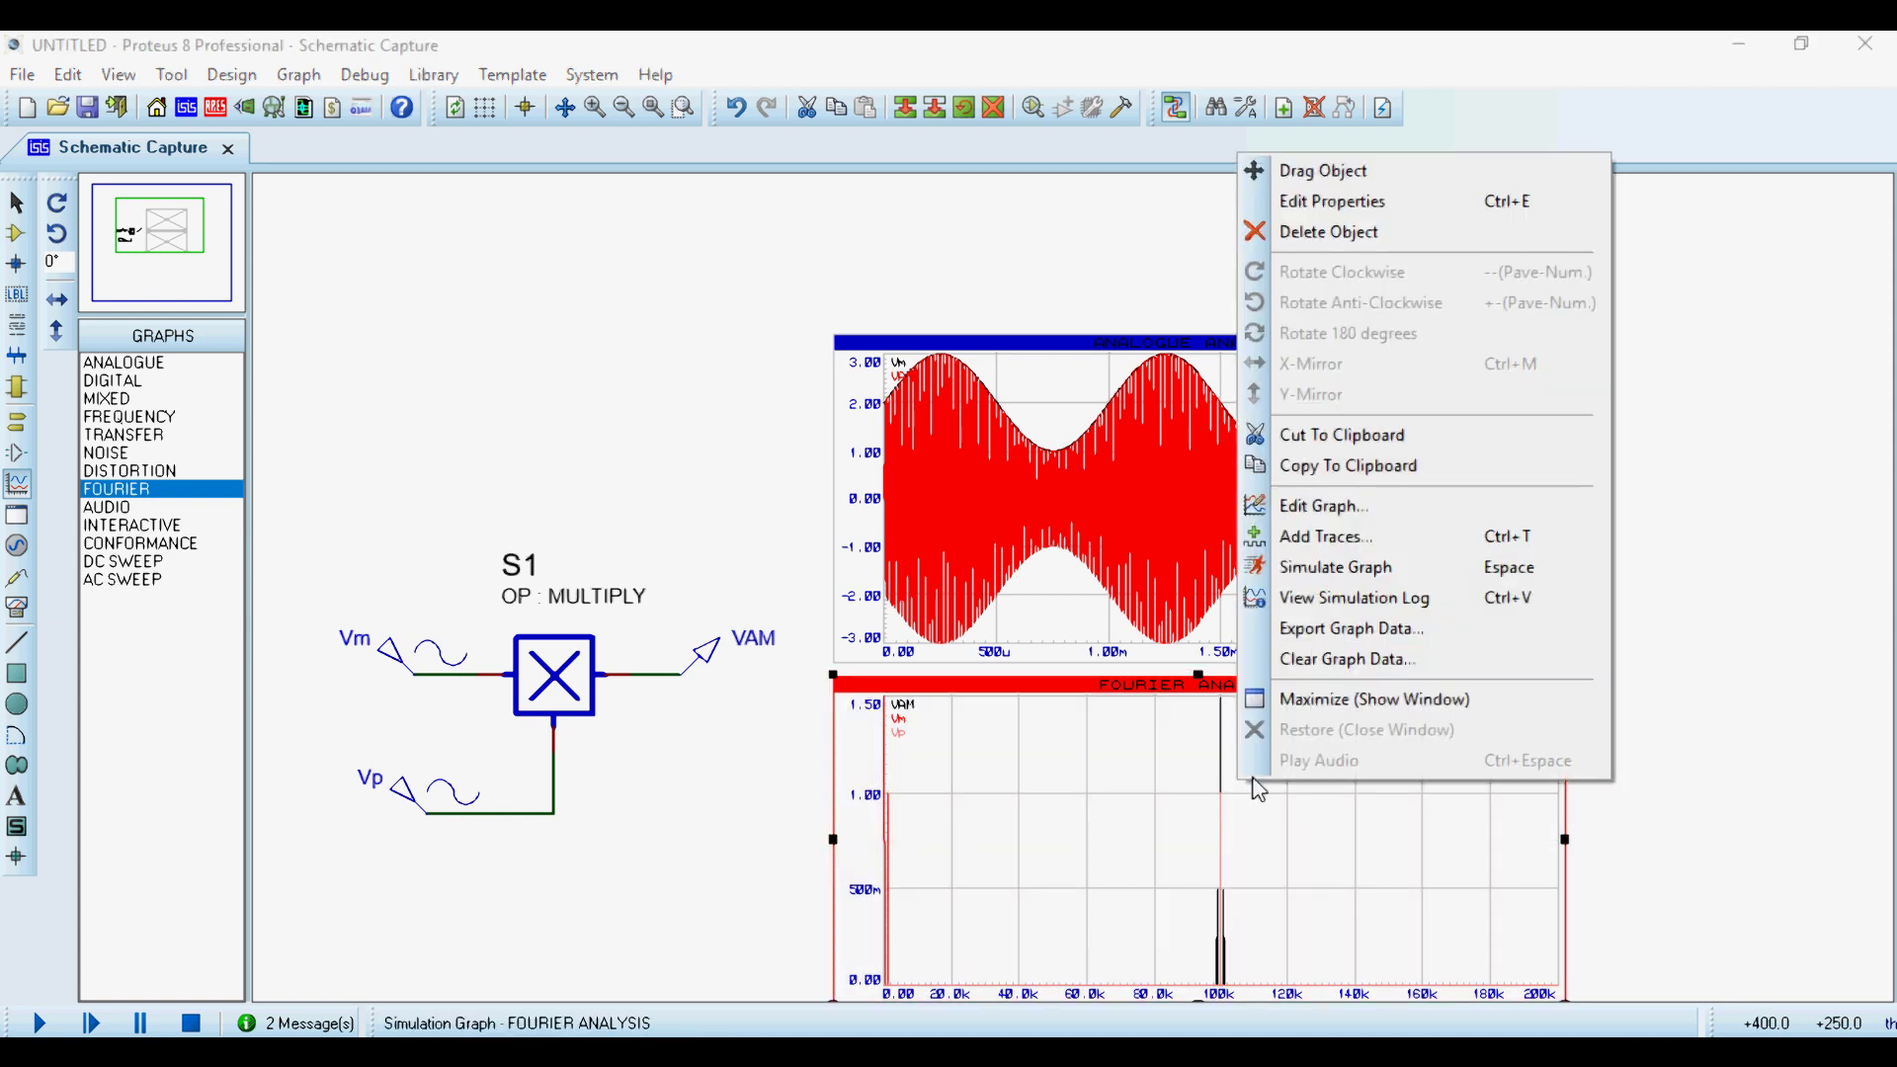
left_click(1319, 700)
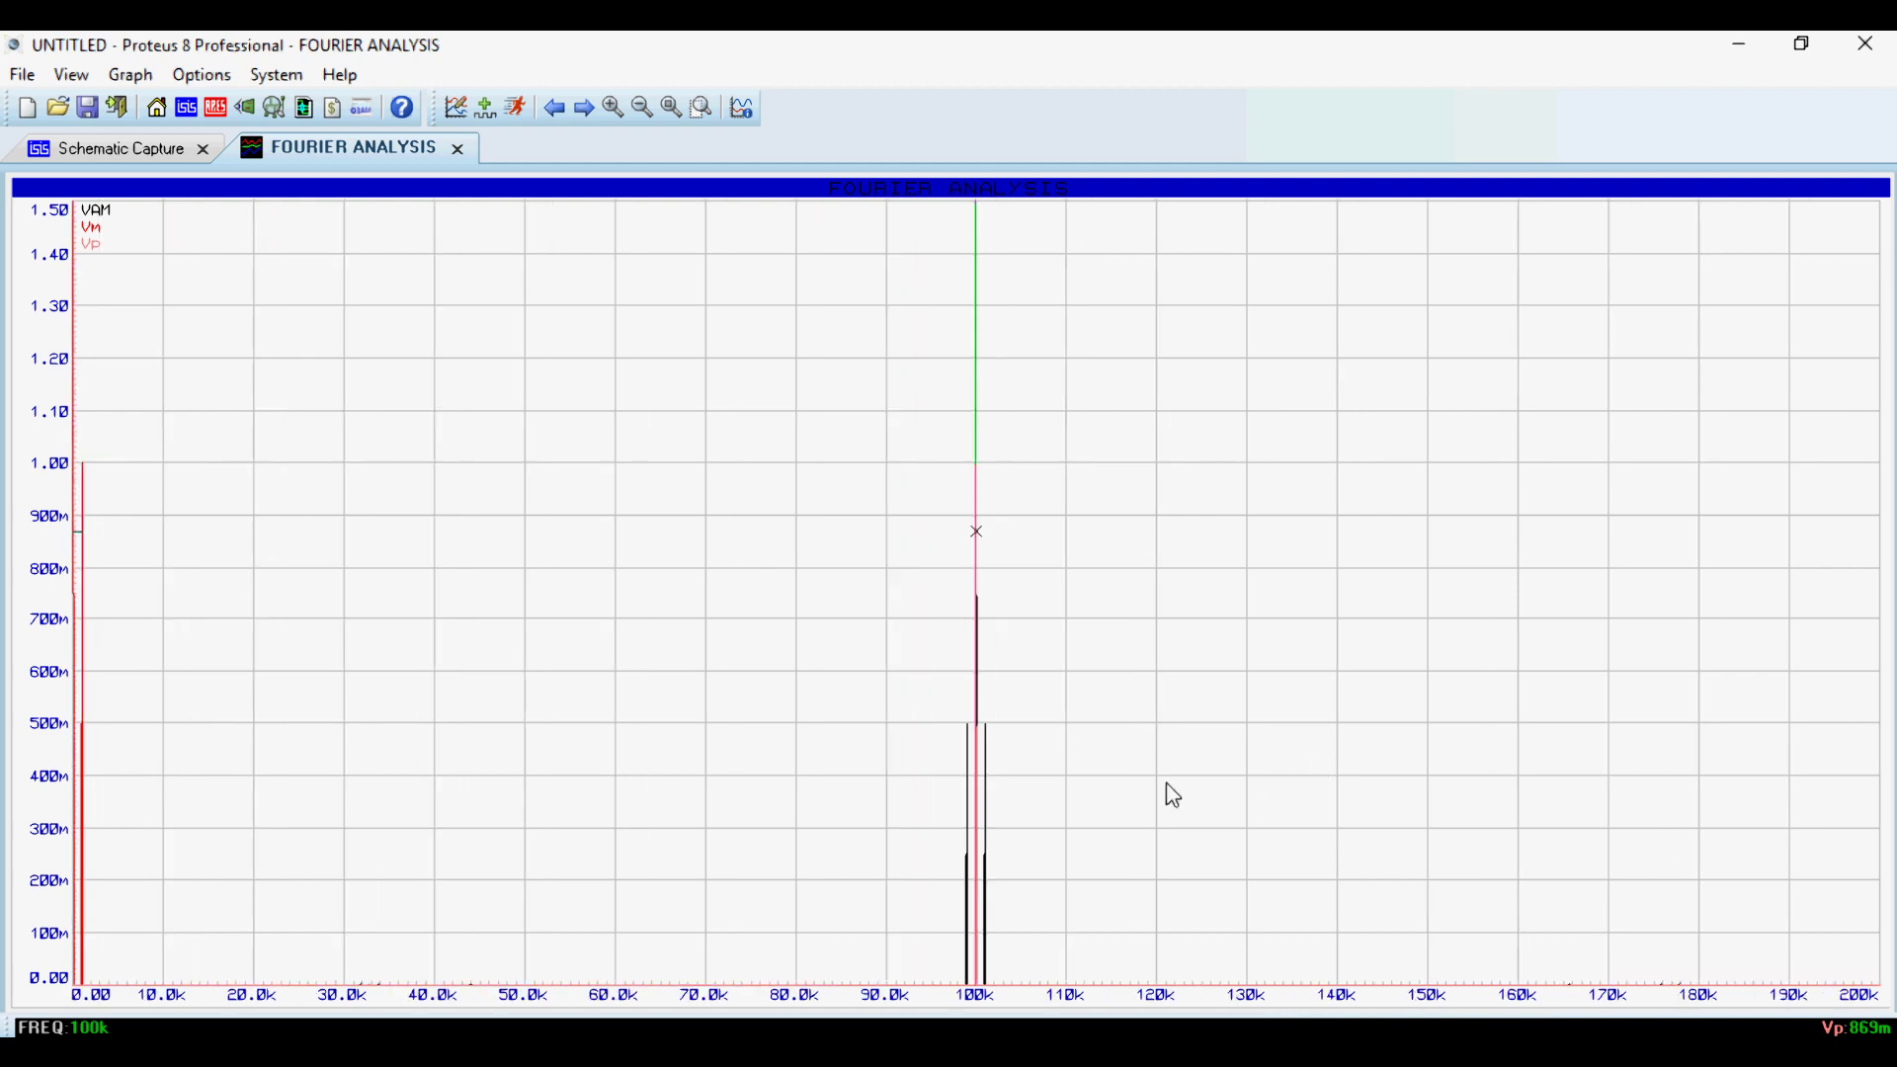
scroll(923, 615, "up", 8)
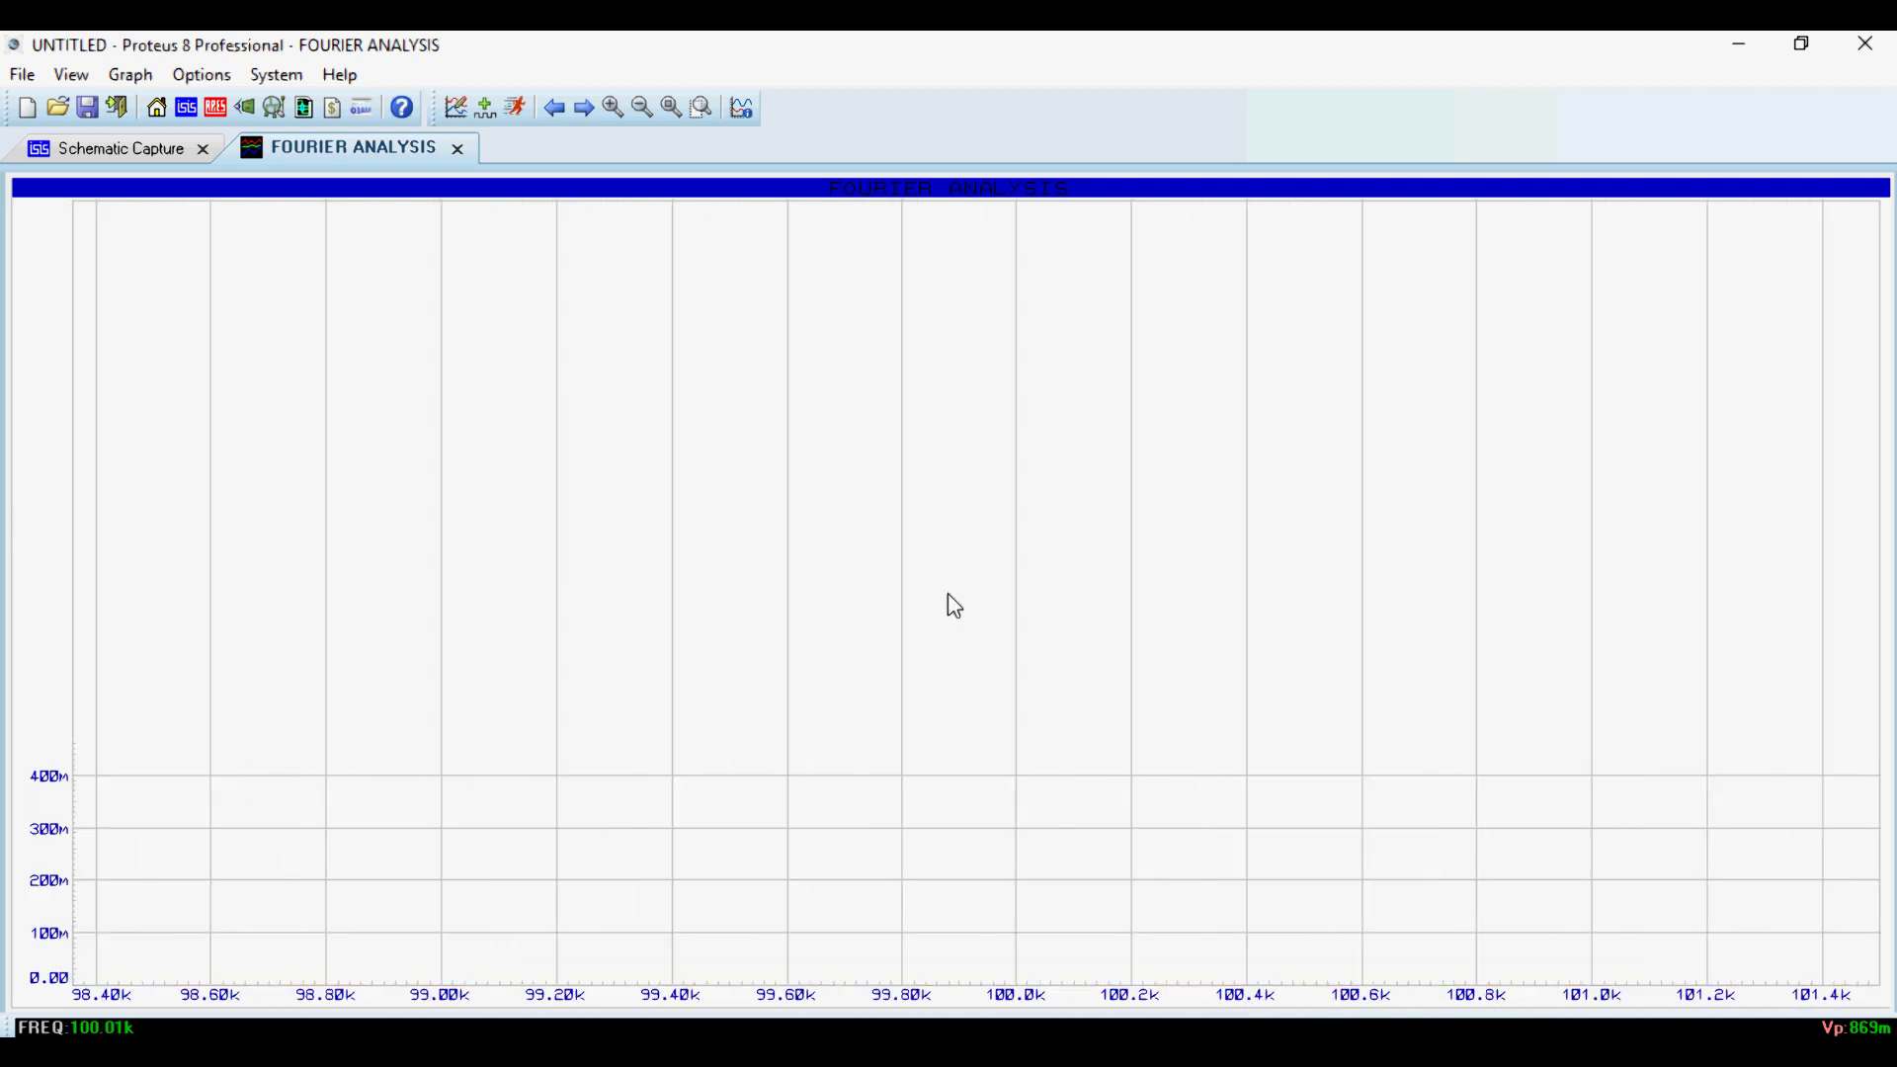
scroll(1013, 611, "down", 8)
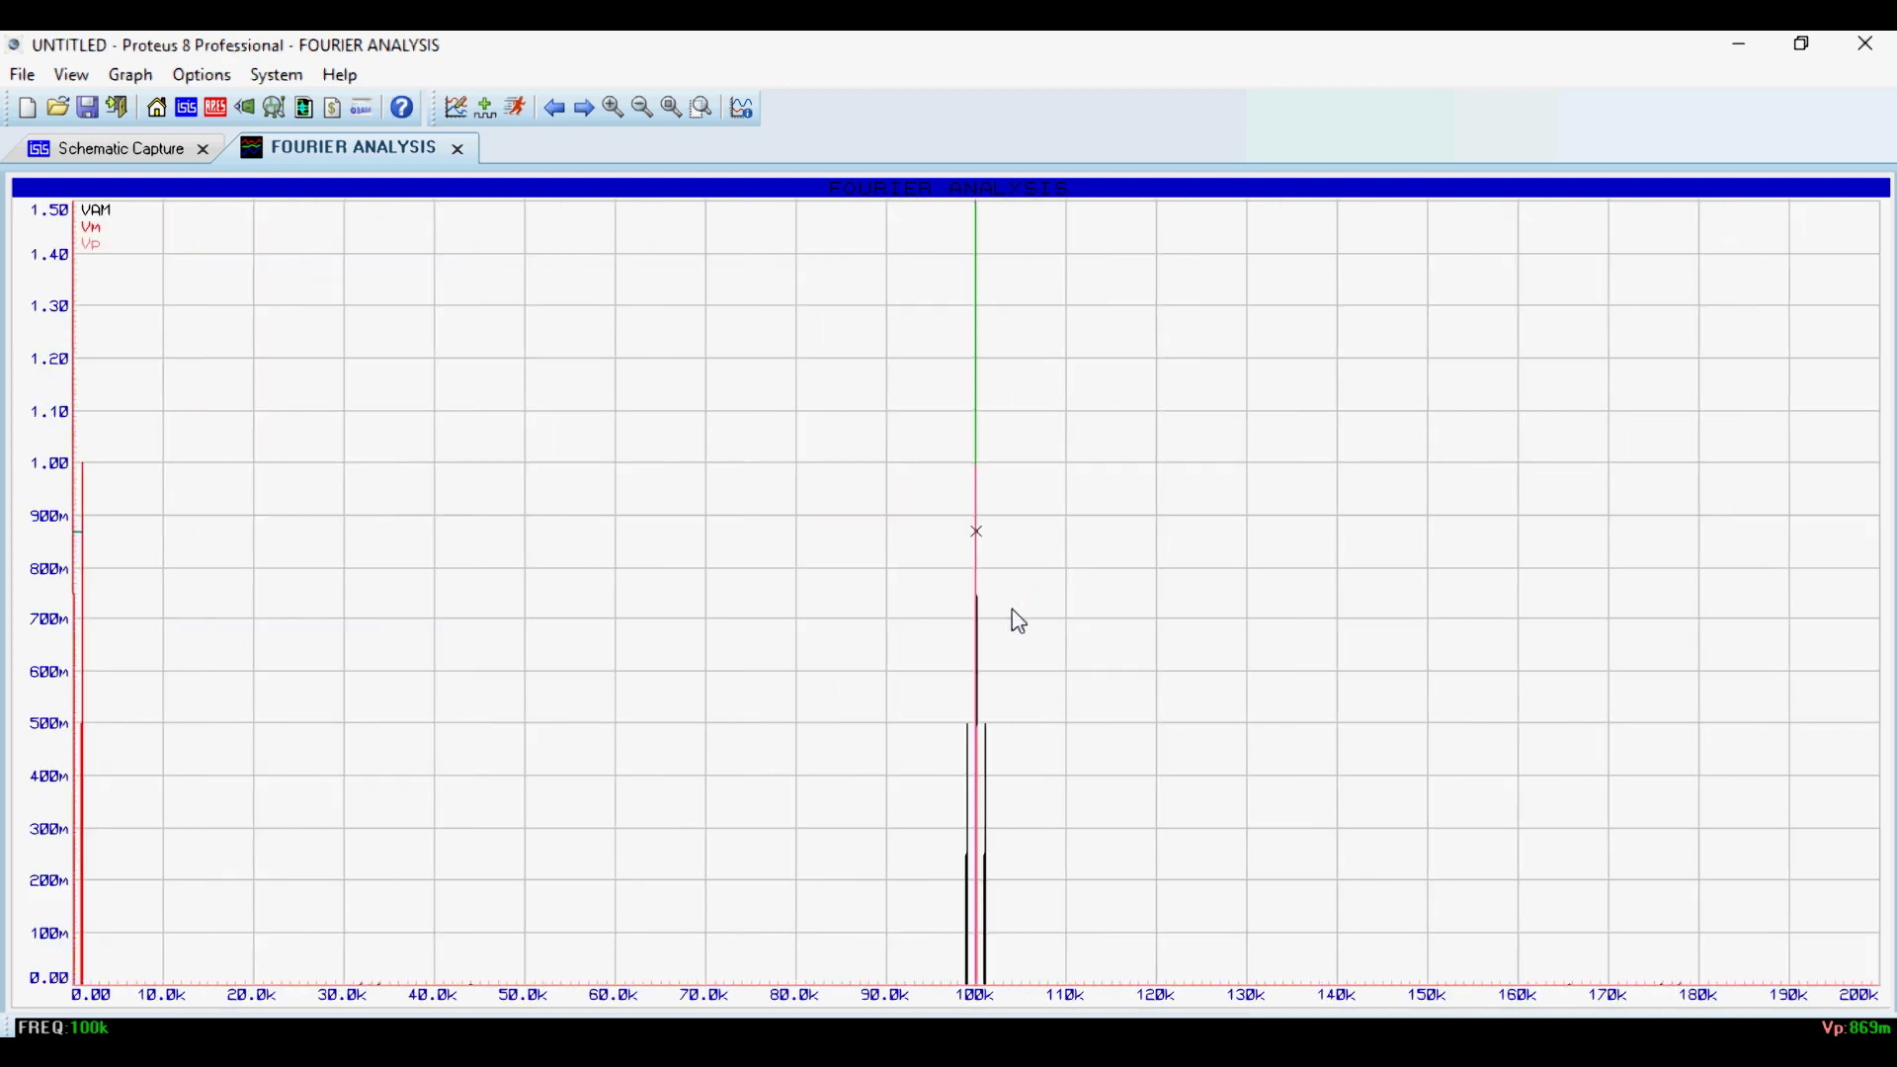
left_click(458, 150)
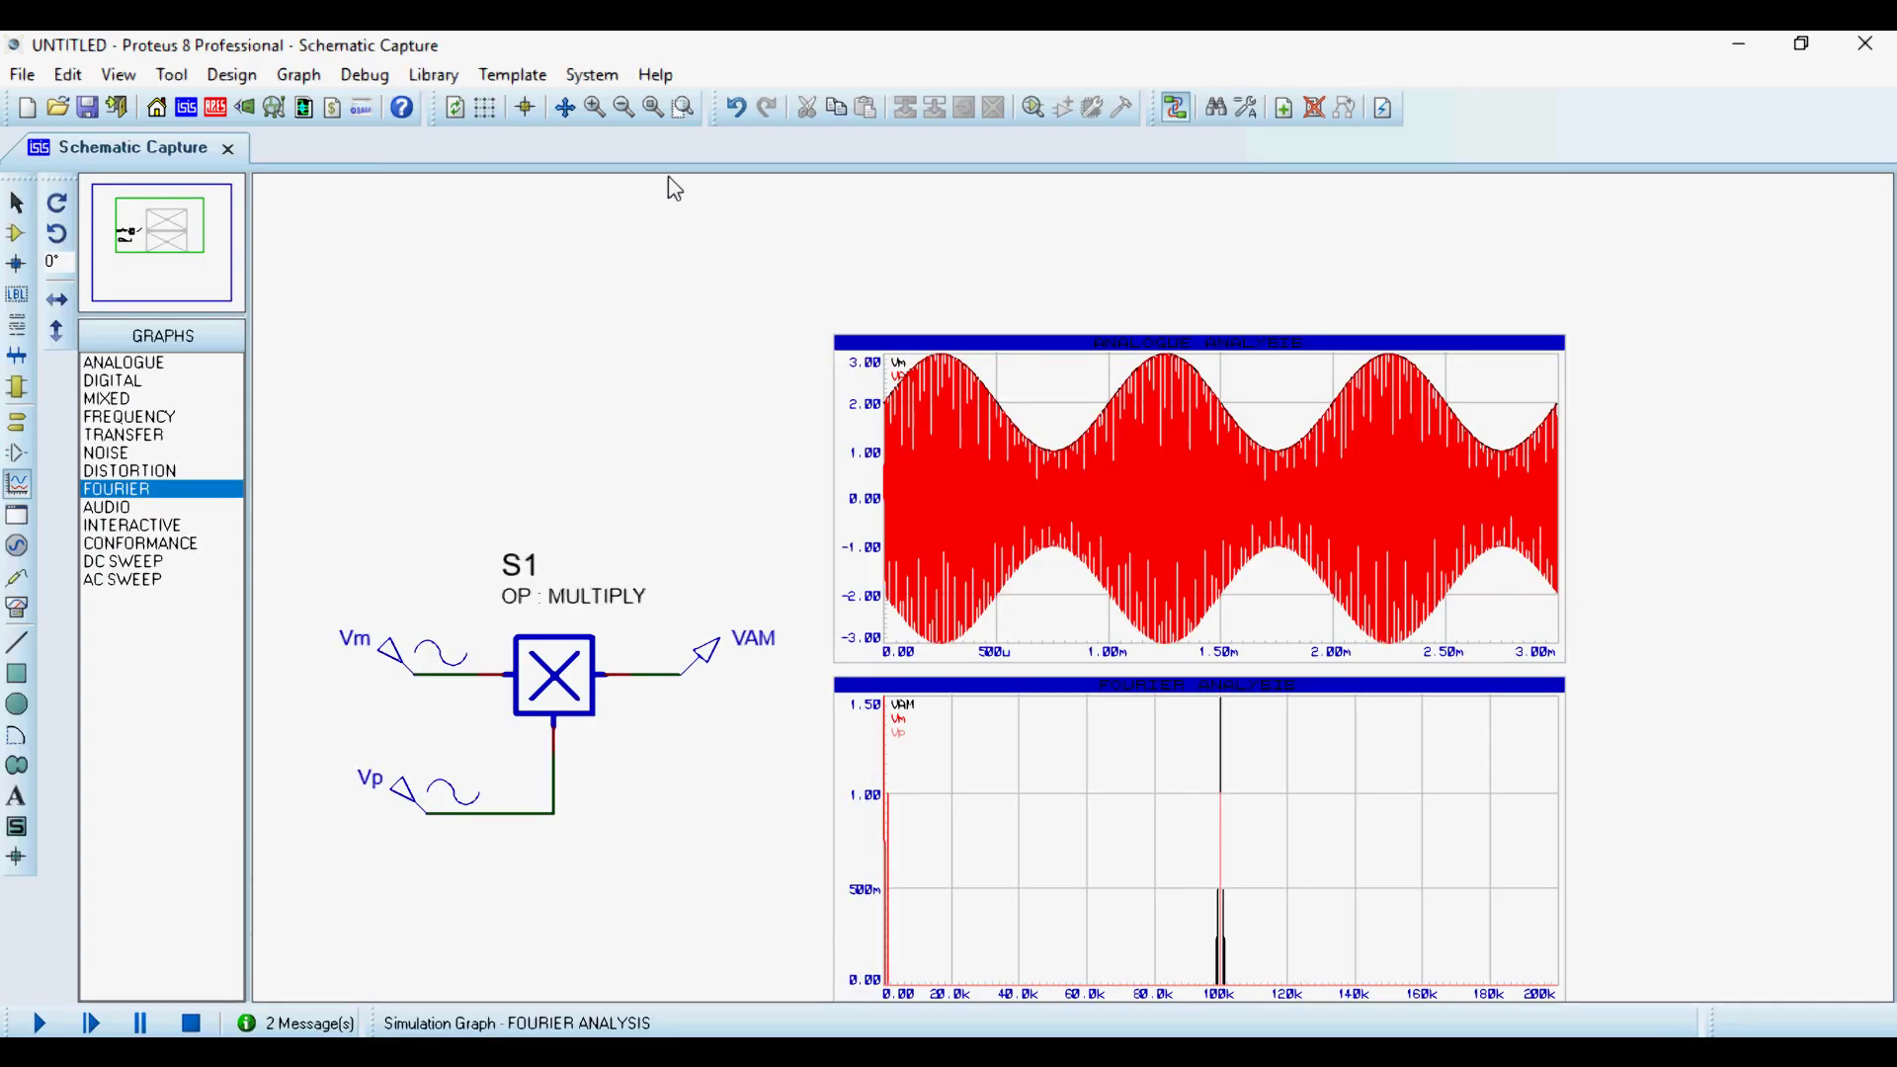
Examine the Vm and VAM waveforms in the maximized analogue graph, and return to the schematic with both graphs in view.
scroll(1071, 572, "up", 2)
scroll(1077, 577, "down", 2)
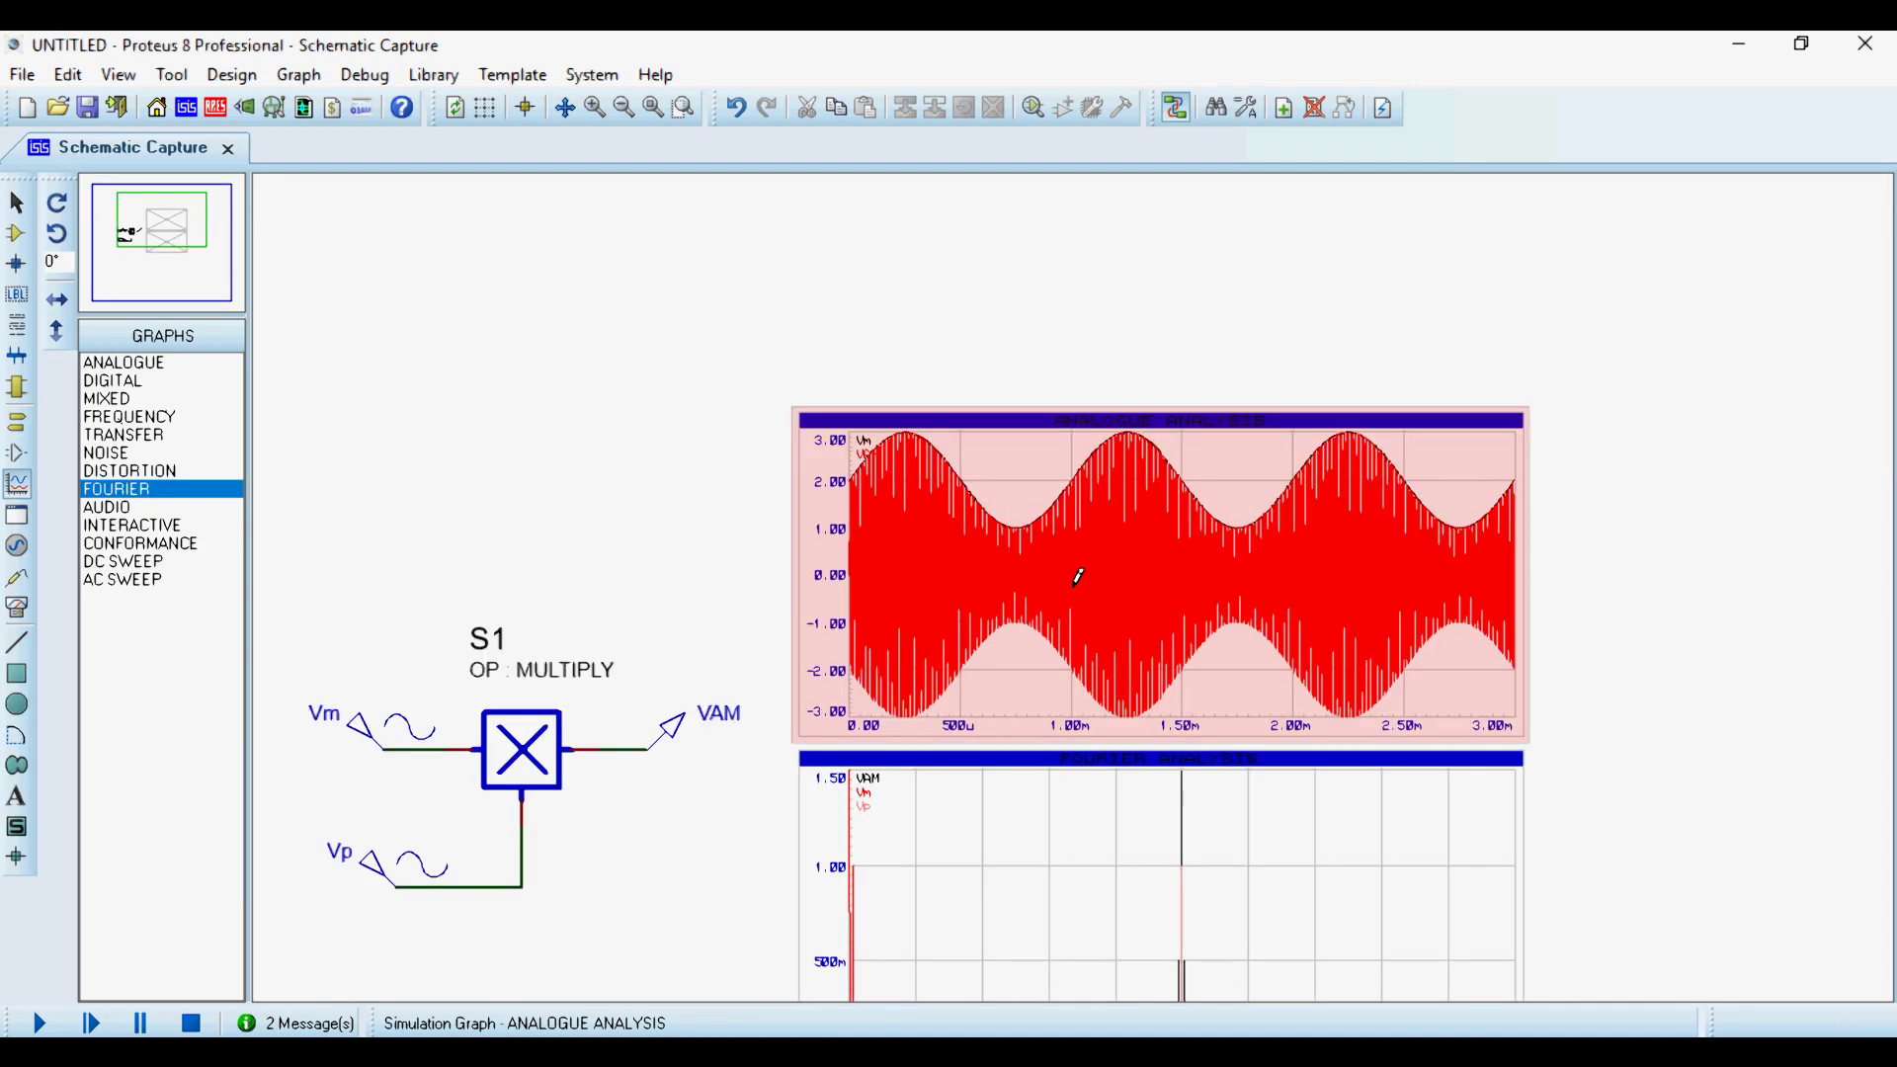
scroll(1077, 577, "up", 3)
scroll(1077, 577, "down", 4)
right_click(1095, 587)
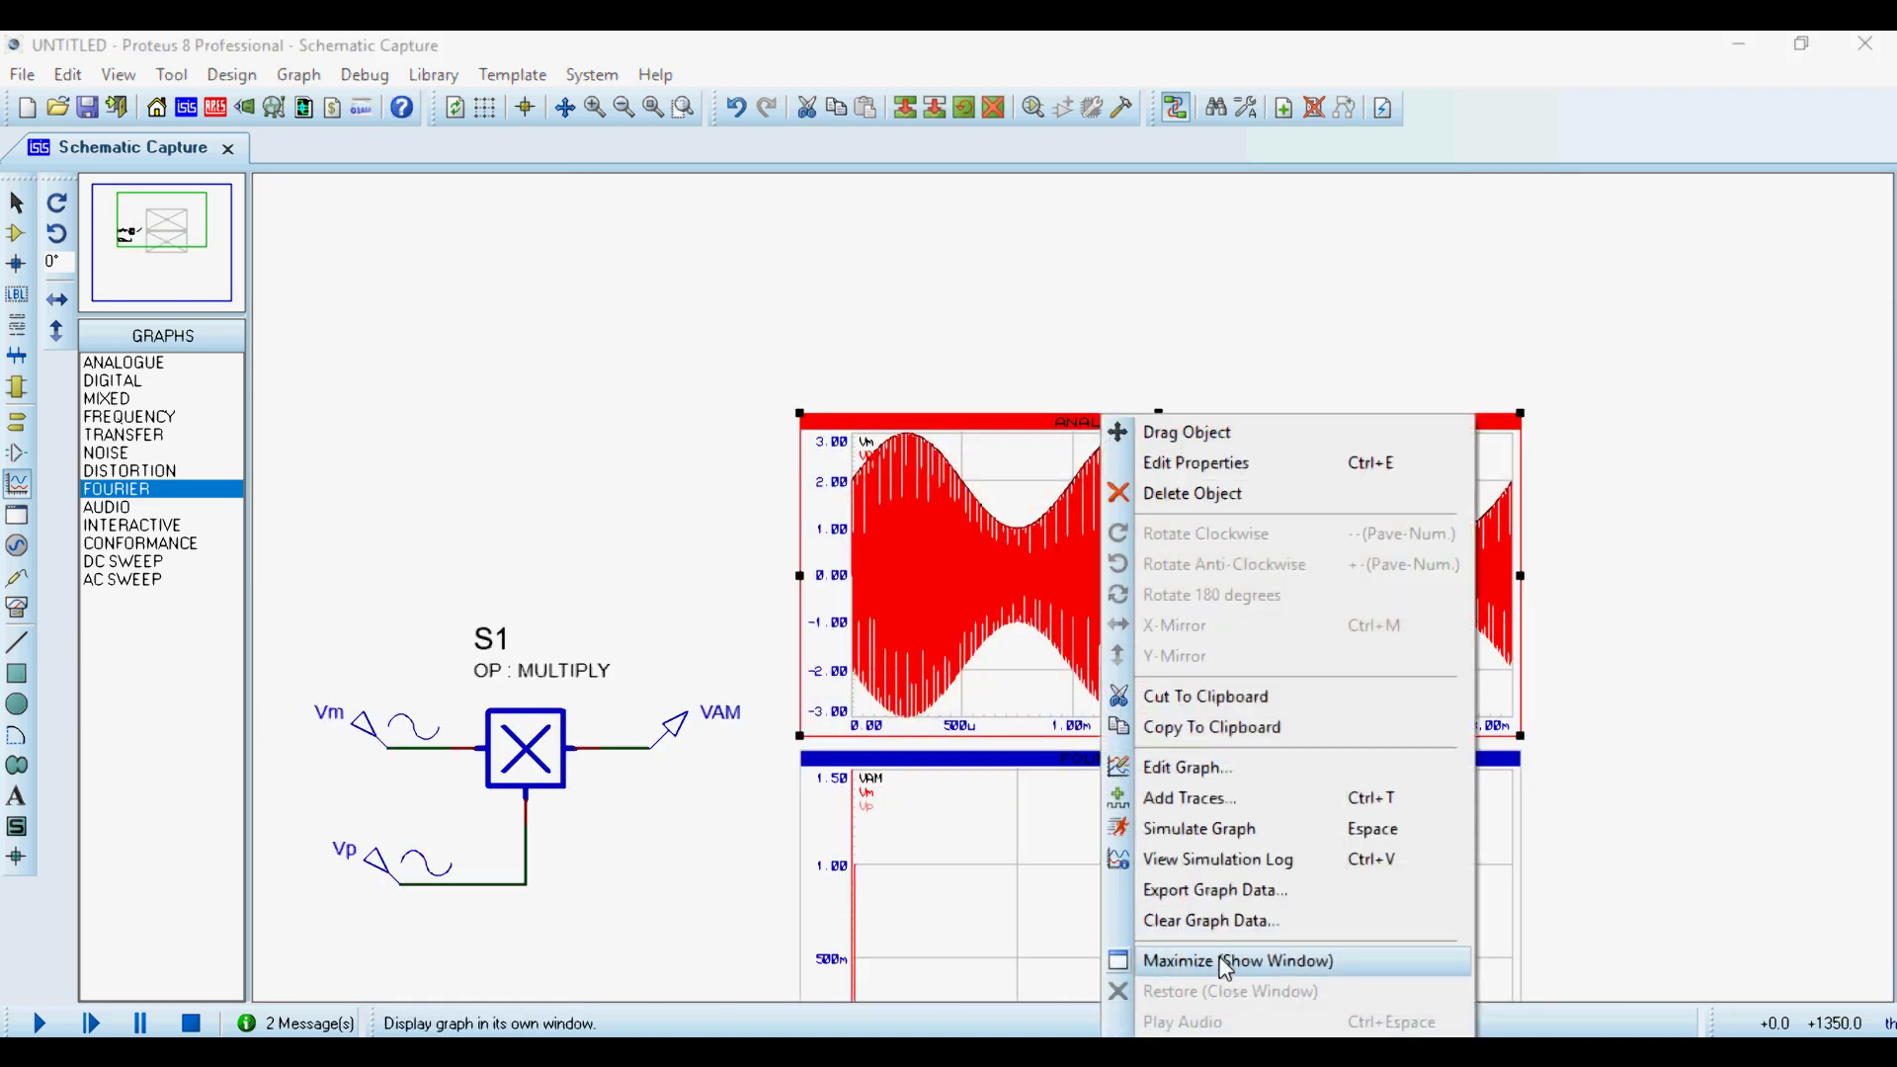
left_click(1225, 960)
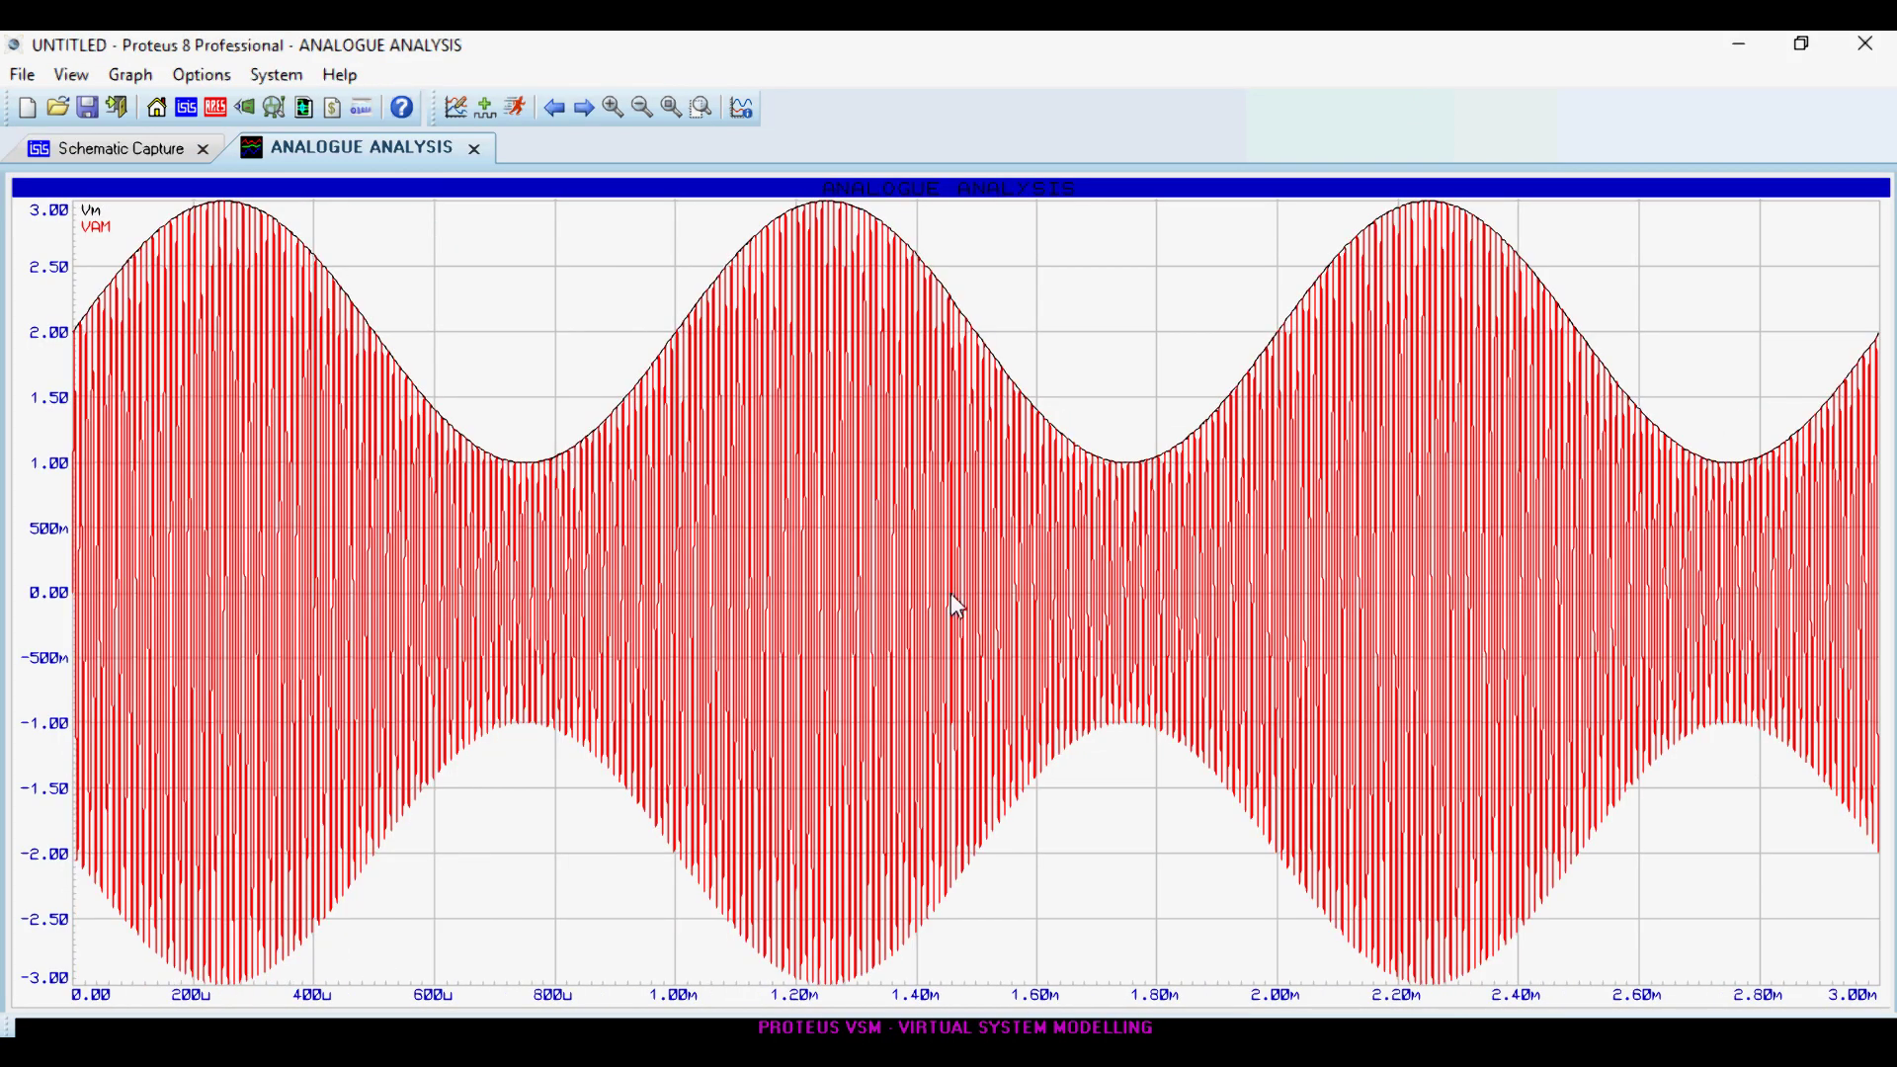
left_click(475, 156)
scroll(1206, 626, "down", 1)
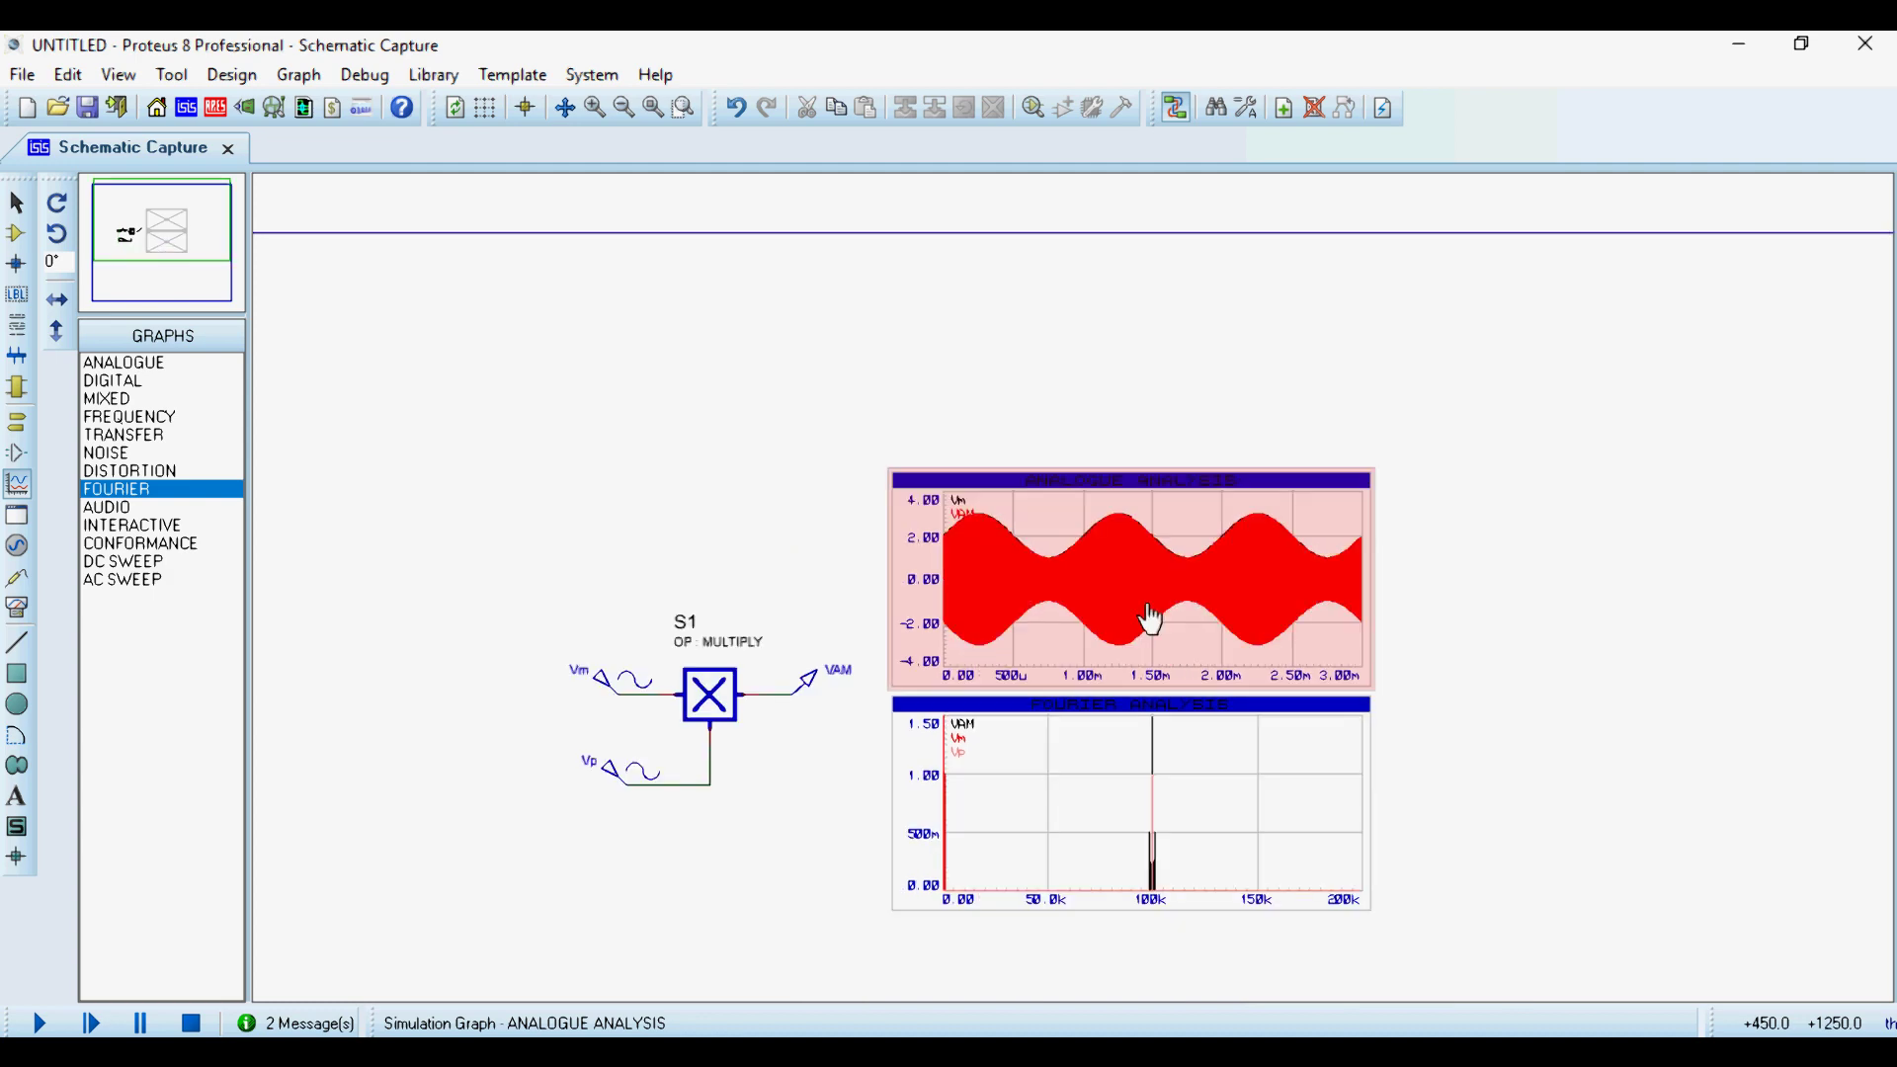
scroll(1143, 622, "up", 1)
scroll(1026, 413, "up", 1)
scroll(1074, 590, "down", 1)
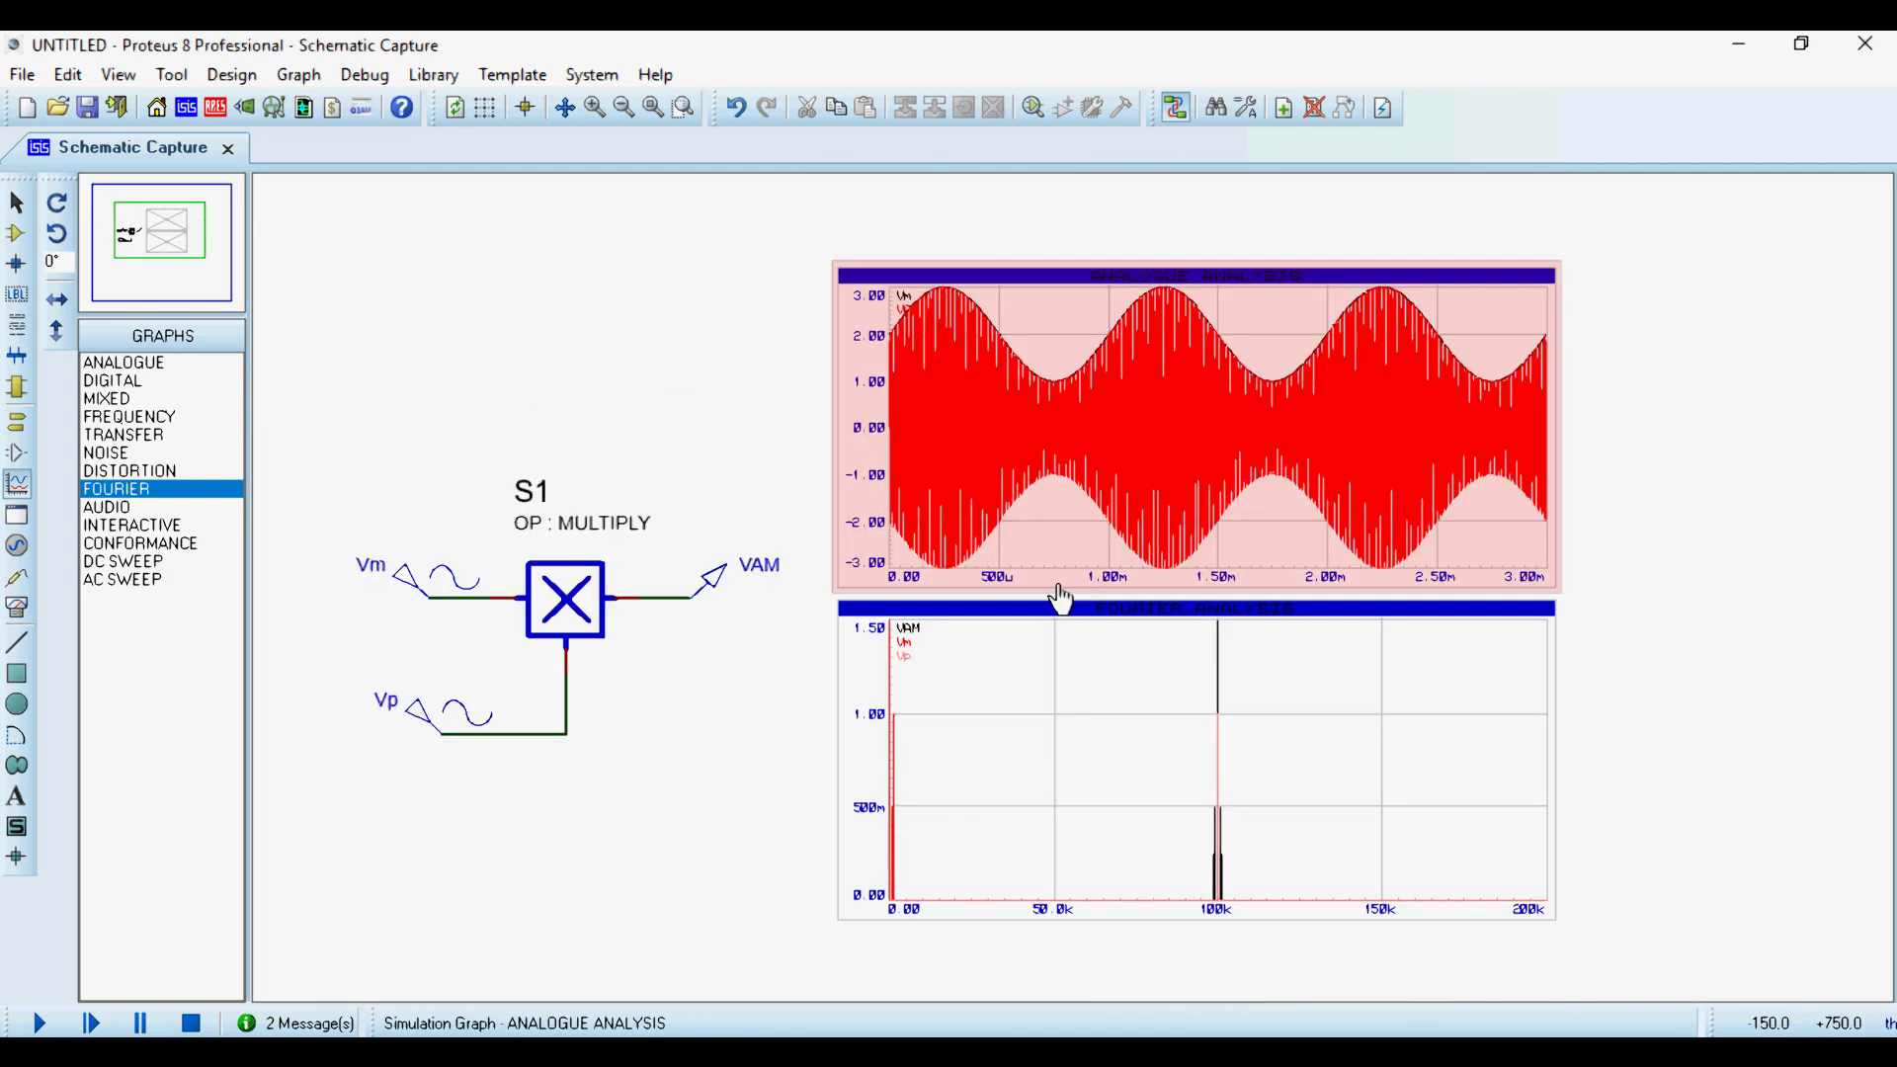